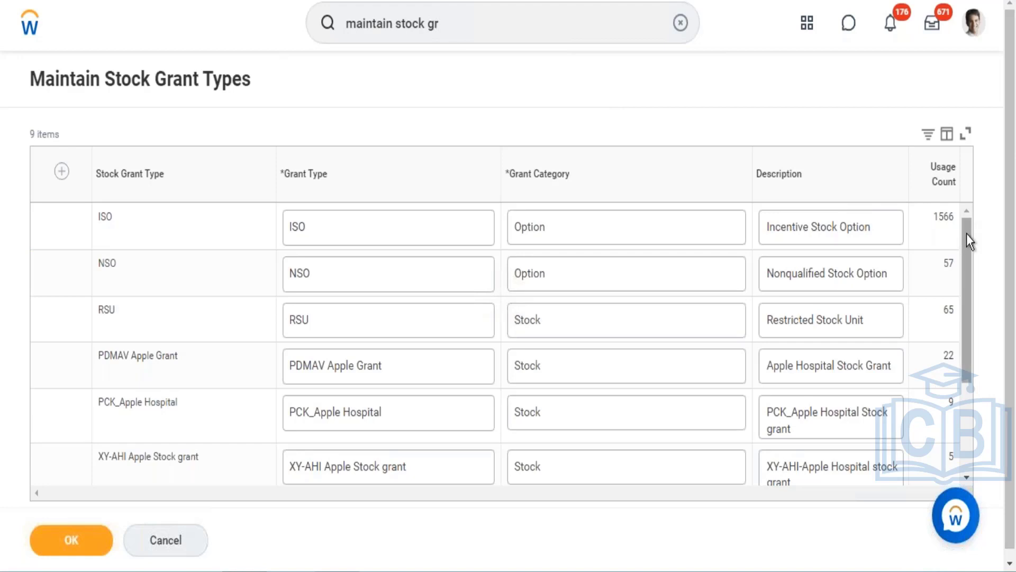
# - Add a new stock grant type row with grant type Restricted Stock
pyautogui.moveTo(968, 240); pyautogui.dragTo(969, 199)
pyautogui.moveTo(962, 312); pyautogui.dragTo(957, 141)
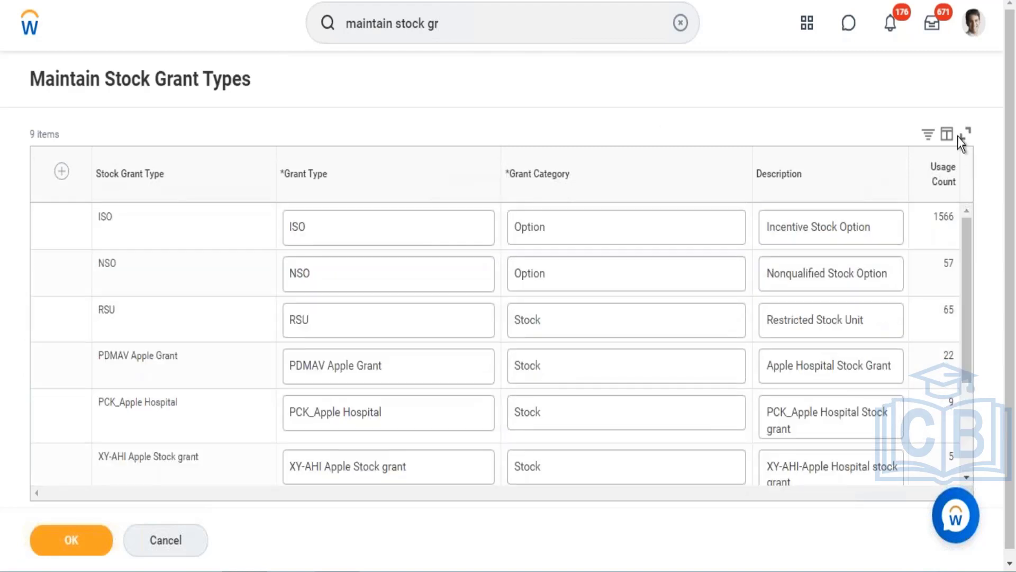
pyautogui.click(61, 170)
pyautogui.click(335, 225)
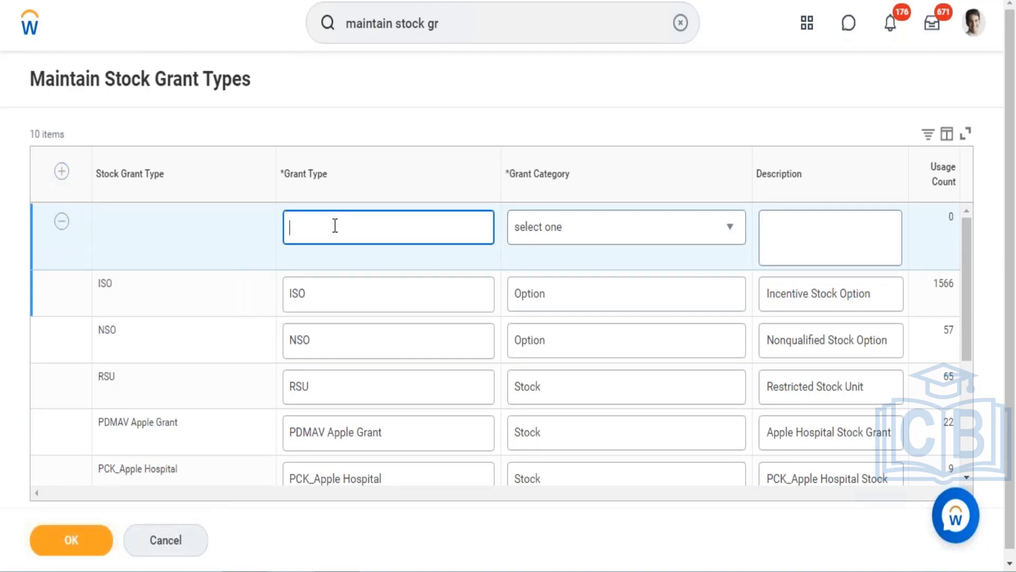
pyautogui.write('Restricted')
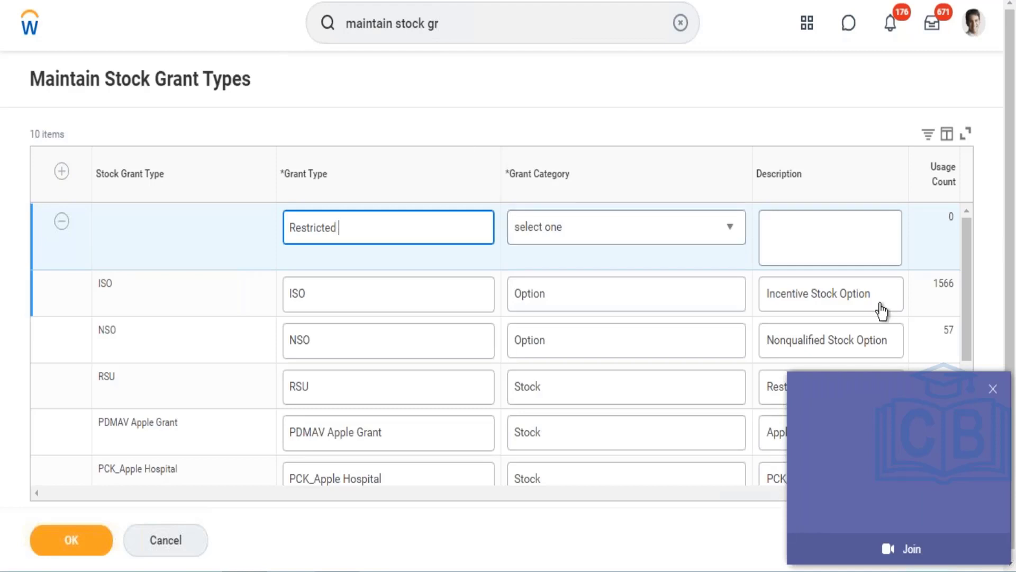
pyautogui.click(993, 390)
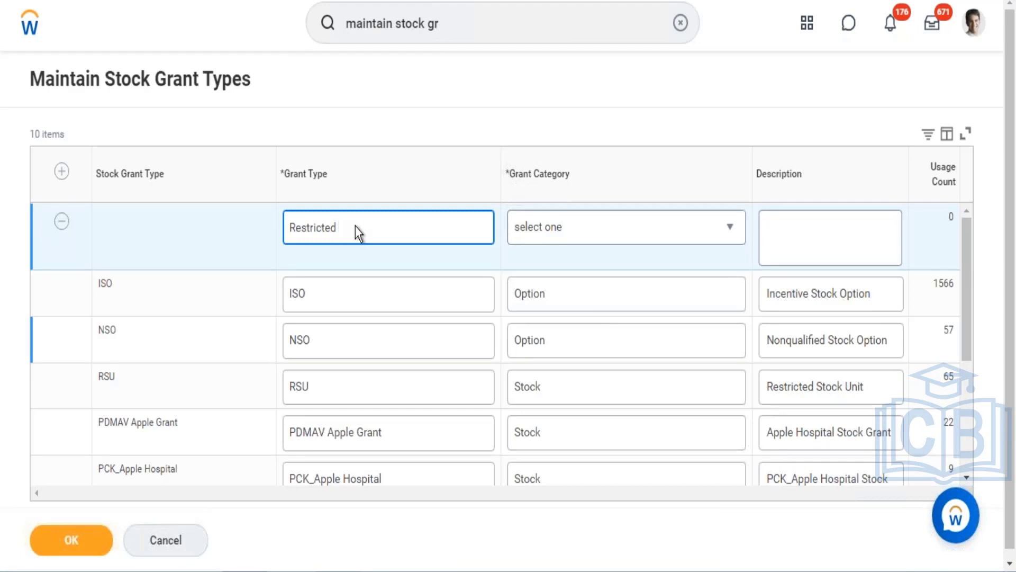
pyautogui.write('Stock')
# - Set the new row's grant category to Stock and its description to Restricted Stock
pyautogui.click(551, 229)
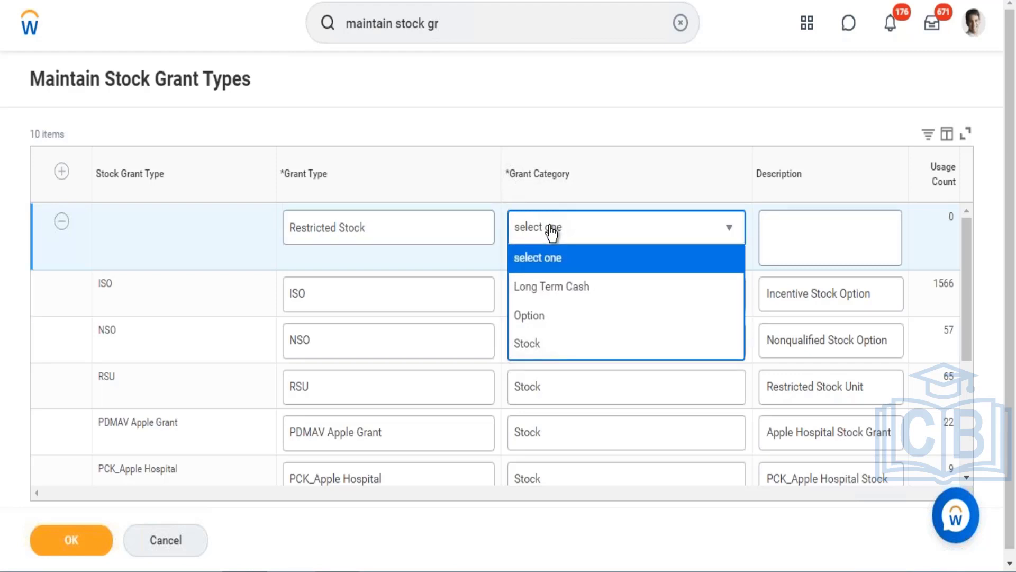
pyautogui.click(534, 347)
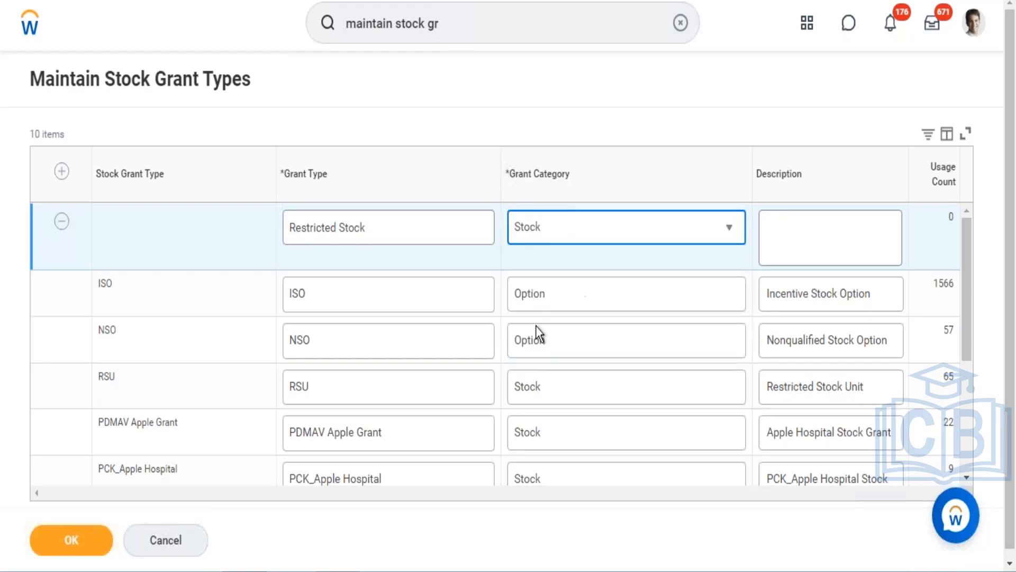
pyautogui.click(818, 235)
pyautogui.write('Restricted ')
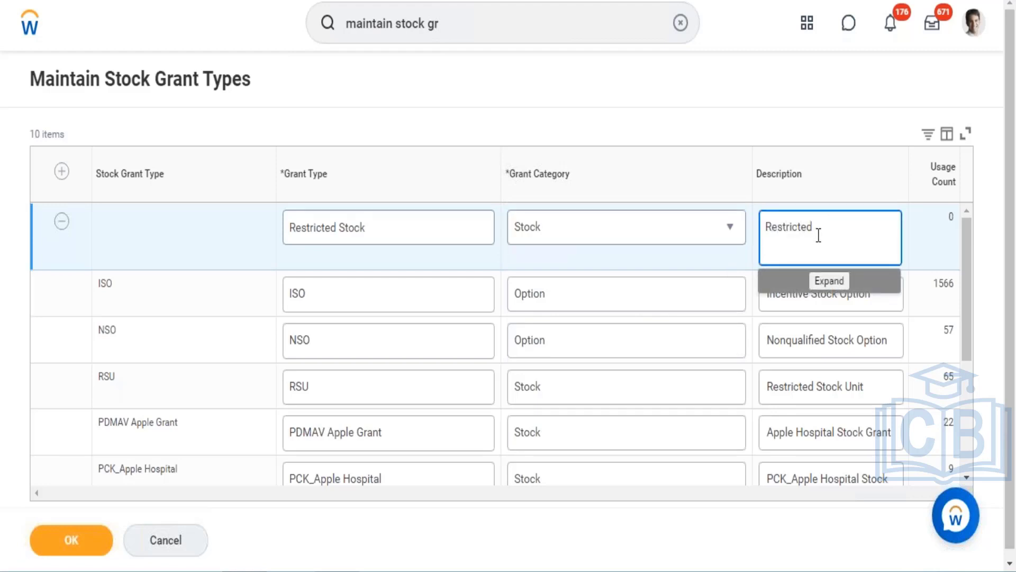
pyautogui.write('Stock')
# - Save the new Restricted Stock grant type in the Maintain Stock Grant Types table
pyautogui.click(968, 243)
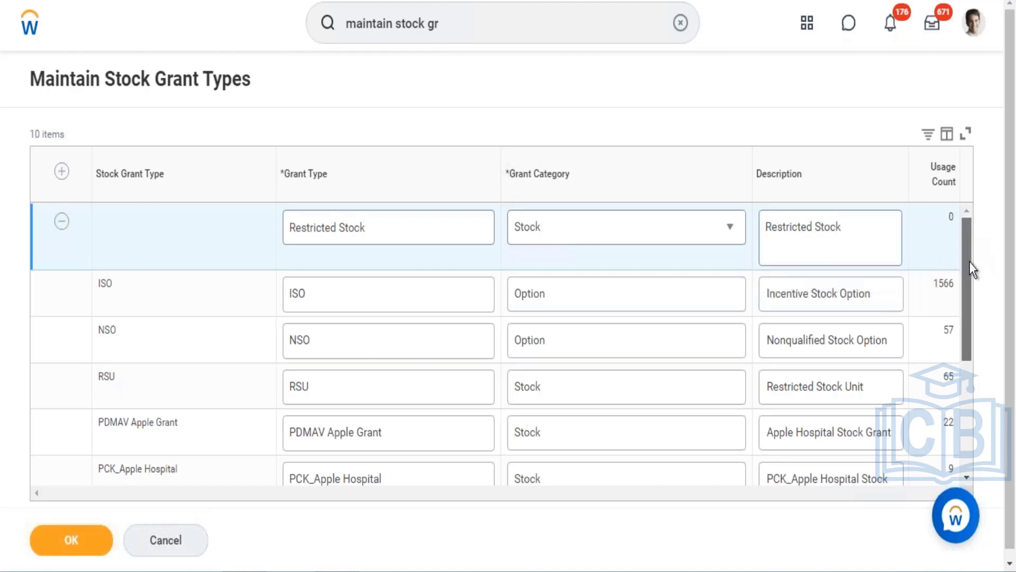
pyautogui.scroll(-2, 970, 273)
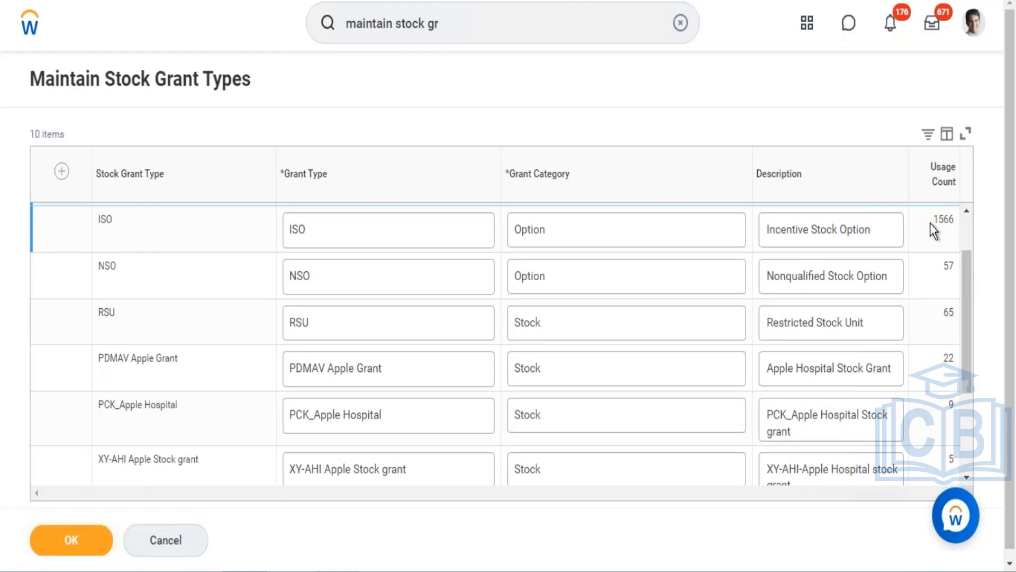
pyautogui.moveTo(930, 223); pyautogui.dragTo(955, 221)
pyautogui.moveTo(955, 294); pyautogui.dragTo(960, 396)
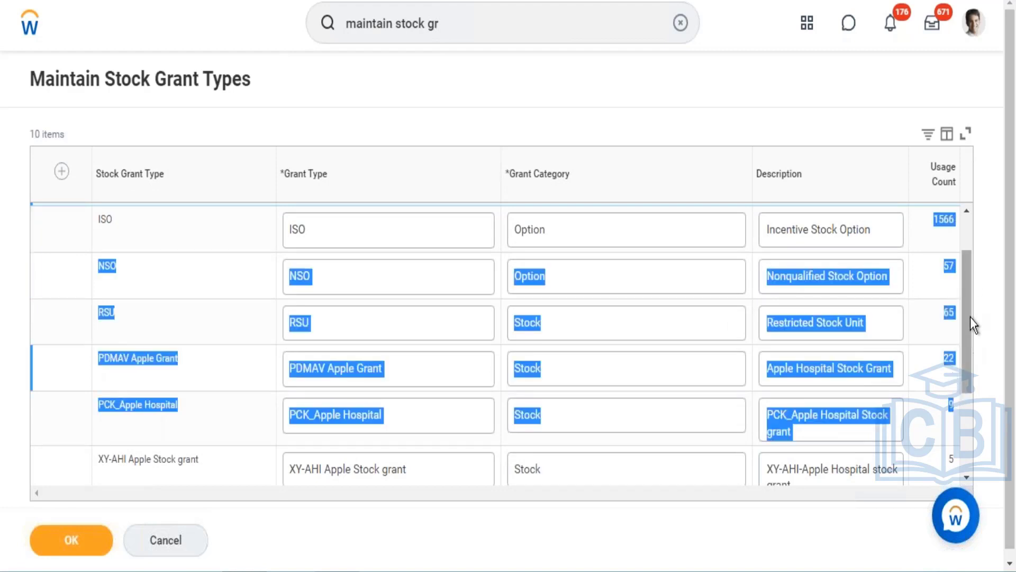
pyautogui.moveTo(970, 317); pyautogui.dragTo(969, 212)
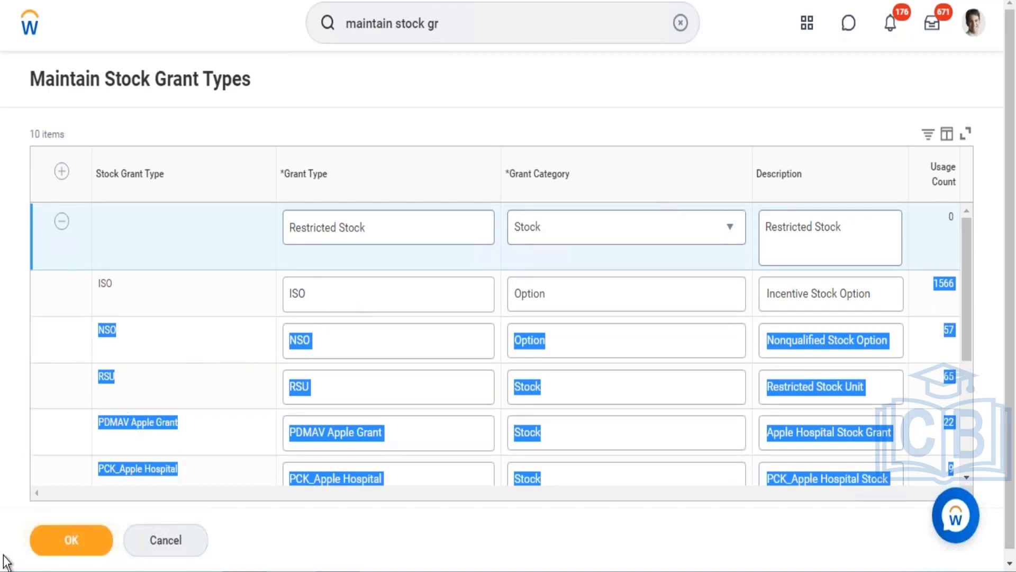
pyautogui.click(68, 546)
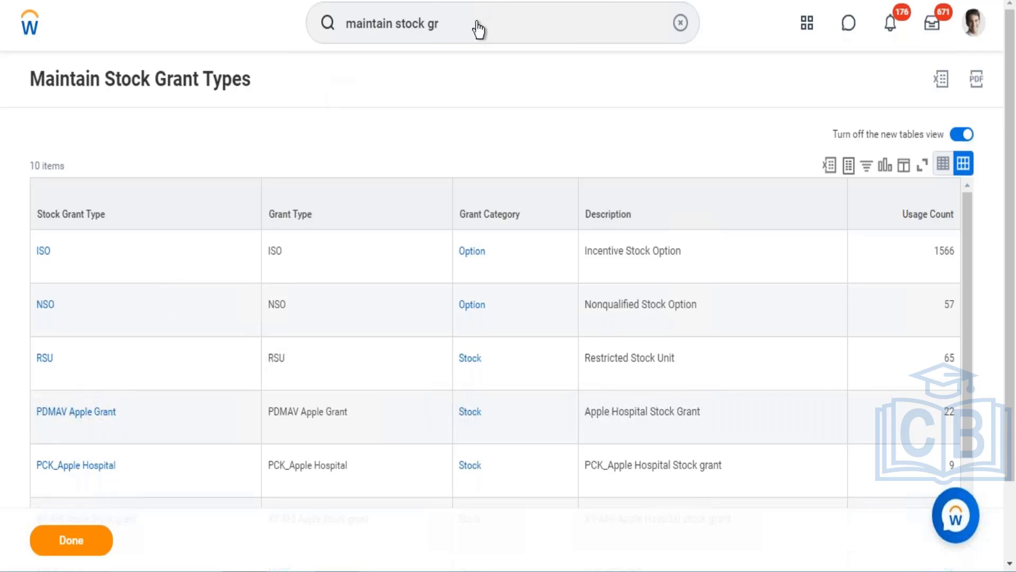
# - Search for and open the Create Stock Plan task
pyautogui.click(443, 23)
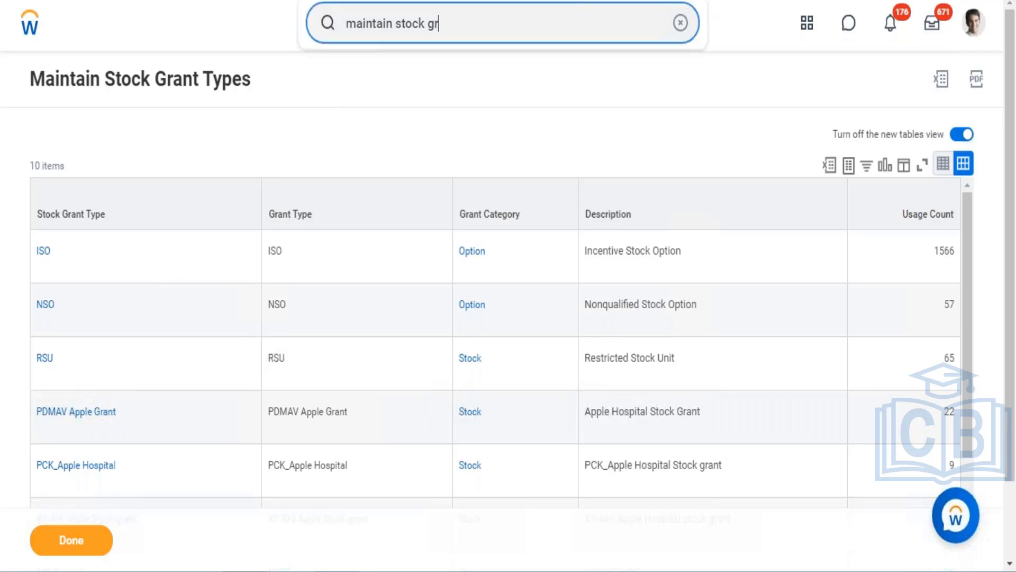
pyautogui.hotkey('ctrl', 'a')
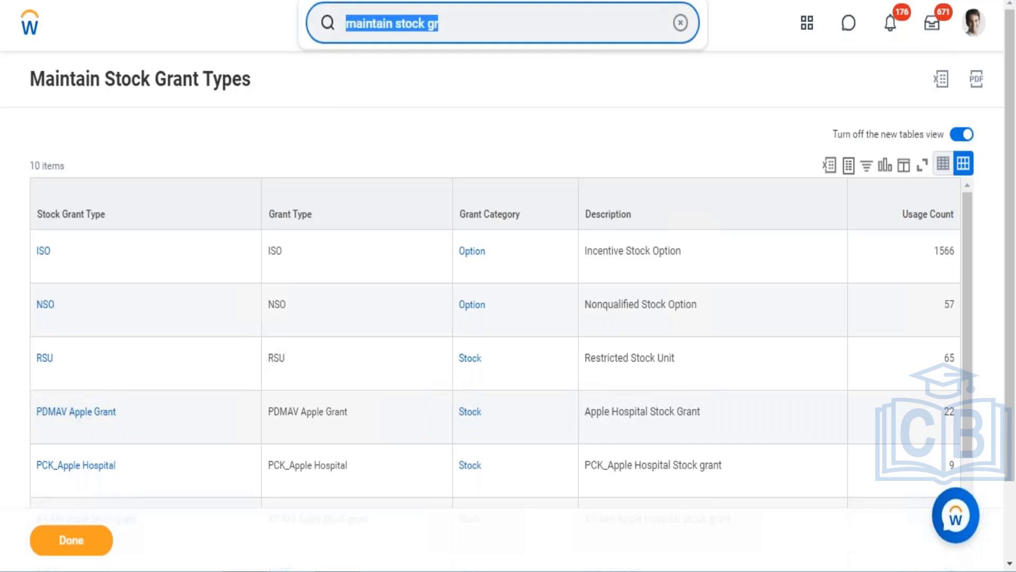
pyautogui.write('creat')
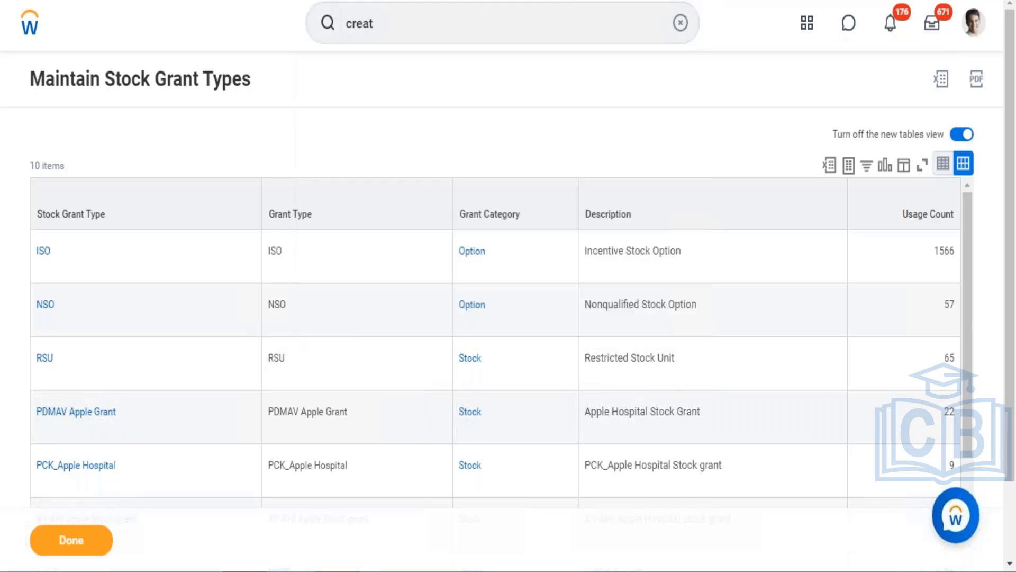
pyautogui.scroll(-2, 471, 4)
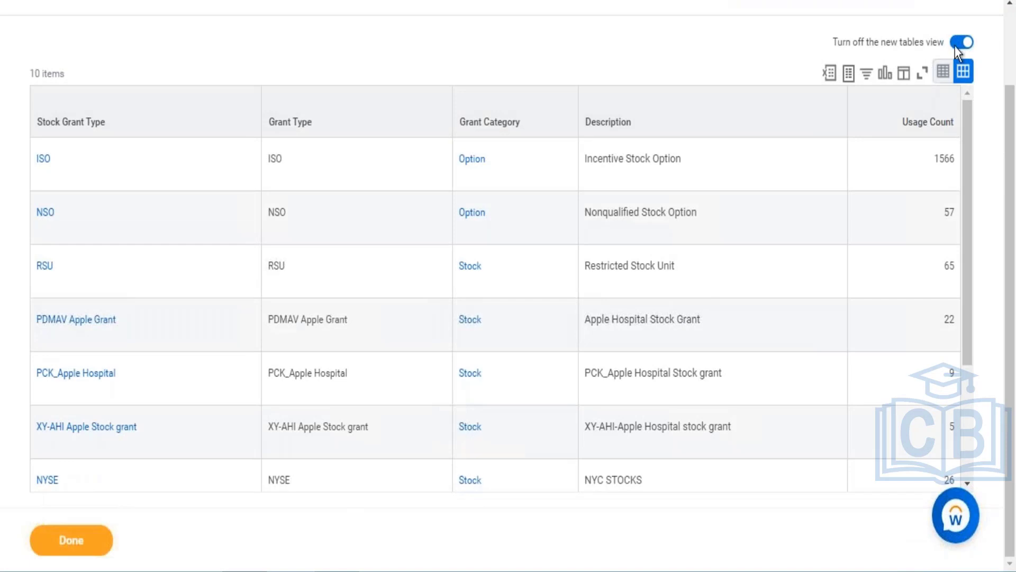
pyautogui.scroll(2, 1010, 33)
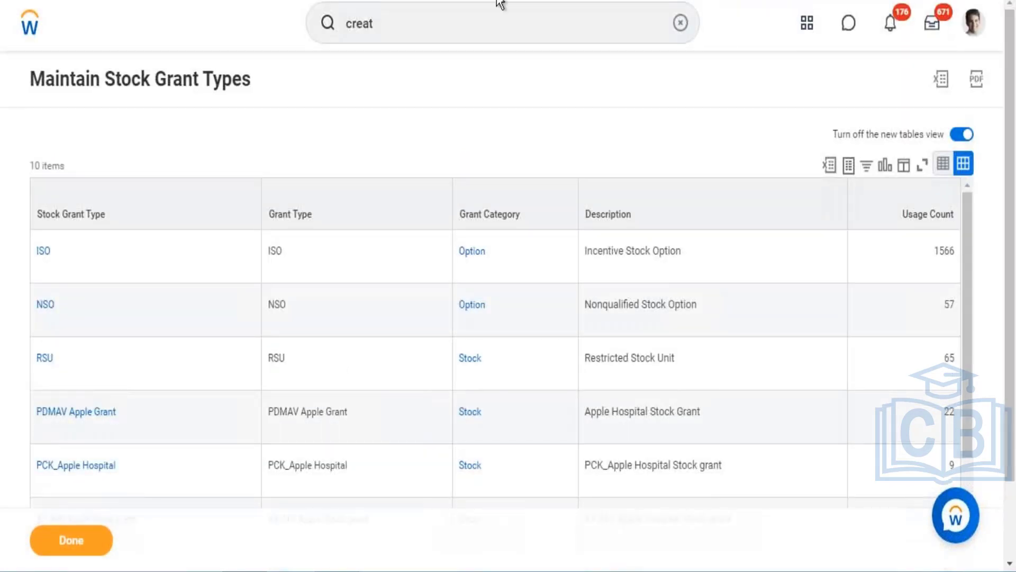
pyautogui.click(464, 25)
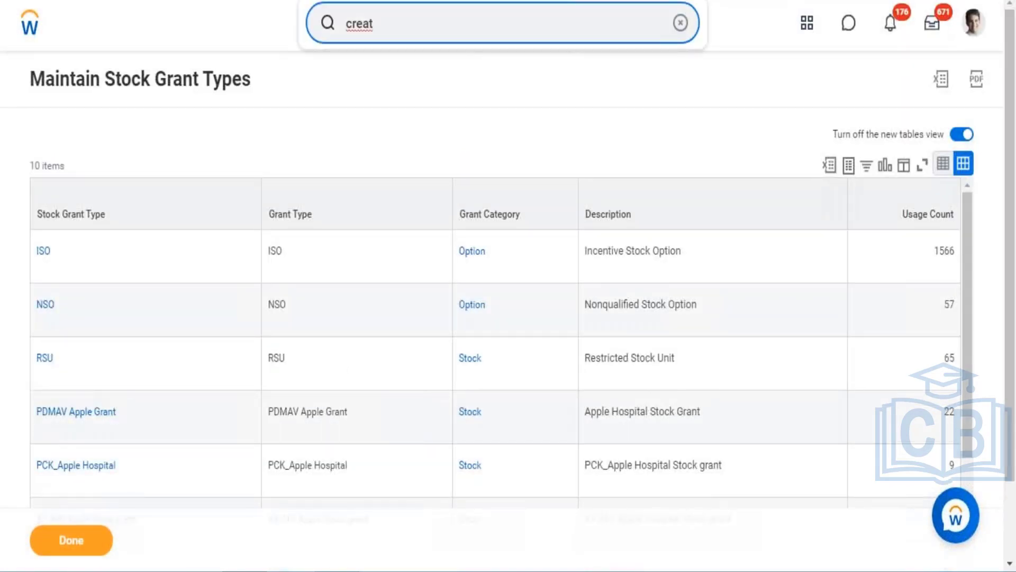
pyautogui.write('e stock plan')
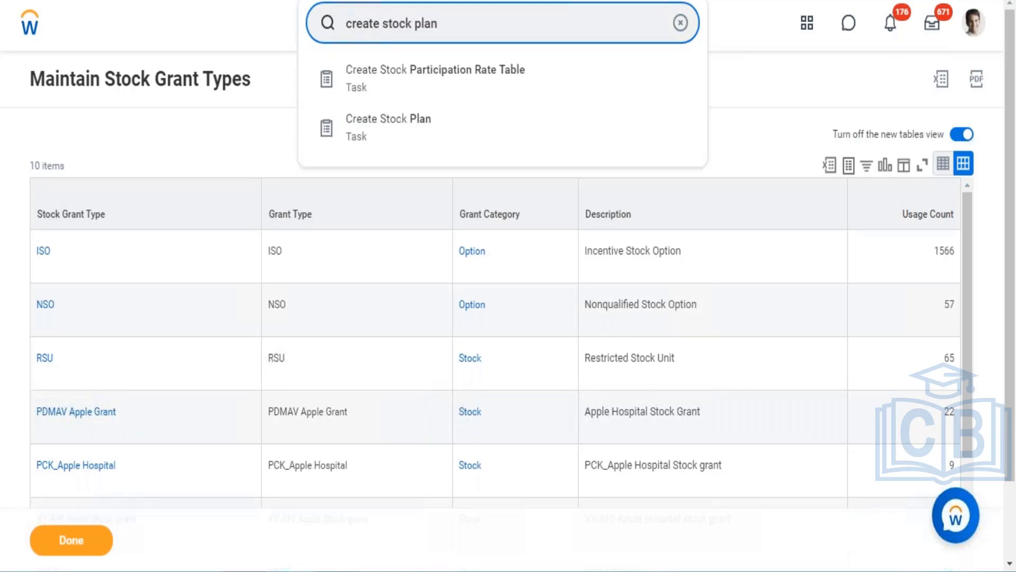
pyautogui.click(415, 87)
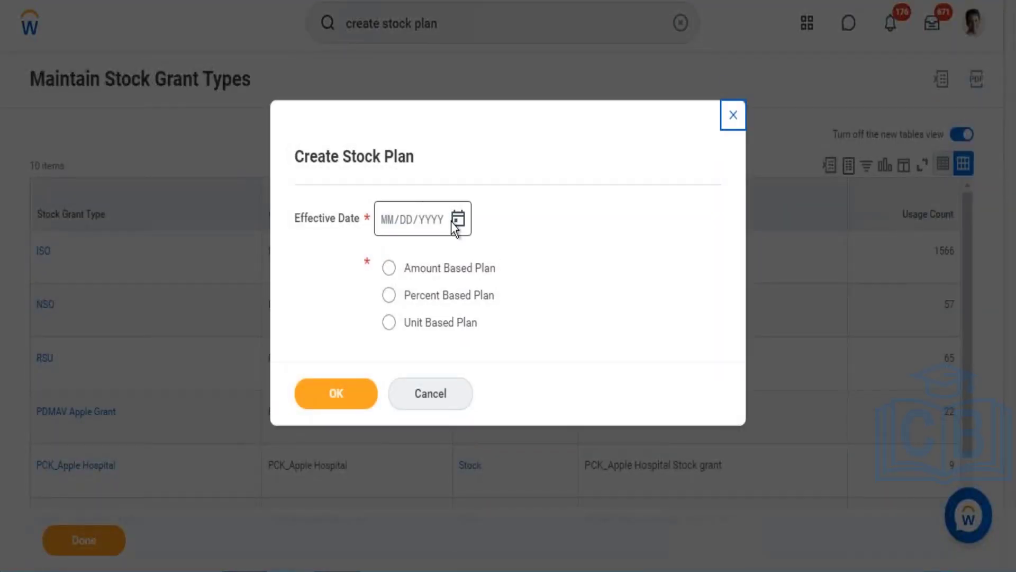
# - Start a Unit Based Plan with effective date 12/01/2017
pyautogui.click(460, 220)
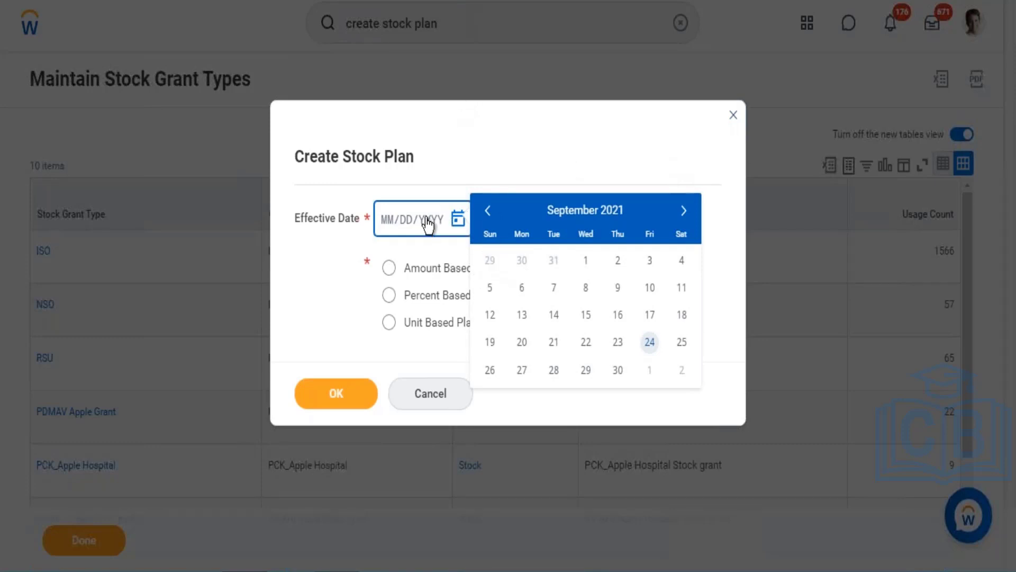
pyautogui.click(387, 219)
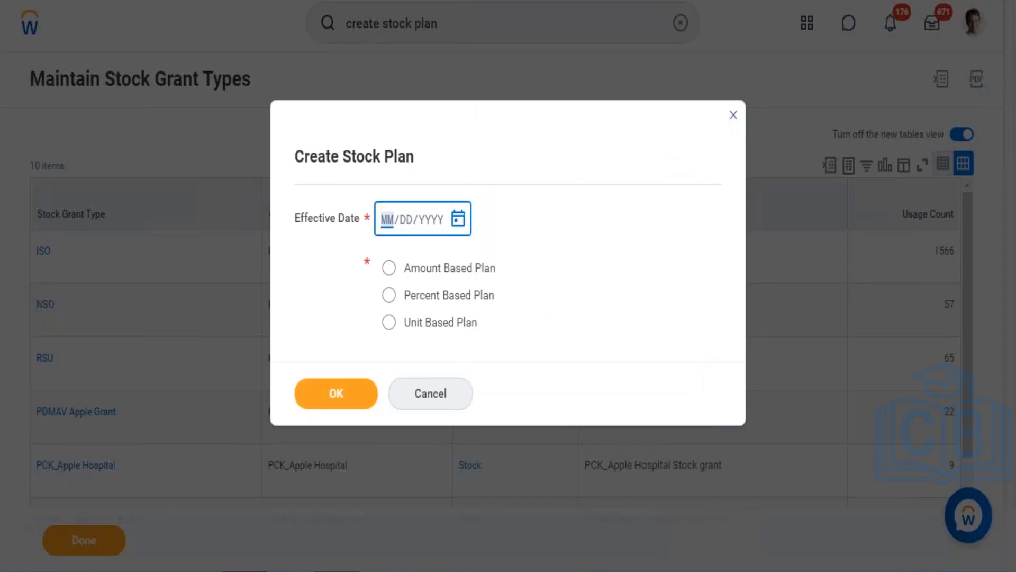
pyautogui.write('12/01/')
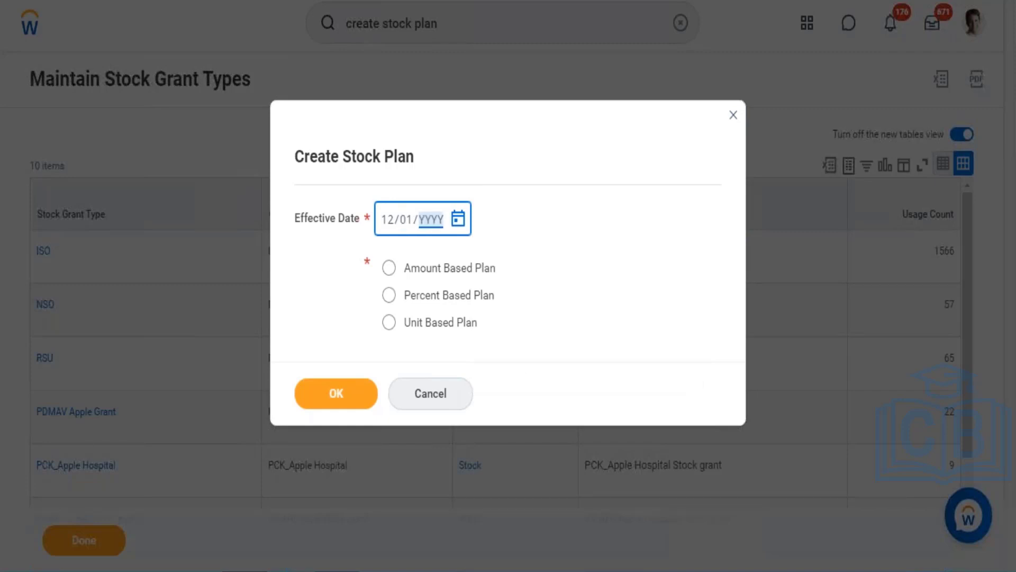
pyautogui.write('2017')
pyautogui.click(444, 322)
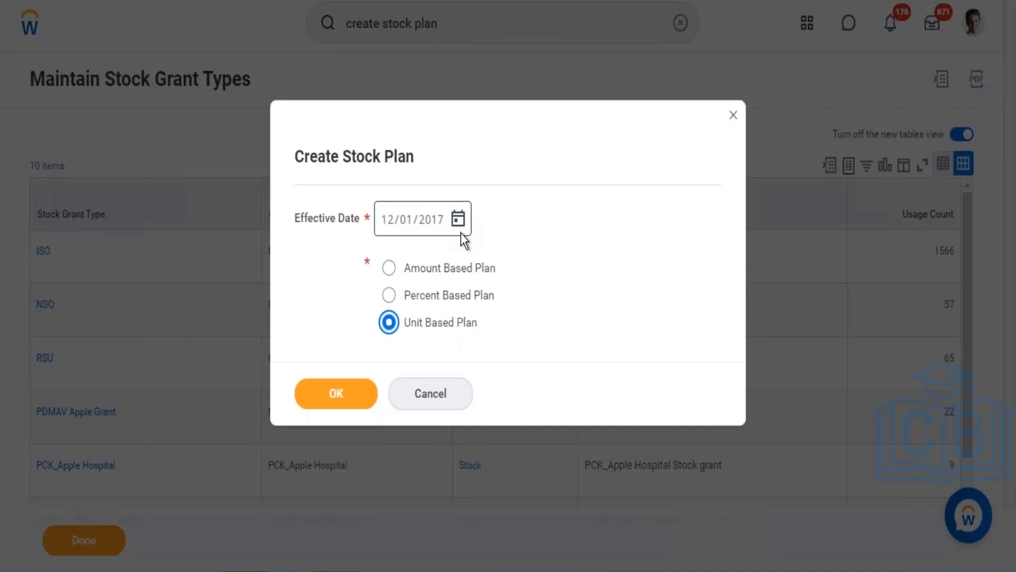
pyautogui.click(343, 401)
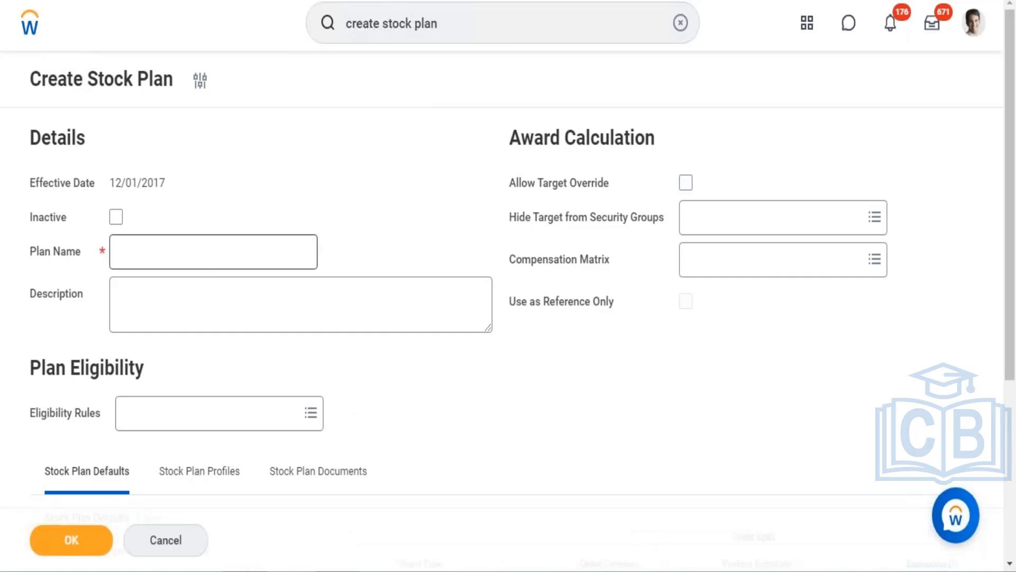
# - Name the stock plan Stock Plan - WD HRIS
pyautogui.click(146, 251)
pyautogui.write('St')
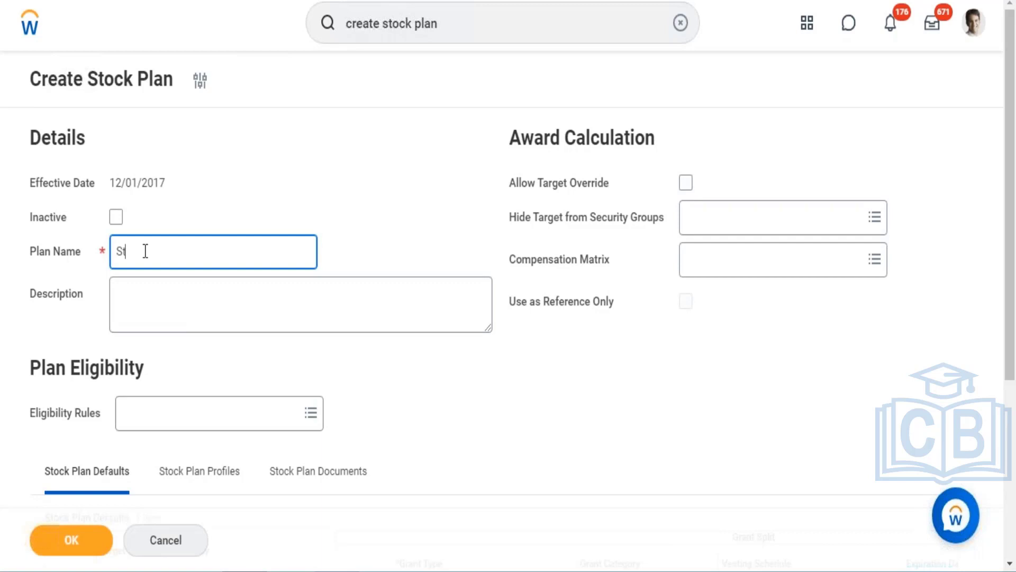
pyautogui.write('ock Plan - WD HRIS')
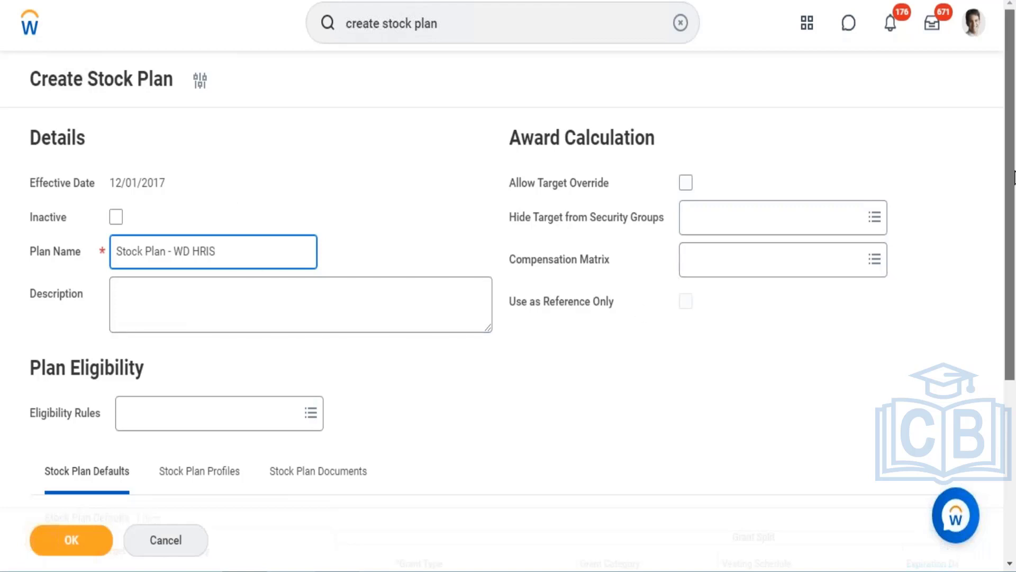
# - Set the plan's eligibility rule to Comp Eligibility Rule
pyautogui.moveTo(1014, 175); pyautogui.dragTo(1014, 204)
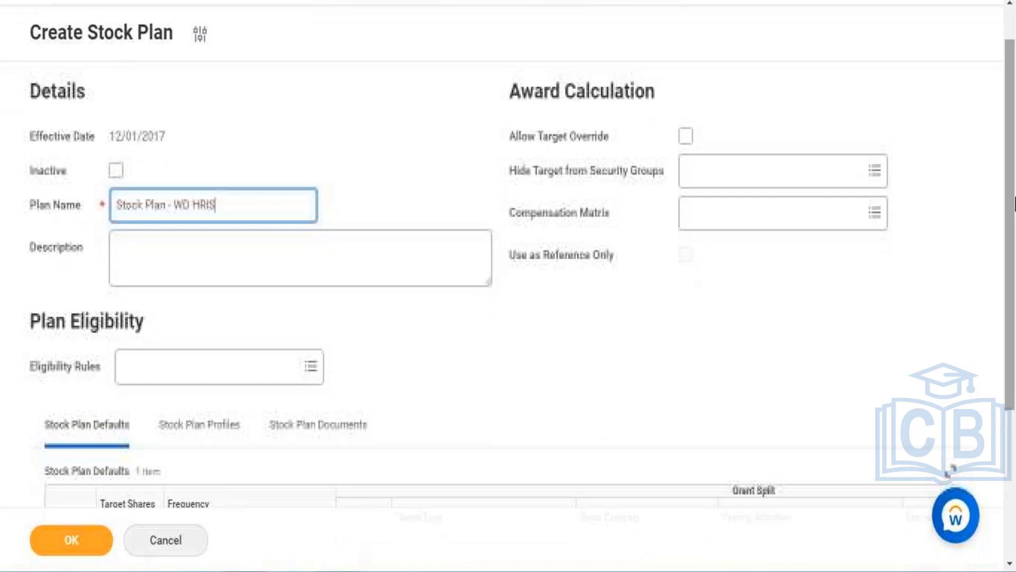
pyautogui.click(203, 376)
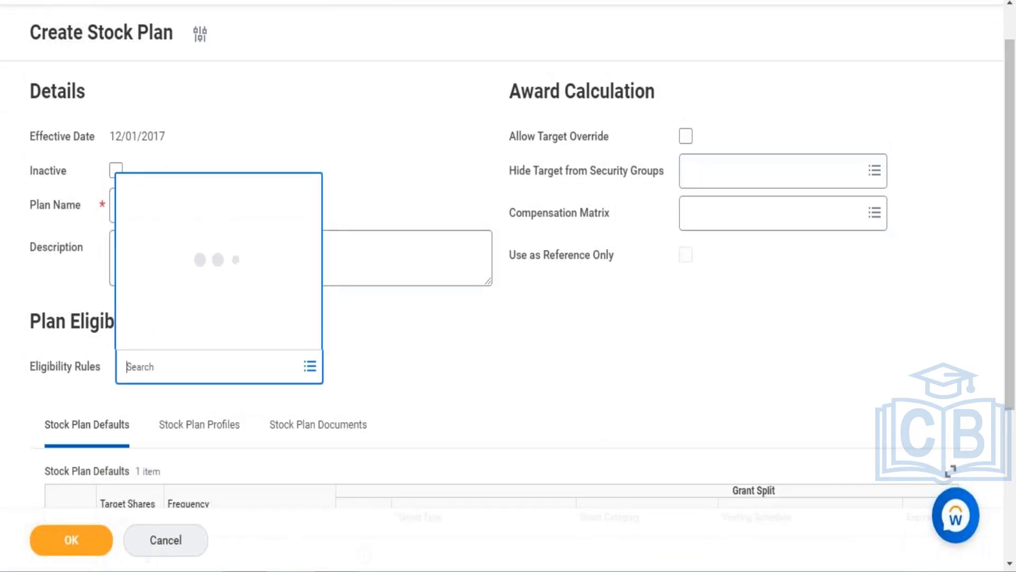
pyautogui.write('compl e')
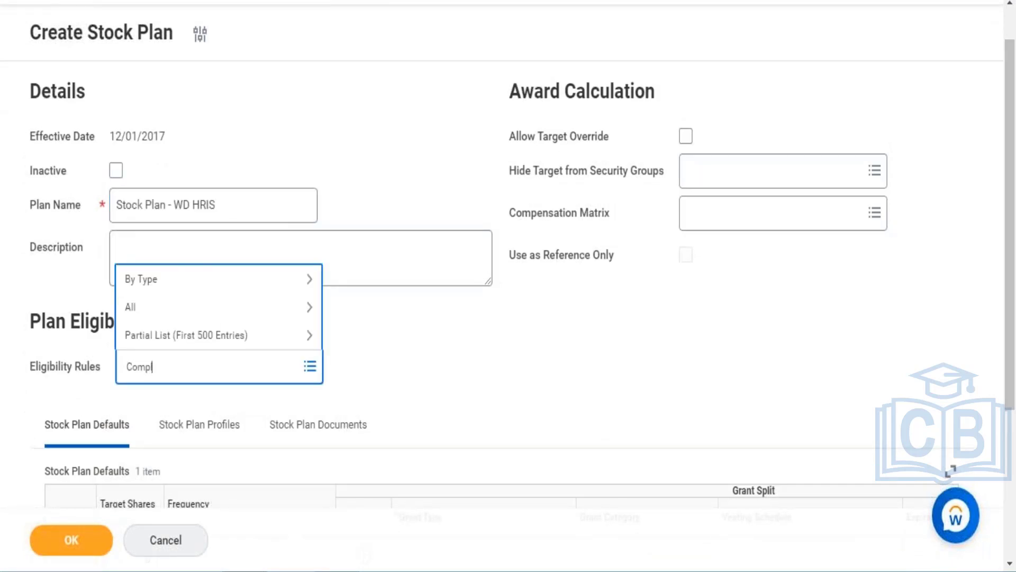
pyautogui.write('lig')
pyautogui.press('BackSpace')
pyautogui.press('BackSpace')
pyautogui.press('BackSpace')
pyautogui.press('BackSpace')
pyautogui.press('BackSpace')
pyautogui.press('BackSpace')
pyautogui.write('Elig')
pyautogui.press('Return')
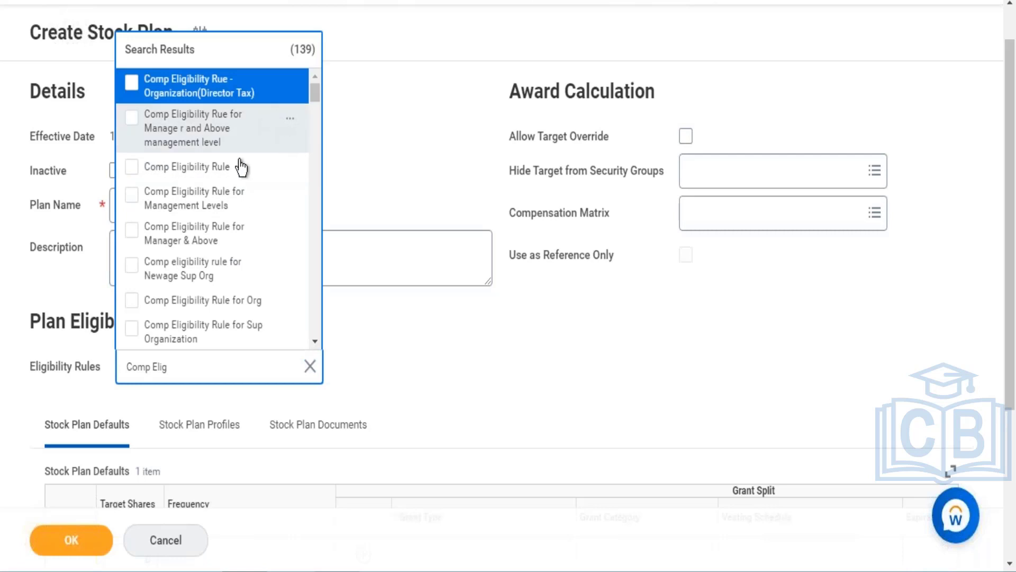
pyautogui.click(221, 171)
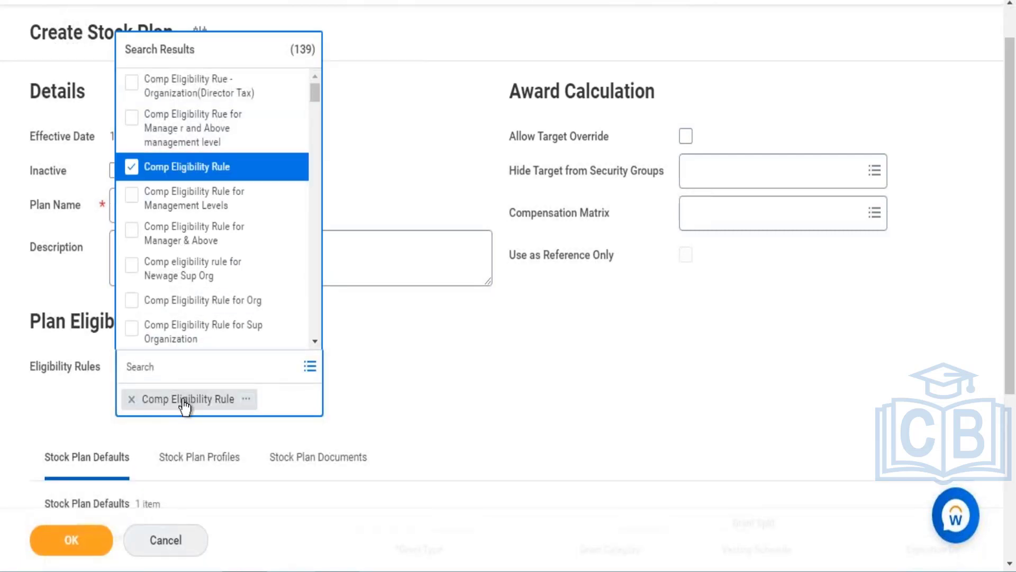
pyautogui.rightClick(184, 407)
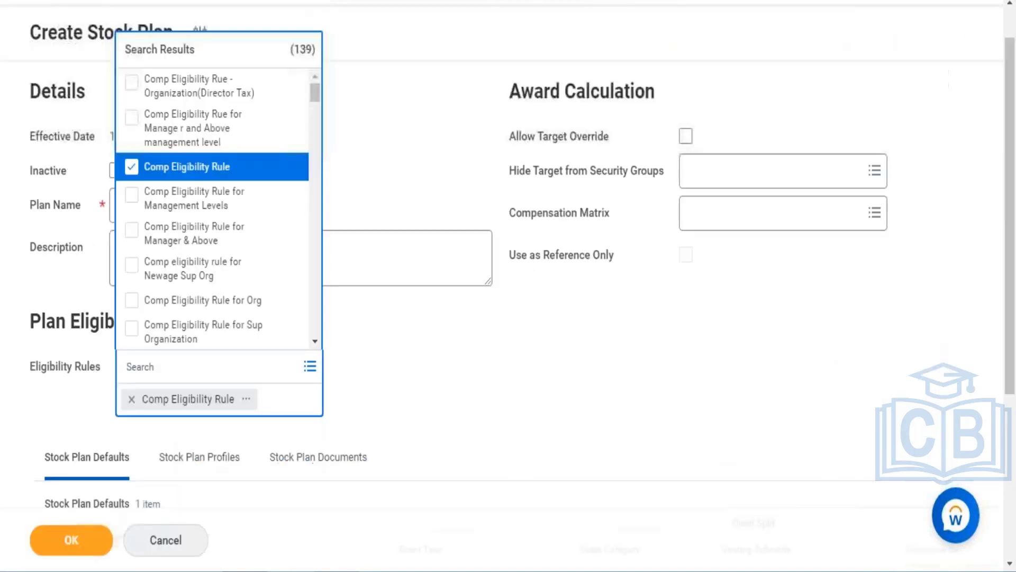
pyautogui.click(451, 336)
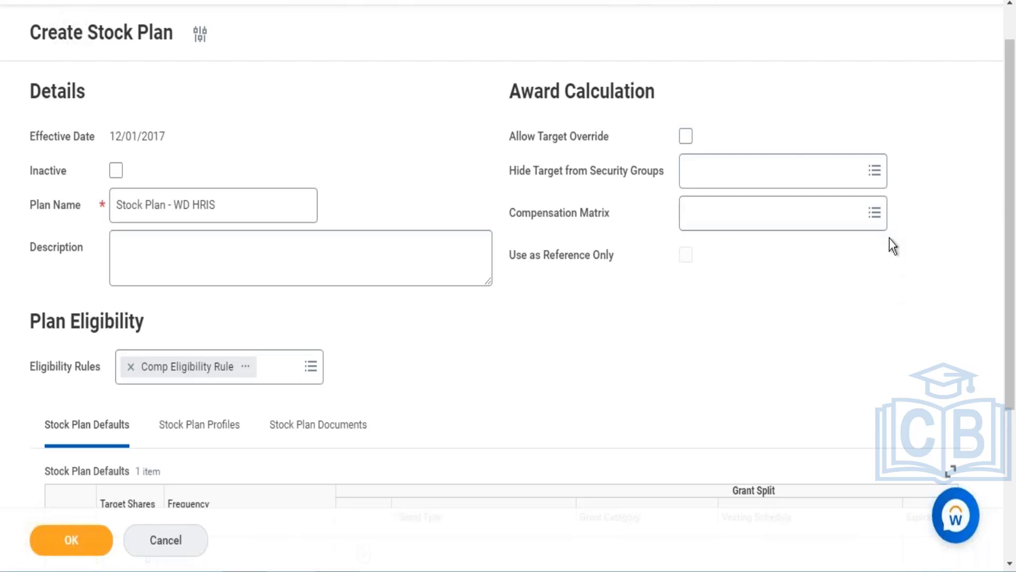
pyautogui.scroll(-2, 1011, 180)
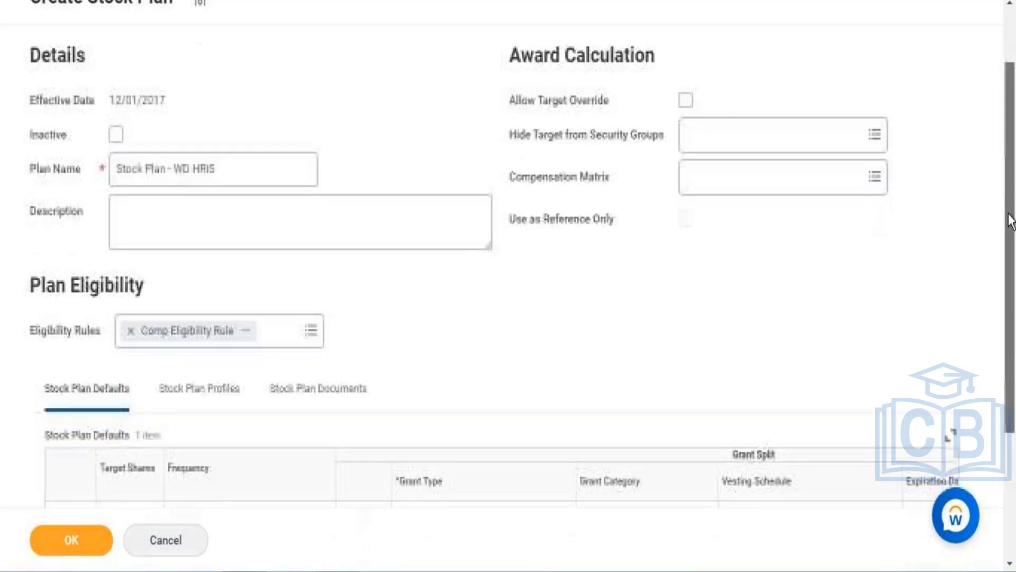
# - Enable Allow Target Override and set the compensation matrix to Compensation Matrix by Review Rating and Quartile (Weighted) - Multiple Targets
pyautogui.scroll(1, 1011, 191)
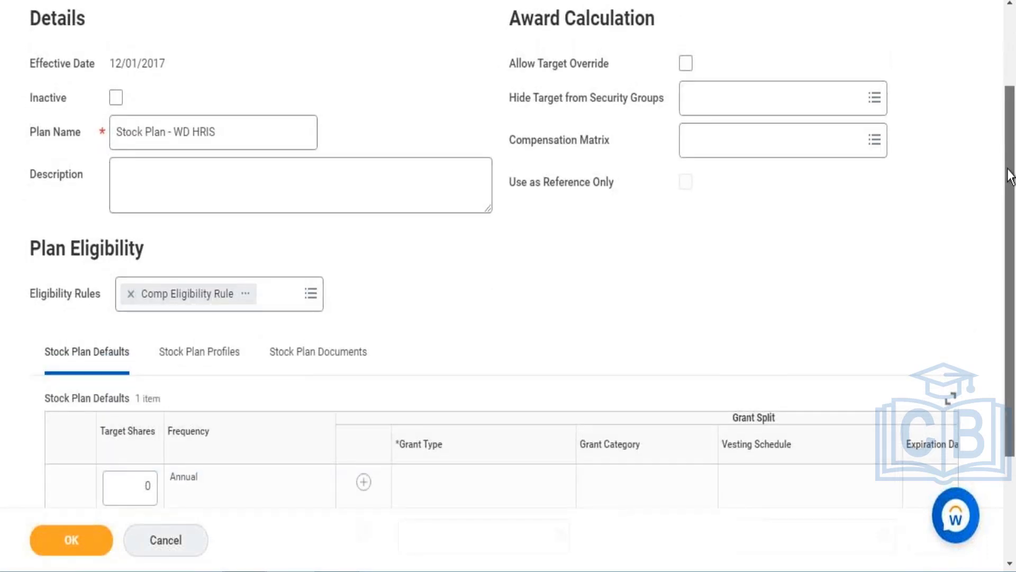
pyautogui.scroll(1, 1011, 177)
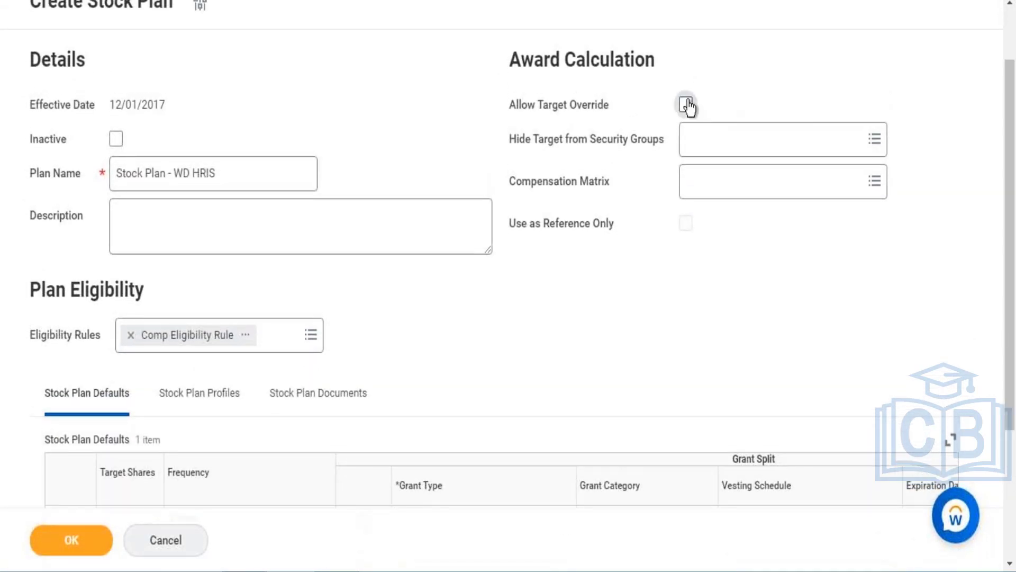
pyautogui.click(686, 105)
pyautogui.click(710, 182)
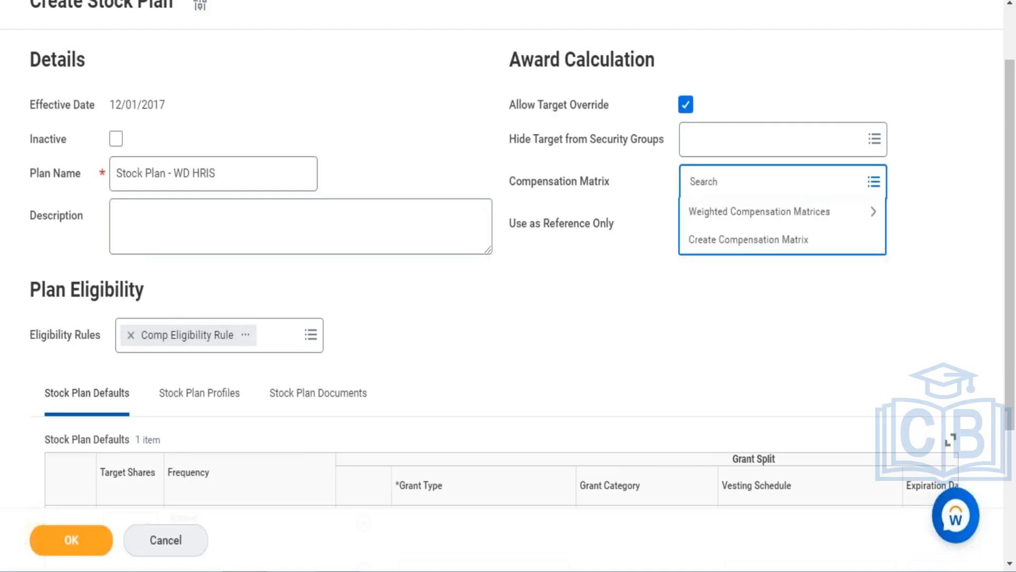
pyautogui.write('comp')
pyautogui.write('ensati')
pyautogui.write('on')
pyautogui.moveTo(751, 186); pyautogui.dragTo(727, 189)
pyautogui.press('BackSpace')
pyautogui.write('sation')
pyautogui.press('Return')
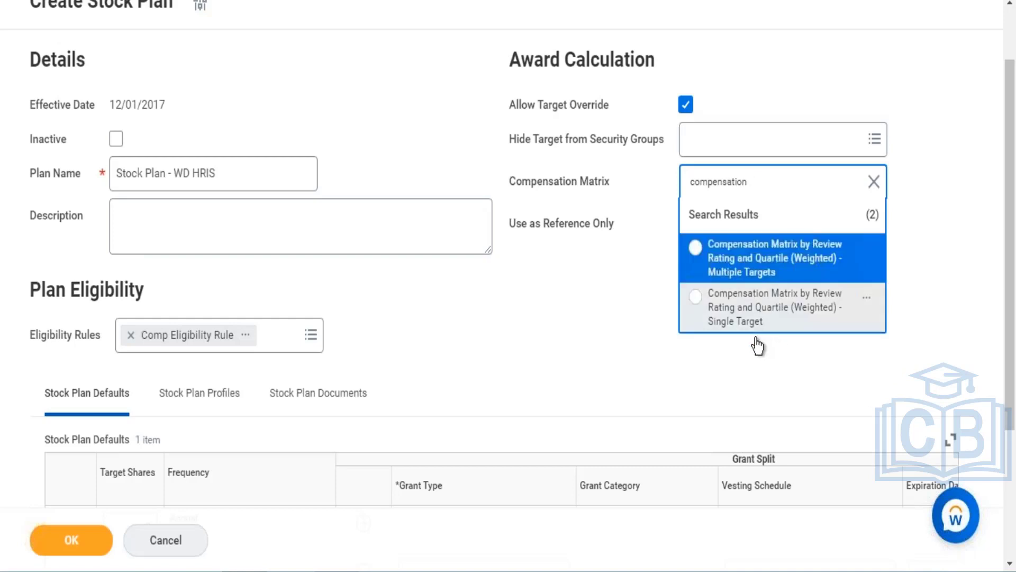
pyautogui.click(762, 258)
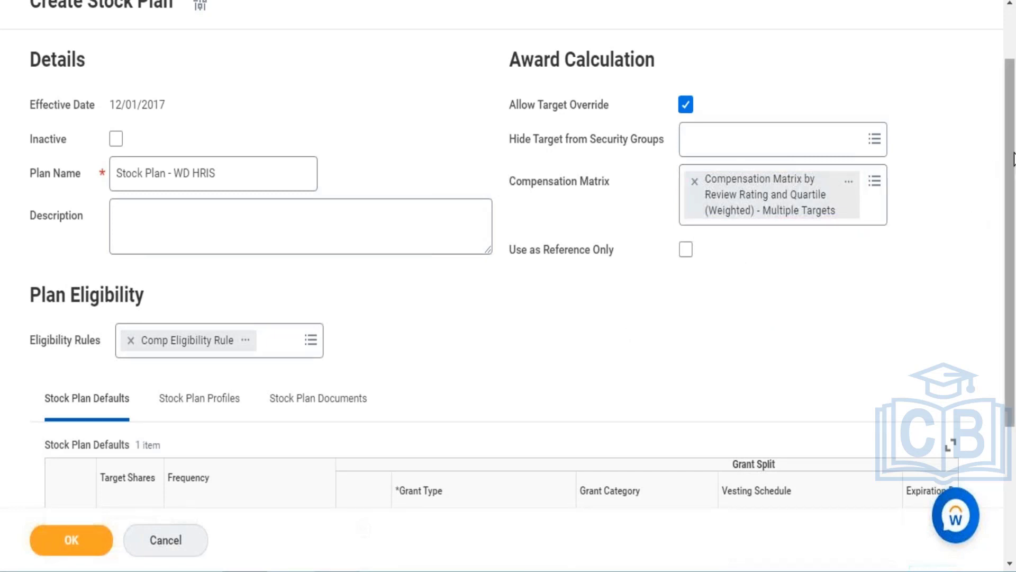
# - Set the stock plan default's target shares to 200
pyautogui.scroll(-2, 1014, 196)
pyautogui.moveTo(1014, 201); pyautogui.dragTo(1014, 225)
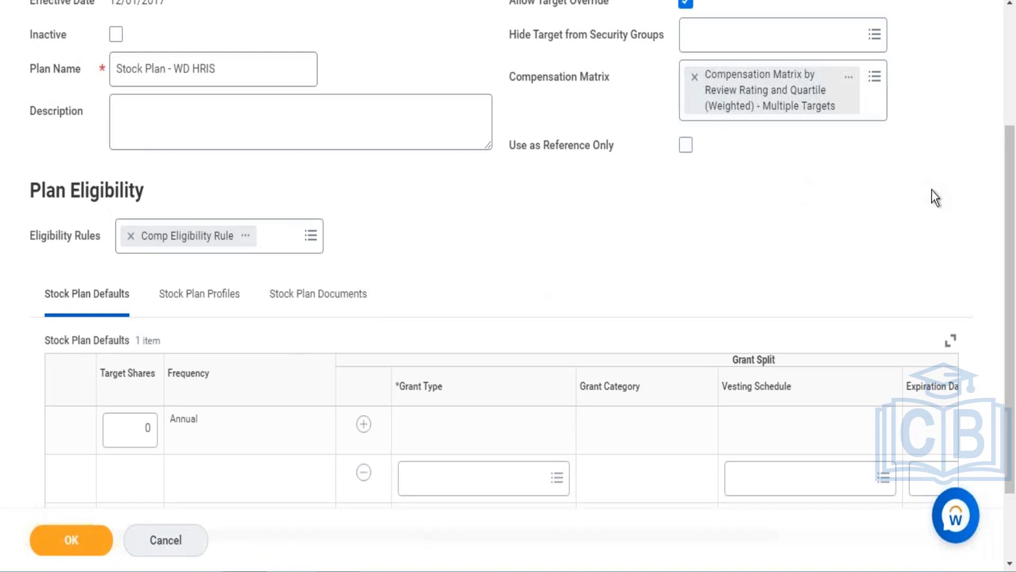
pyautogui.moveTo(1014, 236); pyautogui.dragTo(1012, 286)
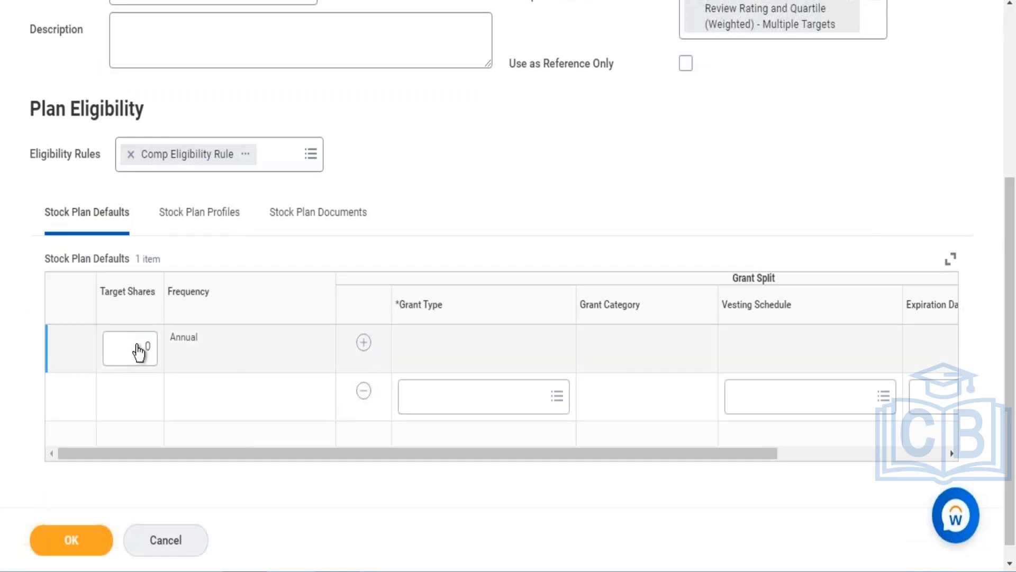
pyautogui.click(139, 351)
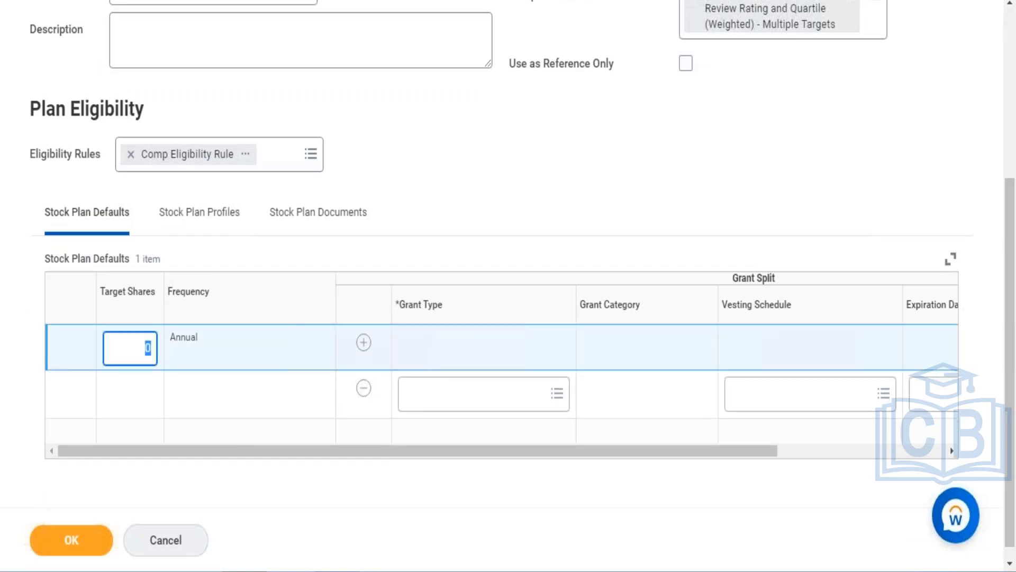
pyautogui.write('200')
# - Set the grant split's grant type to Restricted Stock and its vesting schedule to 4-Year, Monthly
pyautogui.click(472, 408)
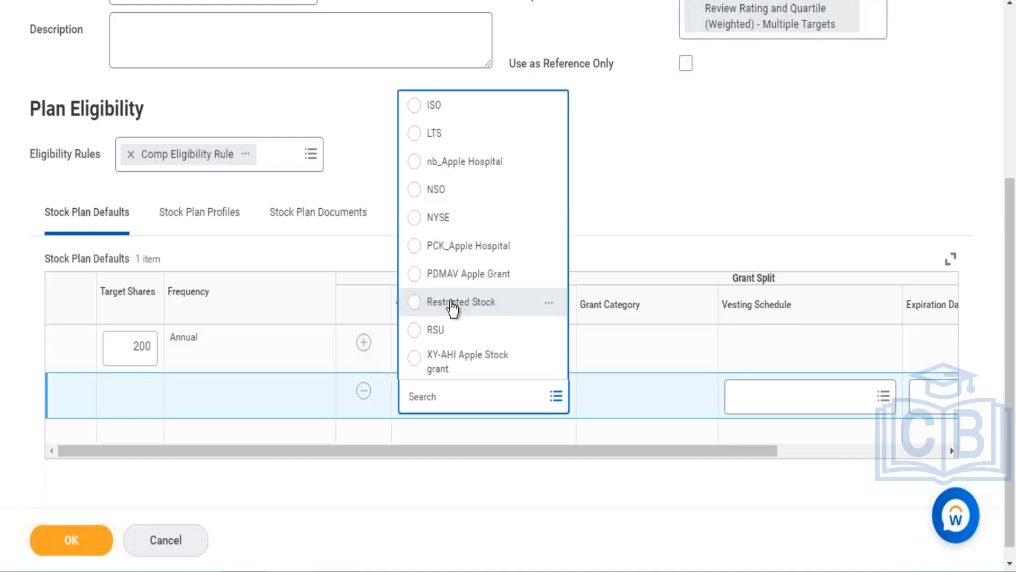
pyautogui.click(452, 304)
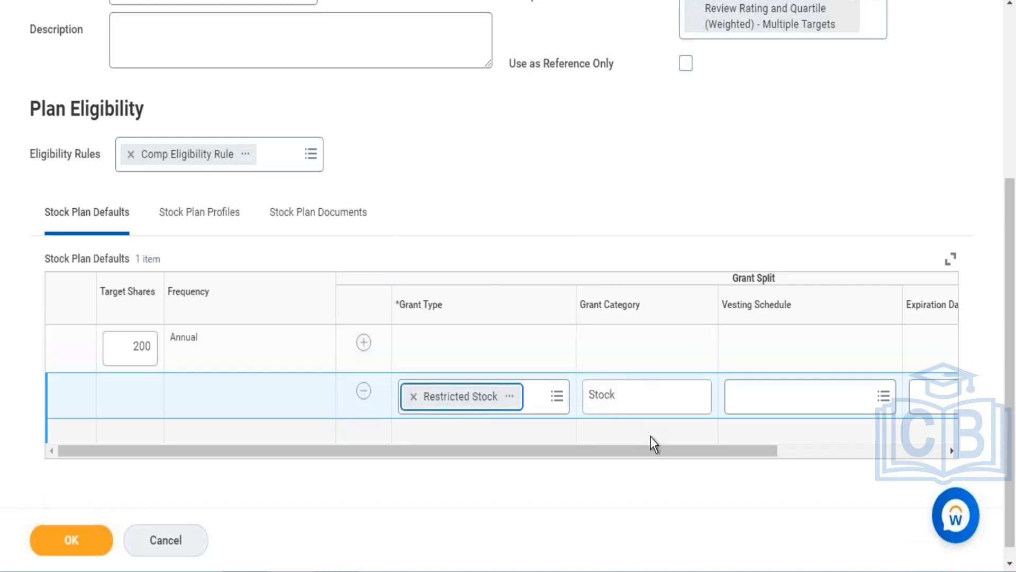
pyautogui.moveTo(653, 458); pyautogui.dragTo(704, 450)
pyautogui.click(669, 397)
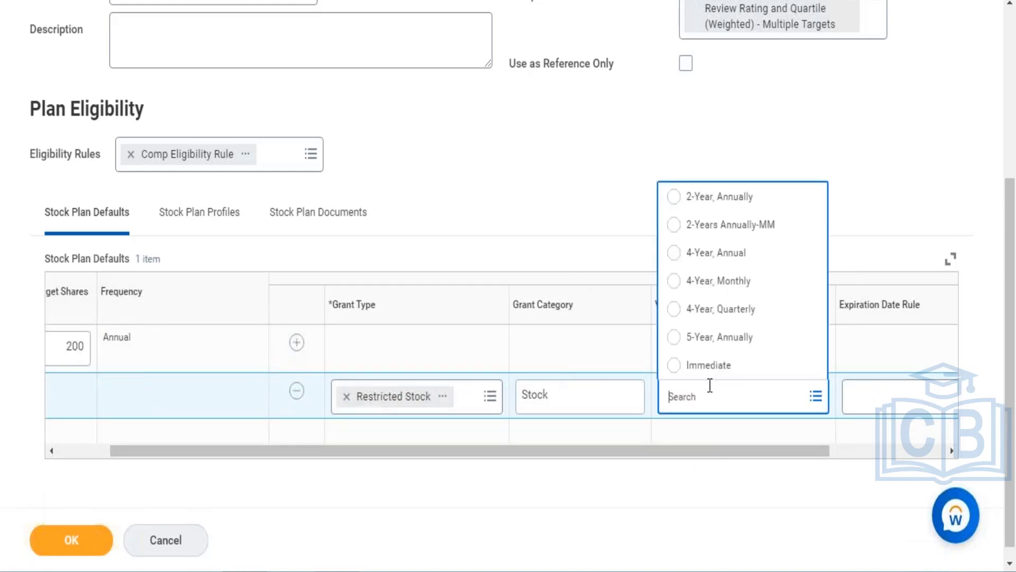
pyautogui.click(708, 283)
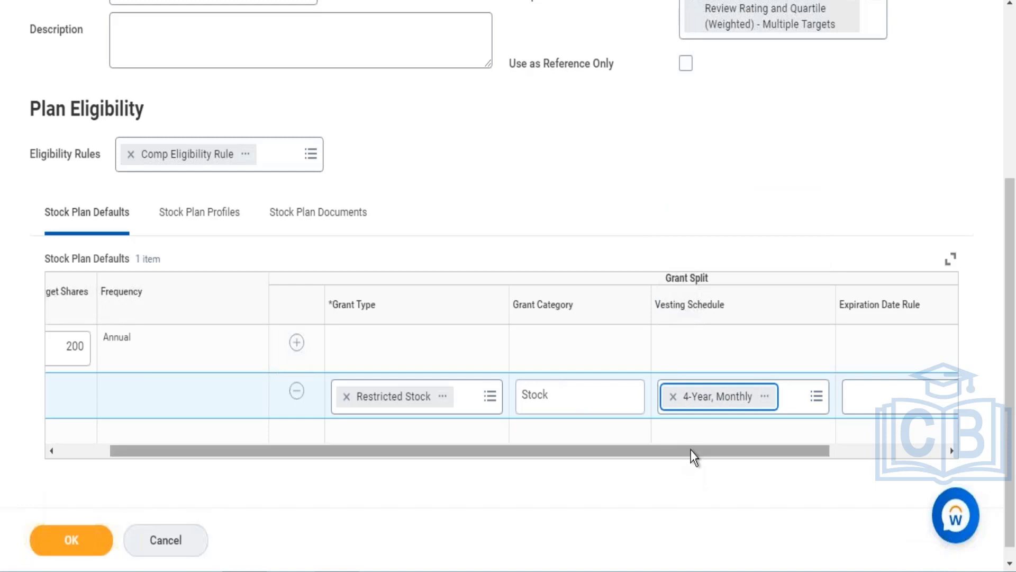
# - Set the expiration date rule to 5 Years from Grant Date and % of Target to 100, then submit the plan
pyautogui.moveTo(691, 451); pyautogui.dragTo(801, 430)
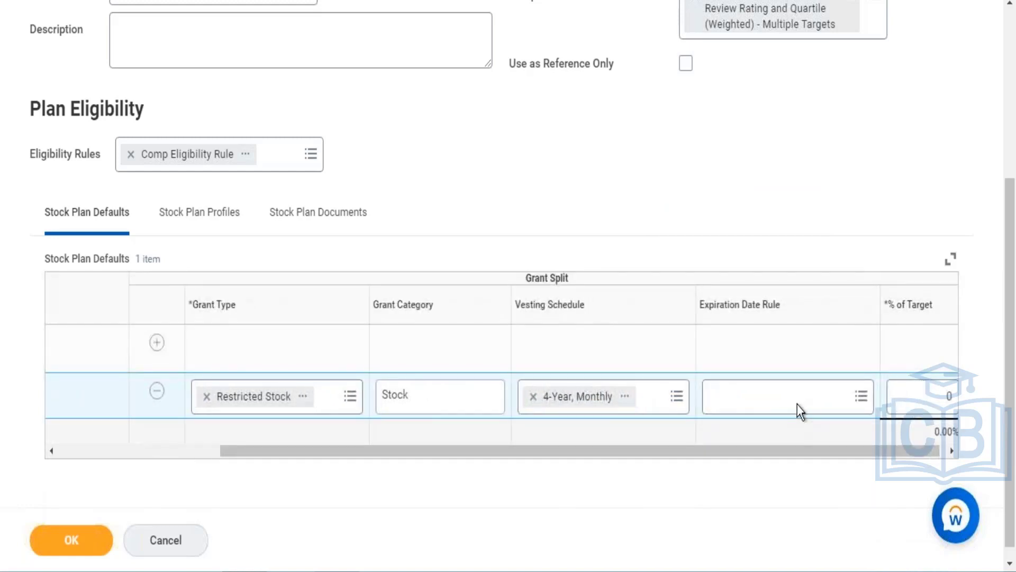
pyautogui.click(796, 407)
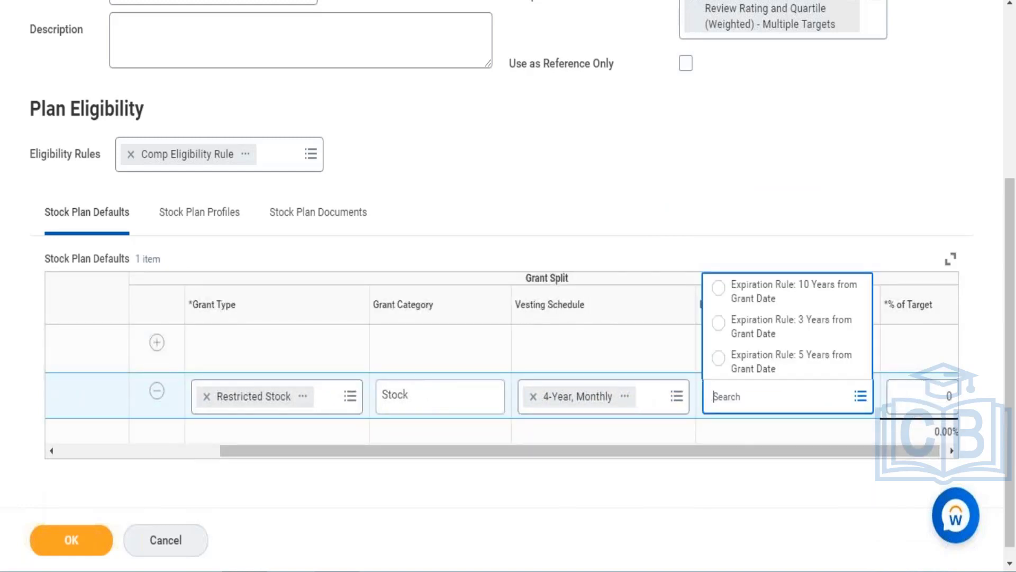
pyautogui.click(786, 373)
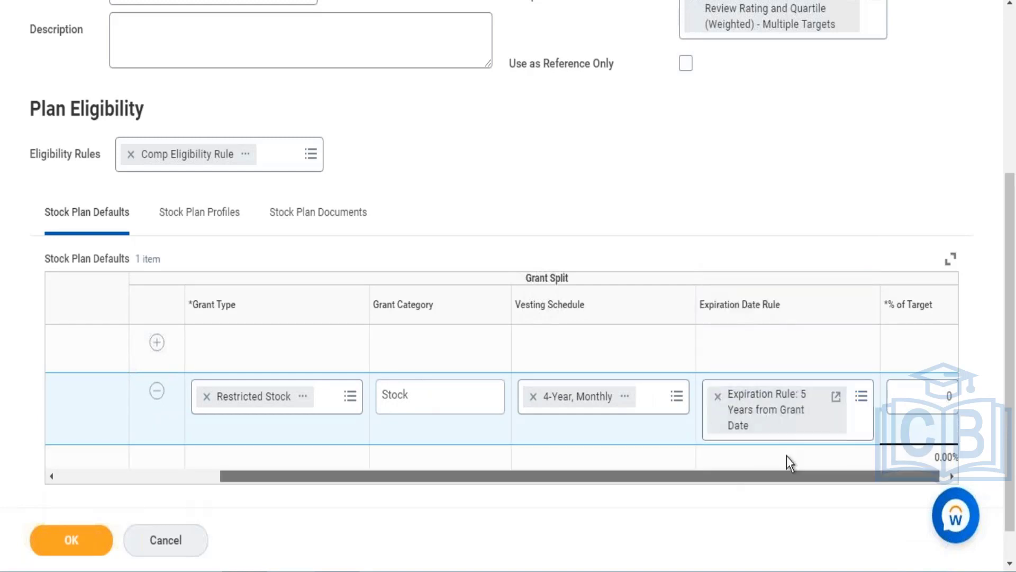
pyautogui.click(937, 387)
pyautogui.write('100')
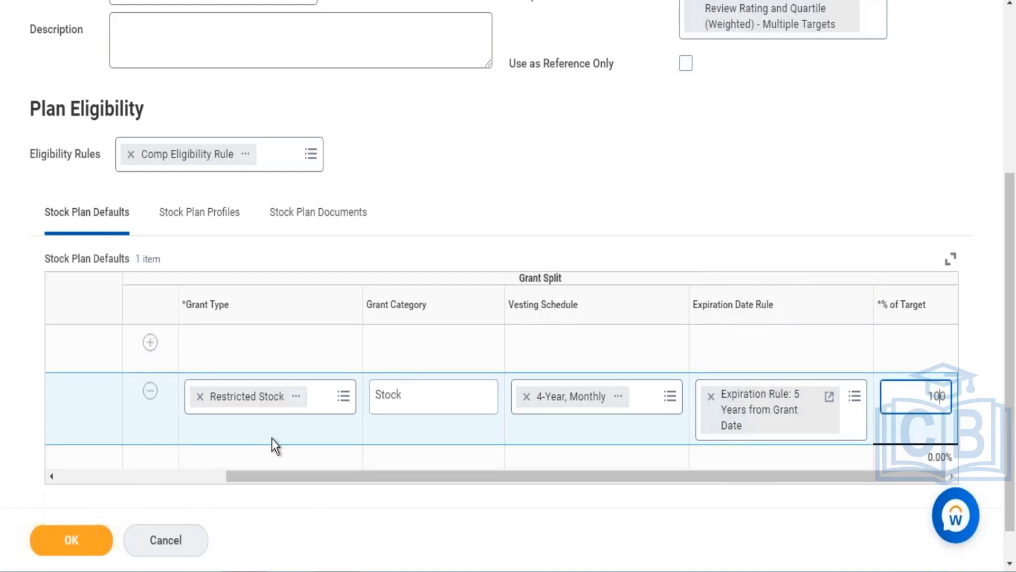
pyautogui.moveTo(288, 481); pyautogui.dragTo(307, 468)
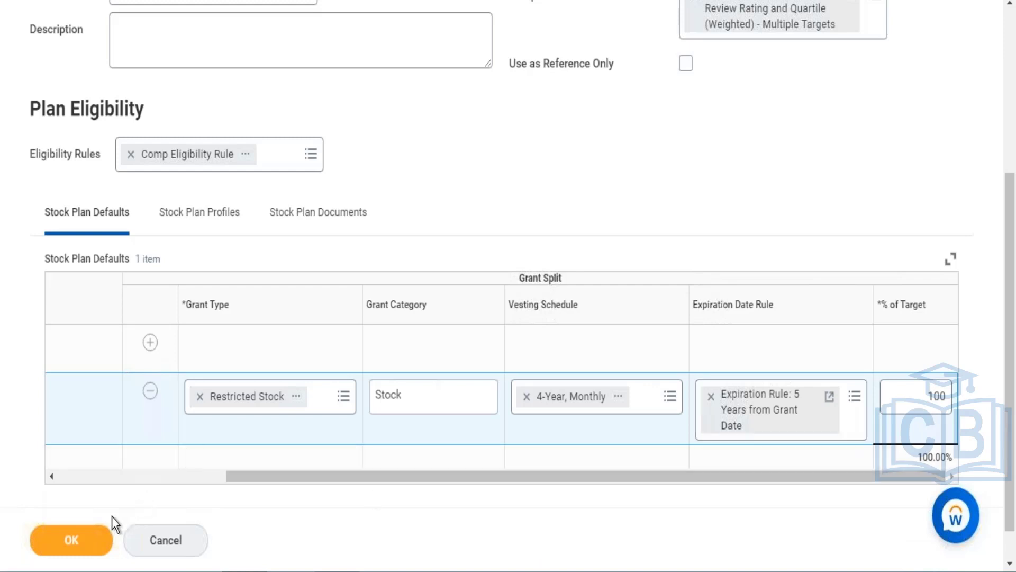
pyautogui.click(100, 538)
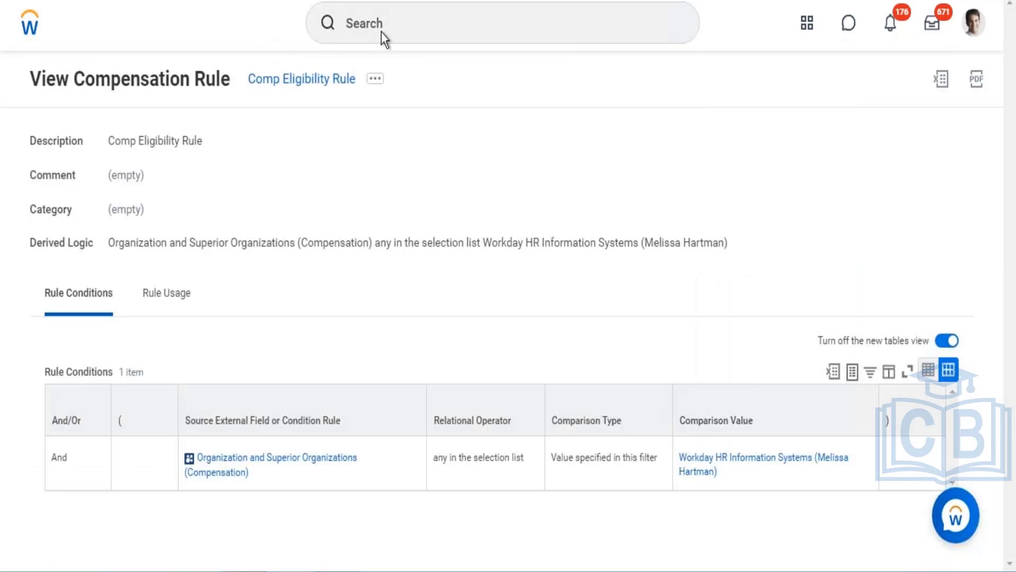
# - Search for and open the Rollout Compensation Plans to Employees task
pyautogui.click(394, 28)
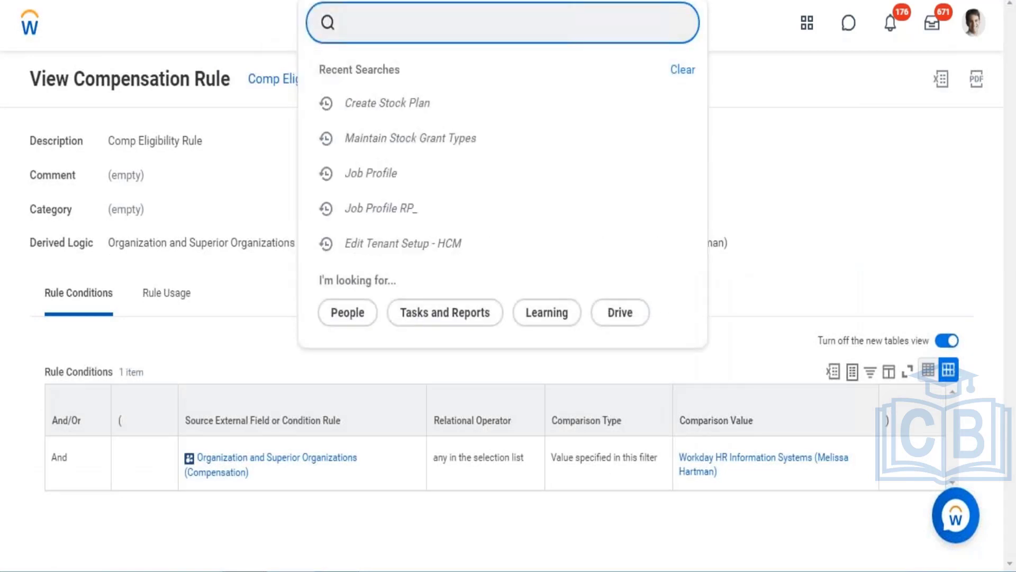
pyautogui.write('rollout com')
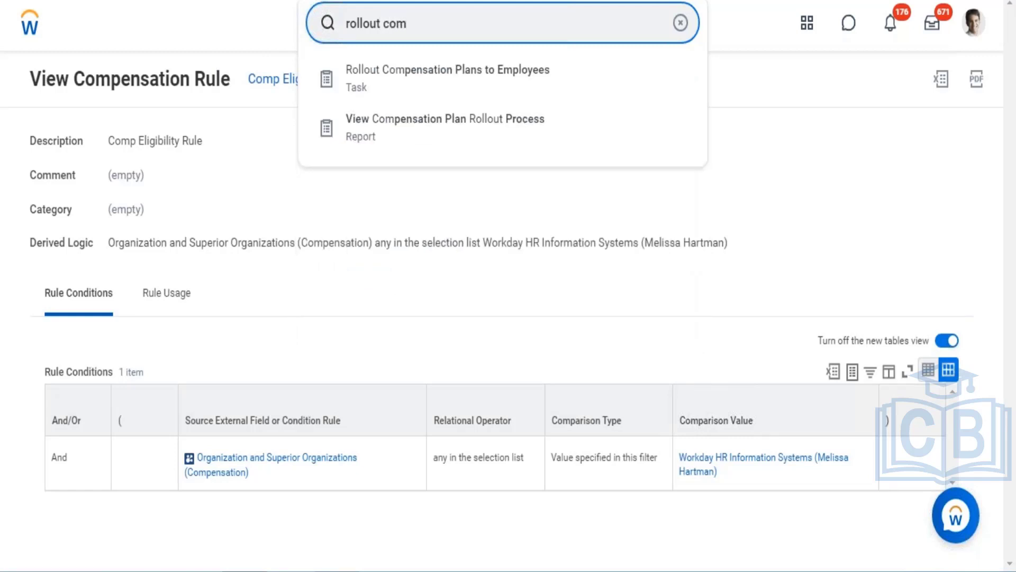
pyautogui.click(429, 90)
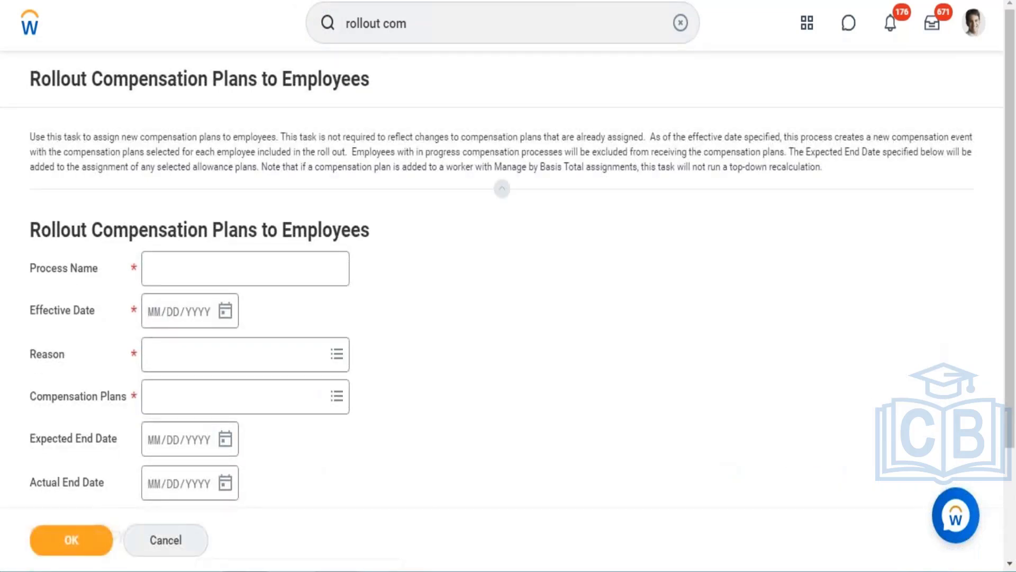
# - Name the rollout process WD HRIS Stock Rollout with effective date 12/01/2017
pyautogui.click(267, 268)
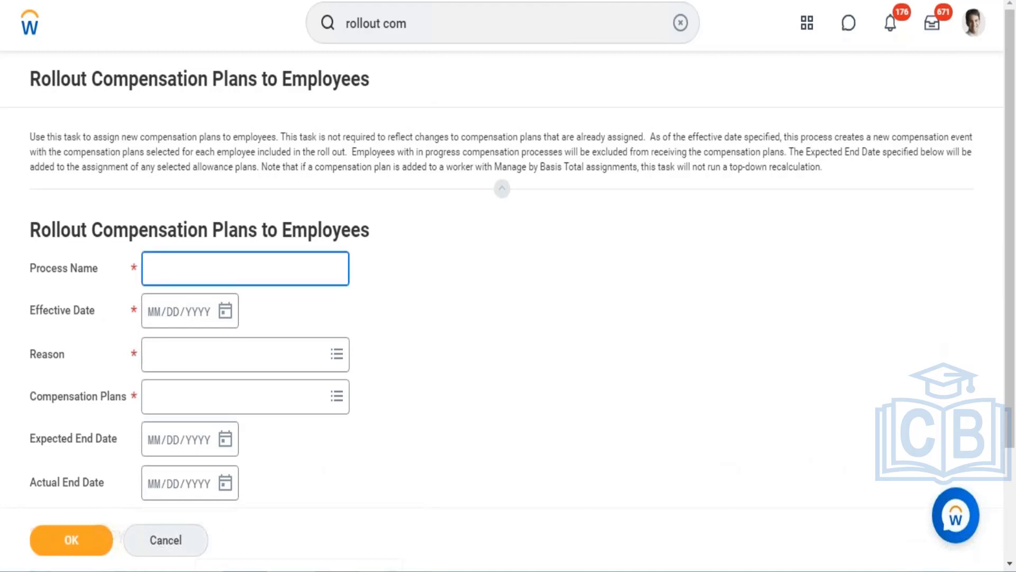
pyautogui.write('WD HRIS Stock R')
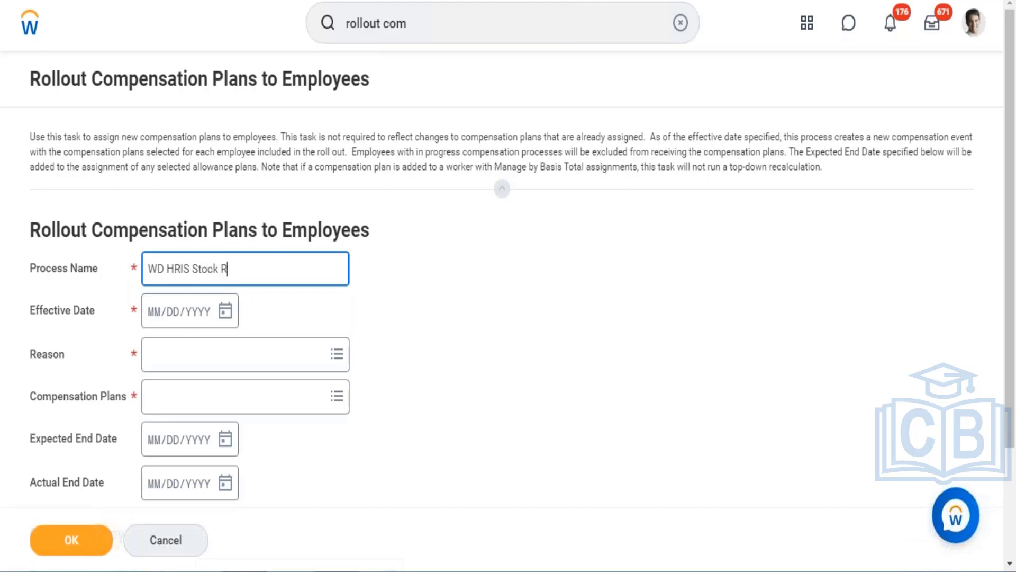
pyautogui.write('ollout')
pyautogui.click(157, 314)
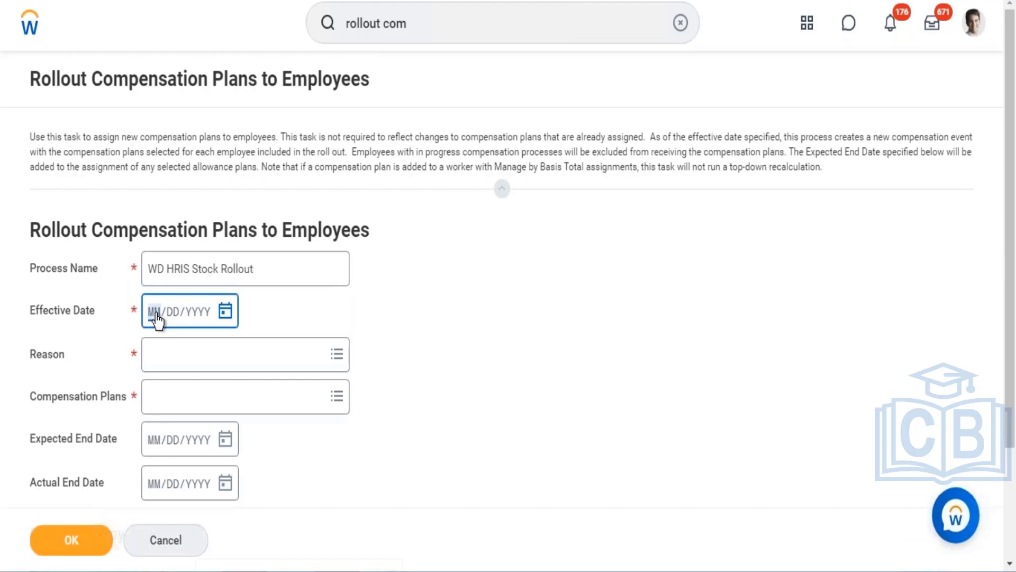
pyautogui.write('12/01/201')
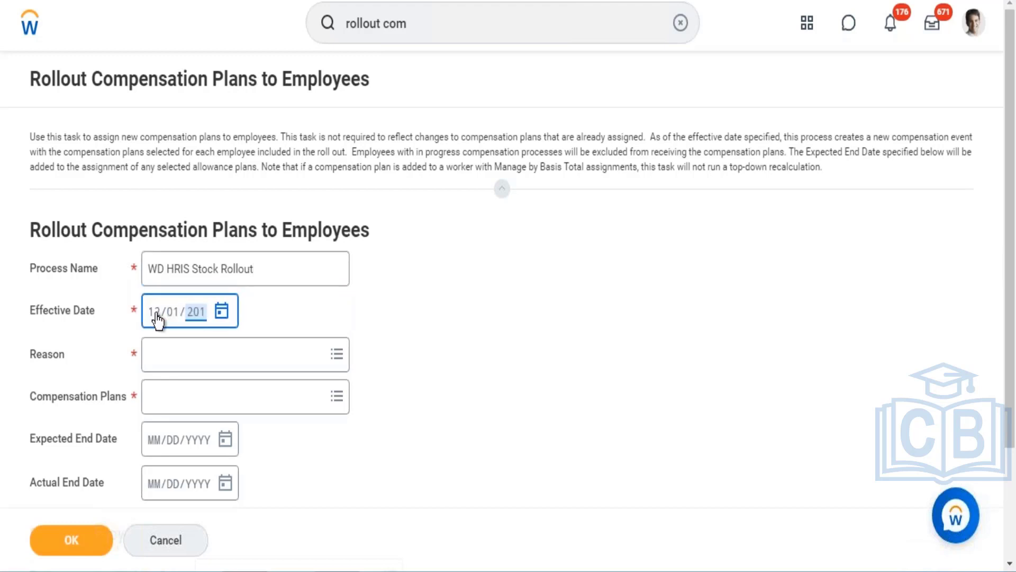
pyautogui.write('7')
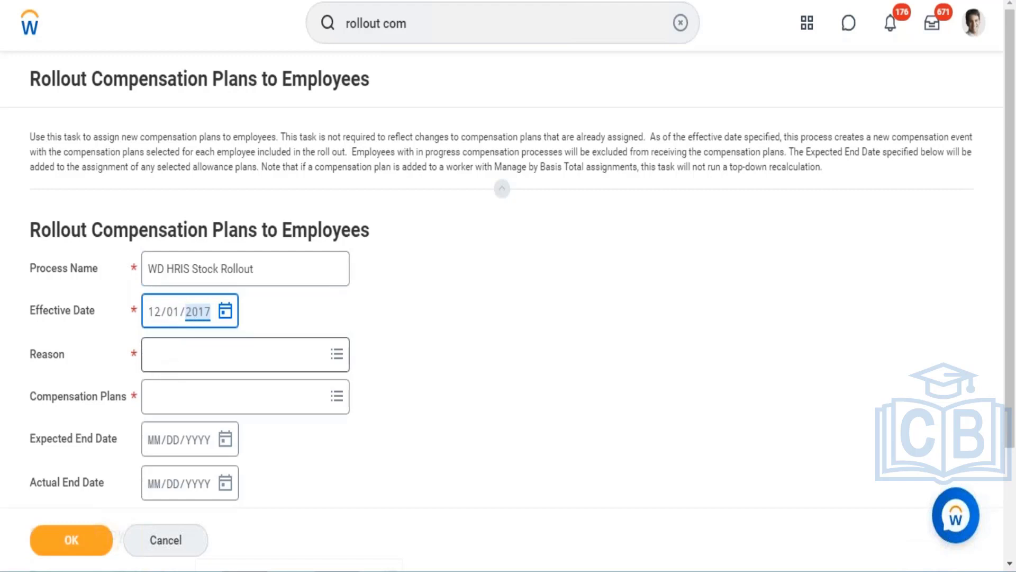
# - Set the rollout reason to Adjustment > Plan Assignment
pyautogui.click(233, 354)
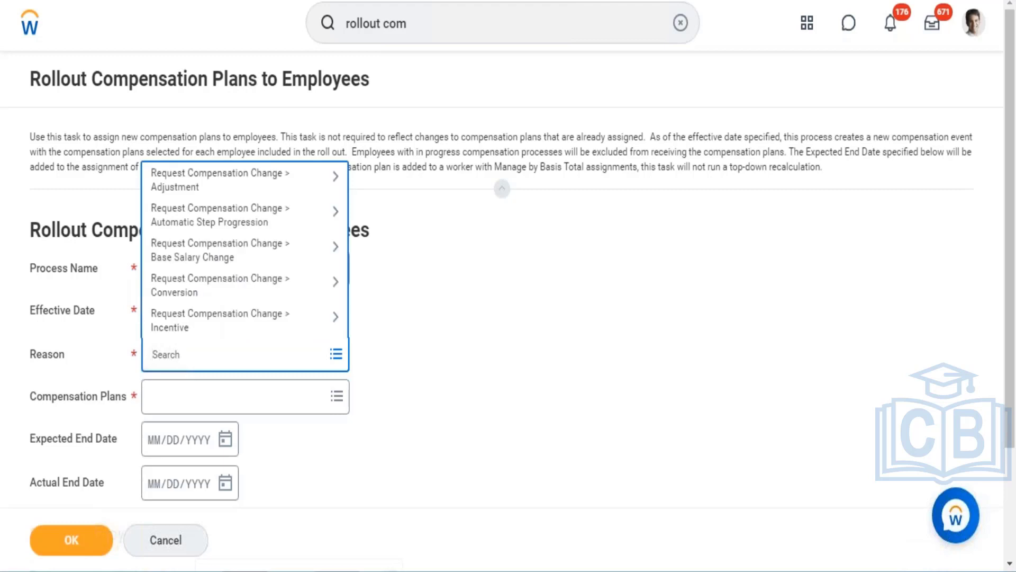
pyautogui.click(233, 192)
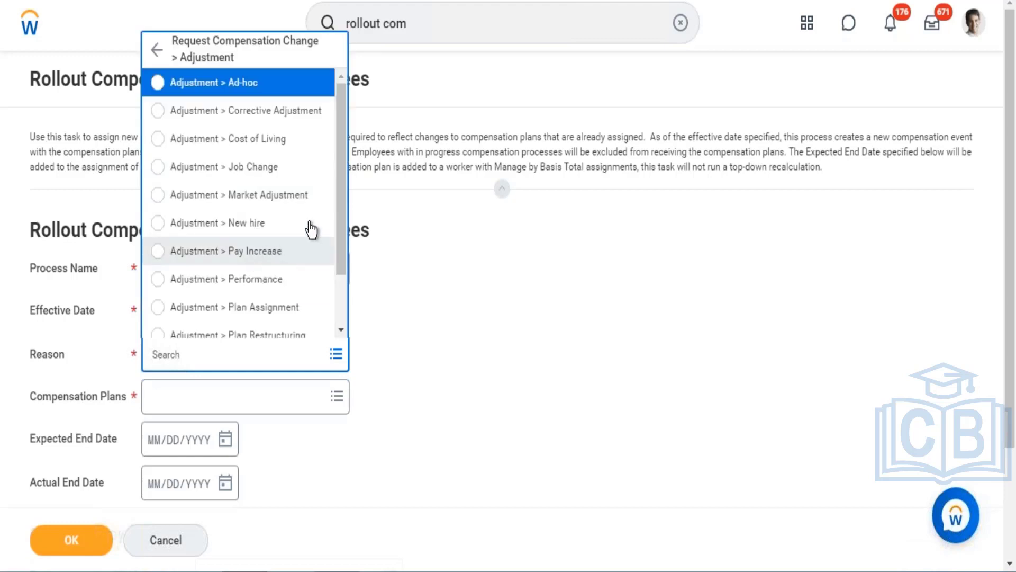
pyautogui.click(248, 313)
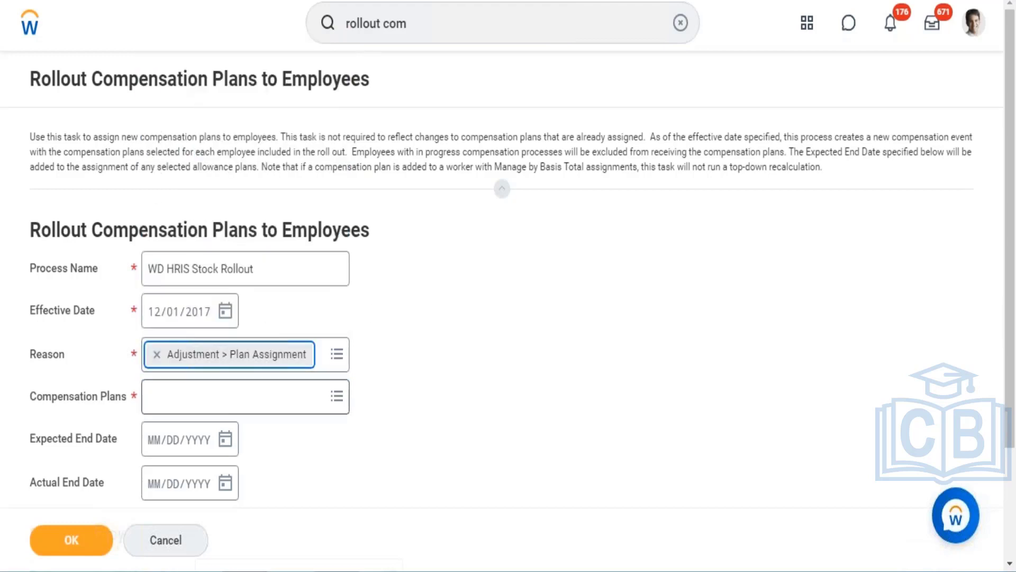
# - Add Stock Plan - WD HRIS as the compensation plan, copying its name from the created plan's page
pyautogui.click(245, 396)
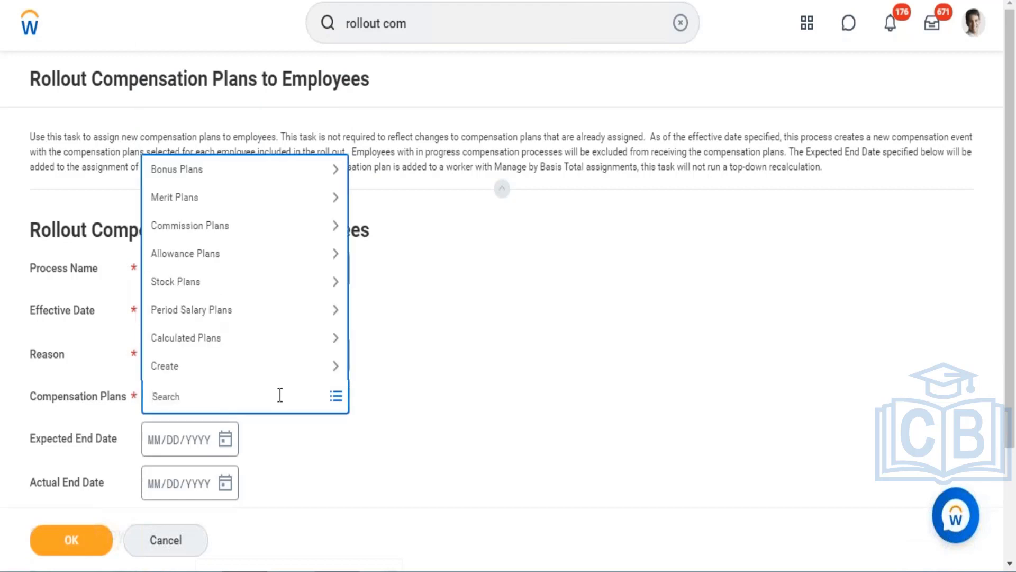
pyautogui.write('Stock')
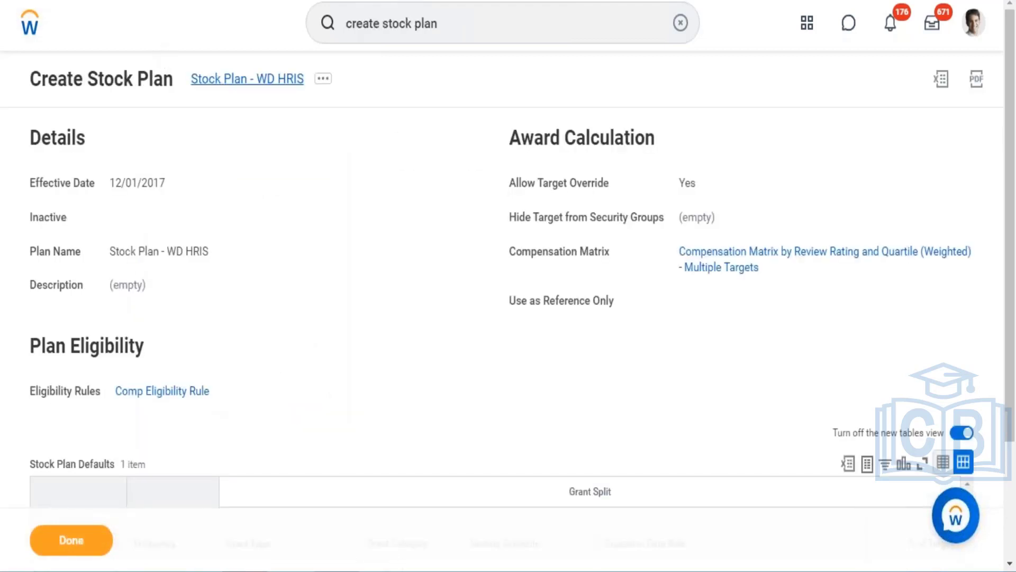
pyautogui.rightClick(244, 80)
pyautogui.click(252, 145)
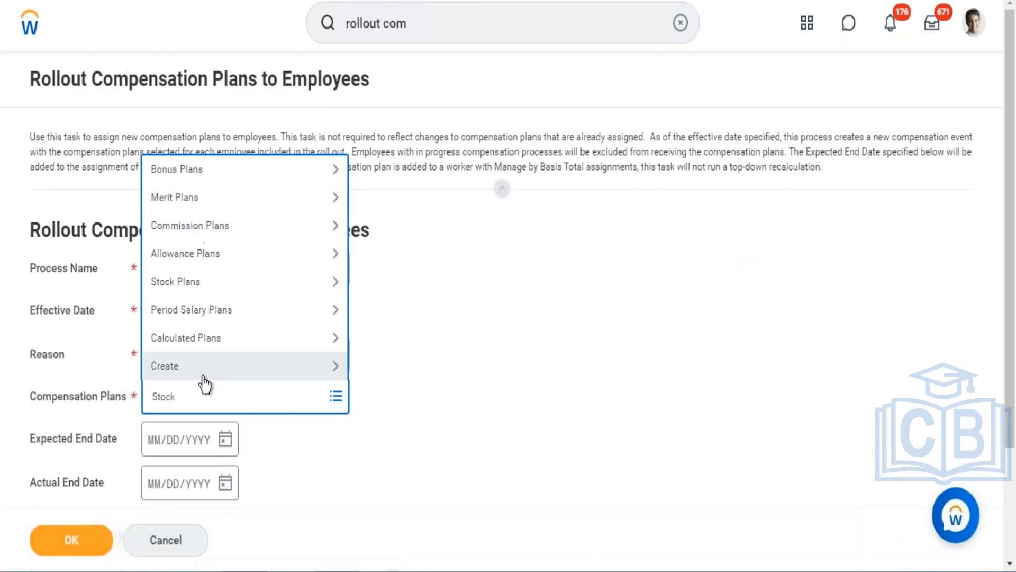
pyautogui.doubleClick(164, 396)
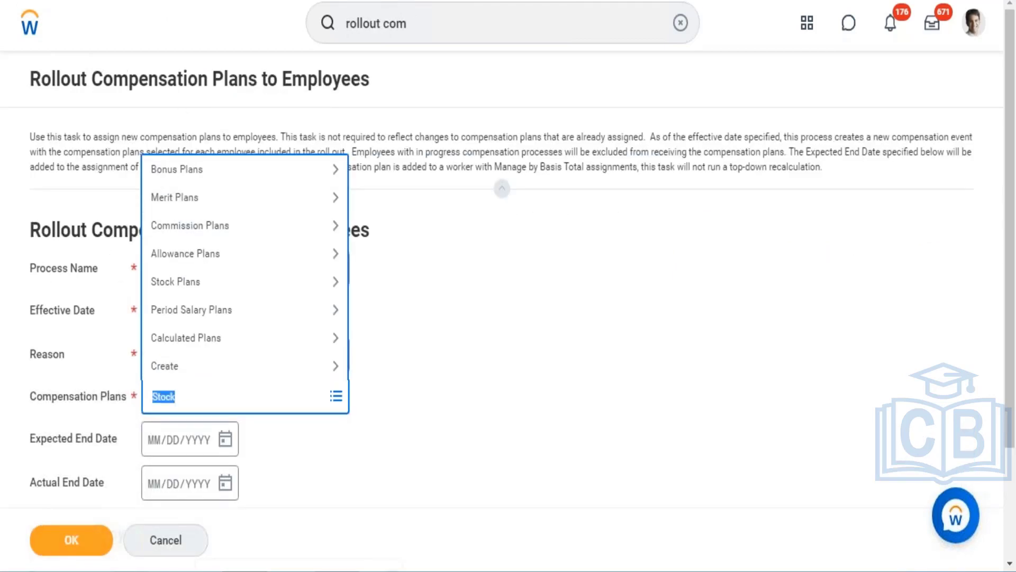
pyautogui.write('Stock Plan - WD HRIS')
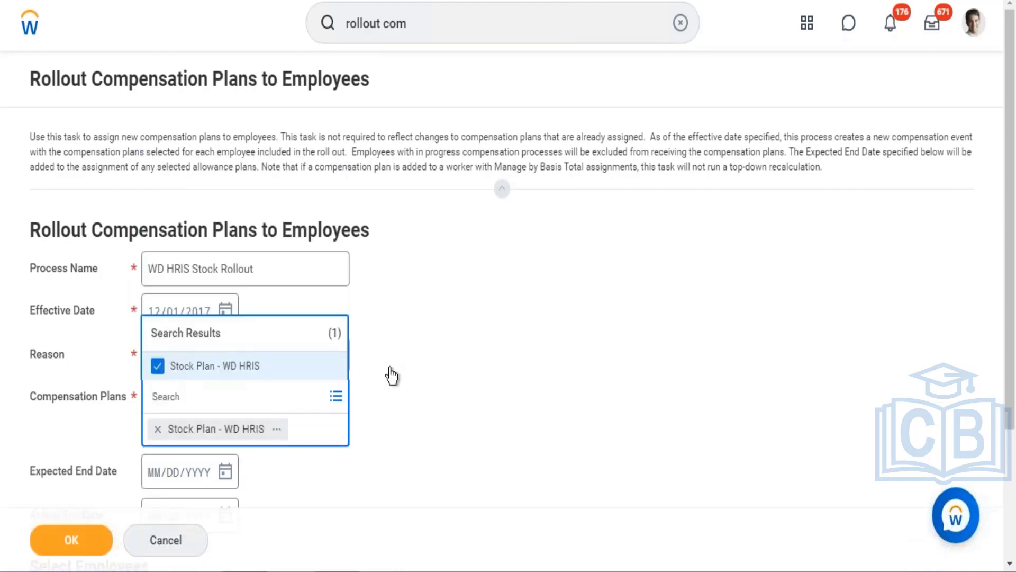
pyautogui.click(695, 390)
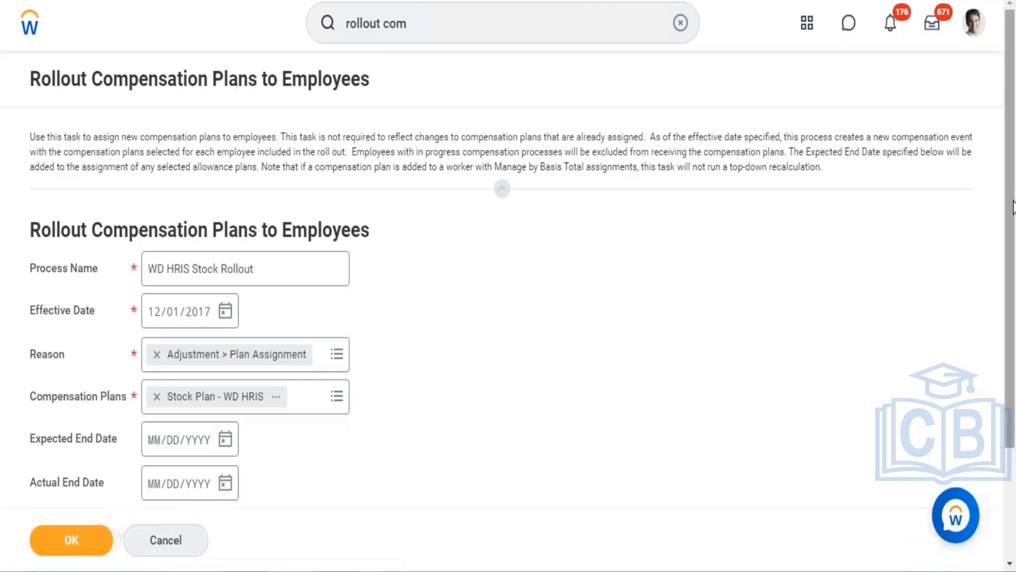
# - Set the rollout's expected end date to 12/31/2021
pyautogui.scroll(-3, 826, 240)
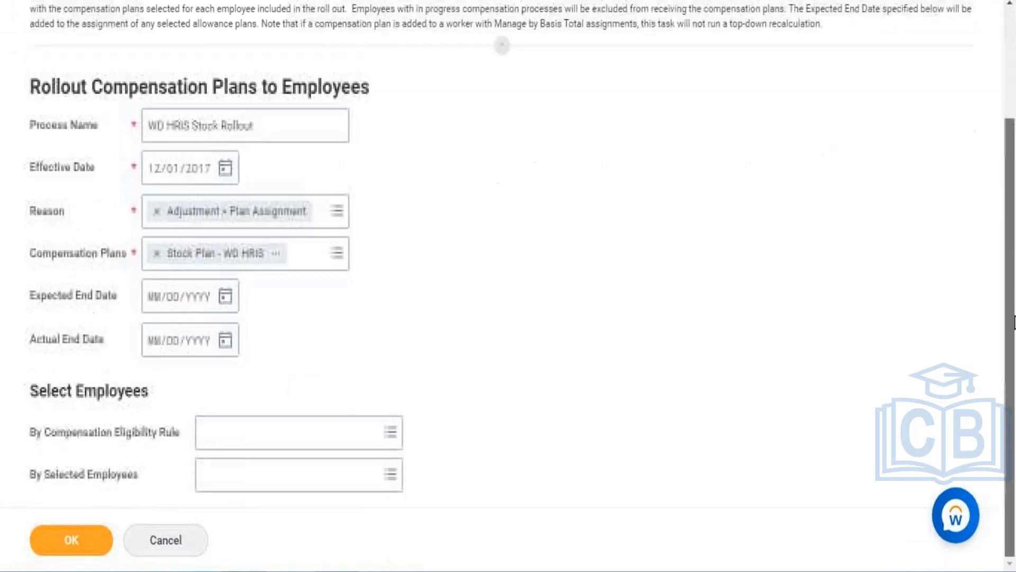
pyautogui.click(224, 295)
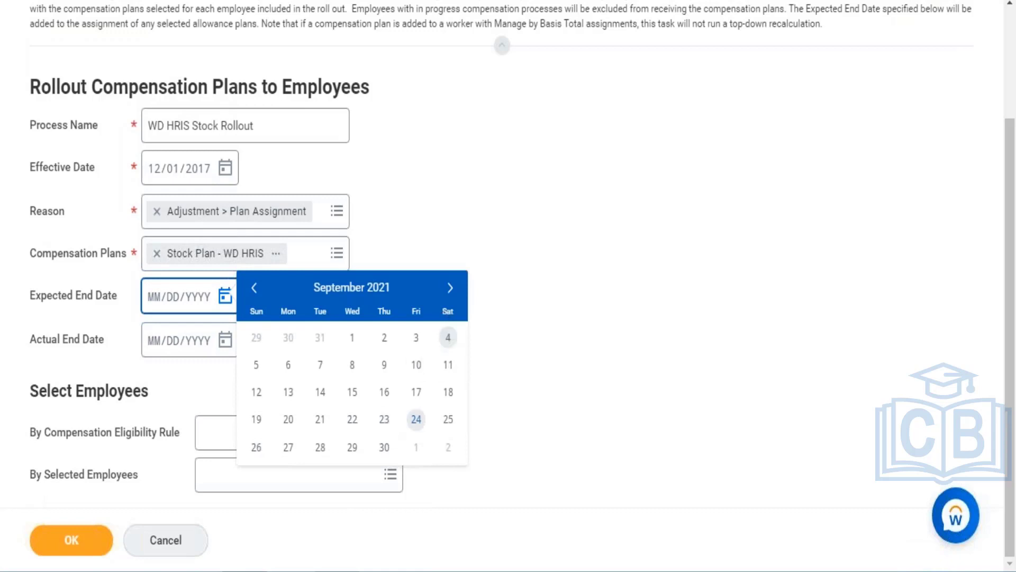
pyautogui.click(450, 288)
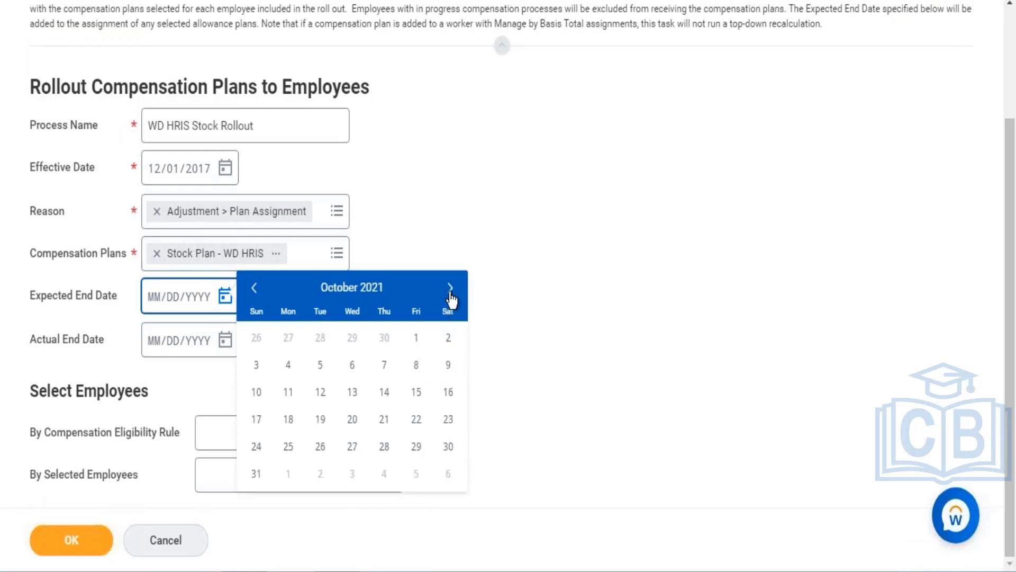
pyautogui.click(451, 289)
pyautogui.click(450, 289)
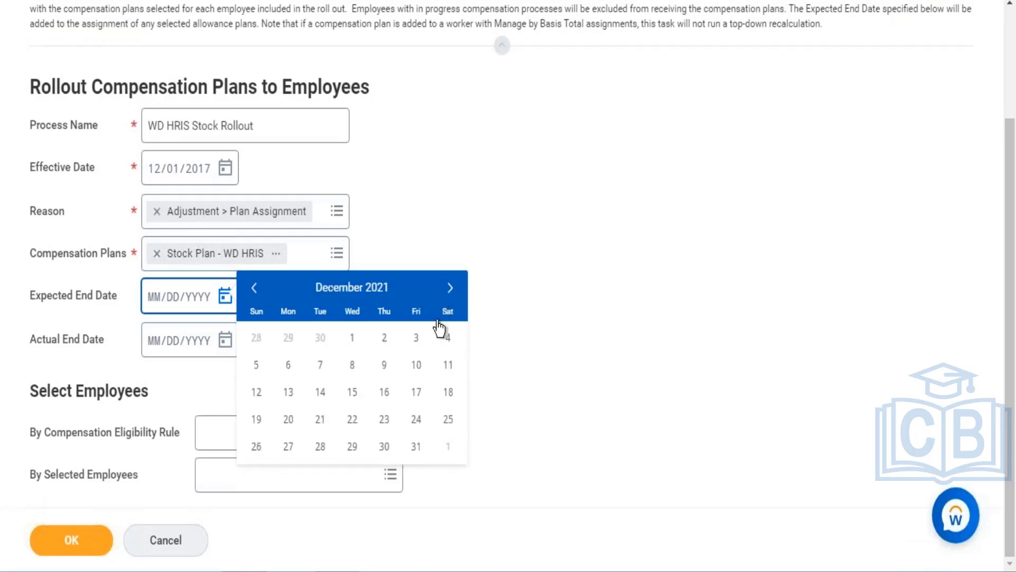
pyautogui.click(417, 447)
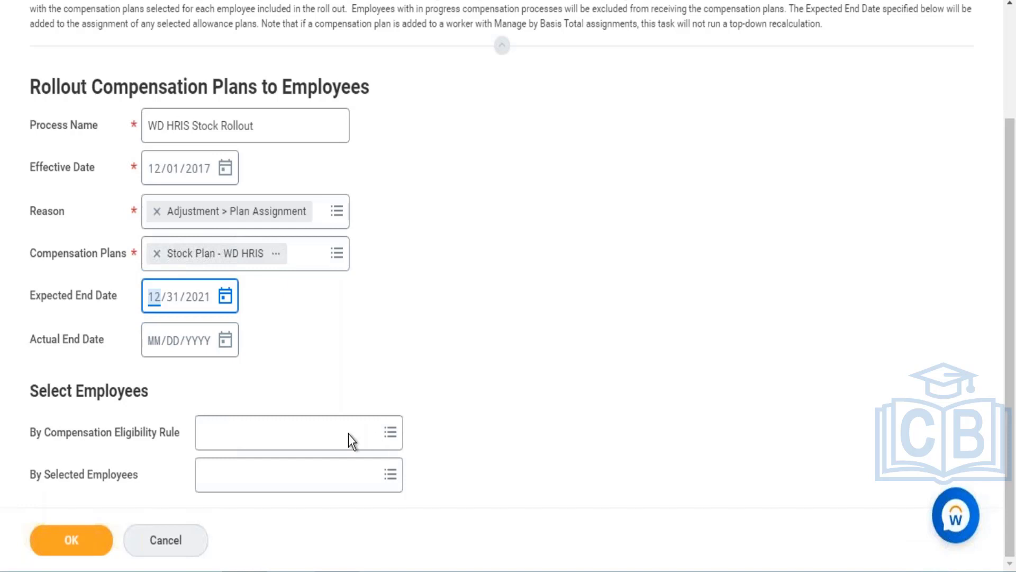
# - Select employees by the Comp Eligibility Rule and submit the rollout
pyautogui.click(277, 441)
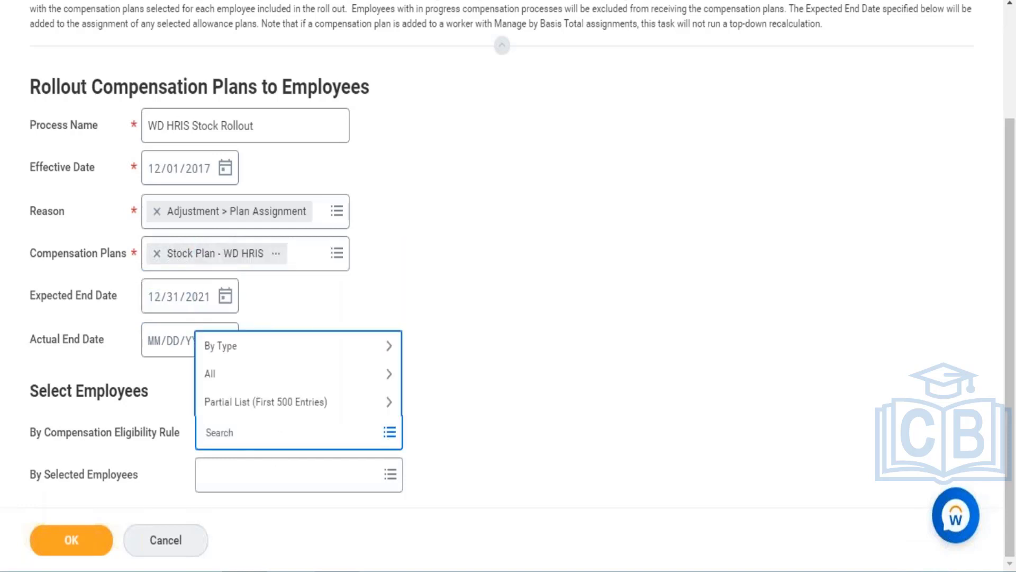
pyautogui.write('comp eligi rule')
pyautogui.press('Return')
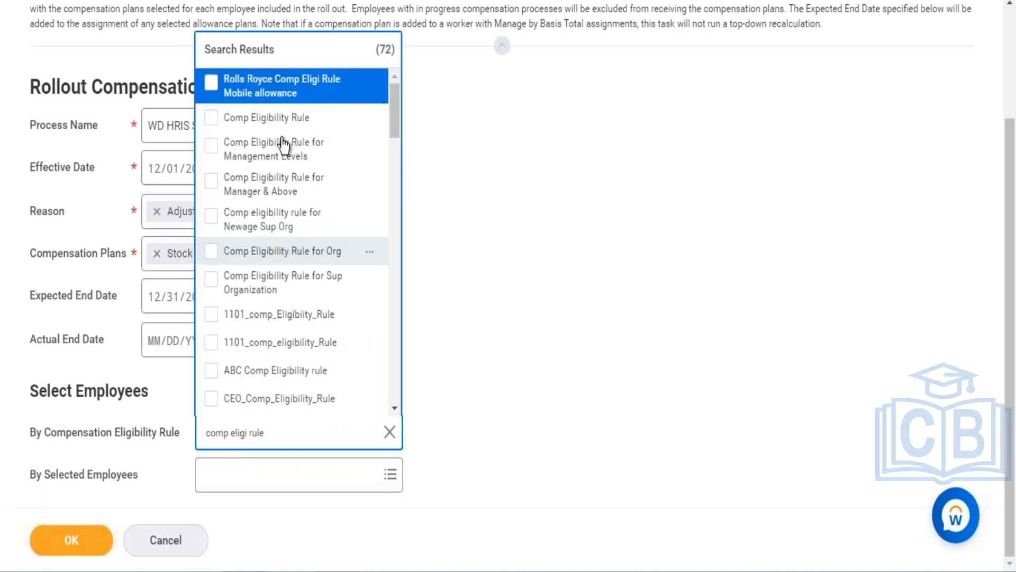
pyautogui.click(279, 124)
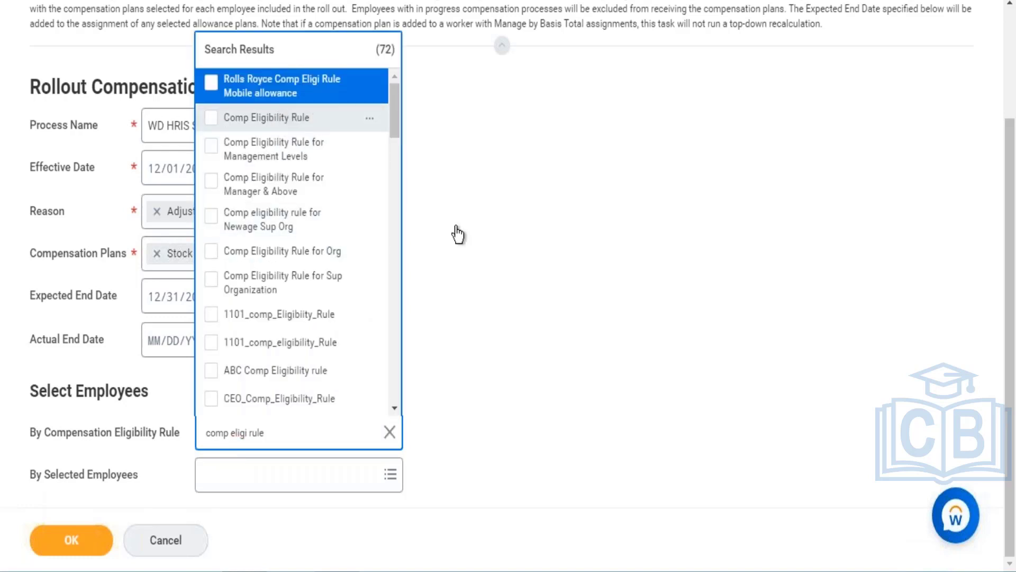
pyautogui.click(552, 276)
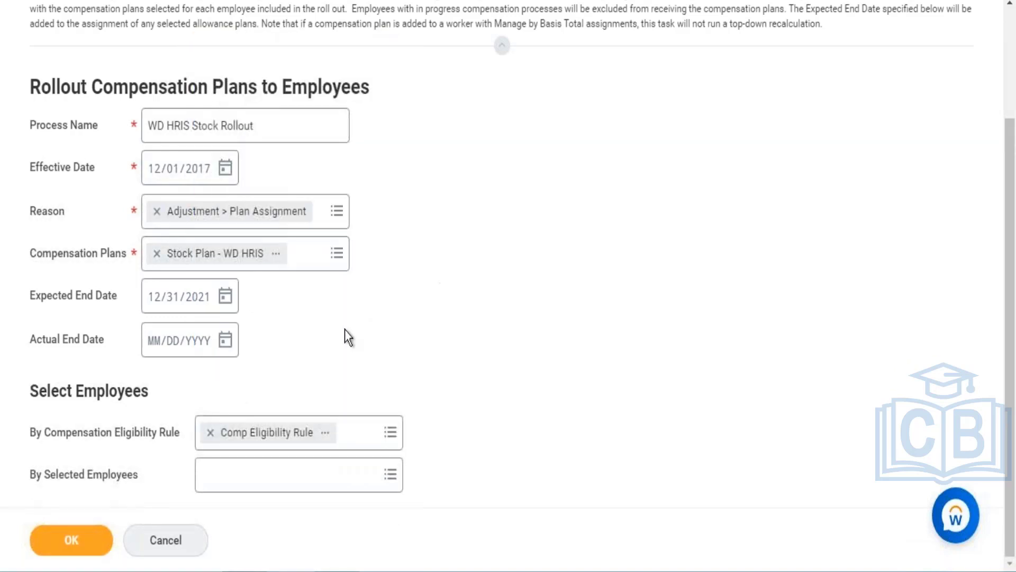
pyautogui.click(94, 539)
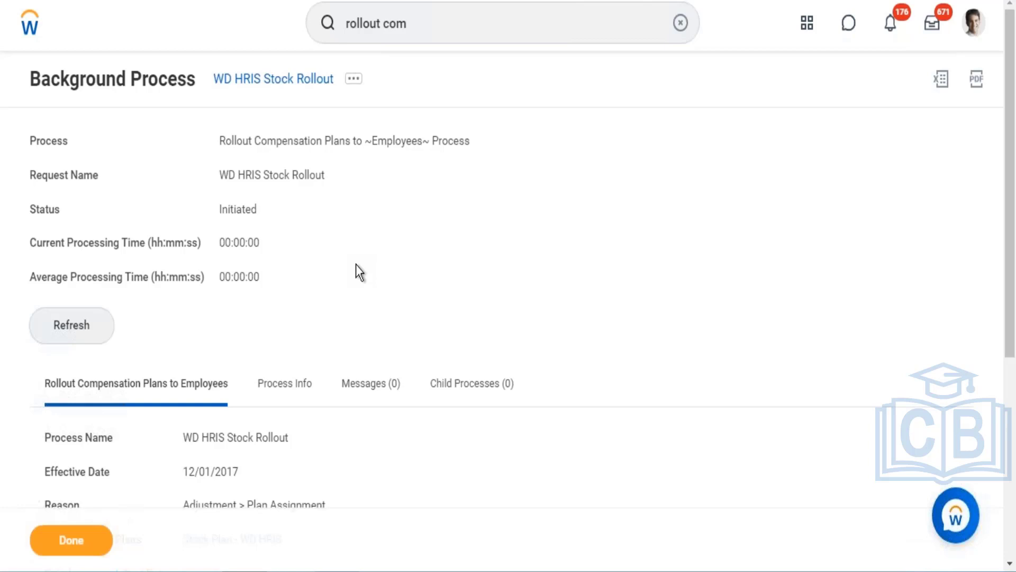
# - Refresh the background process and open the View Compensation Plan Rollout Process report for WD HRIS Stock Rollout
pyautogui.click(80, 324)
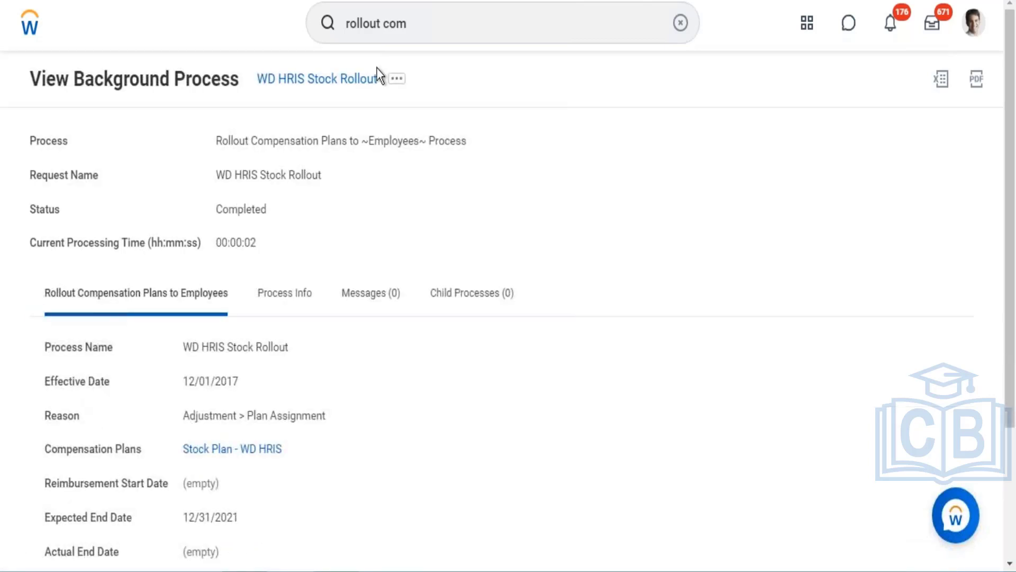
pyautogui.click(469, 25)
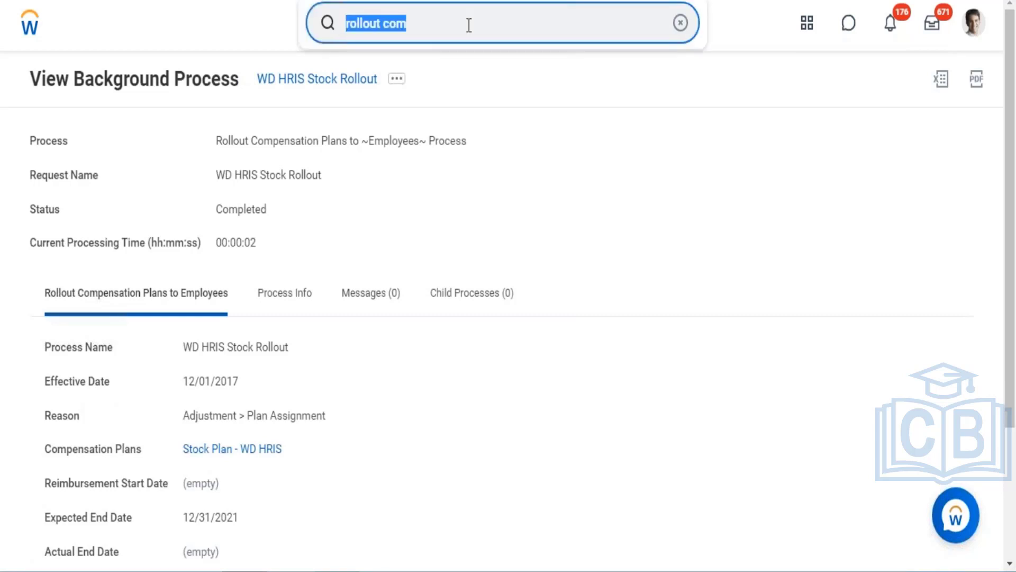
pyautogui.write('view')
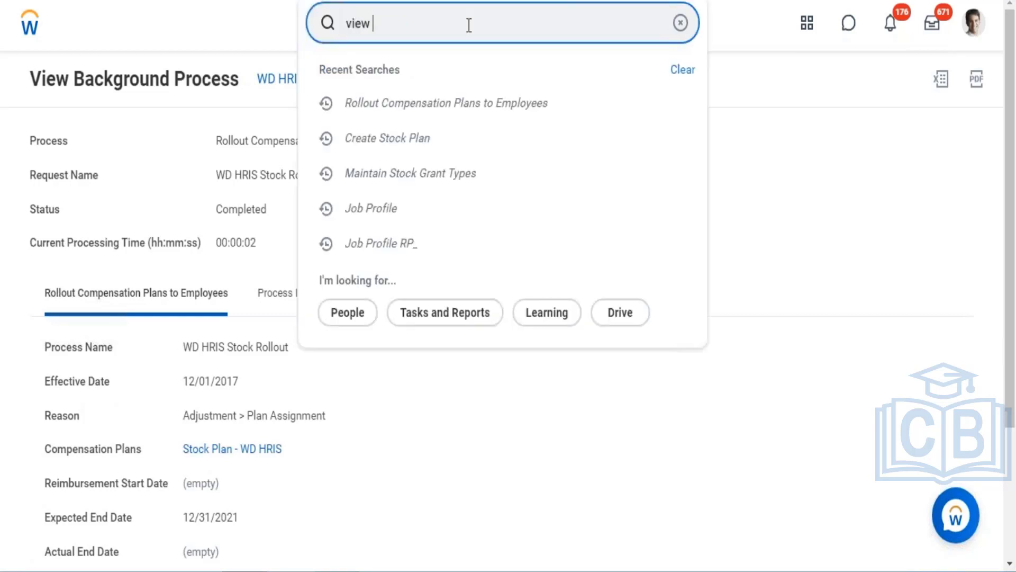
pyautogui.write(' r')
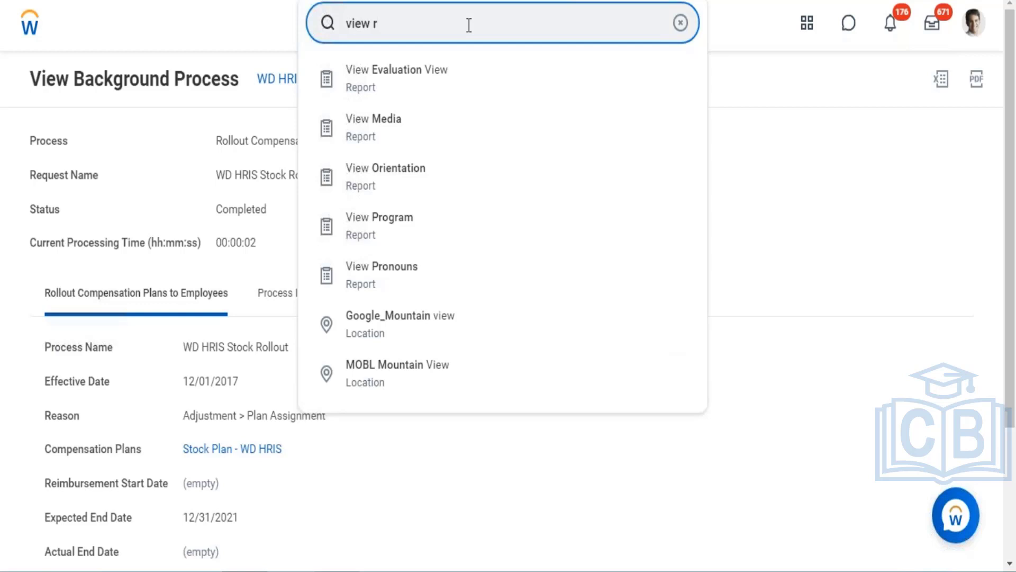
pyautogui.write('oll')
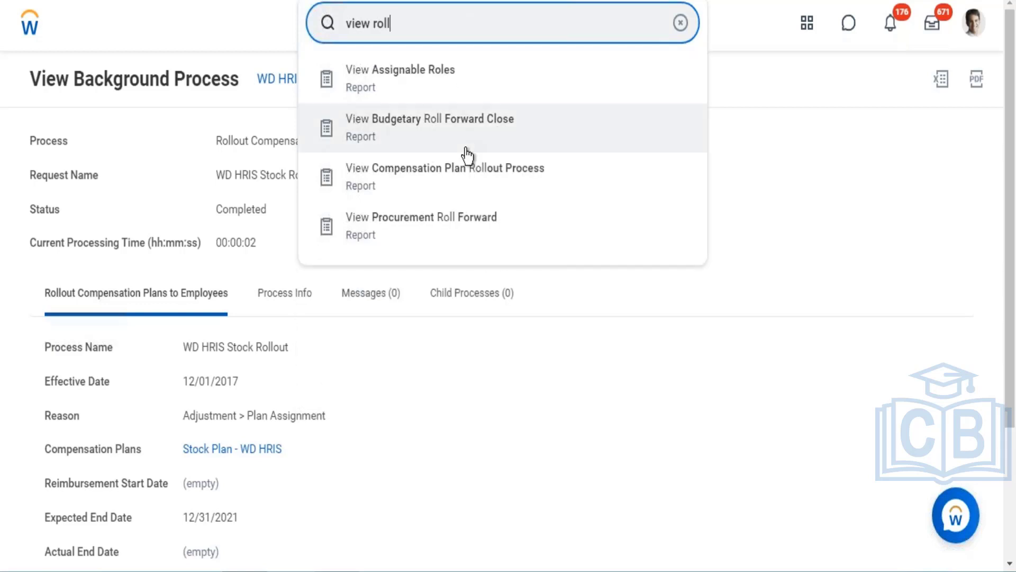
pyautogui.click(460, 173)
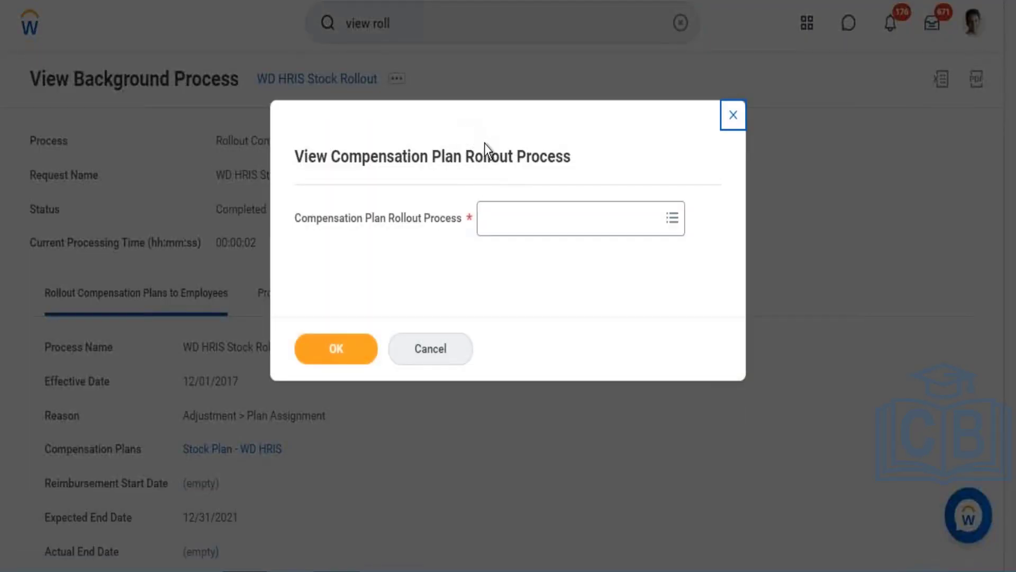
pyautogui.click(532, 223)
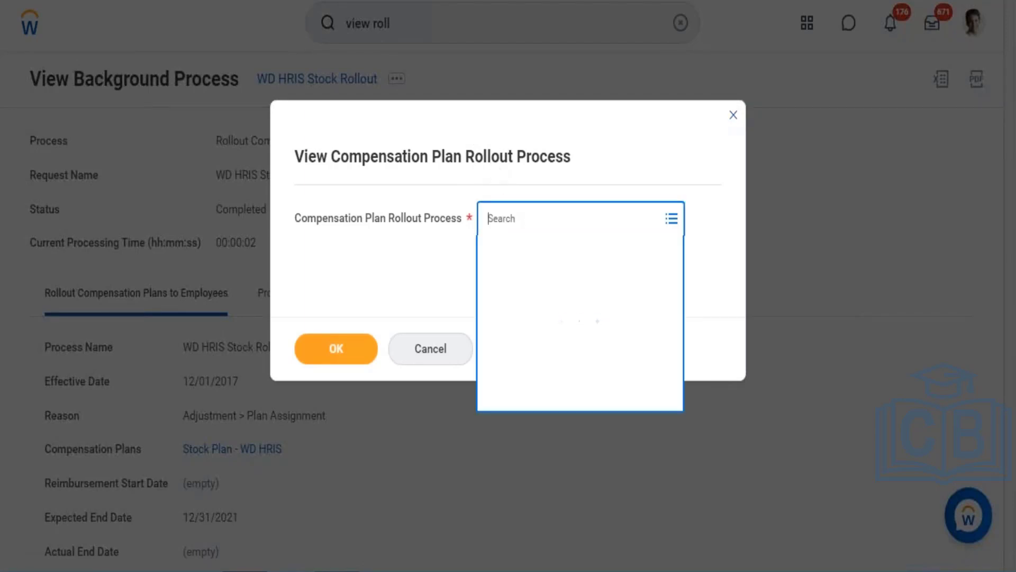
pyautogui.write('WD HRIS')
pyautogui.press('Return')
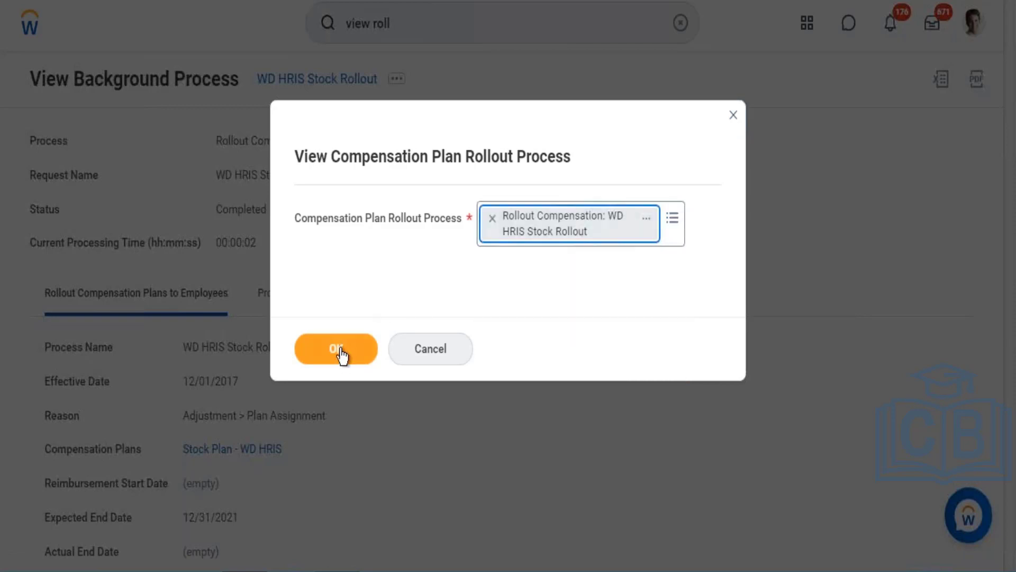
pyautogui.click(336, 356)
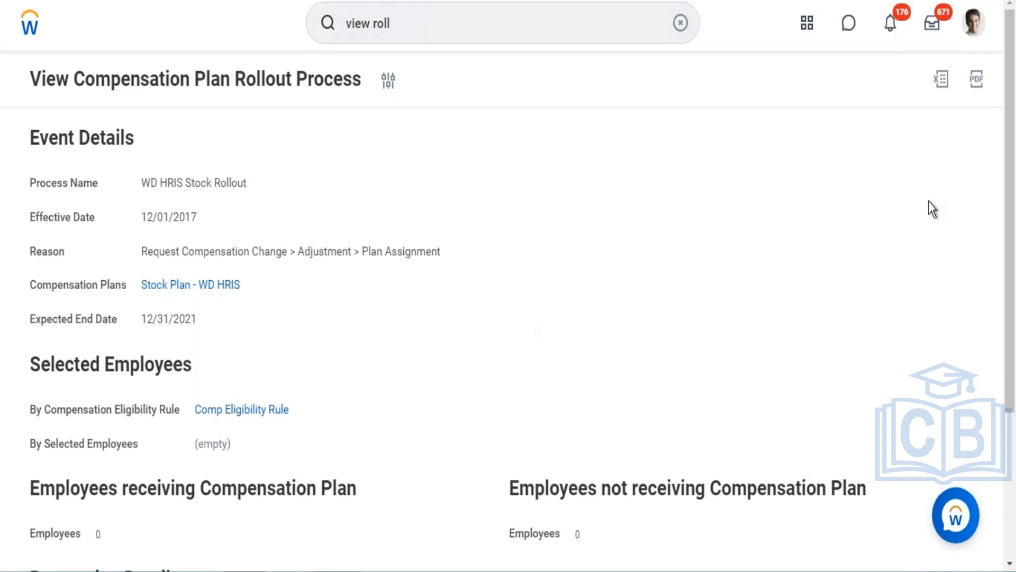
# - Review the rollout report's selected employees and processing details, including the eligibility rule link's options
pyautogui.moveTo(1011, 123); pyautogui.dragTo(1010, 281)
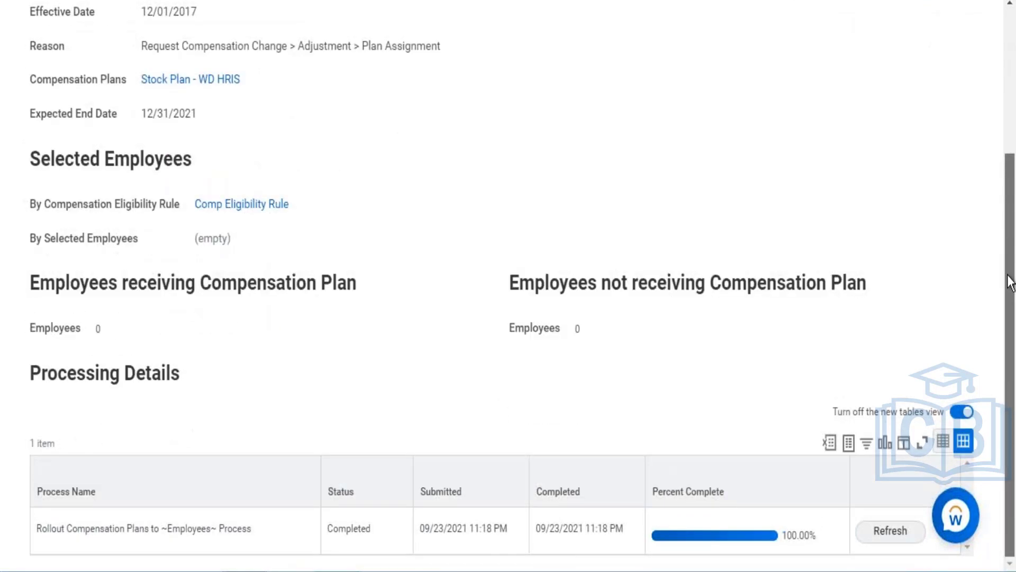
pyautogui.click(898, 536)
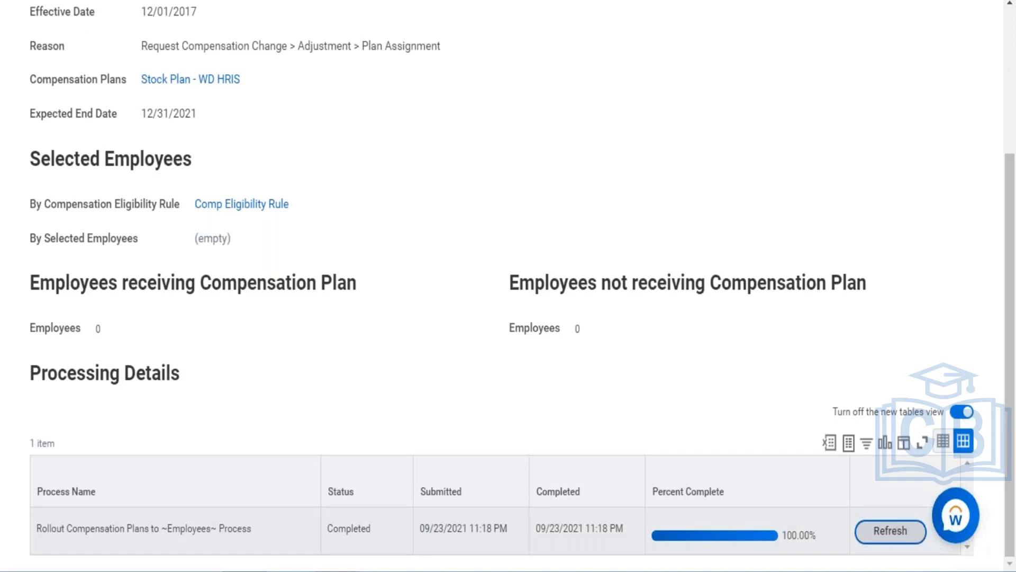
pyautogui.scroll(4, 502, 286)
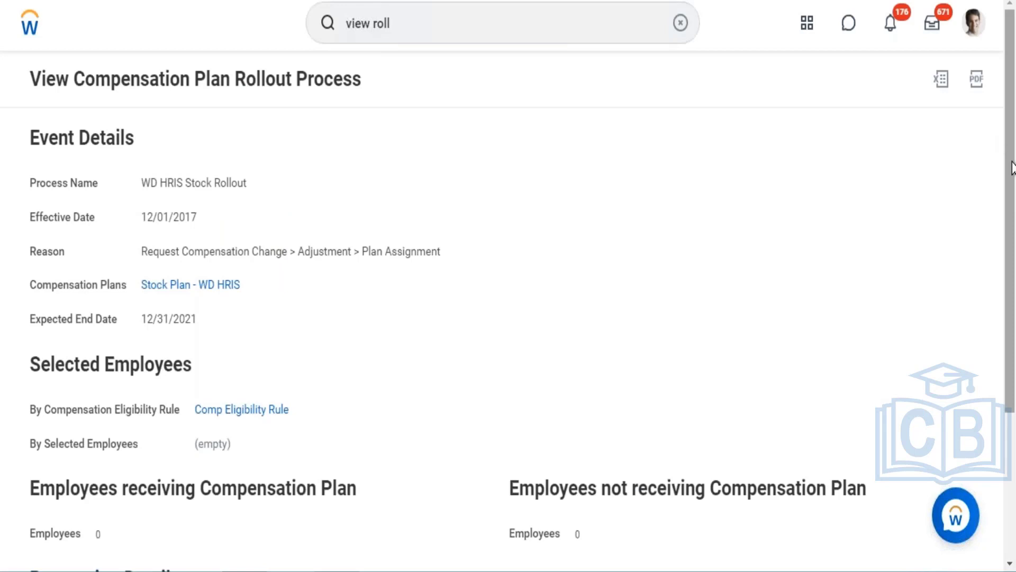
pyautogui.moveTo(1009, 141); pyautogui.dragTo(1009, 290)
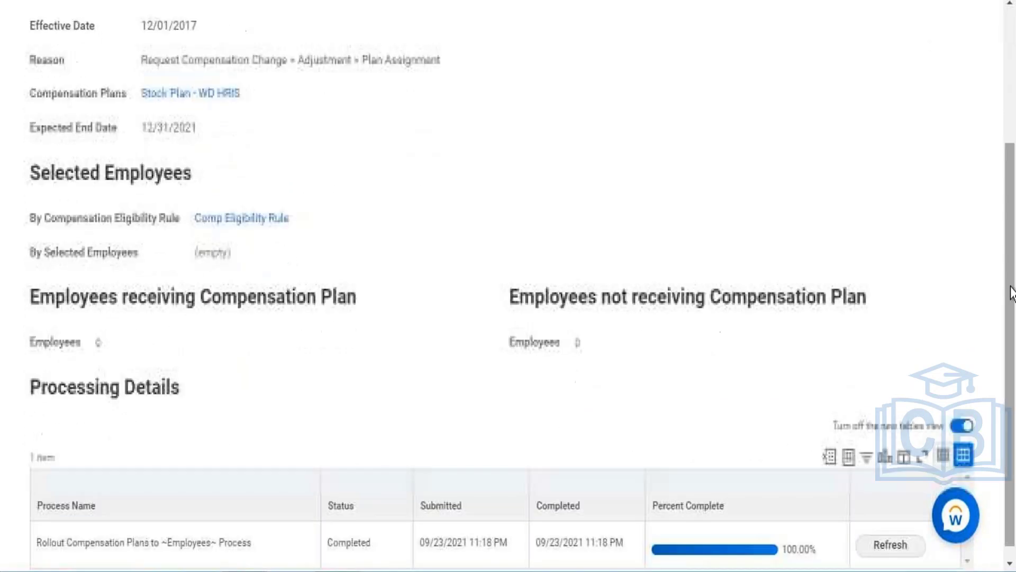
pyautogui.rightClick(239, 229)
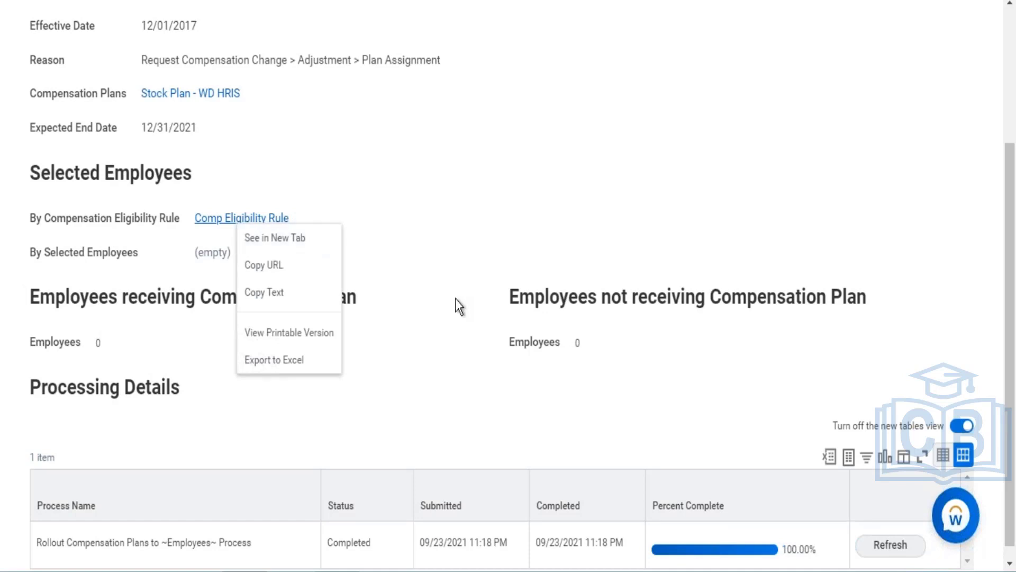
pyautogui.click(468, 366)
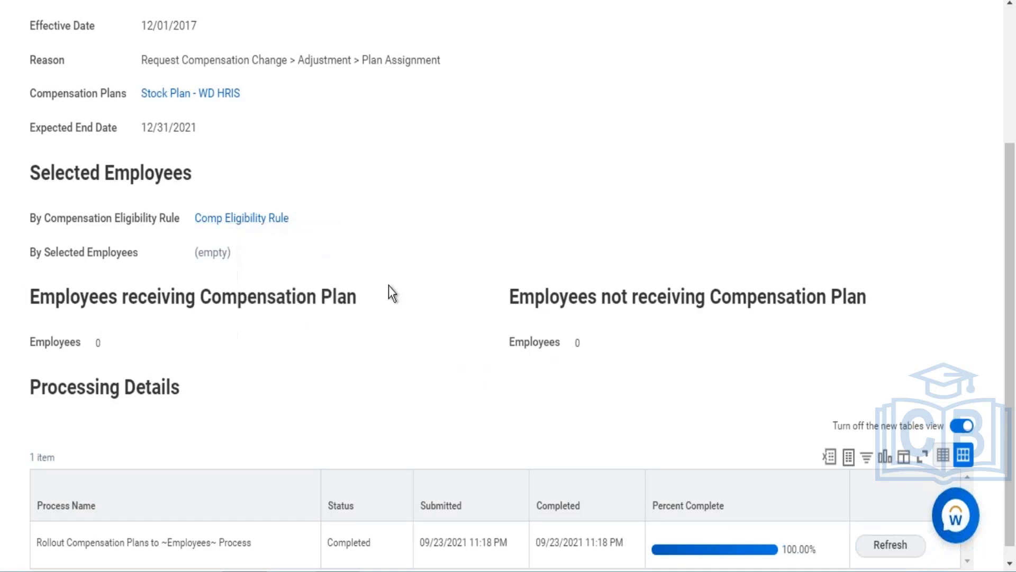
pyautogui.rightClick(244, 220)
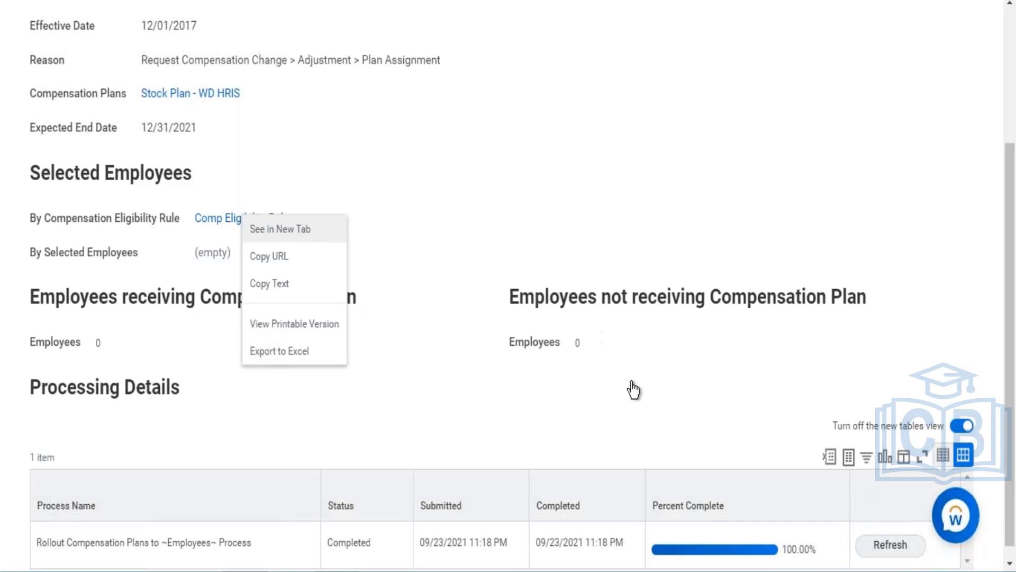
pyautogui.moveTo(1010, 252); pyautogui.dragTo(991, 86)
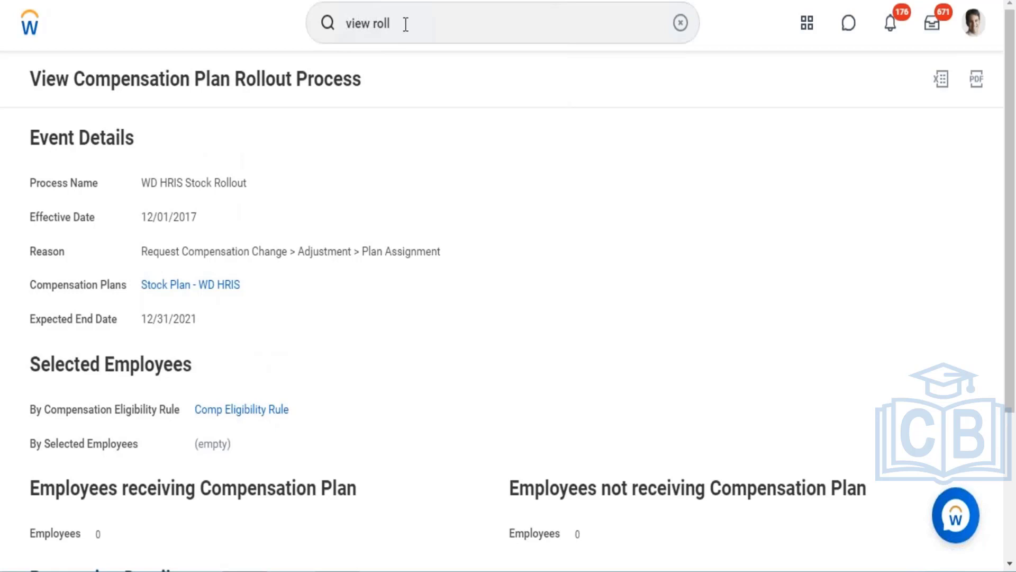
# - Search for and open the Rollout Compensation Plans to Employees task again
pyautogui.doubleClick(382, 23)
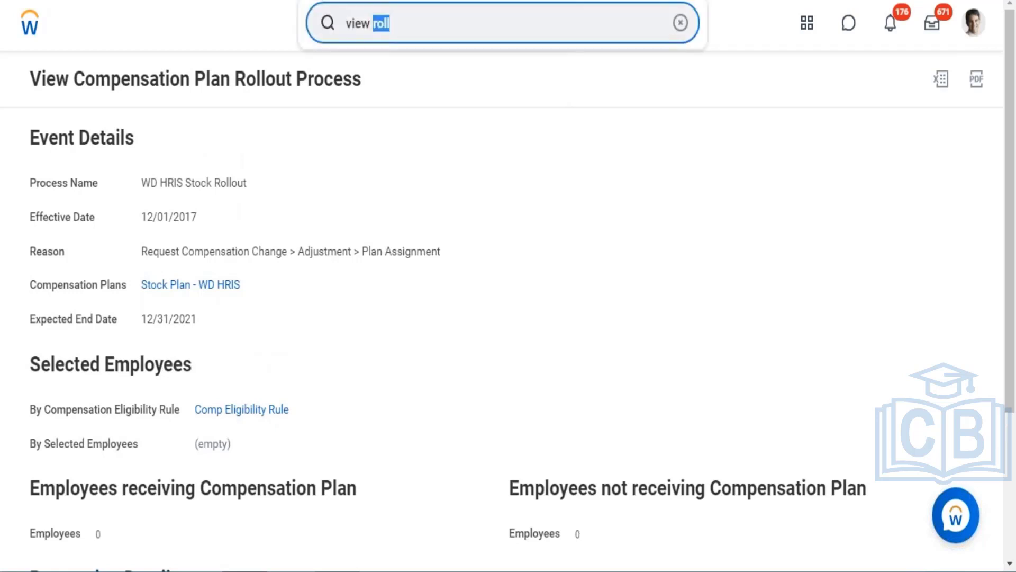
pyautogui.hotkey('ctrl', 'a')
pyautogui.write('Rou')
pyautogui.press('BackSpace')
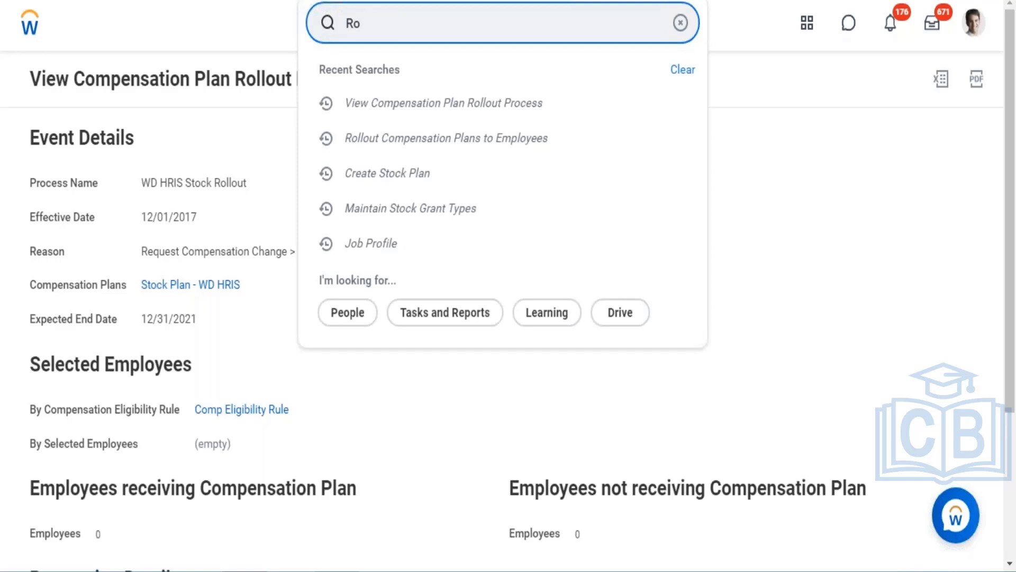
pyautogui.write('llout')
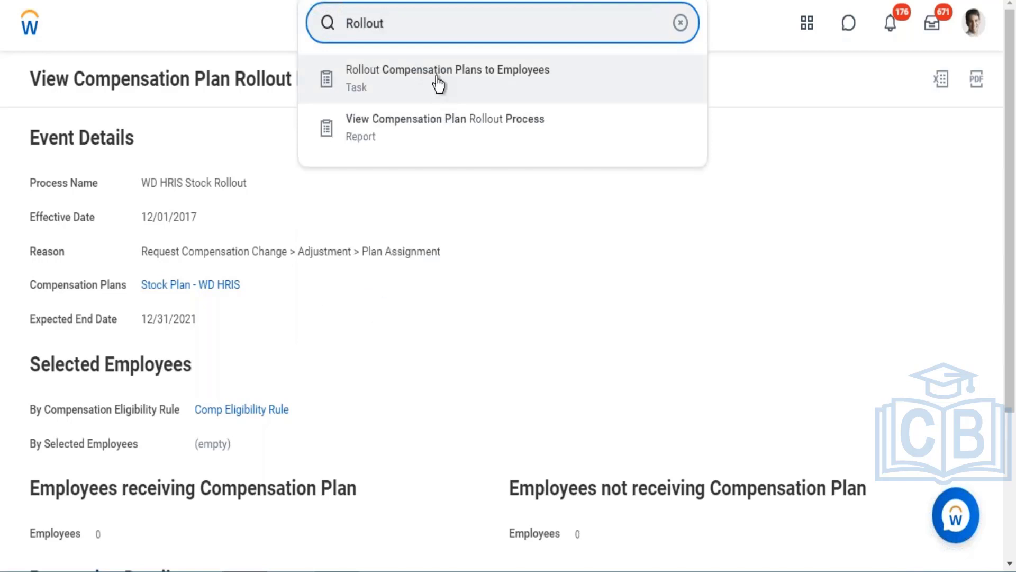
pyautogui.click(437, 82)
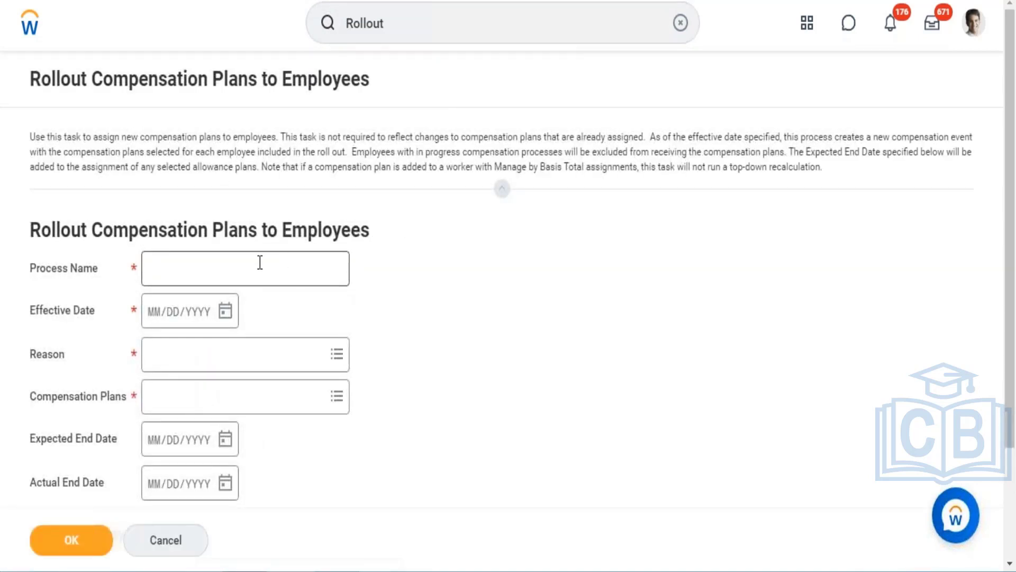
# - Name the new rollout process WD HRIS Rollout to Employees with effective date 09/24/2021
pyautogui.click(260, 262)
pyautogui.write('WD')
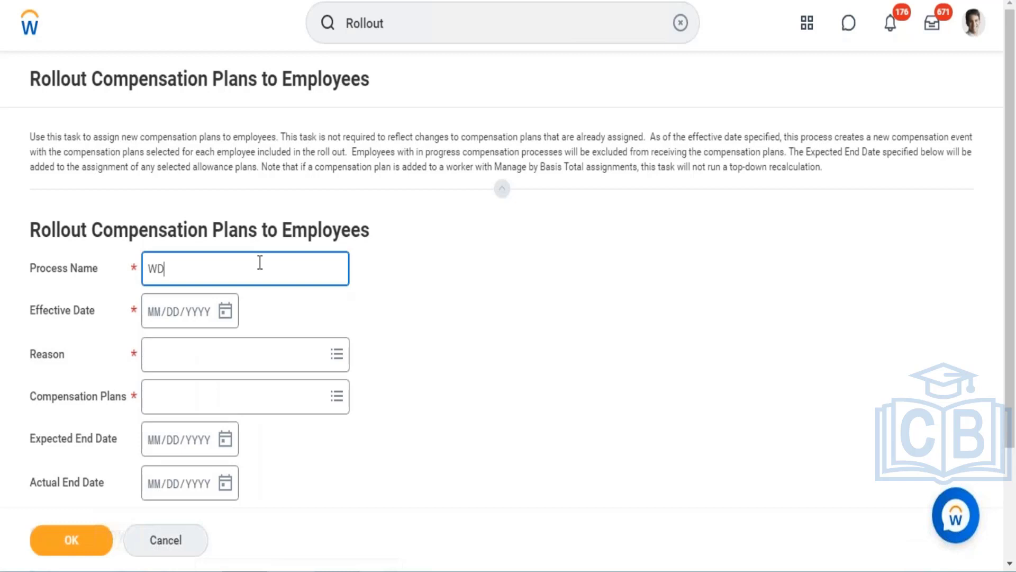
pyautogui.write(' HRIS Rollout to Emplo')
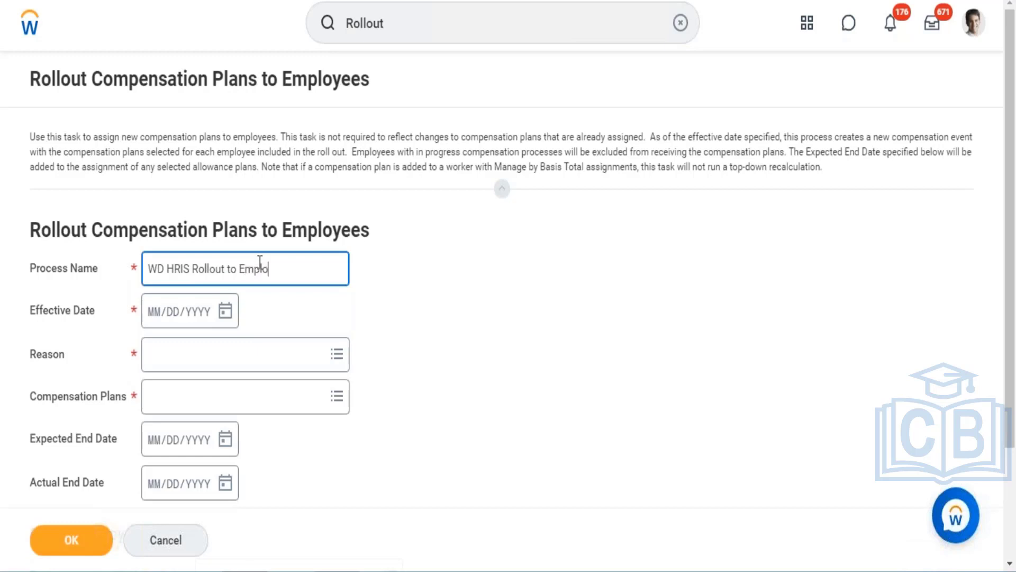
pyautogui.write('yees')
pyautogui.click(223, 312)
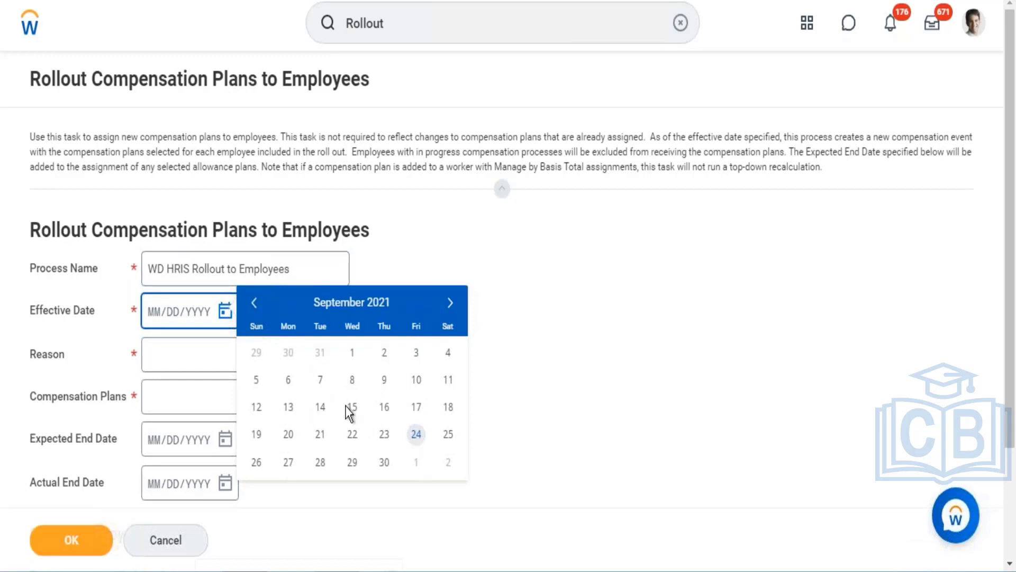
pyautogui.click(416, 438)
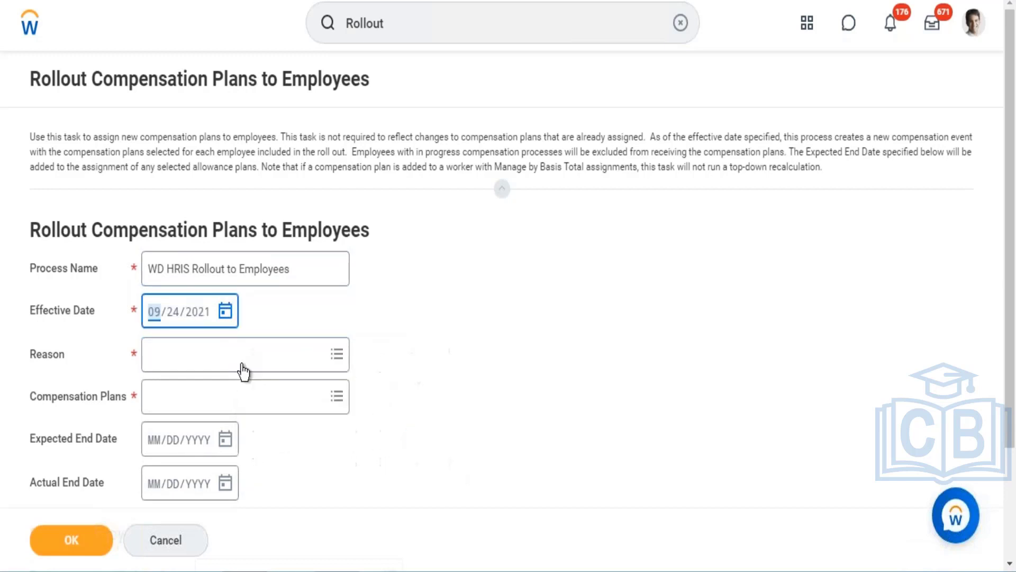
# - Set the rollout's reason to Adjustment > Plan Assignment
pyautogui.click(213, 354)
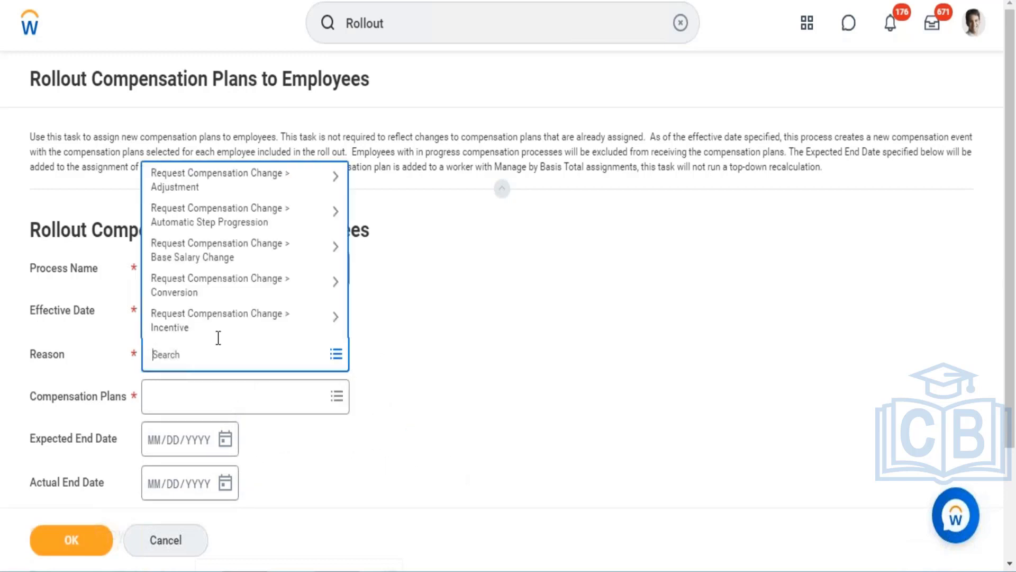
pyautogui.click(274, 183)
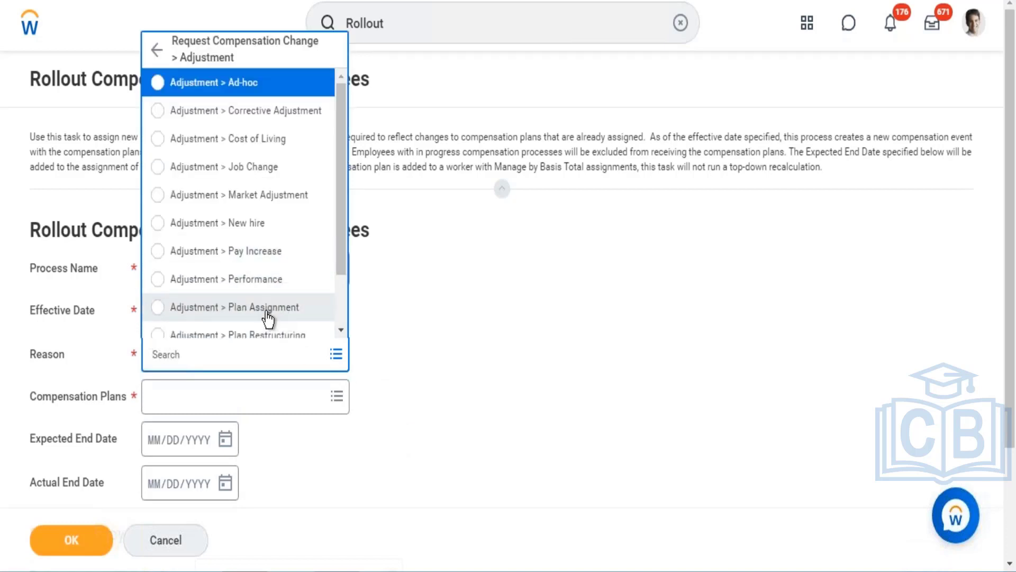
pyautogui.click(268, 308)
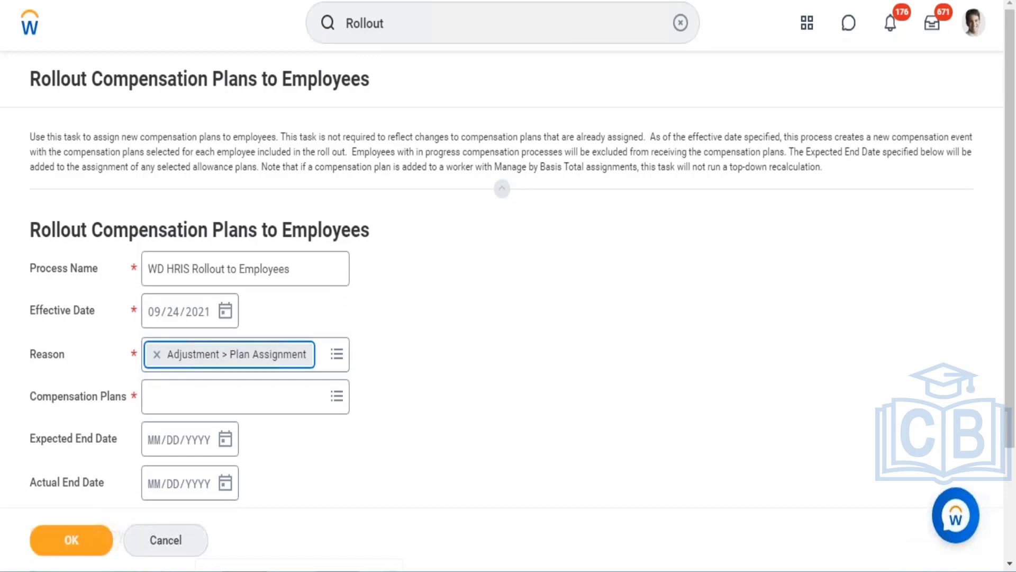
# - Search for WD HRIS and select Stock Plan - WD HRIS as the compensation plan to roll out
pyautogui.click(238, 396)
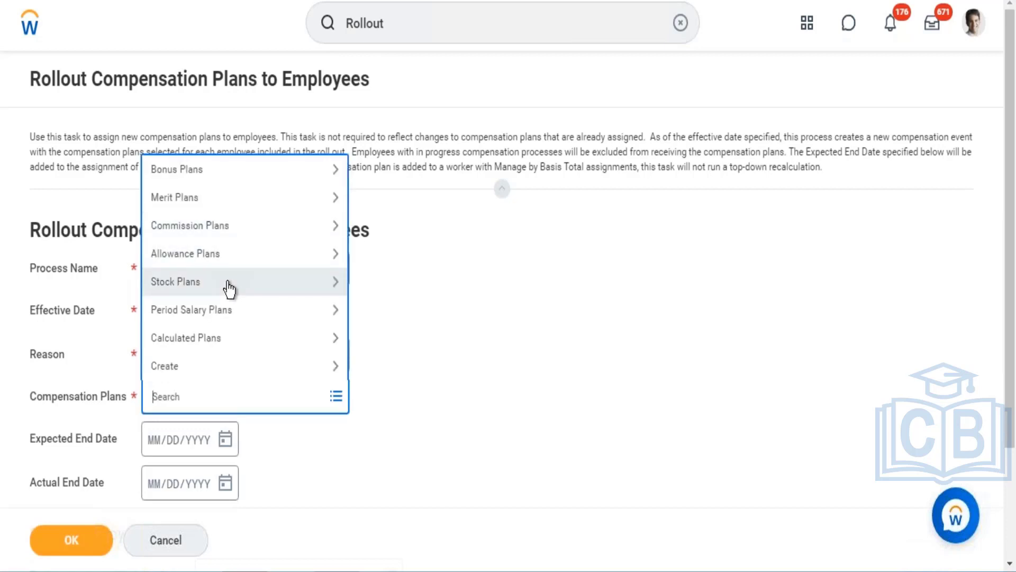
pyautogui.write('W')
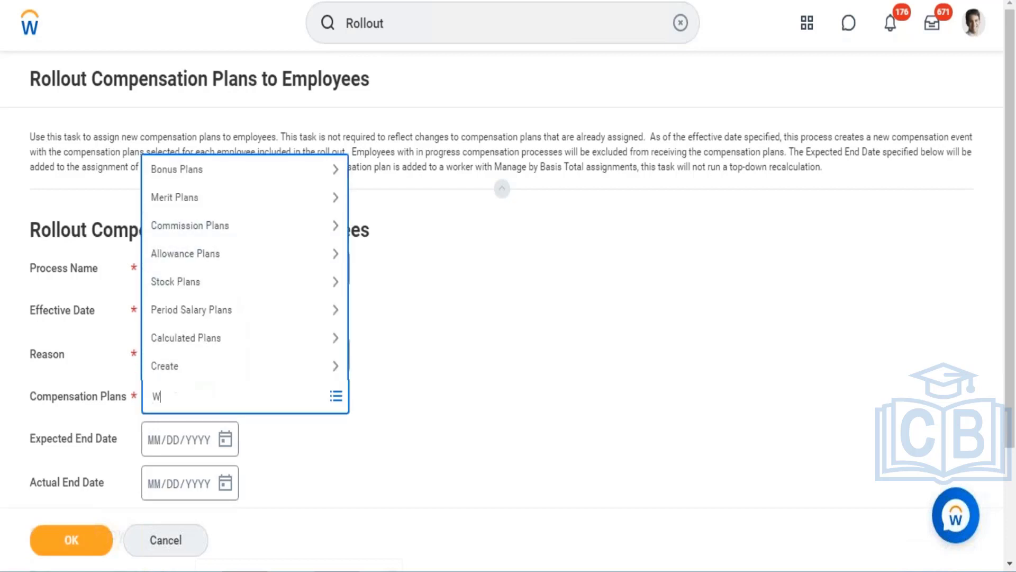
pyautogui.write('D HRIS')
pyautogui.press('Return')
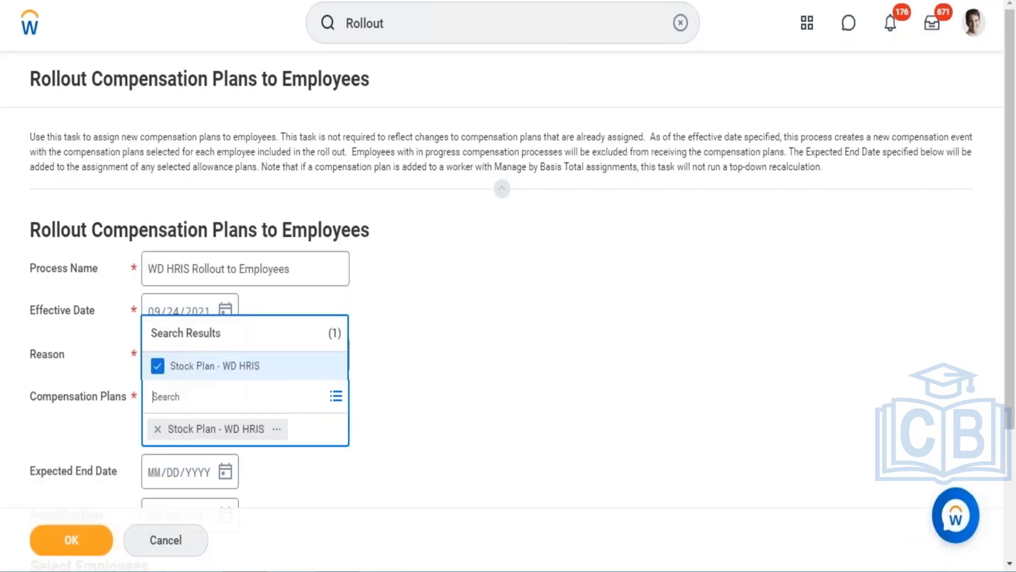
pyautogui.click(509, 409)
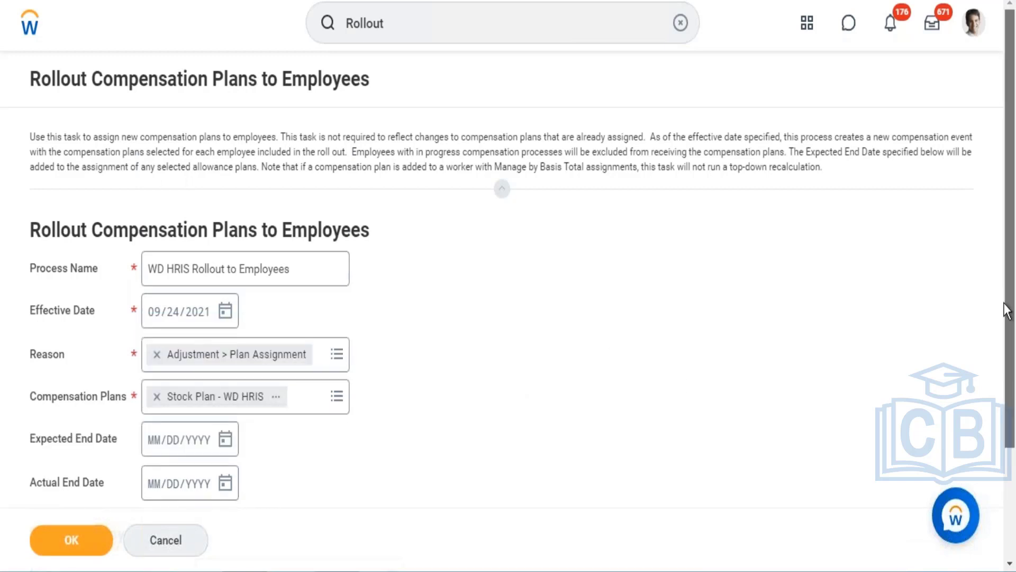
# - Search for compensation eligibility rules and select Comp Eligibility Rule to choose employees by rule
pyautogui.scroll(-3, 1005, 304)
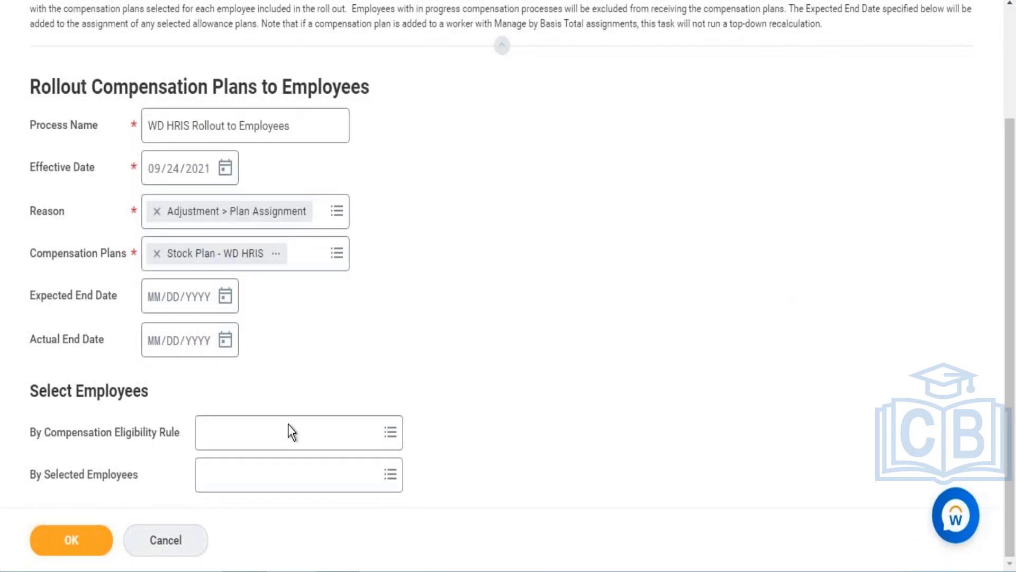
pyautogui.click(275, 437)
pyautogui.write('com')
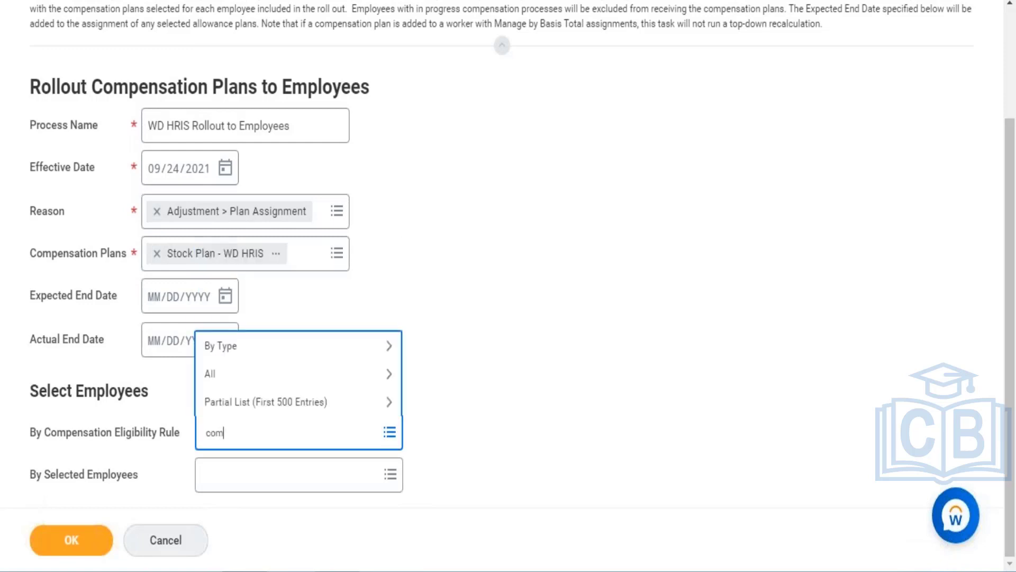
pyautogui.write('p elig rule')
pyautogui.press('Return')
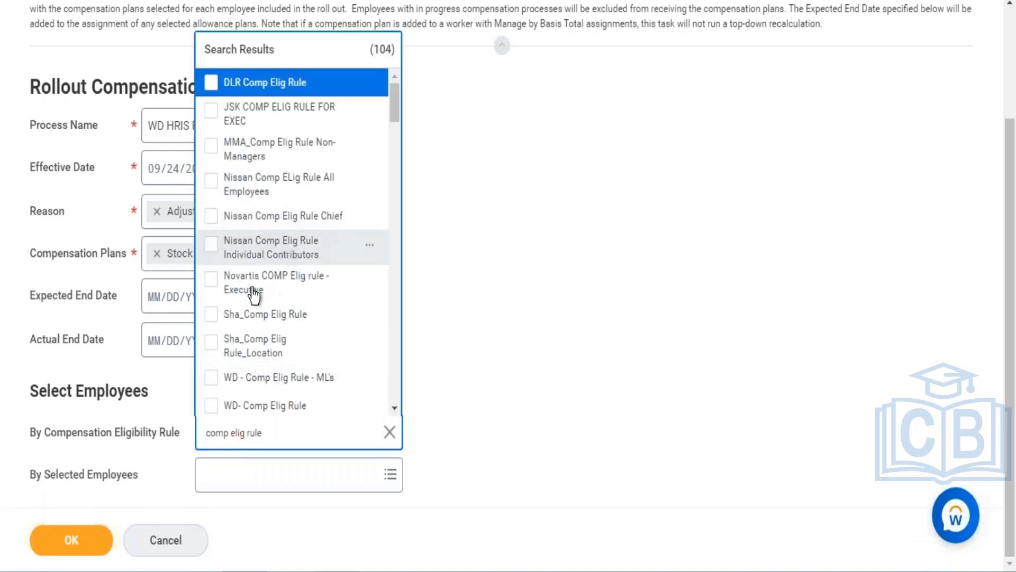
pyautogui.tripleClick(282, 431)
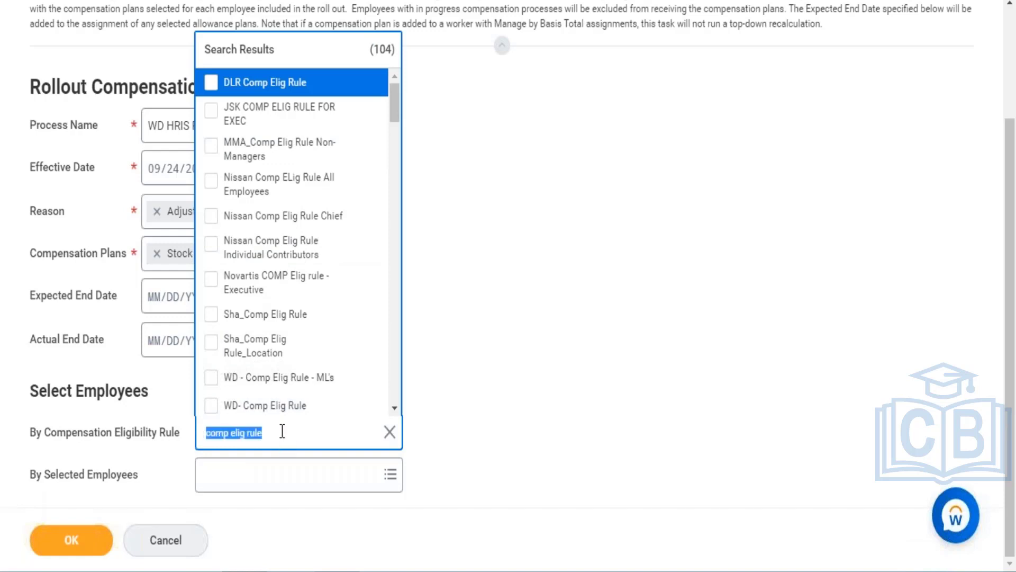
pyautogui.click(283, 432)
pyautogui.press('BackSpace')
pyautogui.press('BackSpace')
pyautogui.press('BackSpace')
pyautogui.press('BackSpace')
pyautogui.press('BackSpace')
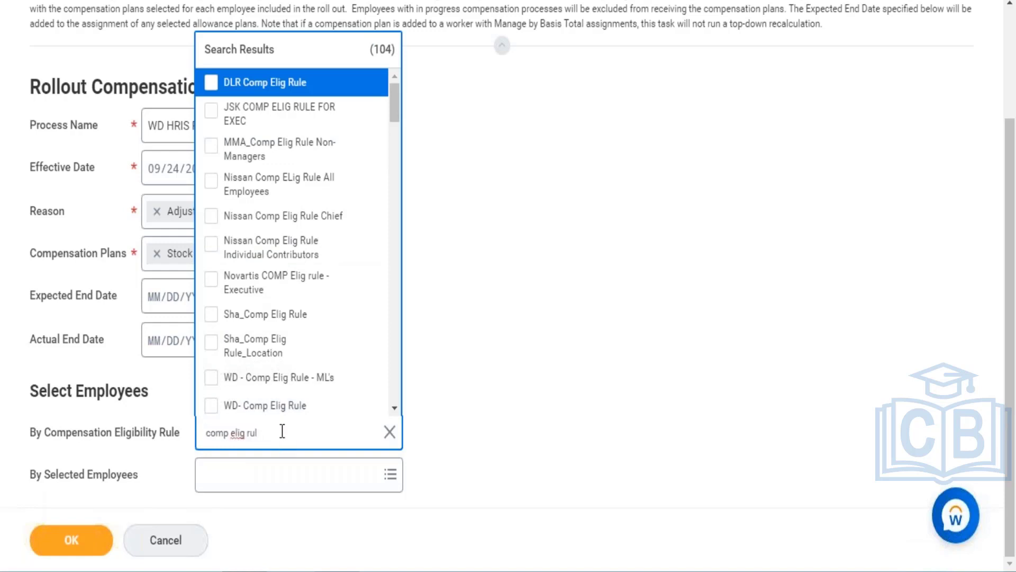
pyautogui.write('ibiliy rule')
pyautogui.press('Return')
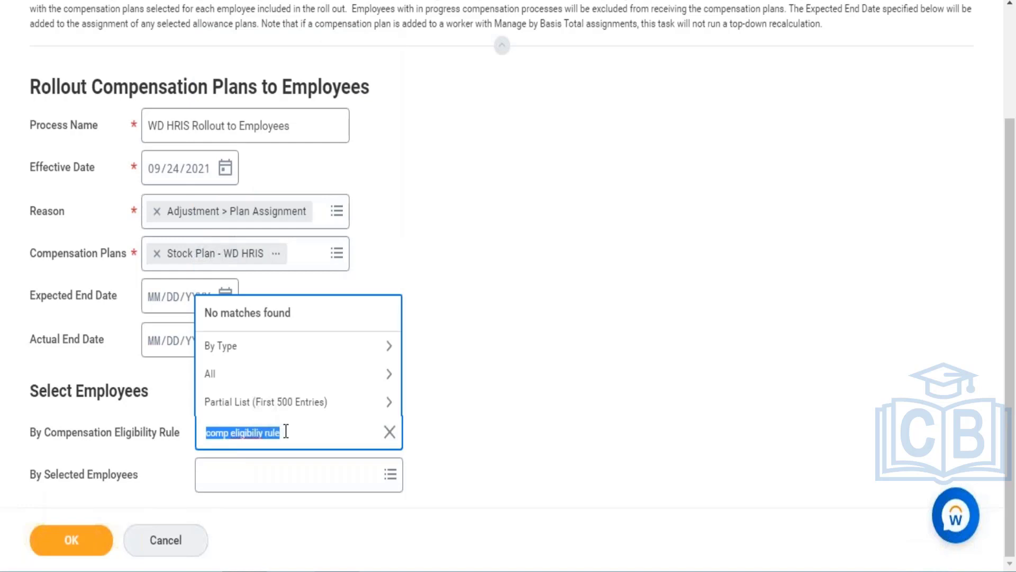
pyautogui.write('Comp')
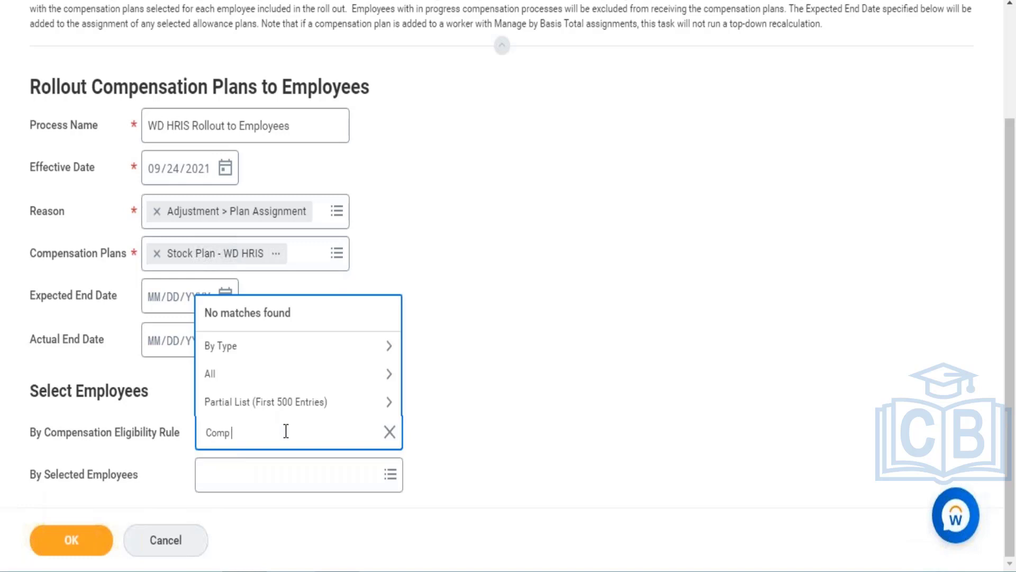
pyautogui.write(' eli')
pyautogui.press('Return')
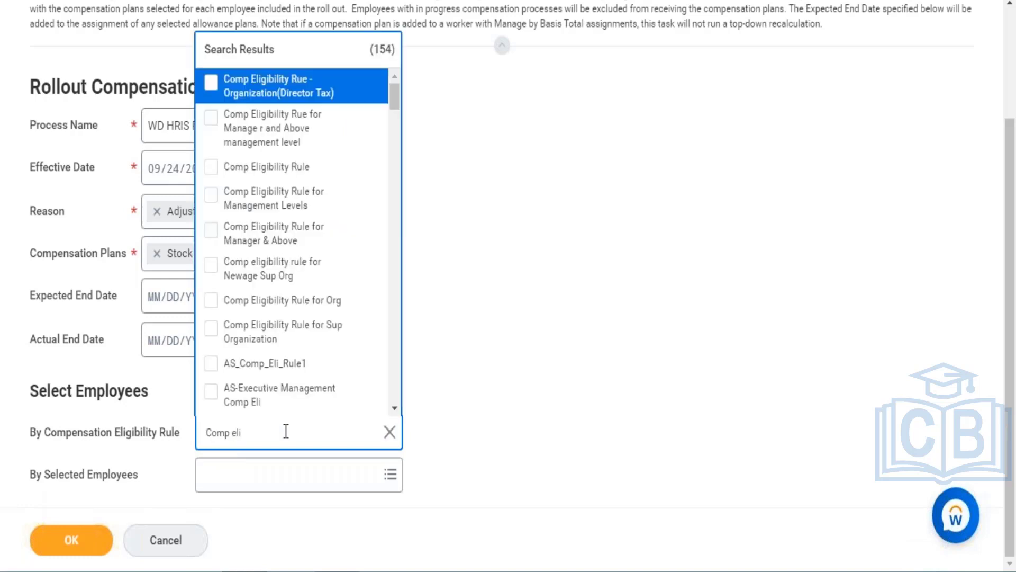
pyautogui.click(344, 171)
pyautogui.click(533, 259)
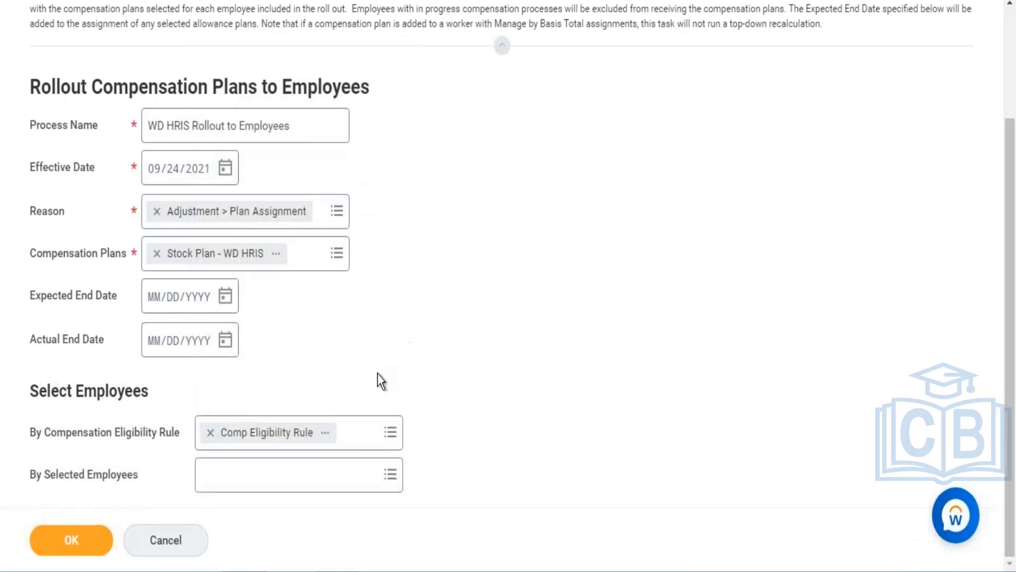
# - Open the selected Comp Eligibility Rule to examine its rule conditions and comparison value
pyautogui.click(275, 474)
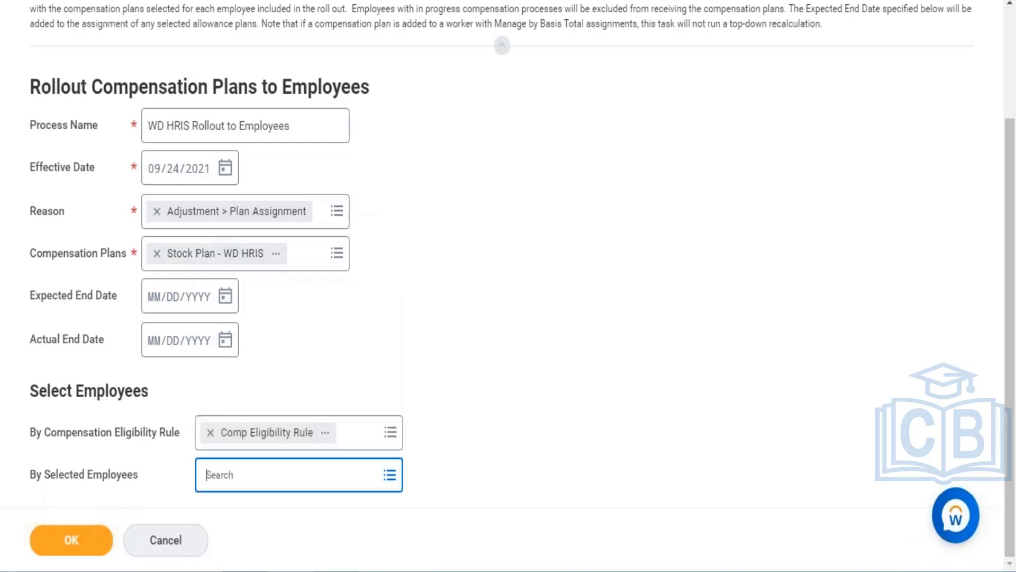
pyautogui.click(310, 474)
pyautogui.rightClick(251, 433)
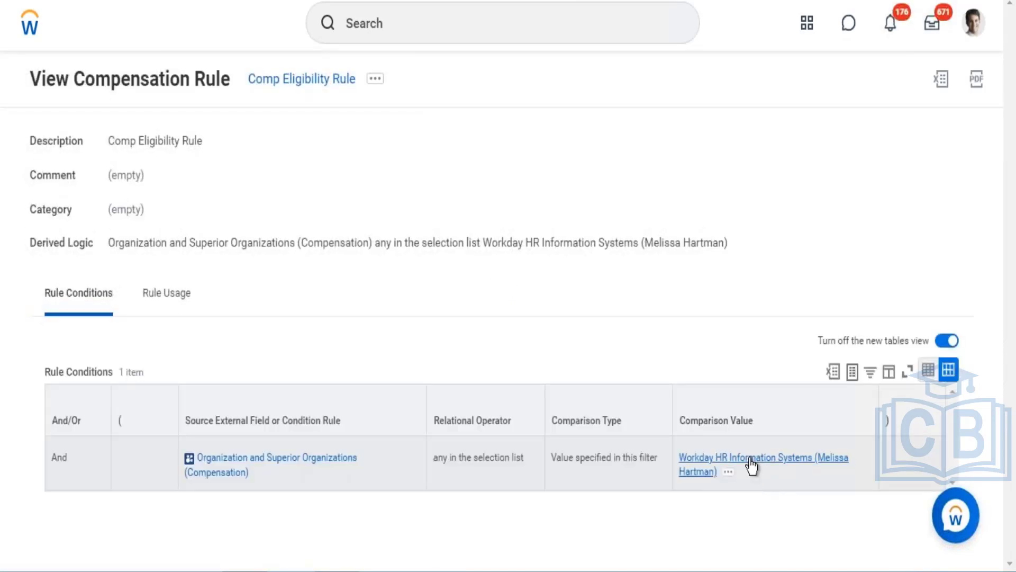
pyautogui.click(752, 465)
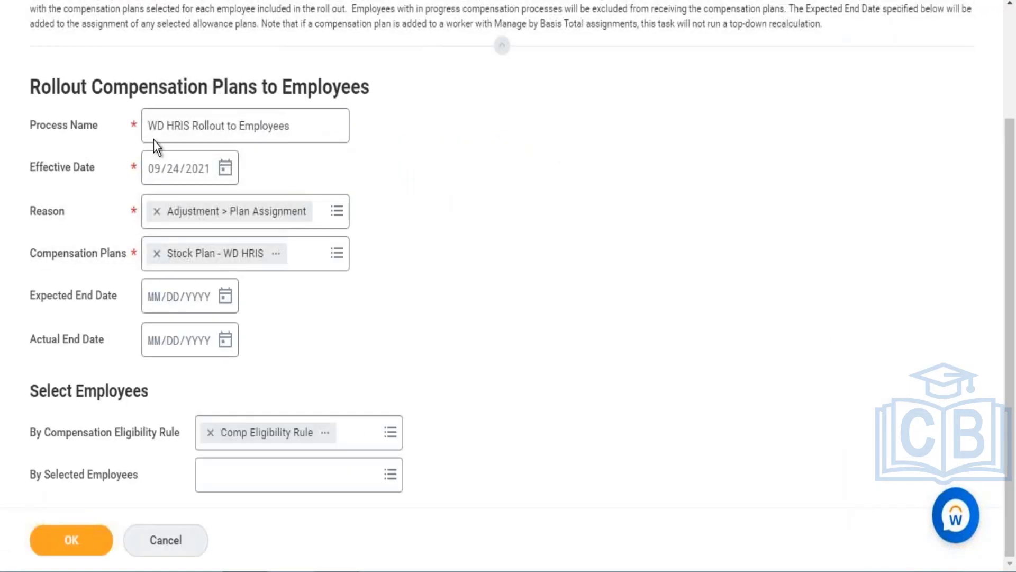
# - Search the selected employees field by first name and add the Senior Data Analyst employee
pyautogui.click(217, 479)
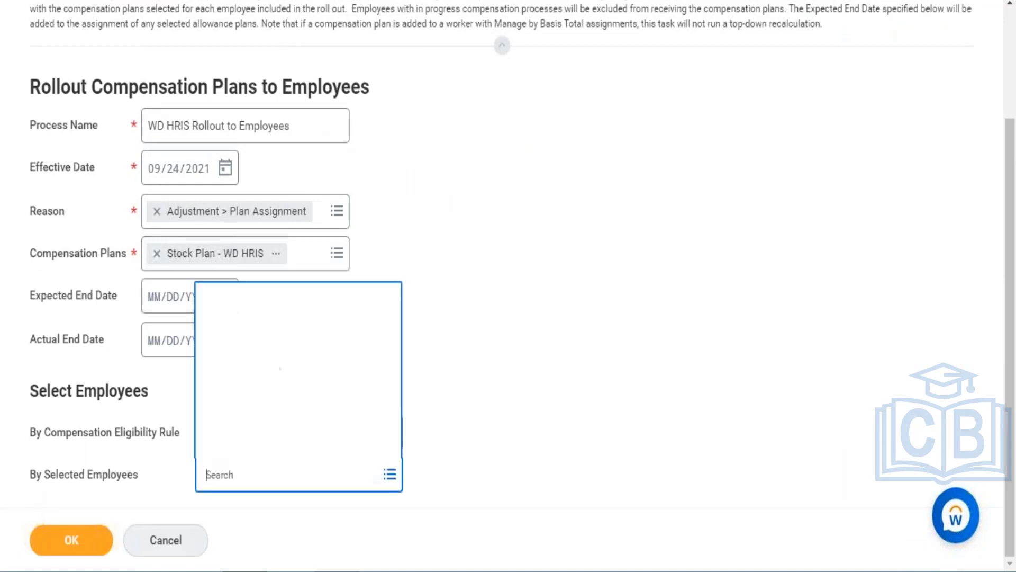
pyautogui.write('Antony')
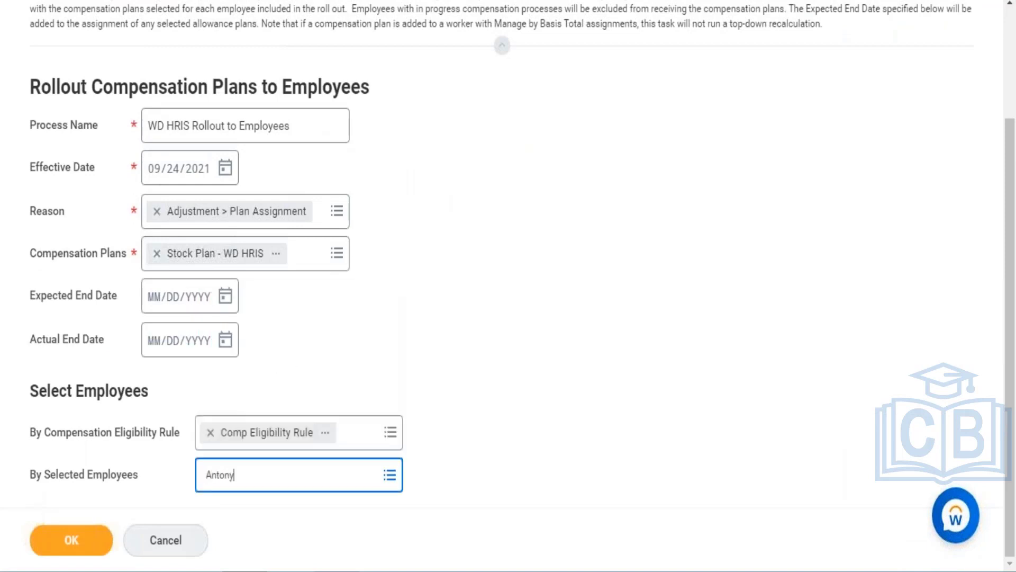
pyautogui.press('Return')
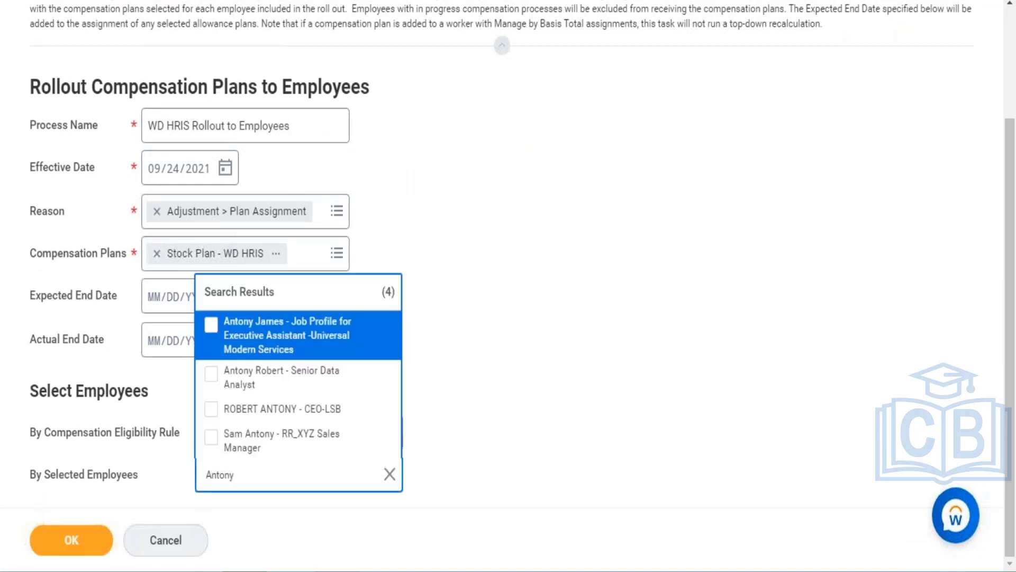
pyautogui.click(262, 390)
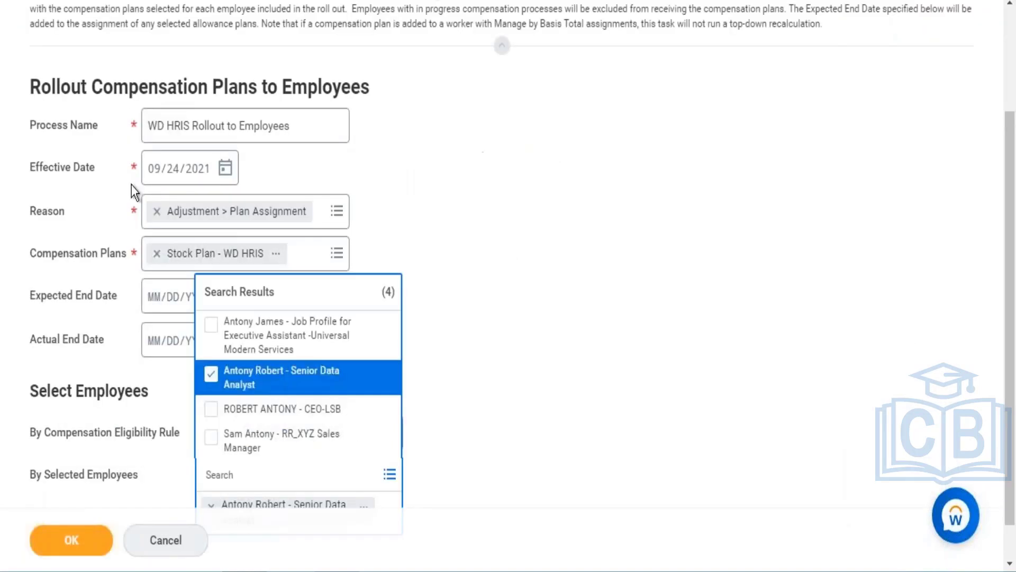
# - Search by full name and add the Workday Consultant employee to the selected employees
pyautogui.click(243, 479)
pyautogui.press('Return')
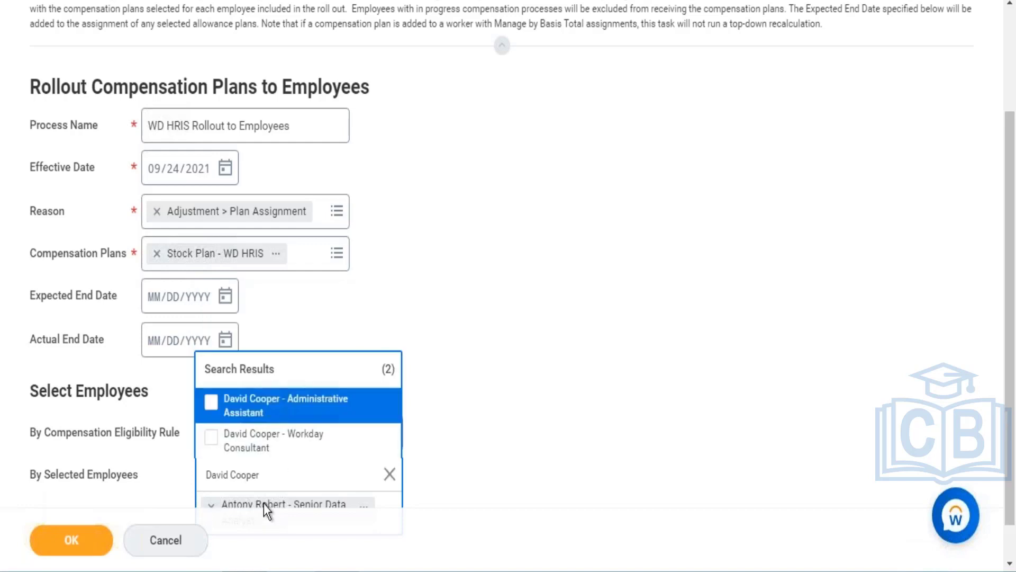
pyautogui.click(255, 450)
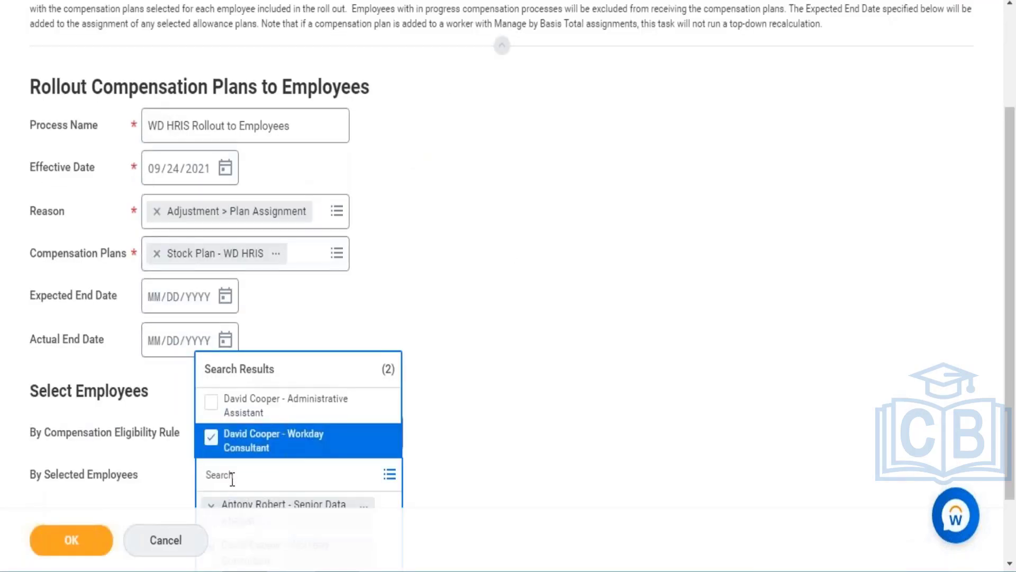
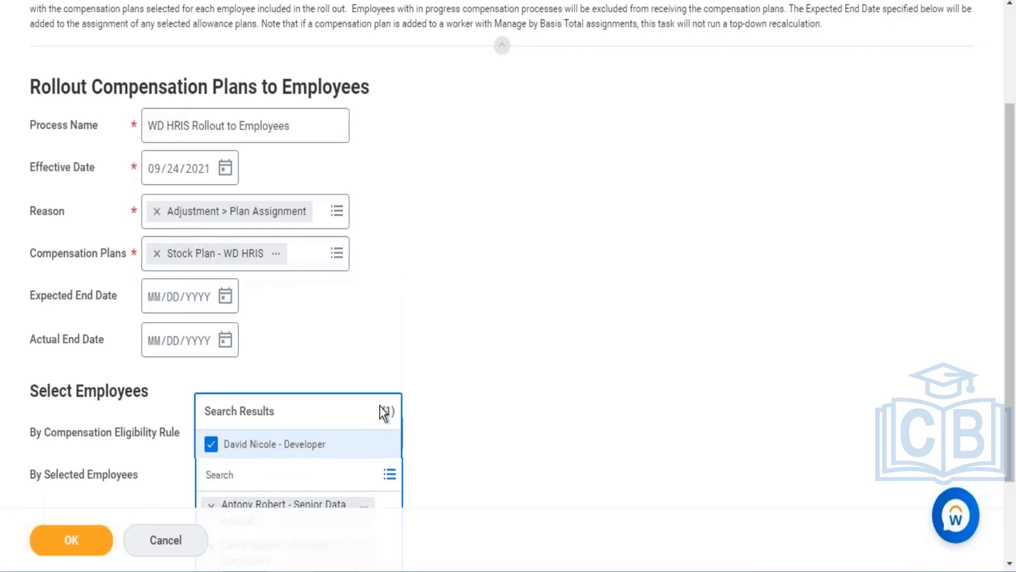
# - Add the Developer employee to the selected employees and submit the rollout
pyautogui.click(88, 539)
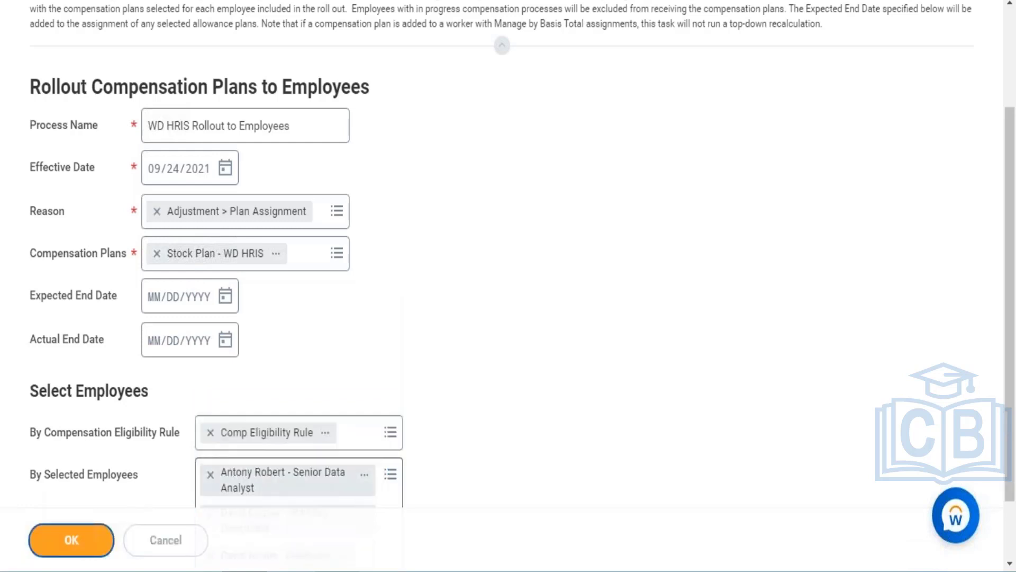
# - Refresh the background process page to check the rollout's processing status
pyautogui.moveTo(1012, 471); pyautogui.dragTo(1012, 531)
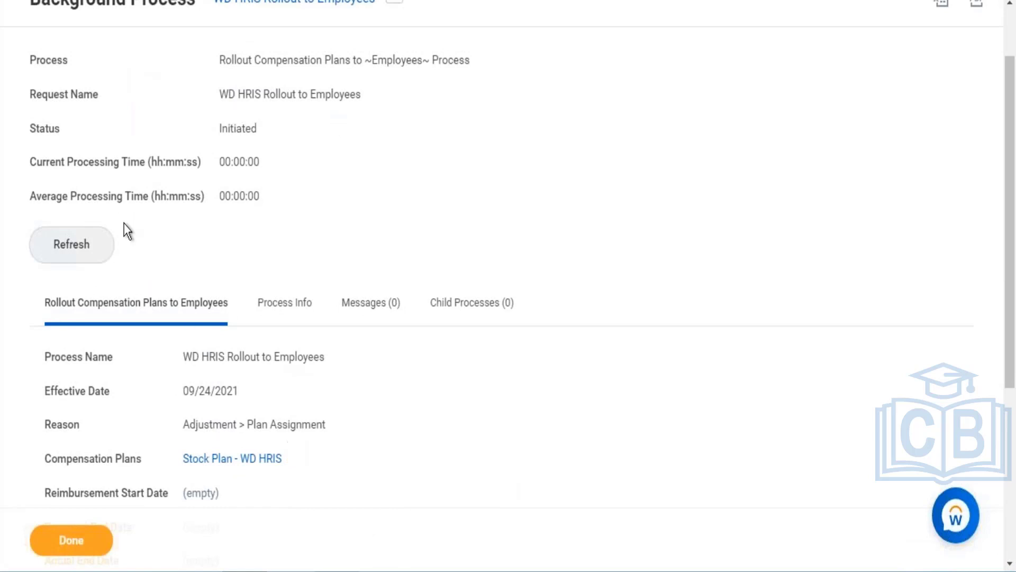
pyautogui.click(94, 233)
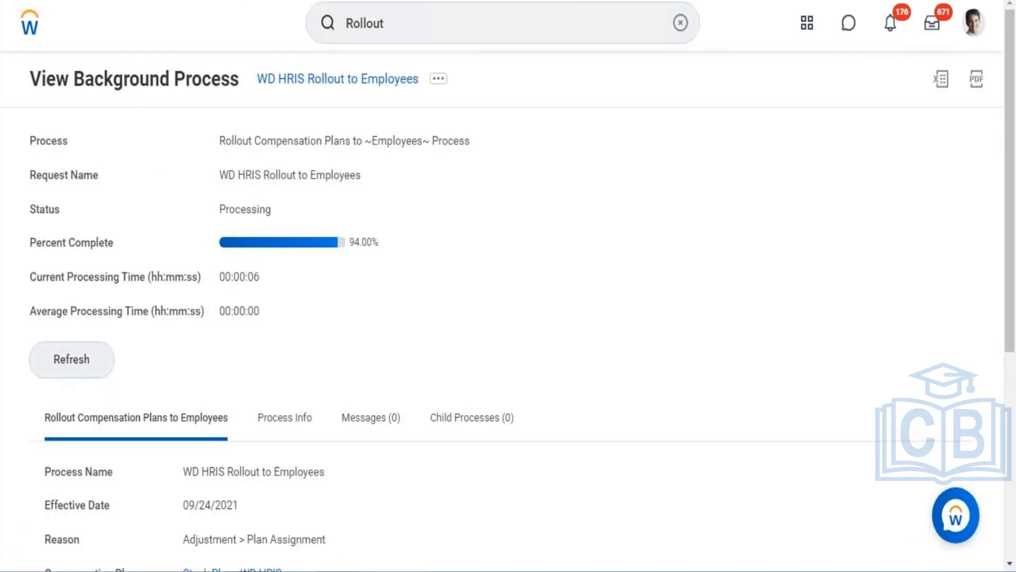
pyautogui.click(63, 365)
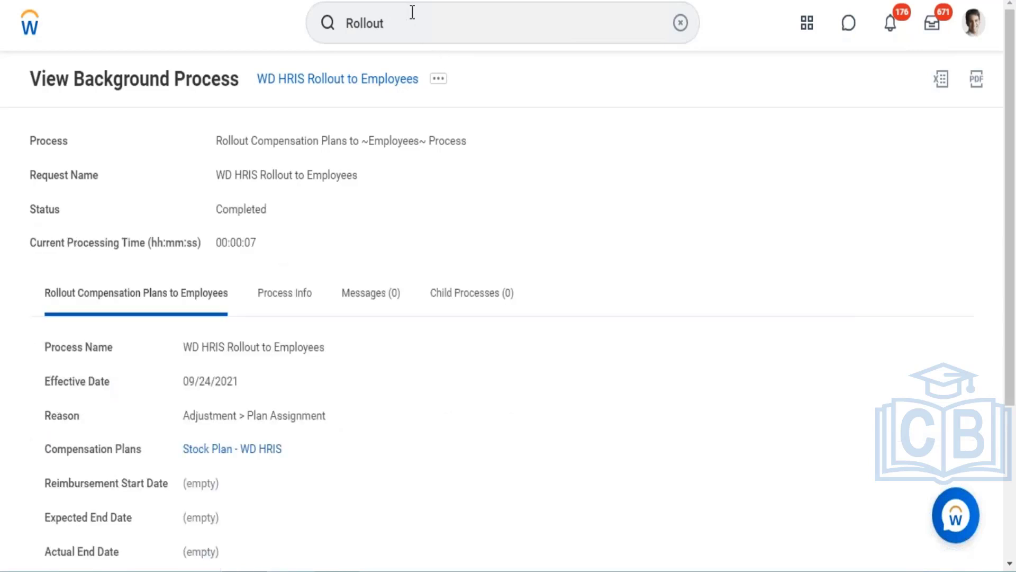
# - Open the View Compensation Plan Rollout Process report from the search
pyautogui.click(440, 12)
pyautogui.press('Return')
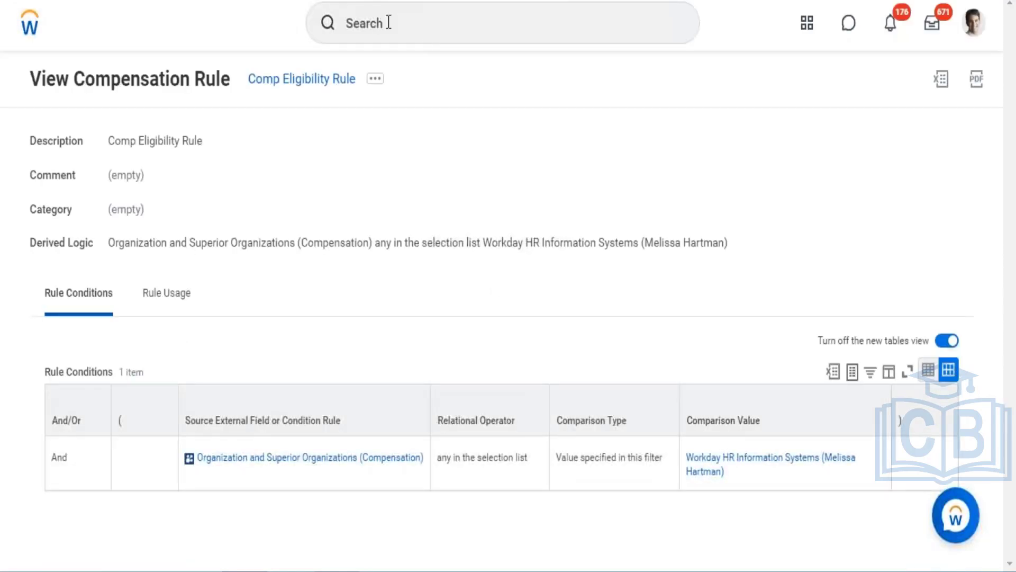
pyautogui.click(389, 22)
pyautogui.write('vie')
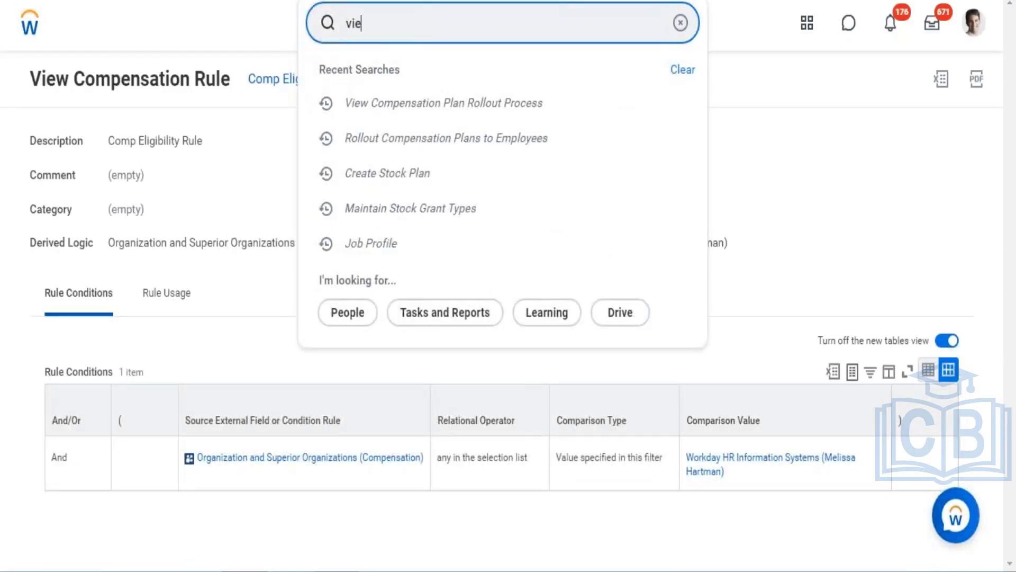
pyautogui.write('w rollout')
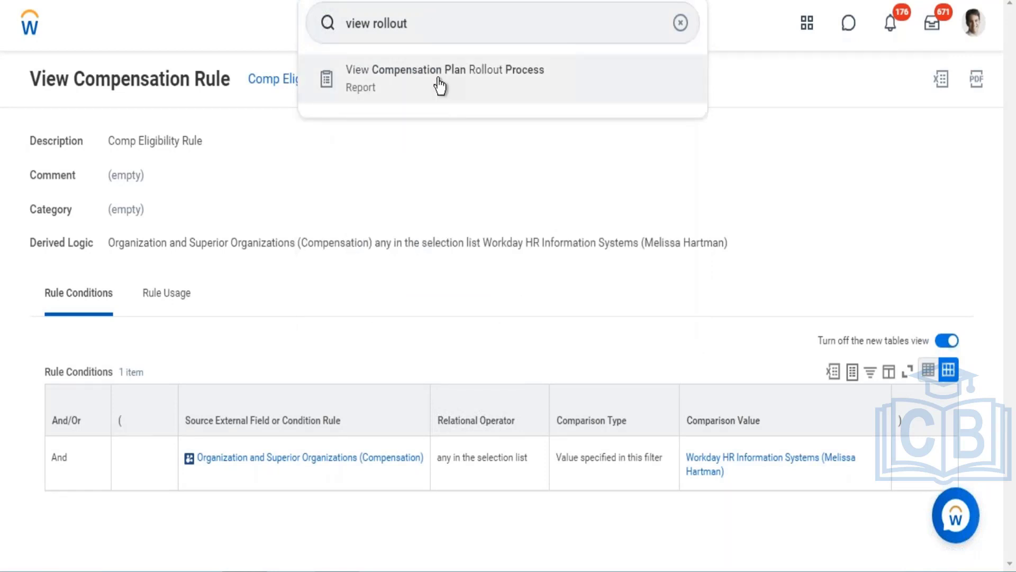
pyautogui.click(440, 87)
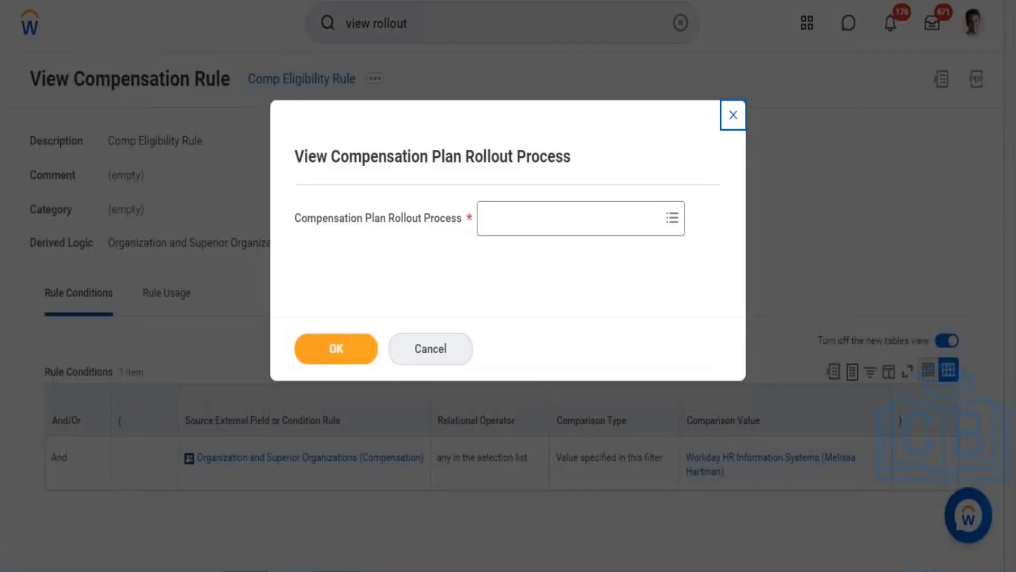
# - Pick the WD HRIS Rollout to Employees rollout process and open its details
pyautogui.click(501, 229)
pyautogui.write('WD HRIS')
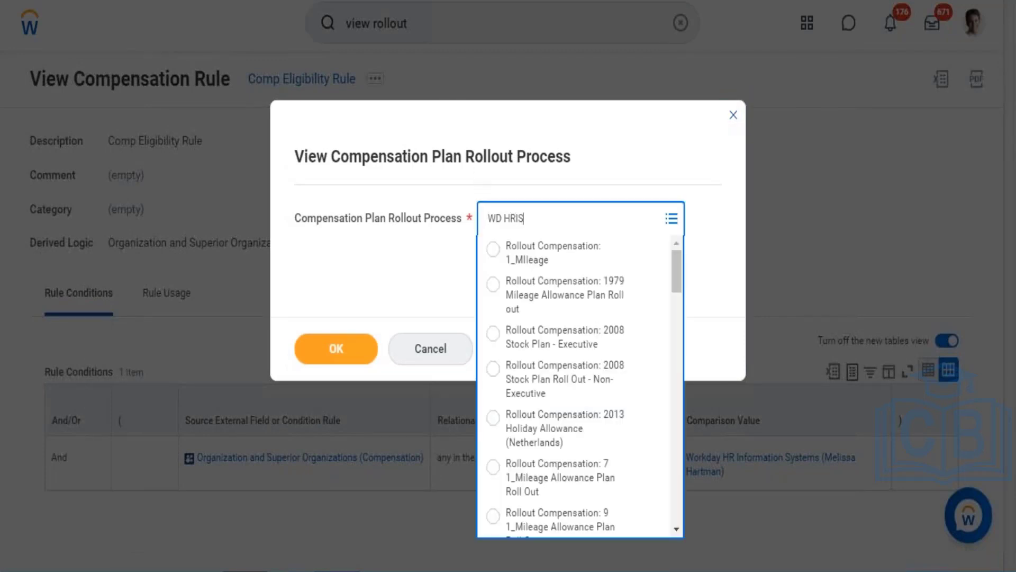
pyautogui.press('Return')
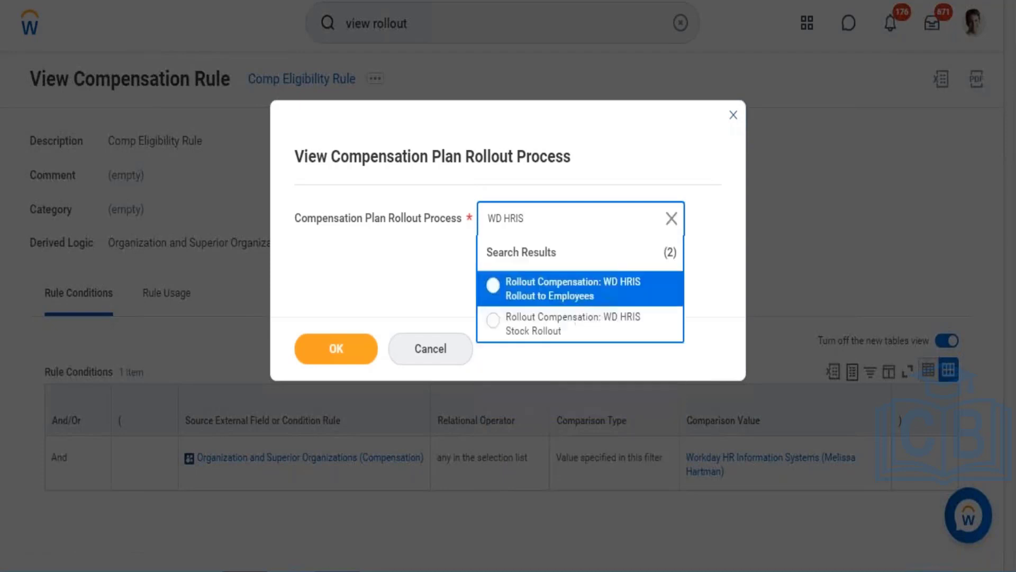
pyautogui.click(580, 295)
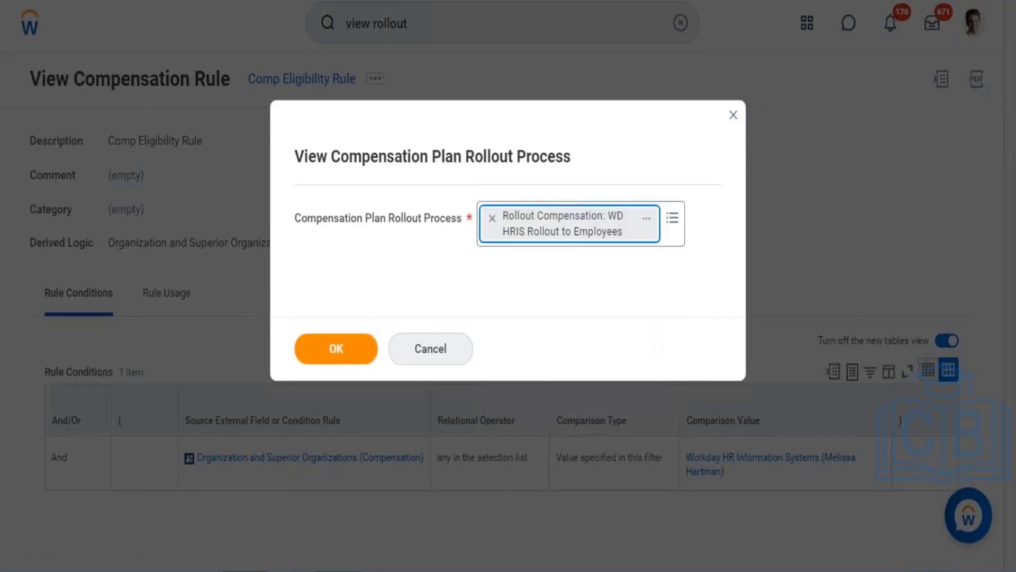
pyautogui.click(363, 338)
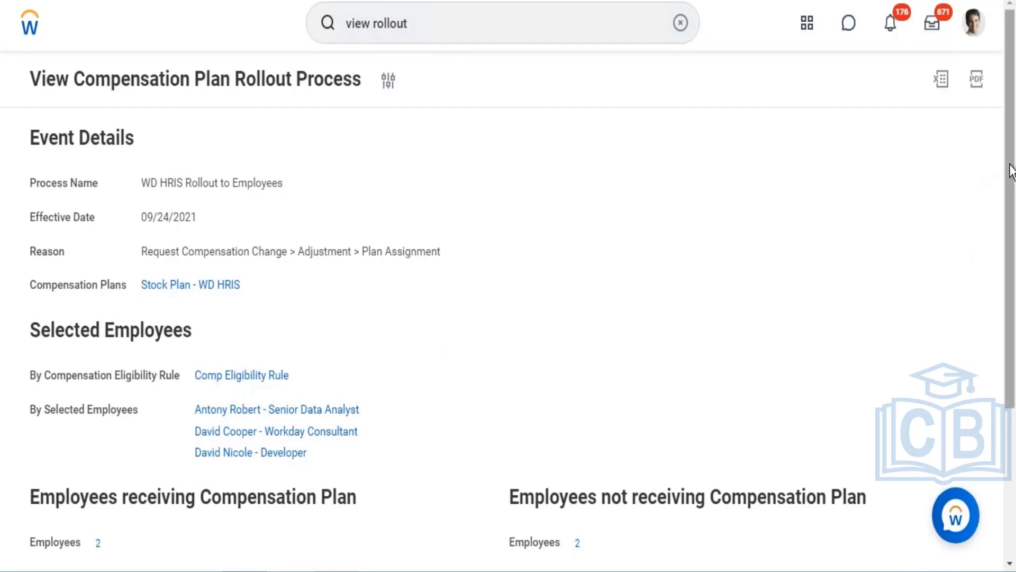
# - View the list of employees receiving the compensation plan, then close it
pyautogui.scroll(-3, 1002, 254)
pyautogui.scroll(-2, 995, 294)
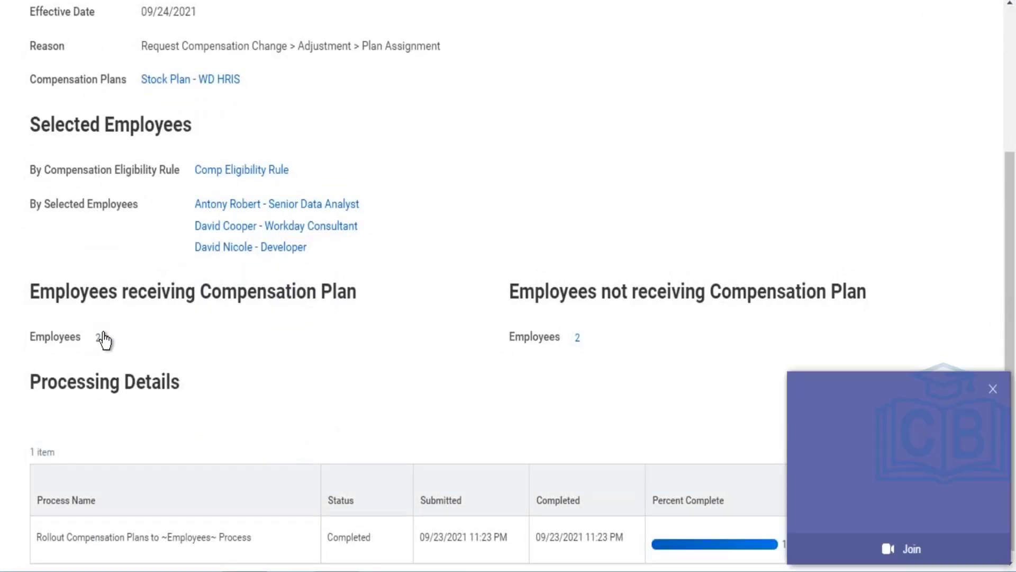
pyautogui.click(98, 337)
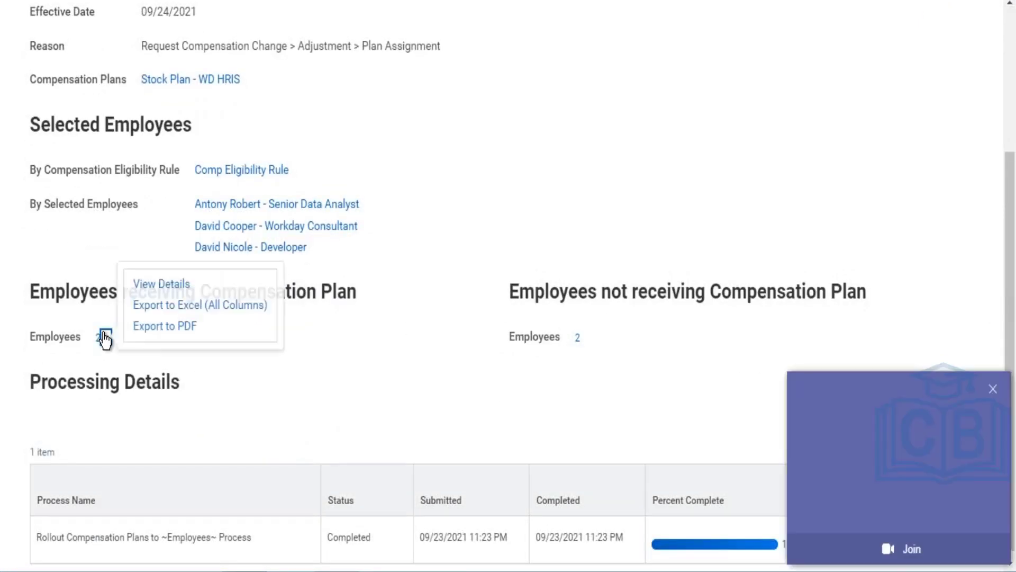
pyautogui.click(162, 284)
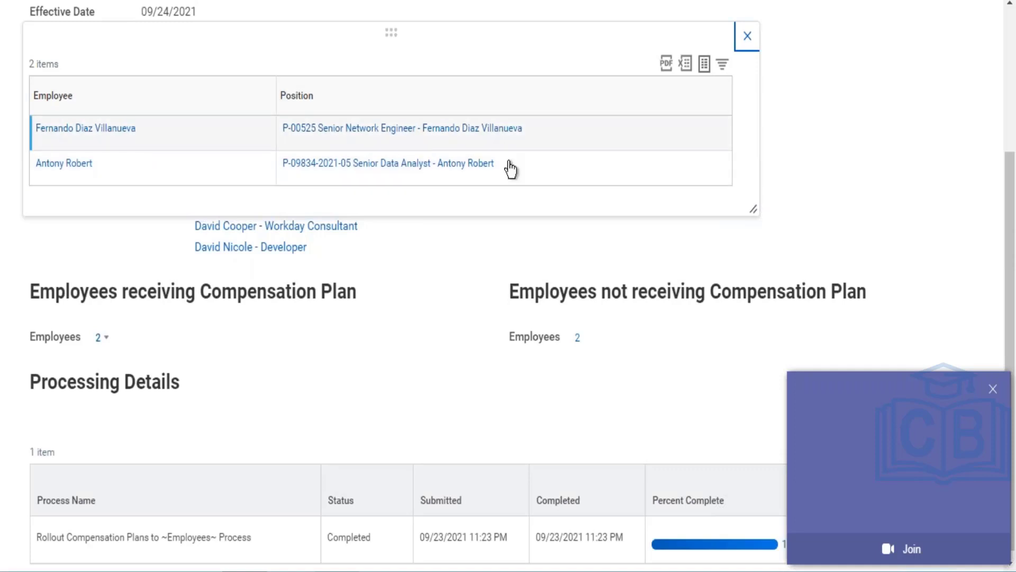
pyautogui.click(746, 38)
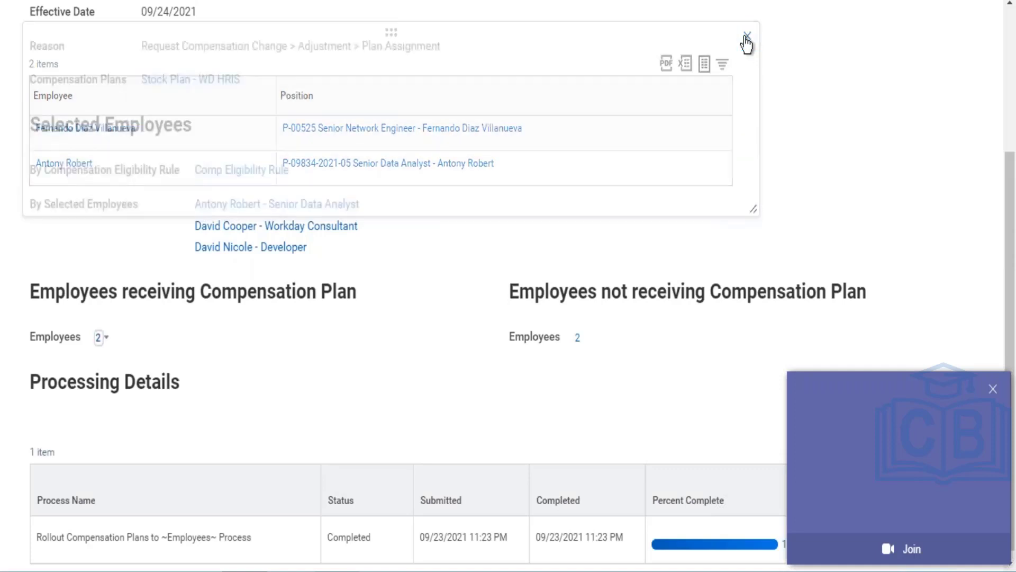
# - View the employees not receiving the compensation plan and their pending business processes
pyautogui.click(582, 337)
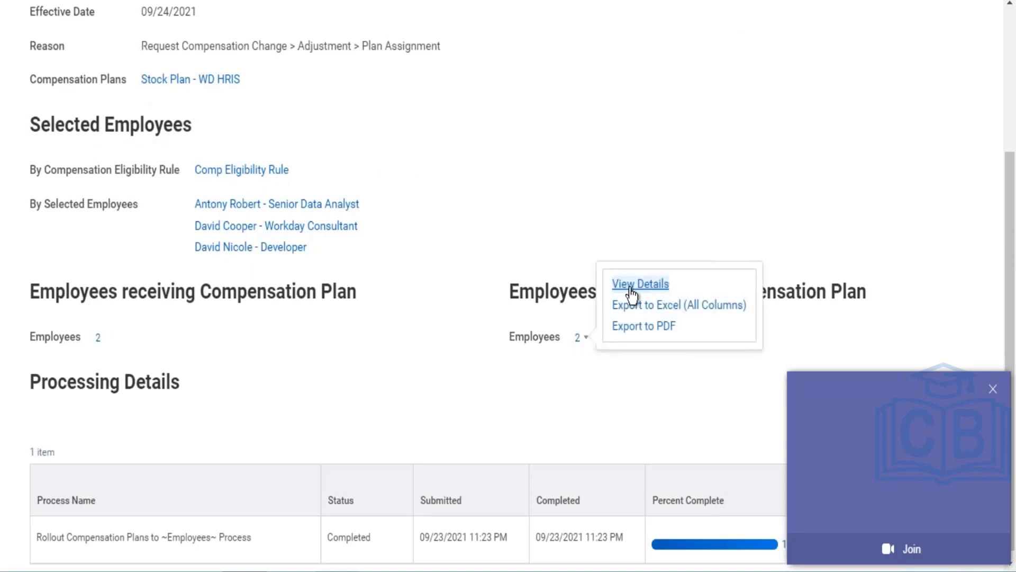
pyautogui.click(631, 289)
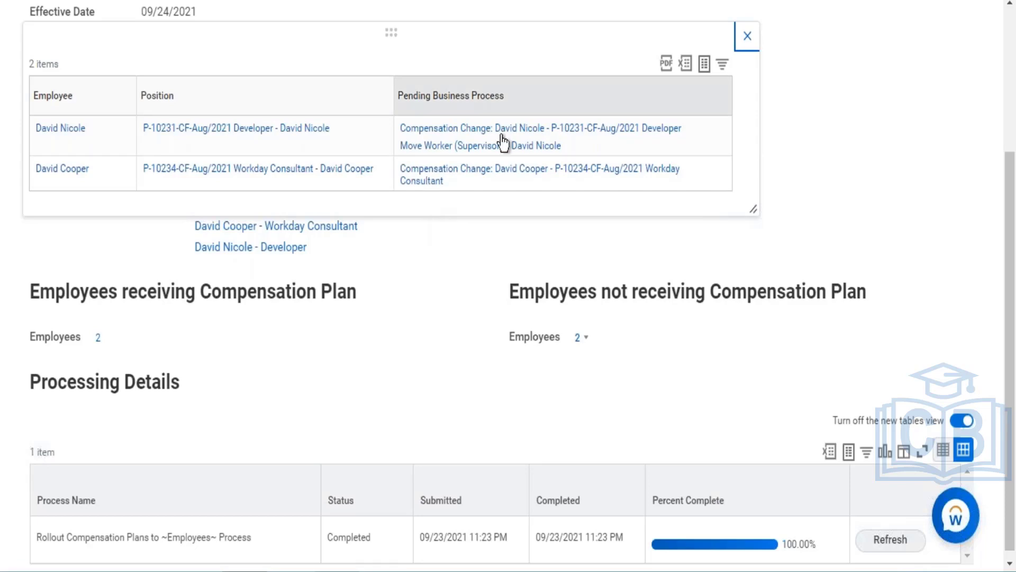
pyautogui.moveTo(1008, 288); pyautogui.dragTo(999, 228)
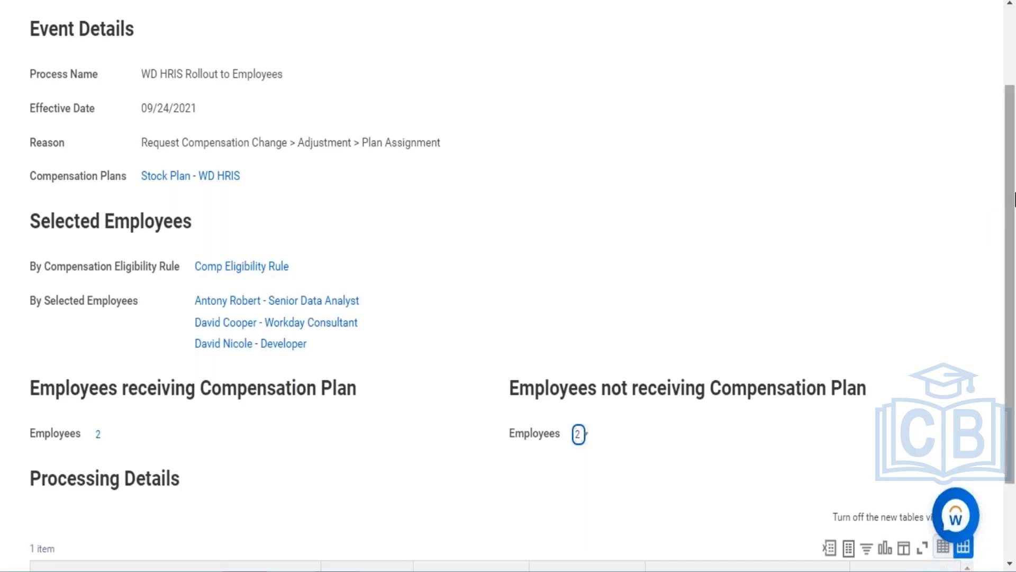
pyautogui.moveTo(1012, 325); pyautogui.dragTo(1001, 227)
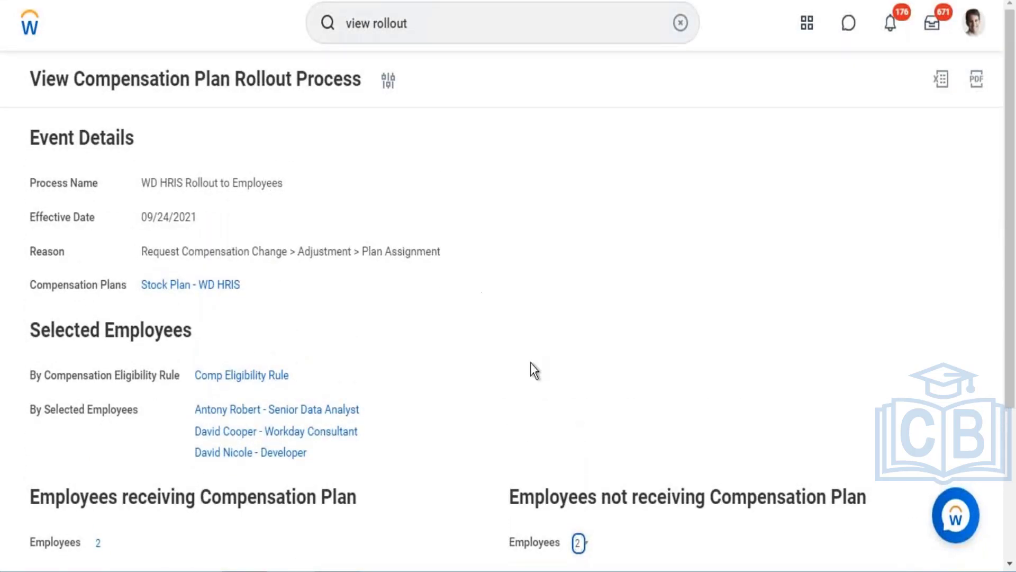
pyautogui.scroll(-5, 1003, 267)
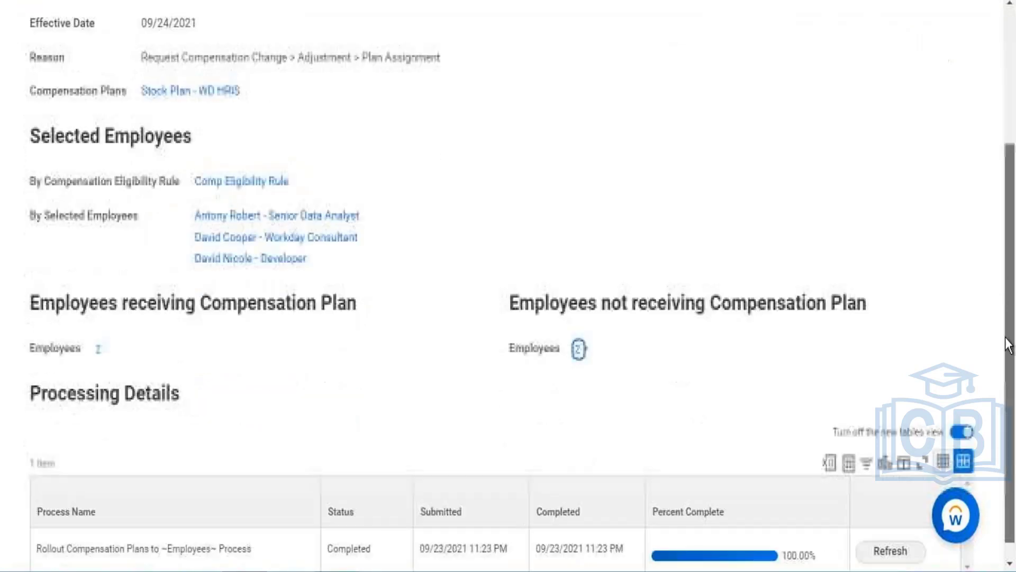
pyautogui.scroll(5, 1005, 220)
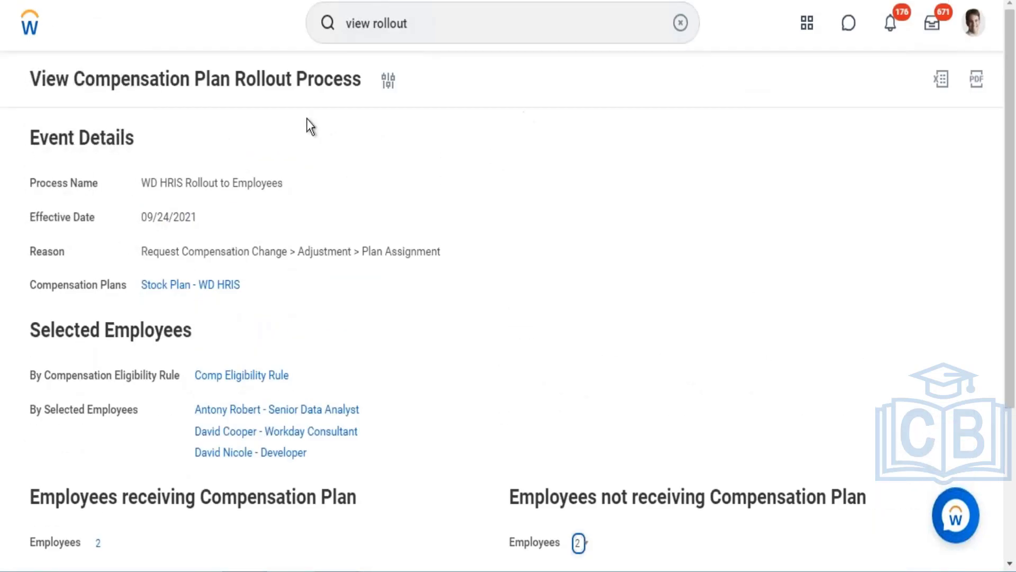
# - Open the Create Stock Participation Rate Table task and look over its fields
pyautogui.click(438, 32)
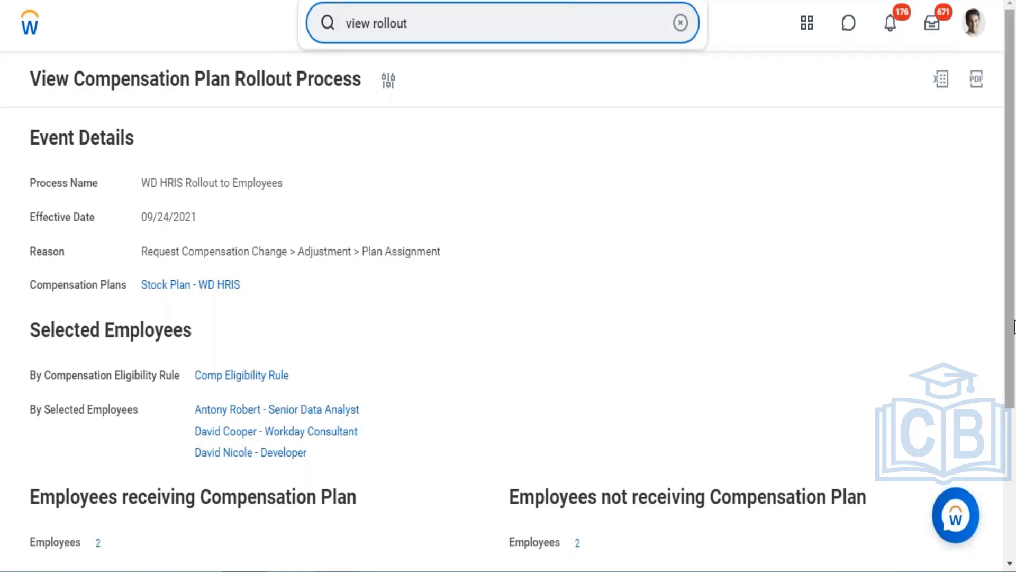
pyautogui.moveTo(1013, 326); pyautogui.dragTo(994, 194)
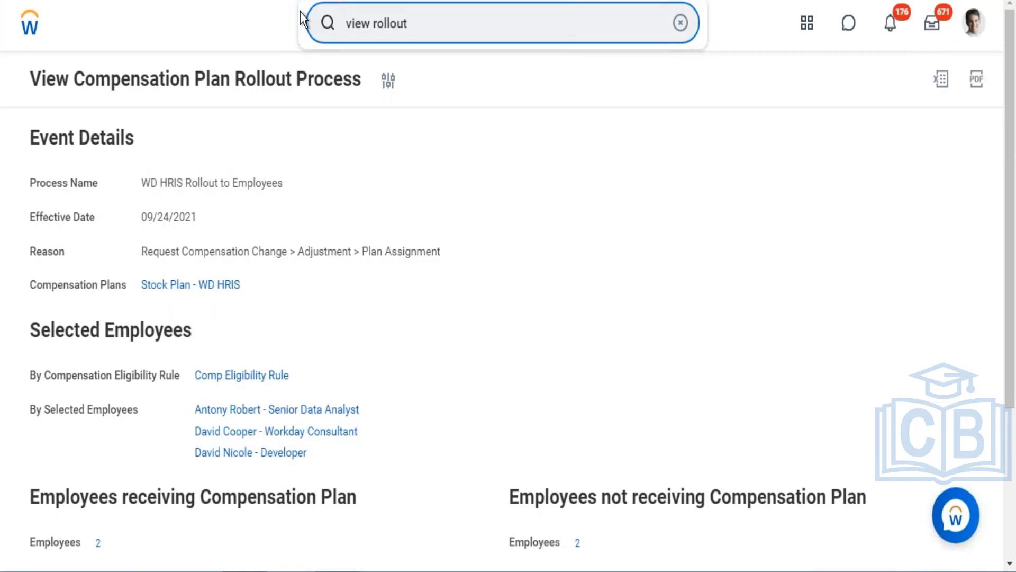
pyautogui.press('BackSpace')
pyautogui.press('BackSpace')
pyautogui.press('BackSpace')
pyautogui.press('BackSpace')
pyautogui.press('BackSpace')
pyautogui.press('BackSpace')
pyautogui.press('BackSpace')
pyautogui.press('BackSpace')
pyautogui.press('BackSpace')
pyautogui.press('BackSpace')
pyautogui.press('BackSpace')
pyautogui.press('BackSpace')
pyautogui.write('s')
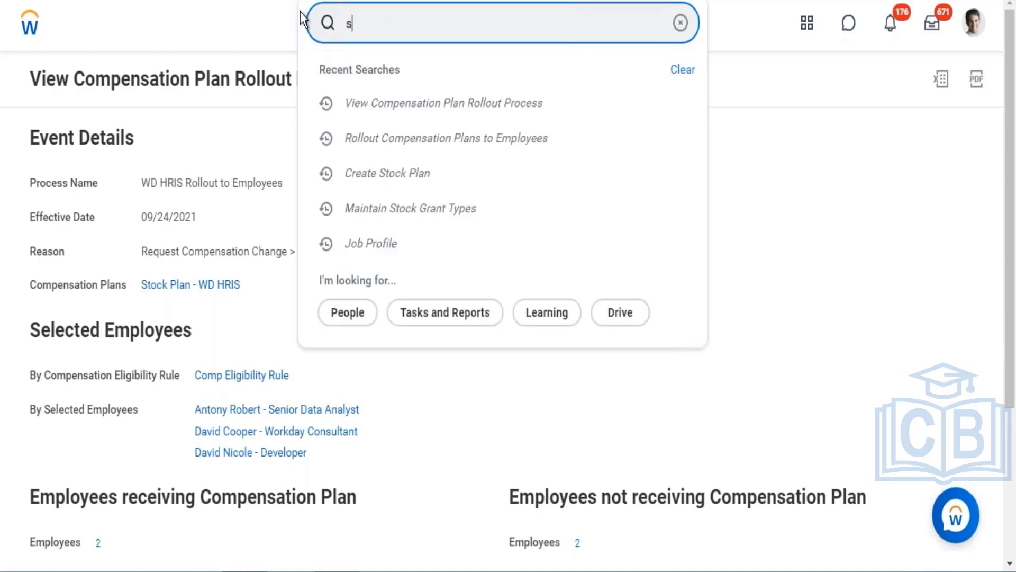
pyautogui.write('tock parti')
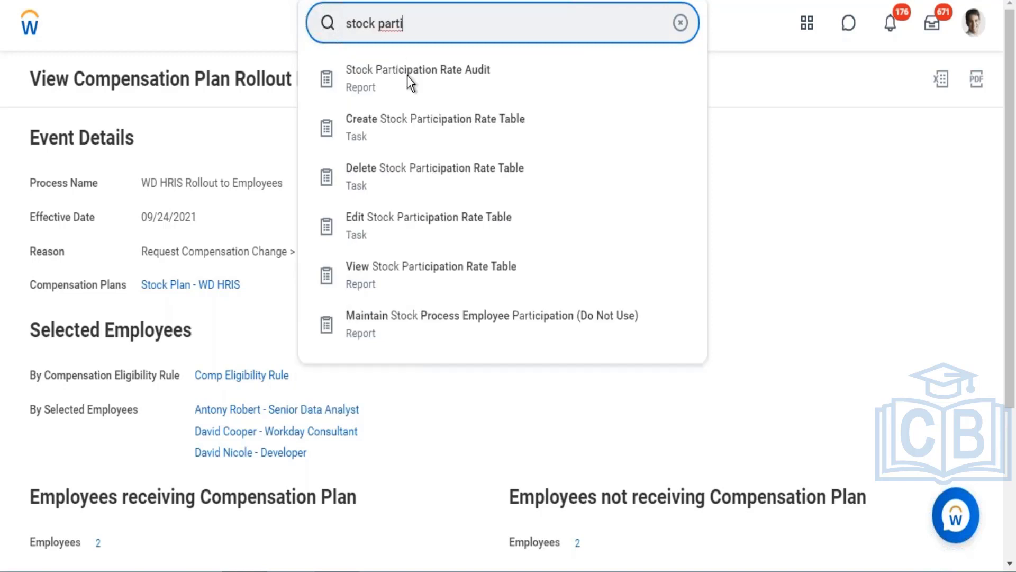
pyautogui.click(423, 129)
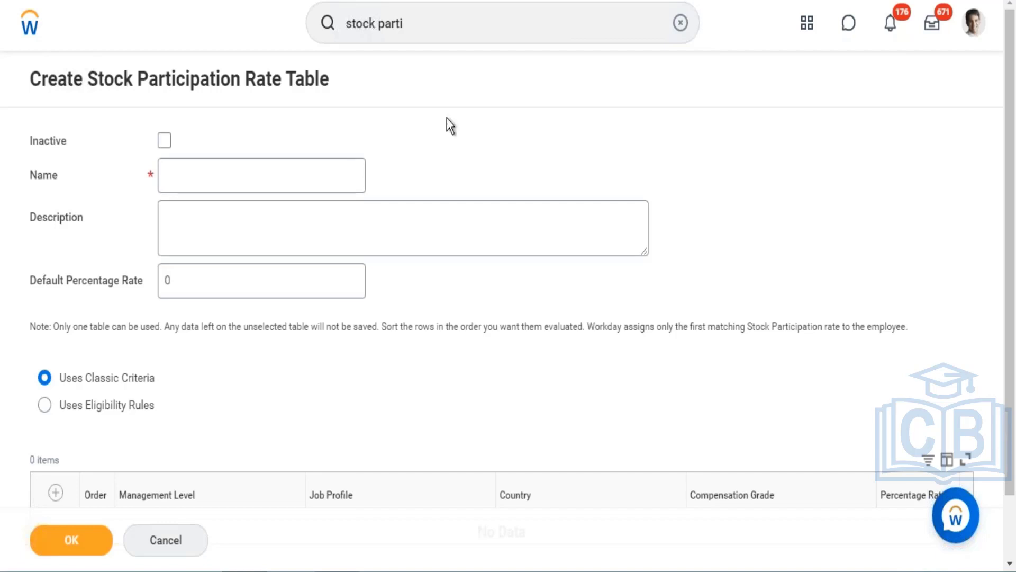
pyautogui.scroll(-2, 1006, 344)
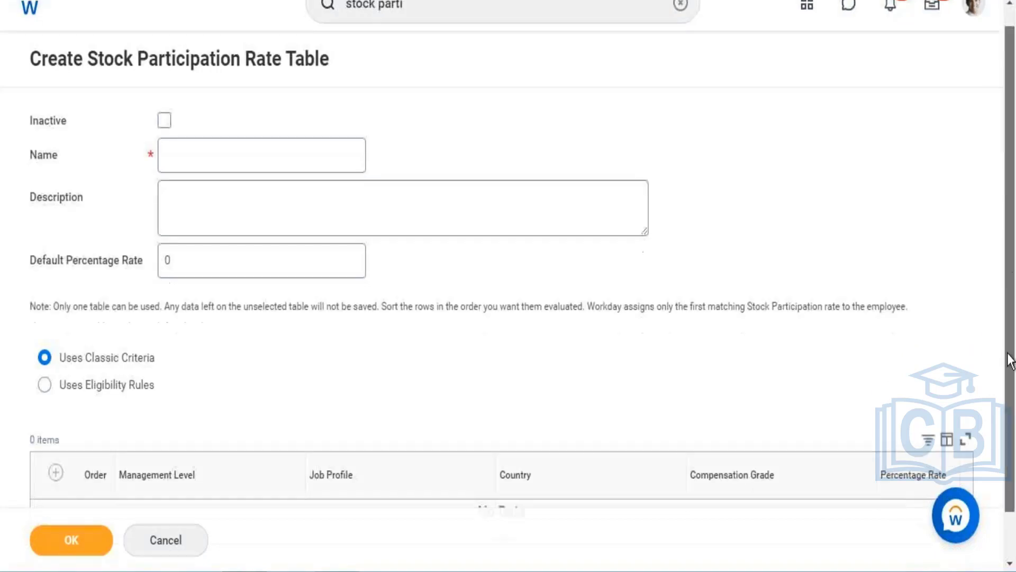
pyautogui.scroll(2, 1006, 185)
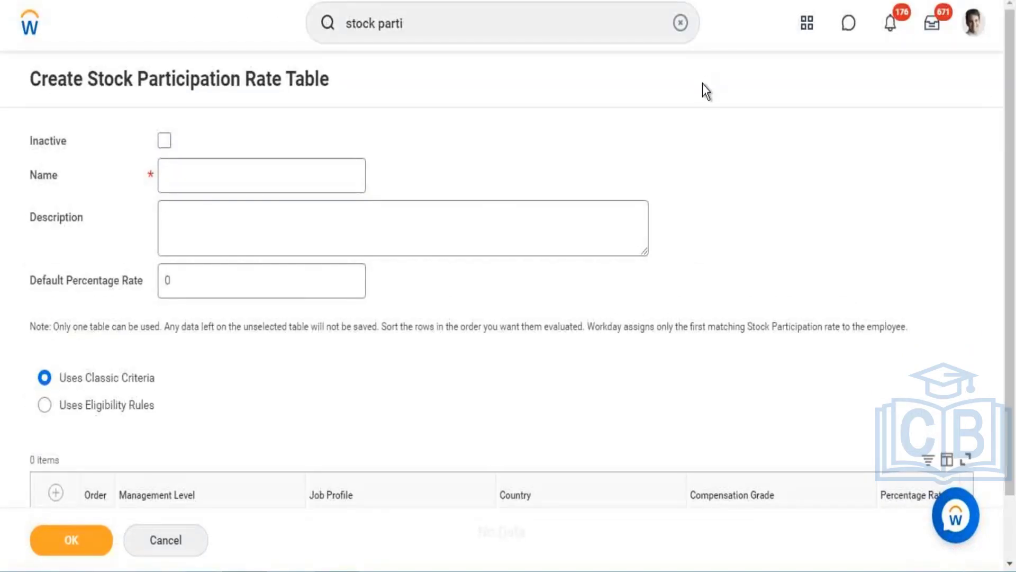
# - Open the Stock Participation Rate Audit report and select all stock plans
pyautogui.click(457, 21)
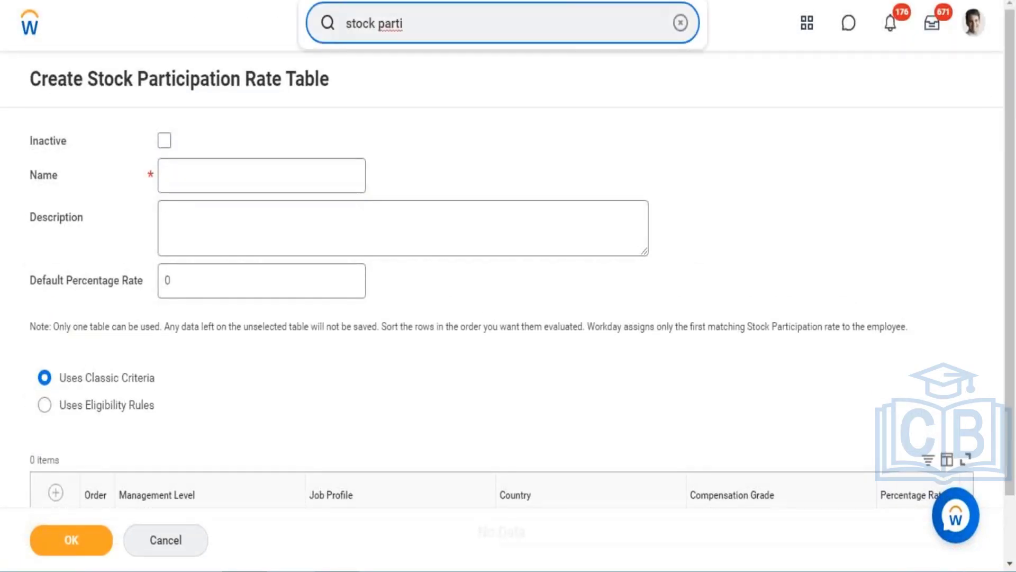
pyautogui.press('BackSpace')
pyautogui.press('BackSpace')
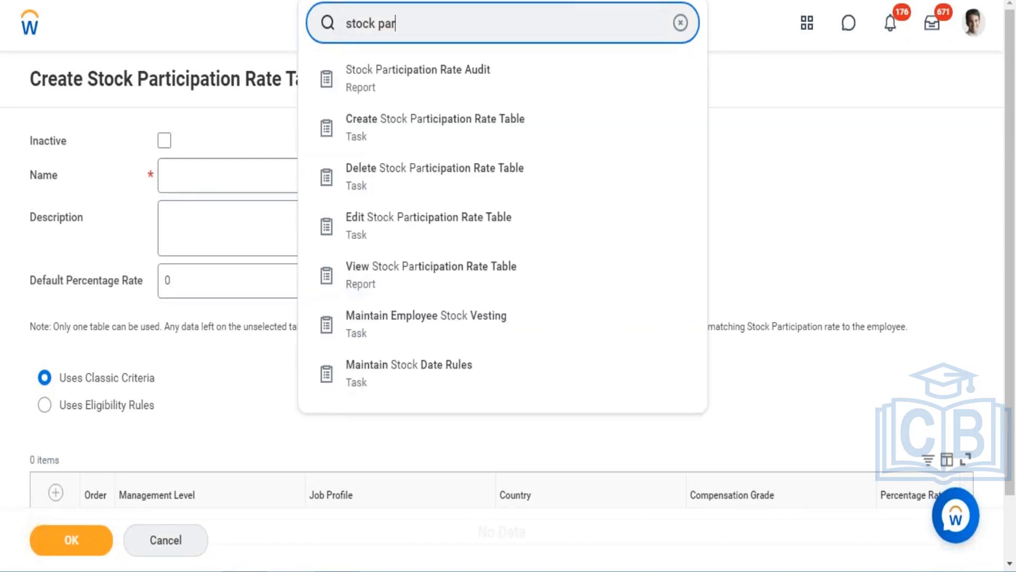
pyautogui.click(415, 71)
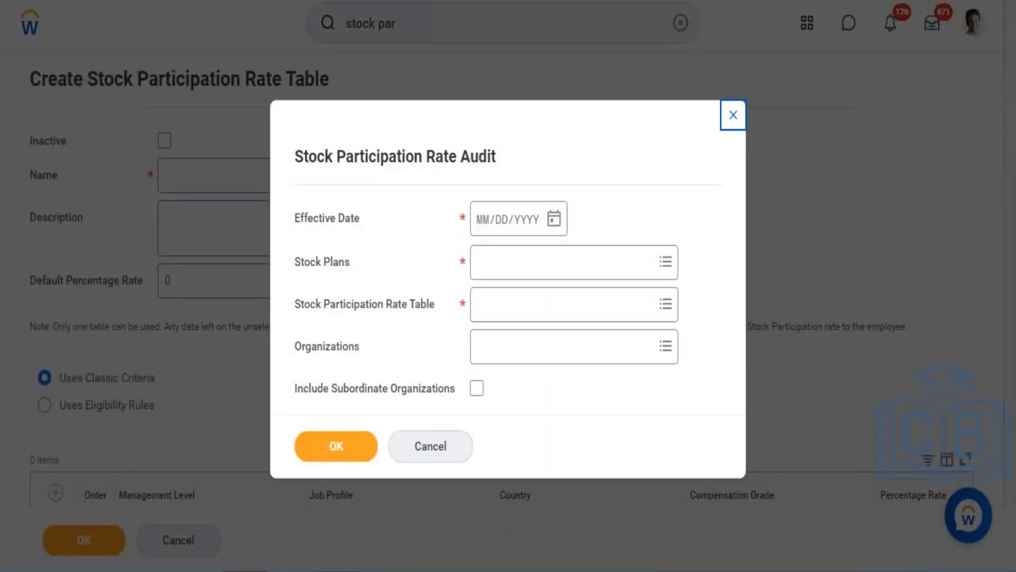
pyautogui.click(538, 271)
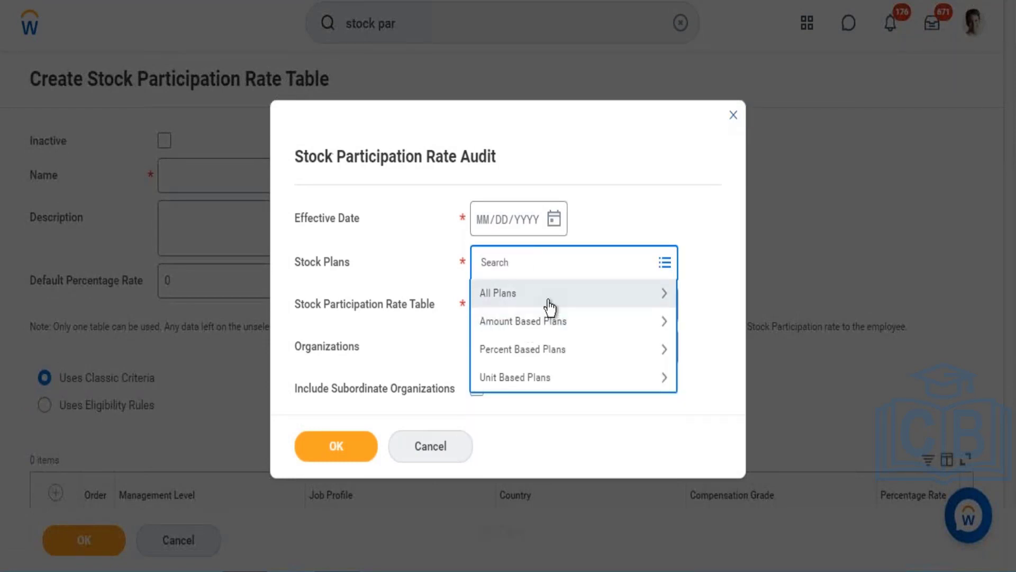
pyautogui.click(549, 306)
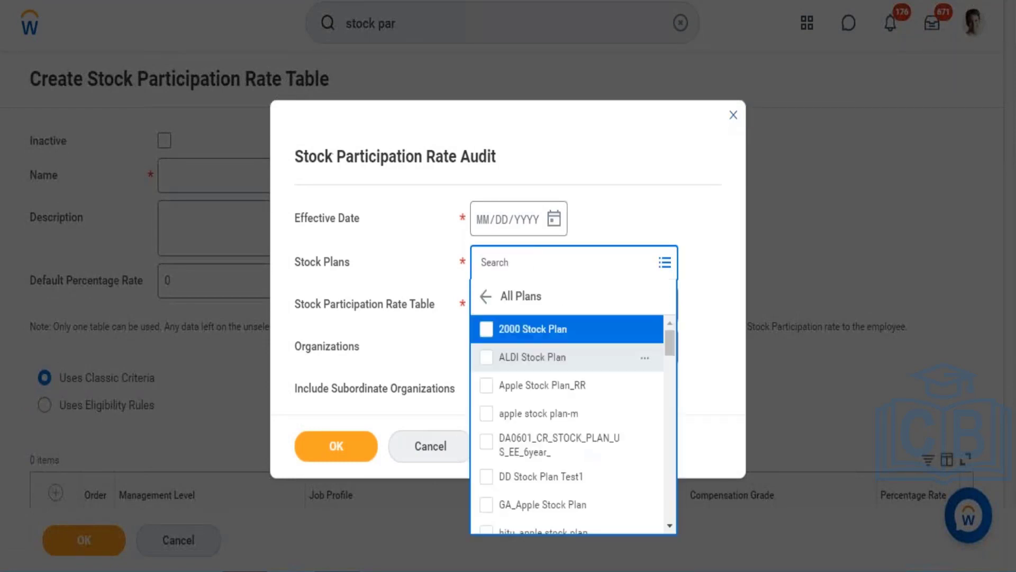
pyautogui.hotkey('ctrl', 'a')
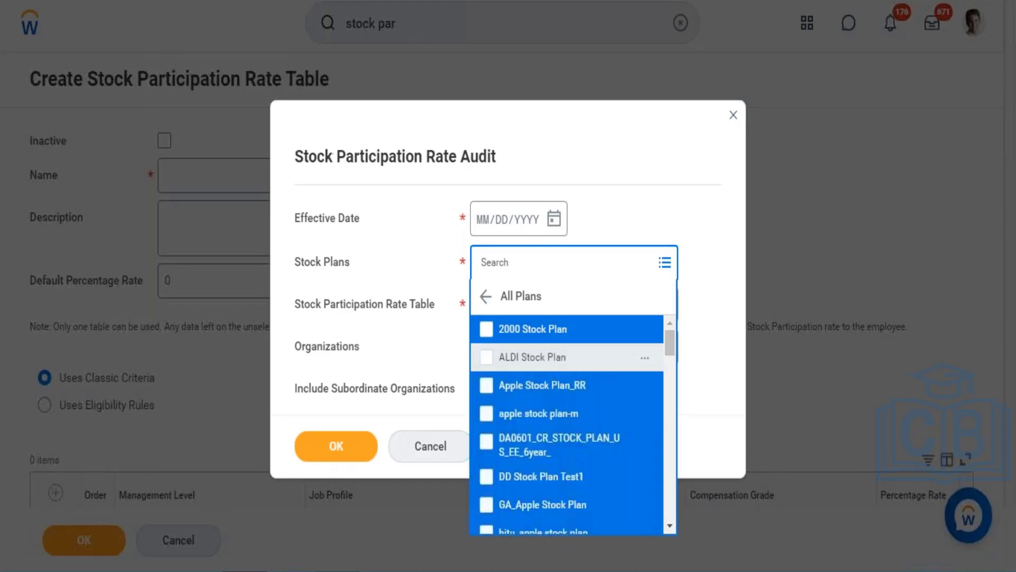
pyautogui.press('Return')
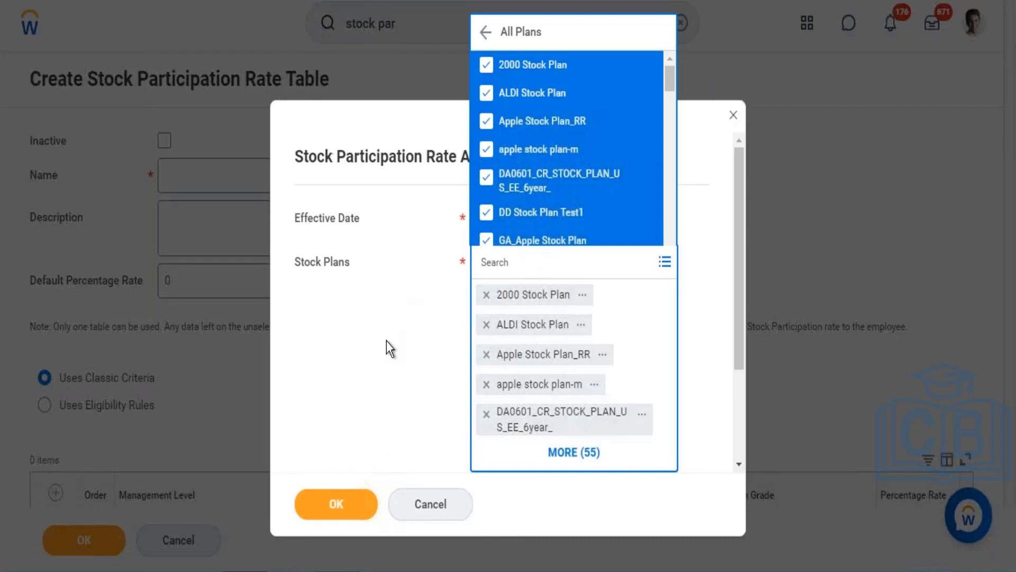
pyautogui.click(387, 341)
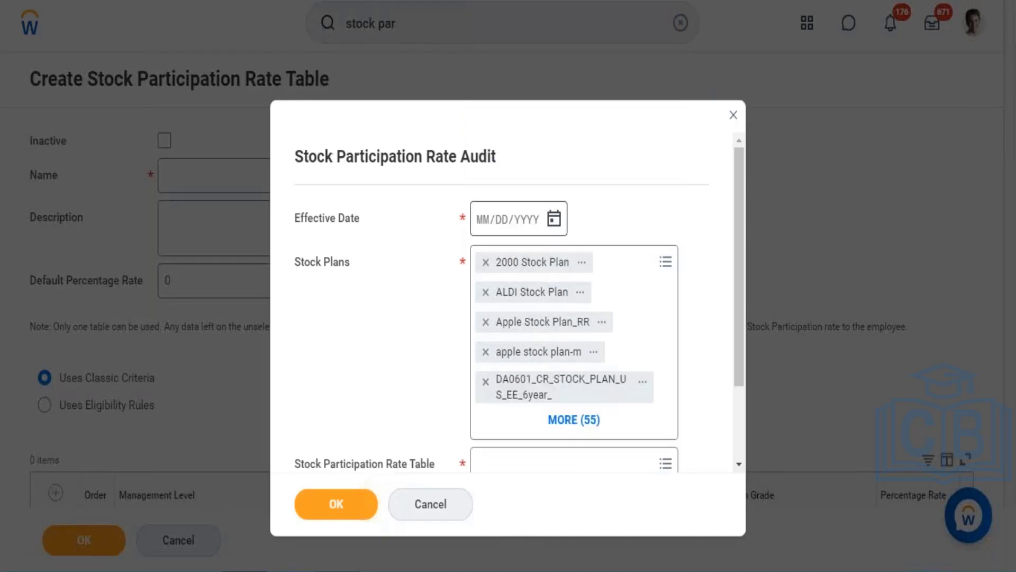
# - Set the audit's effective date to 12/01/2016
pyautogui.click(480, 223)
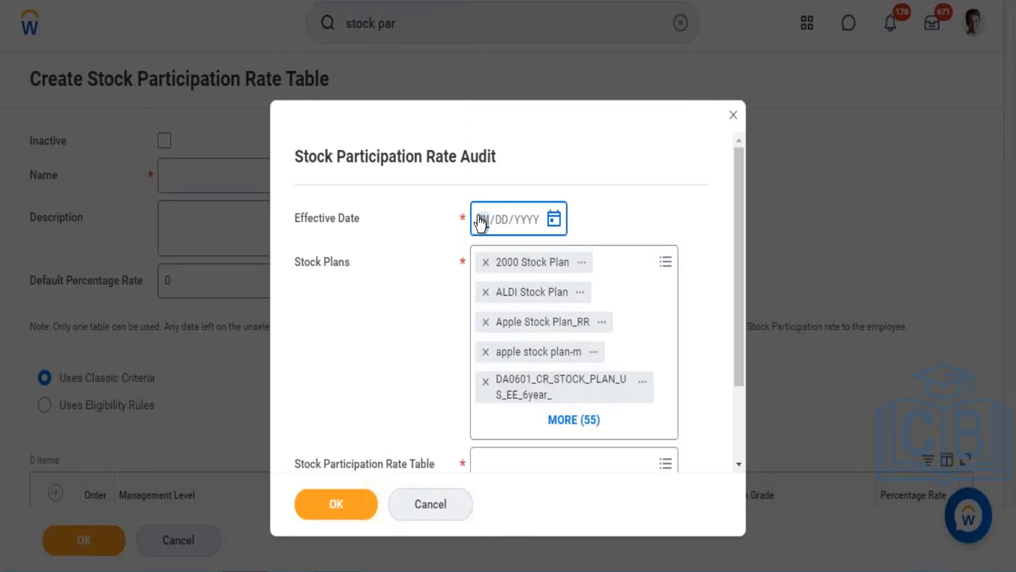
pyautogui.write('12/01/206')
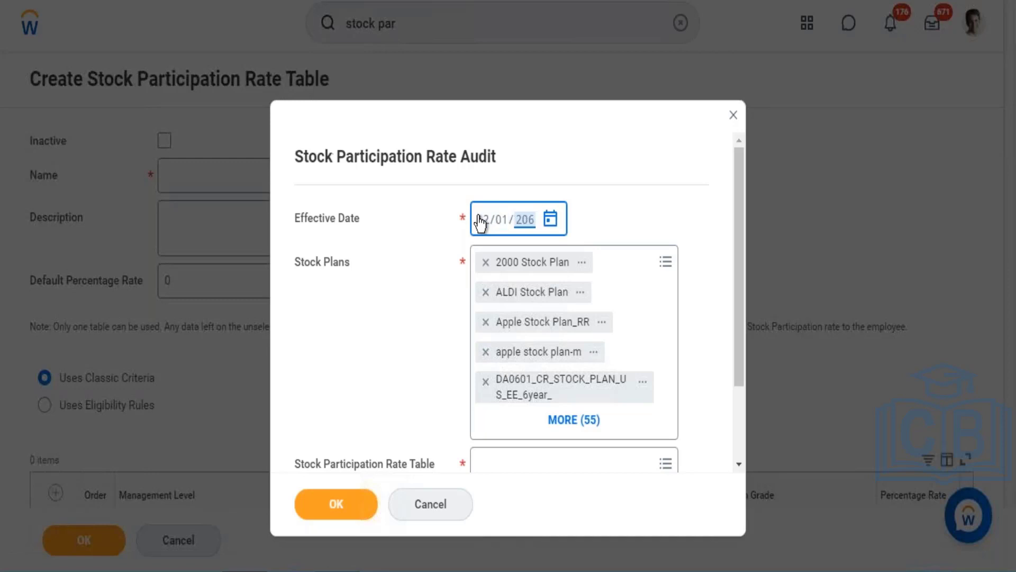
pyautogui.click(502, 219)
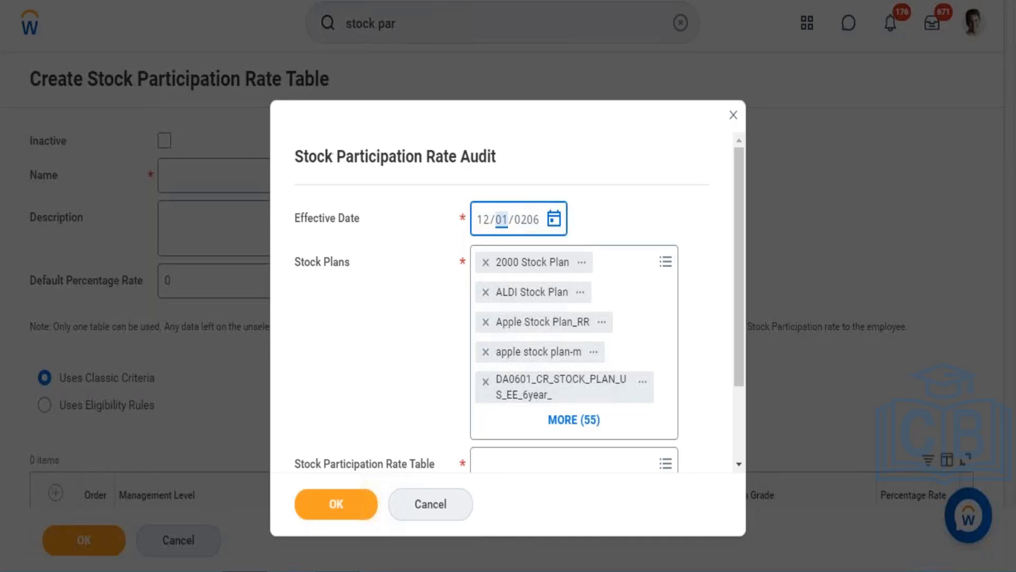
pyautogui.click(524, 220)
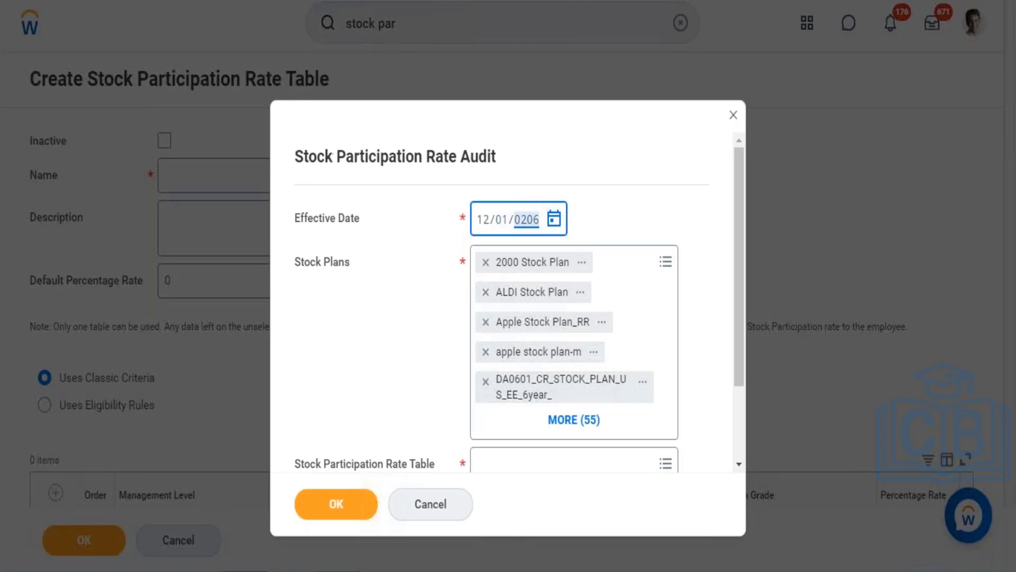
pyautogui.write('2016')
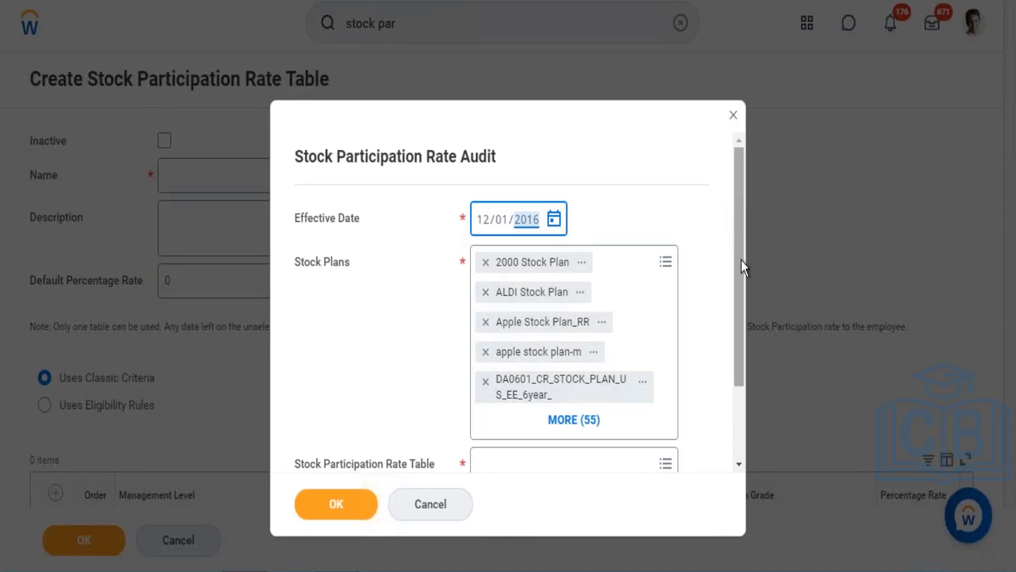
# - Choose the active Stock Participation Rate by Management Level table for the audit and run the report
pyautogui.scroll(-2, 741, 260)
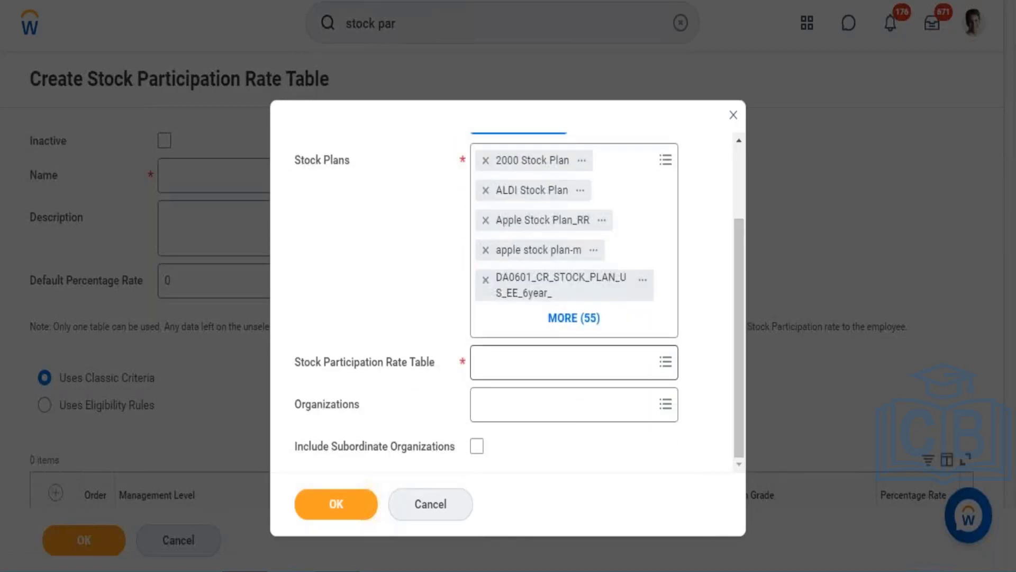
pyautogui.click(576, 362)
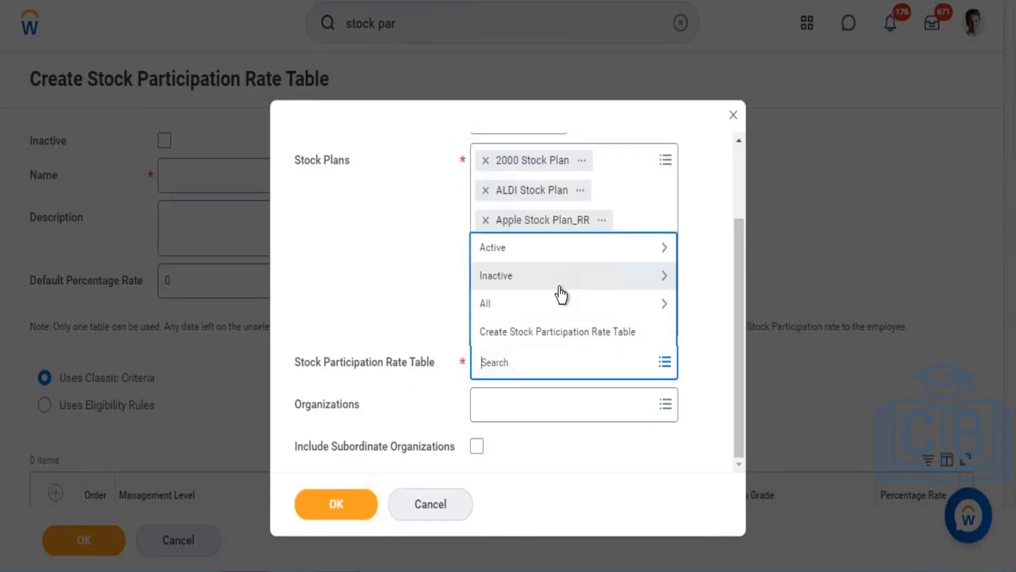
pyautogui.click(548, 252)
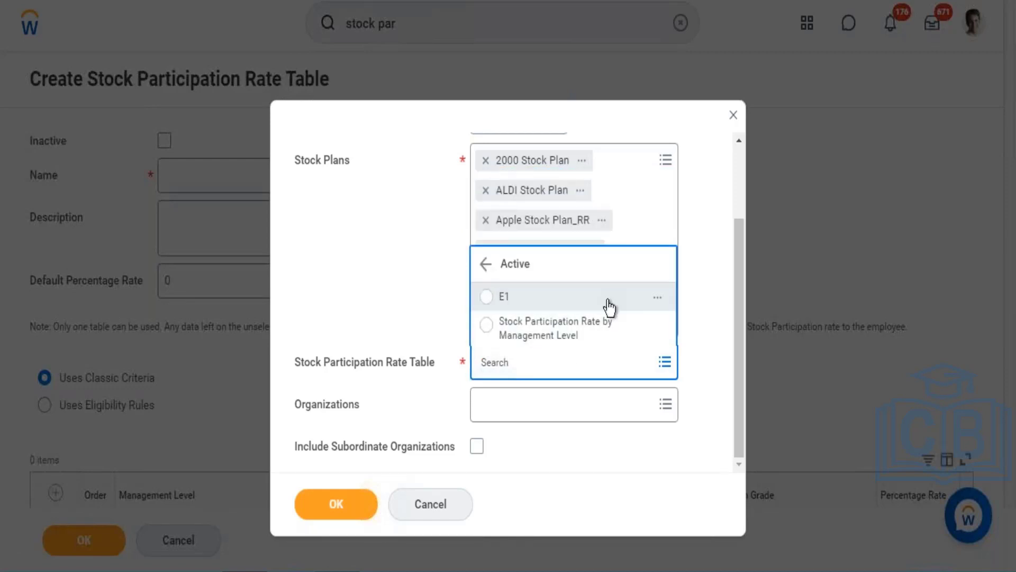
pyautogui.click(609, 306)
pyautogui.click(562, 331)
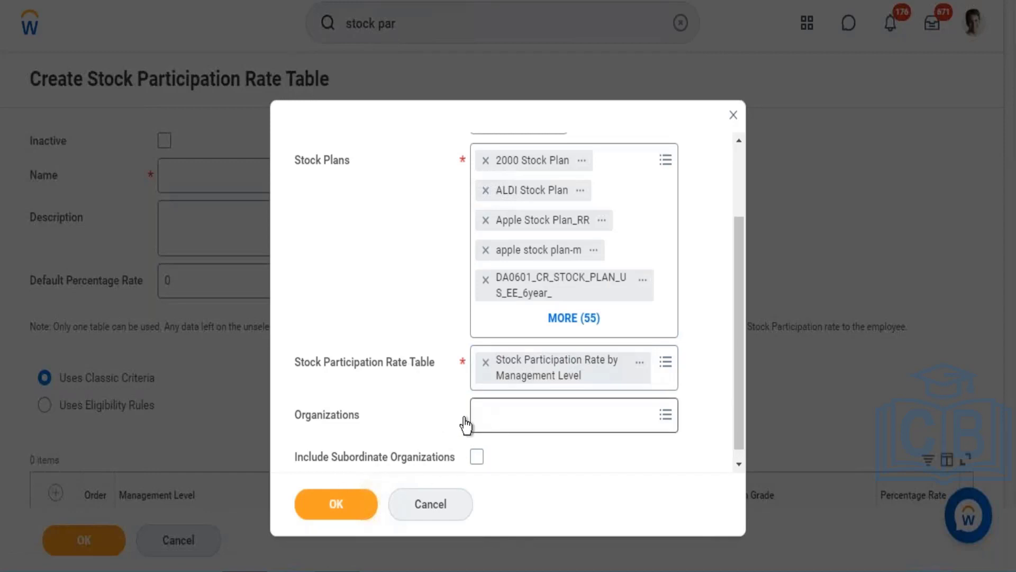
pyautogui.click(362, 509)
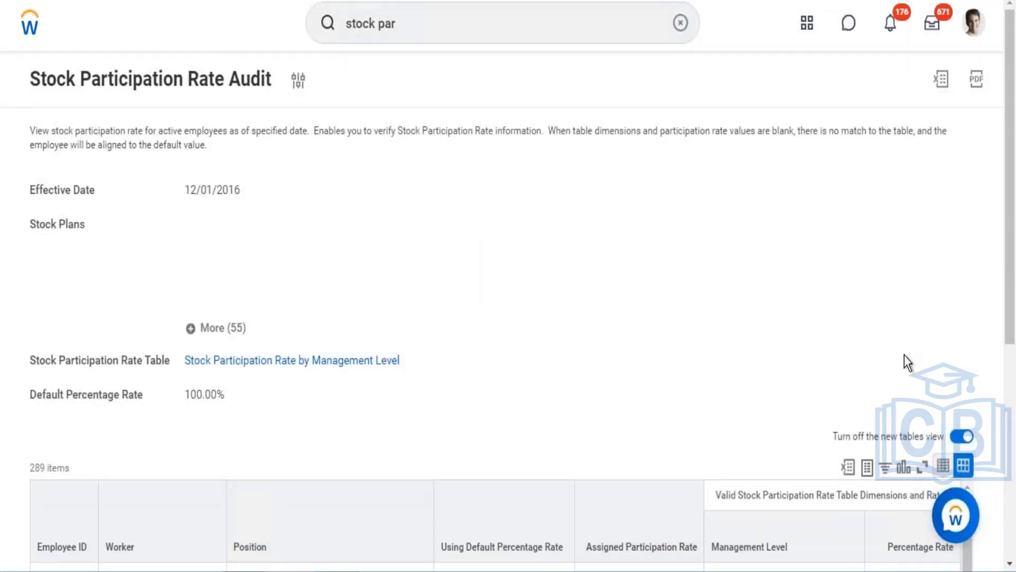
# - Scroll through the audit results to review each employee's assigned participation rate and management level
pyautogui.moveTo(1014, 227); pyautogui.dragTo(994, 434)
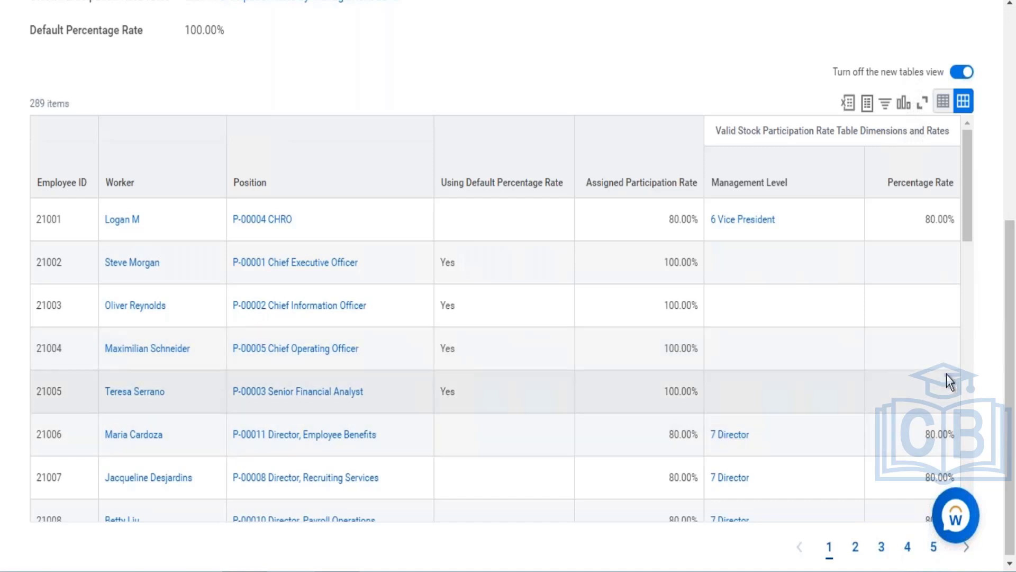
pyautogui.moveTo(1015, 342); pyautogui.dragTo(1011, 403)
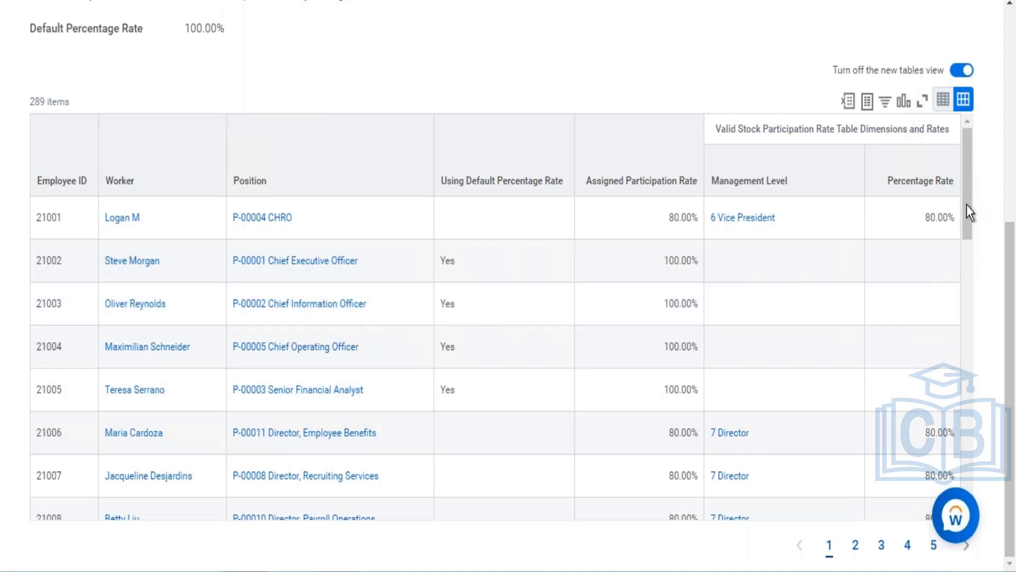
pyautogui.moveTo(966, 201); pyautogui.dragTo(966, 202)
pyautogui.moveTo(965, 240); pyautogui.dragTo(954, 462)
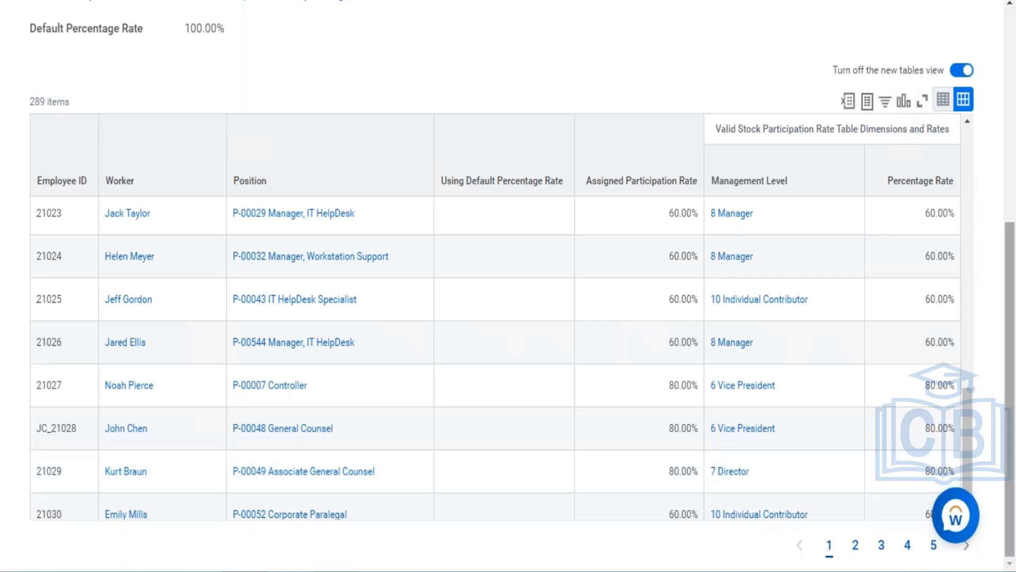
pyautogui.moveTo(1011, 486); pyautogui.dragTo(1002, 193)
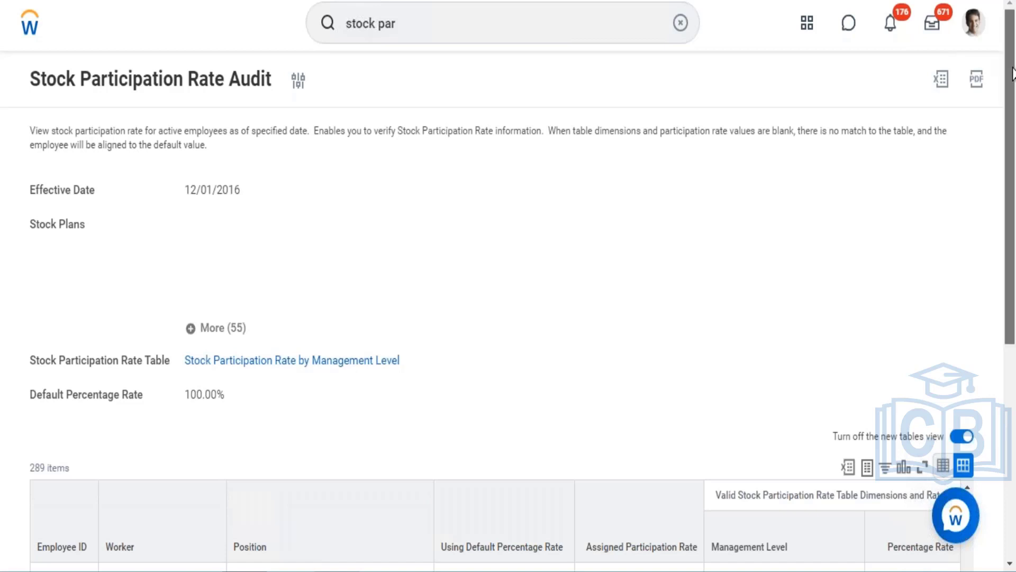
pyautogui.moveTo(1009, 153); pyautogui.dragTo(1014, 64)
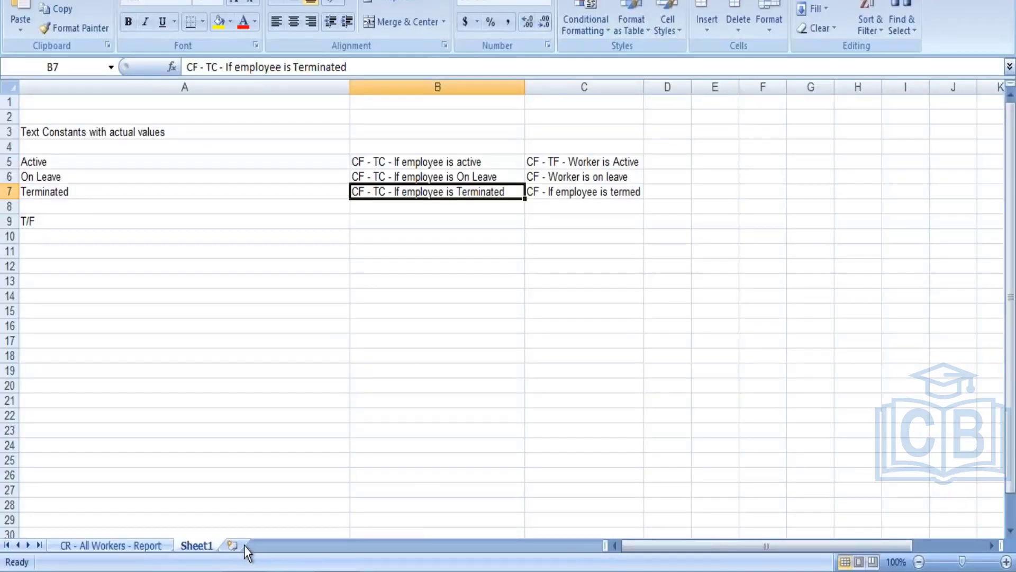
# - Switch to the Excel workbook, add a new worksheet and widen column A
pyautogui.click(237, 545)
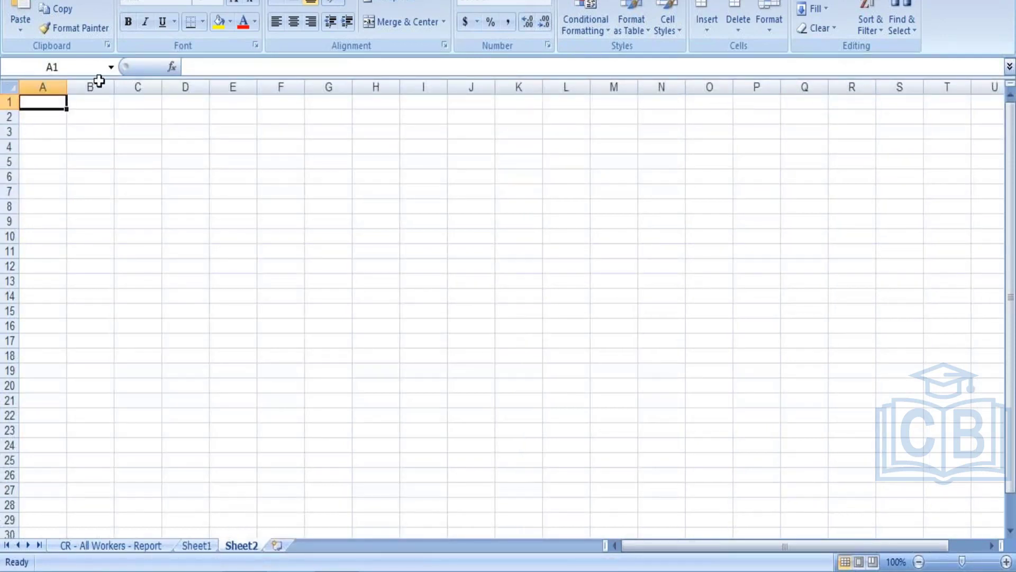
pyautogui.moveTo(67, 87); pyautogui.dragTo(193, 87)
pyautogui.click(89, 181)
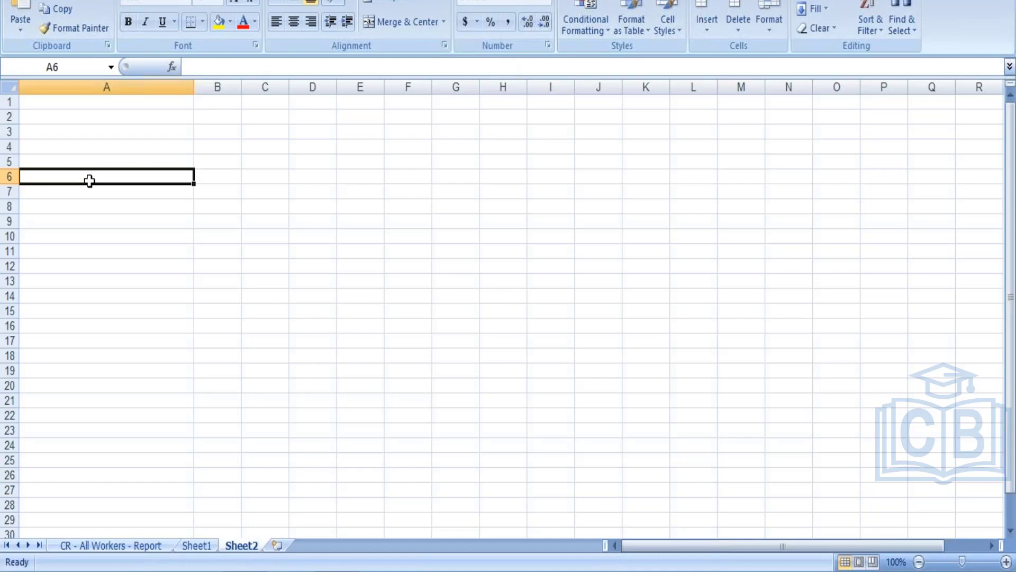
# - Enter Amount, Percen, Unit and Matrix in cells A6 through A9 of the new sheet
pyautogui.write('mount')
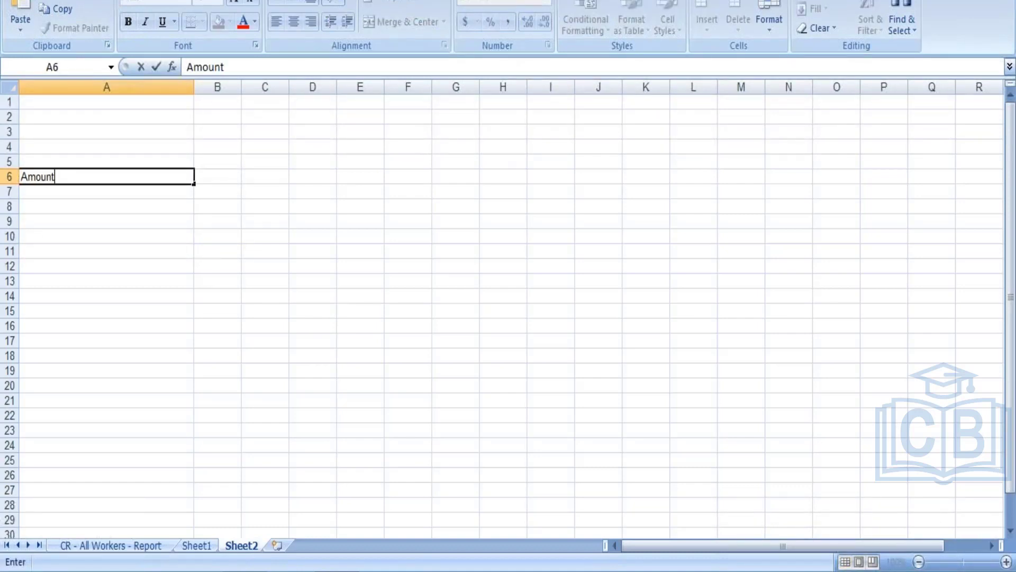
pyautogui.click(84, 192)
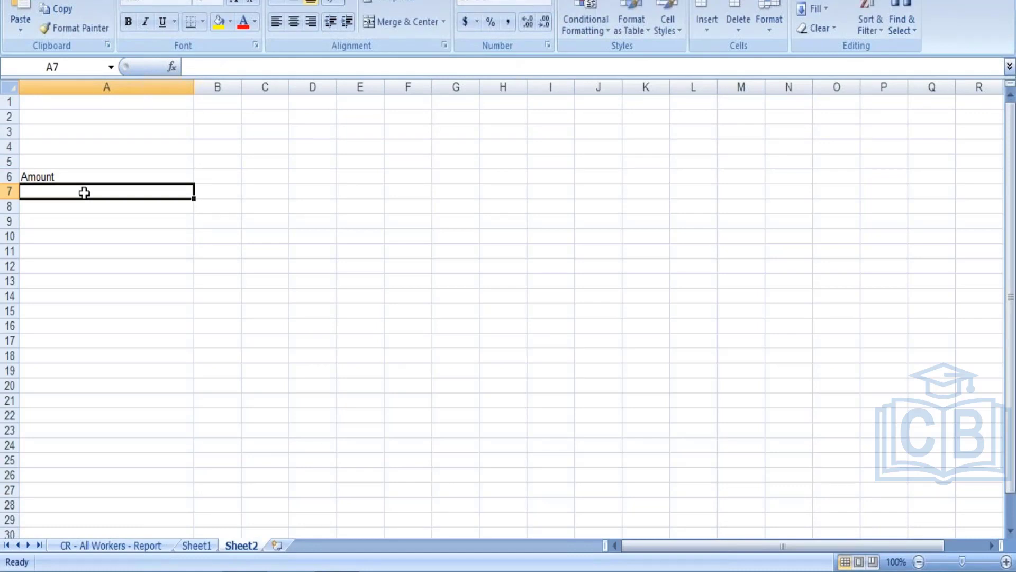
pyautogui.write('Percen')
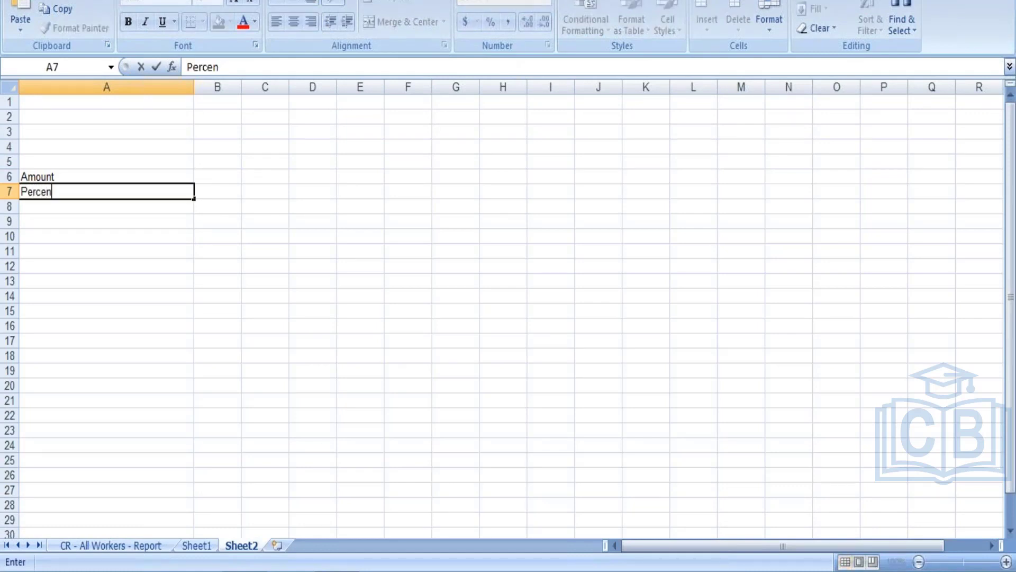
pyautogui.press('Tab')
pyautogui.click(53, 207)
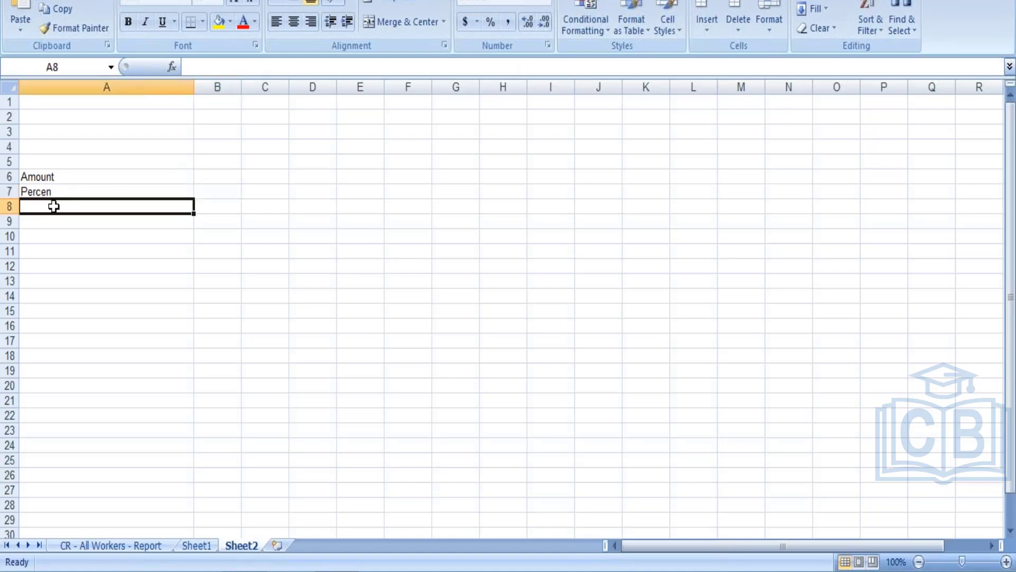
pyautogui.write('Unit')
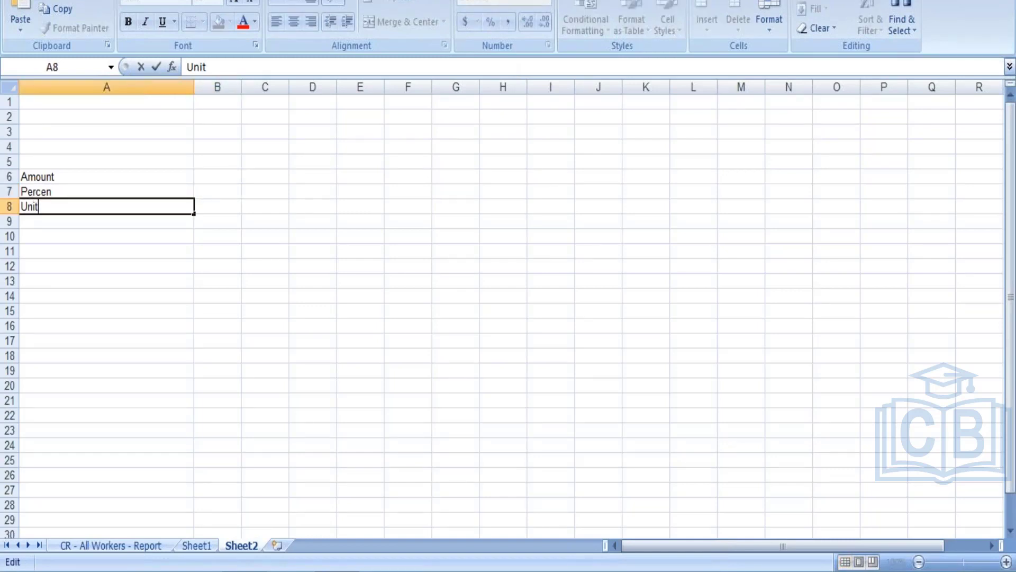
pyautogui.click(55, 218)
pyautogui.write('Ma')
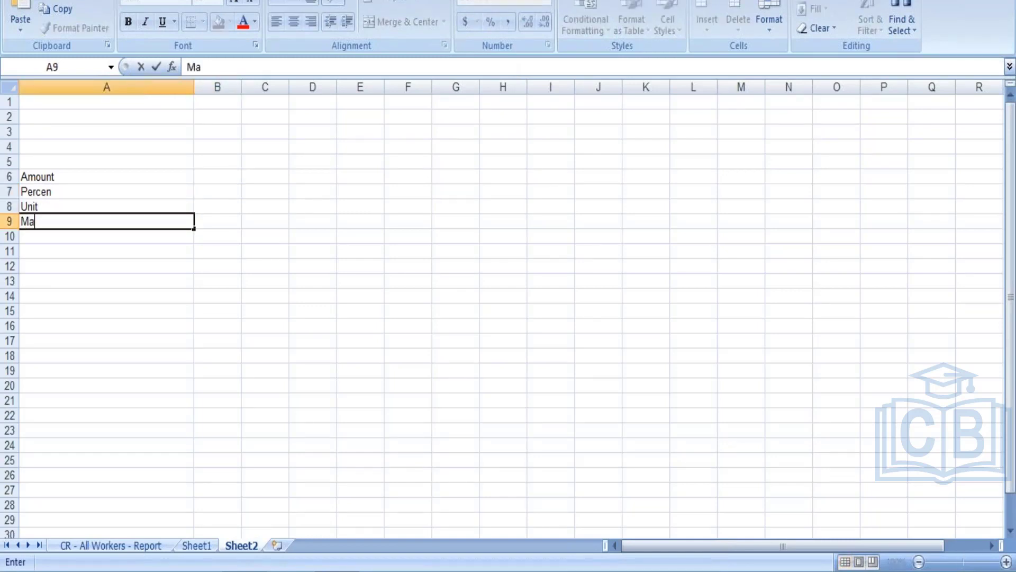
pyautogui.write('trix')
pyautogui.moveTo(53, 166); pyautogui.dragTo(56, 235)
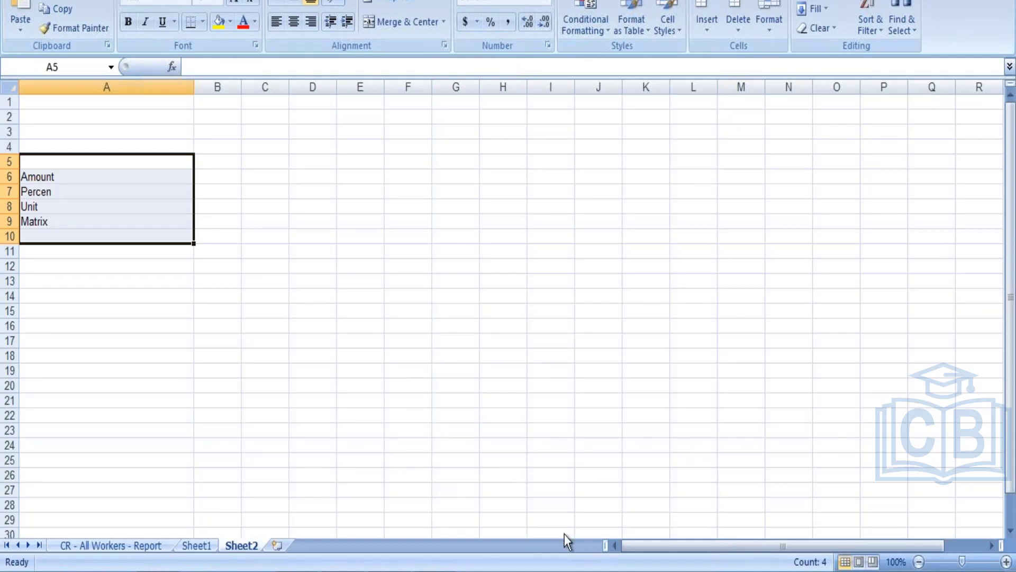
pyautogui.click(469, 425)
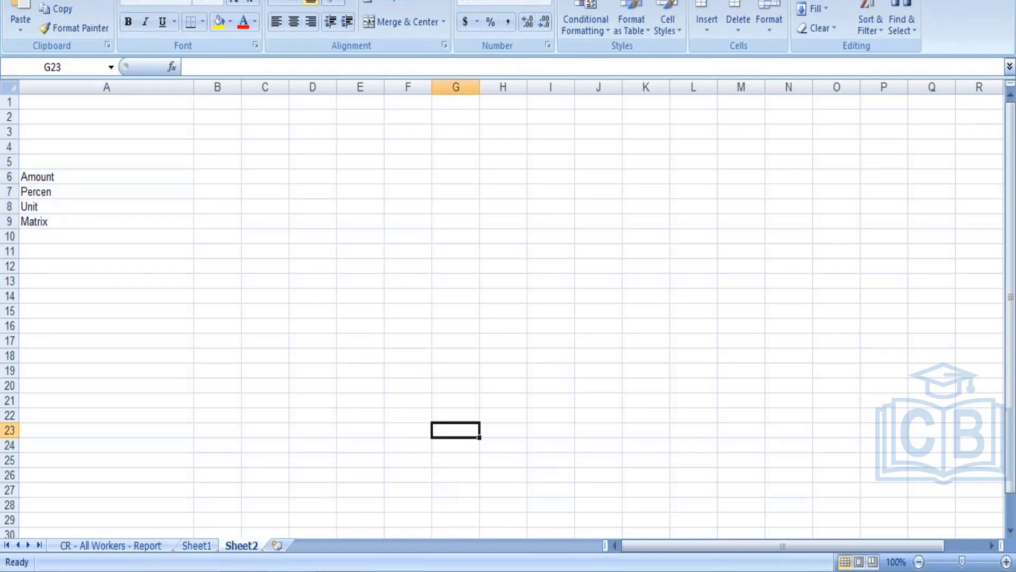
pyautogui.click(445, 331)
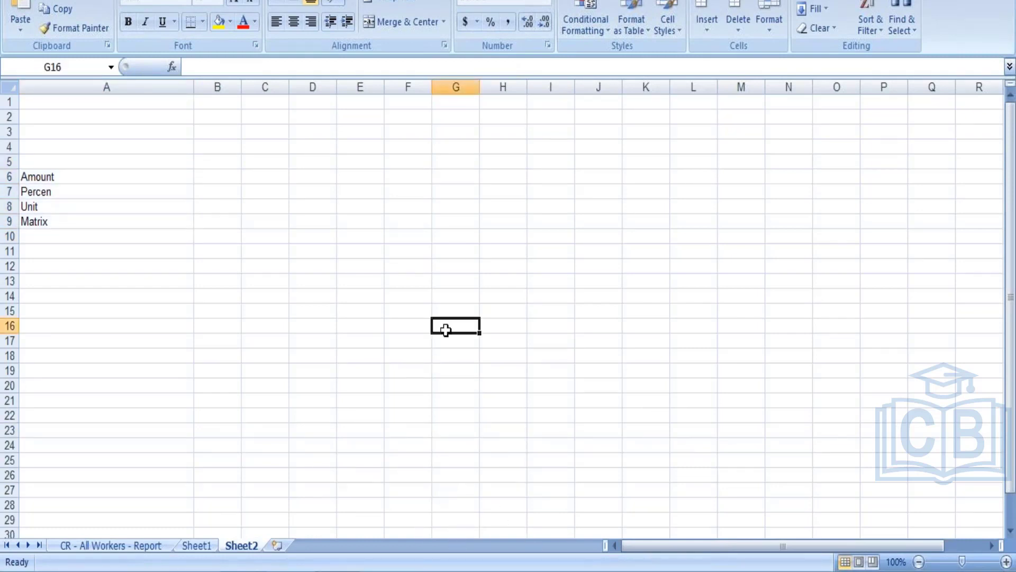
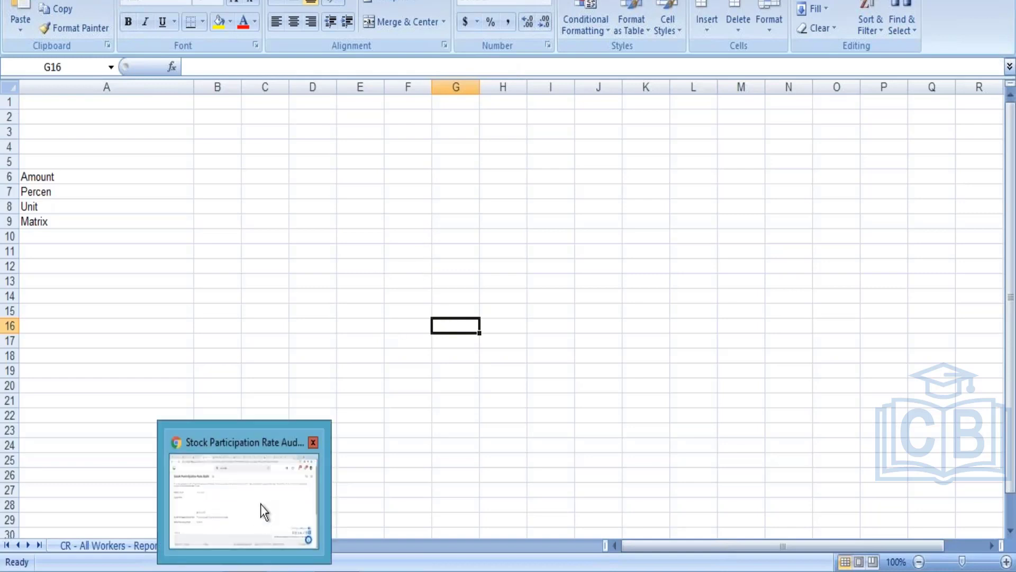
# - Switch back to Workday and open the Create Stock Plan task
pyautogui.click(261, 504)
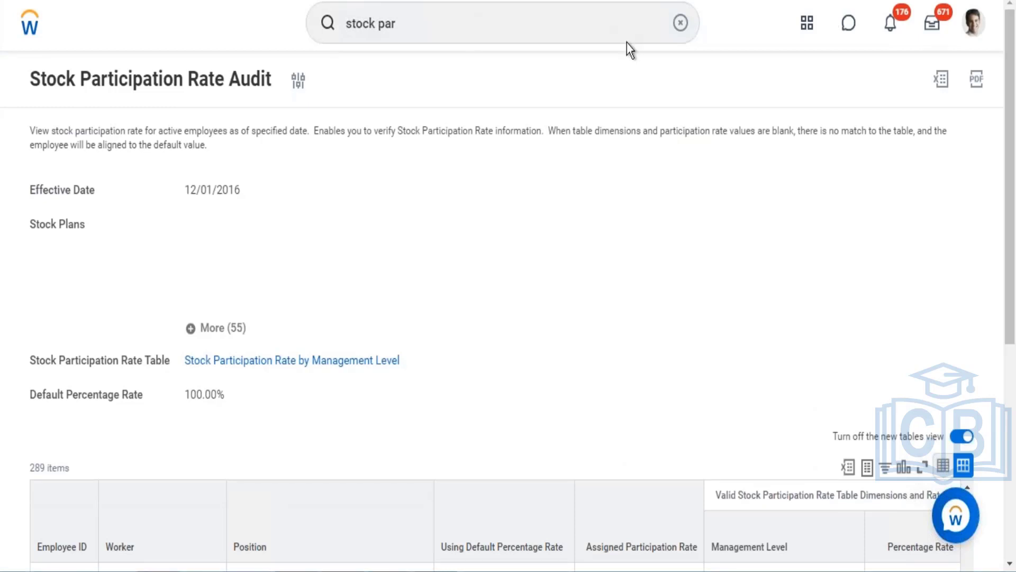
pyautogui.click(683, 24)
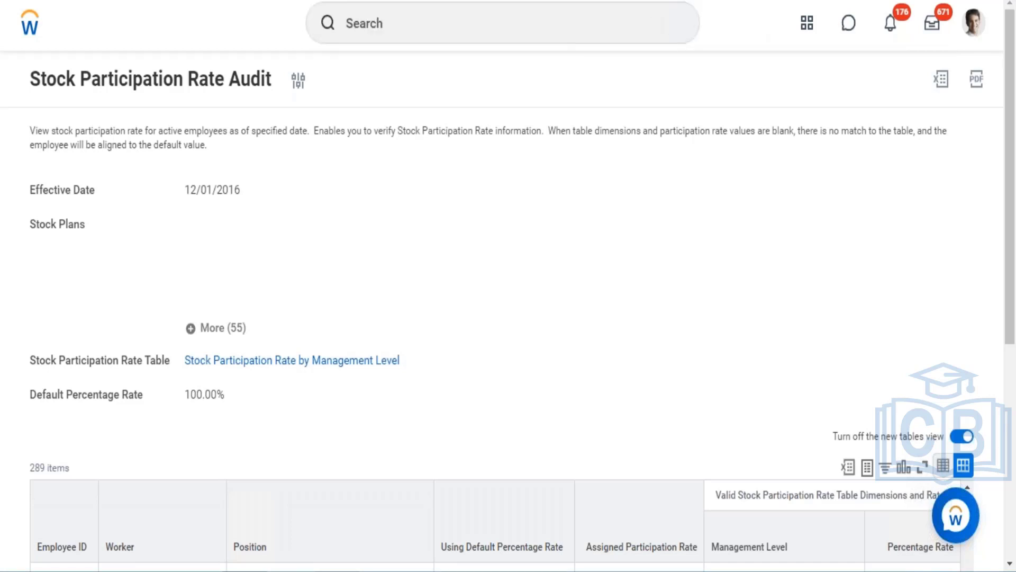
pyautogui.click(585, 21)
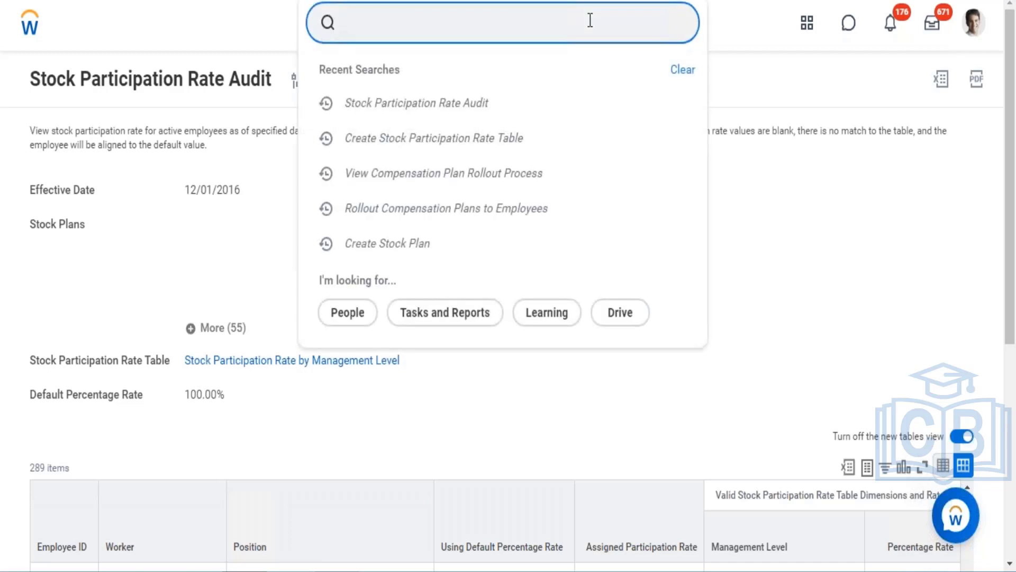
pyautogui.write('create stock p')
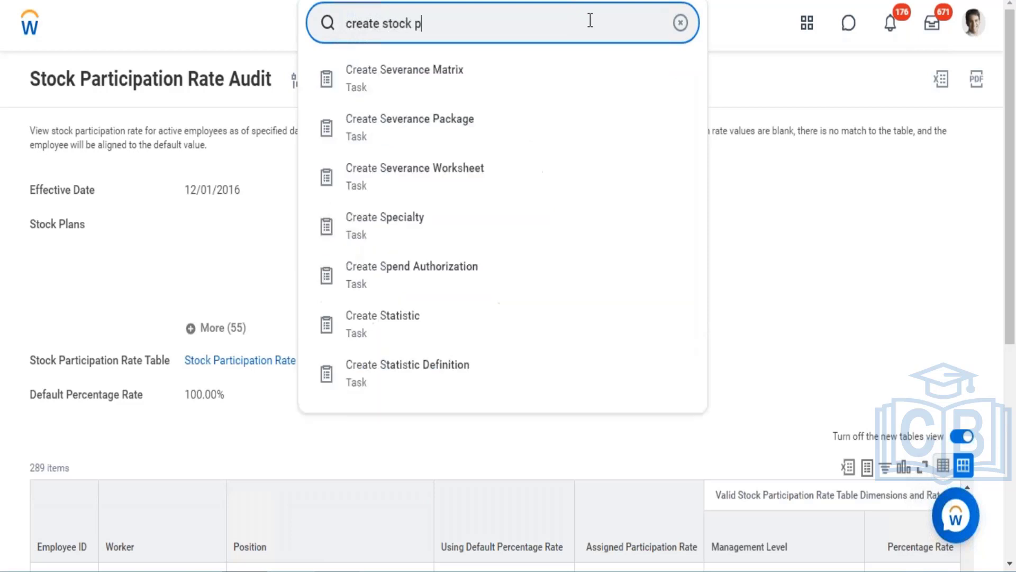
pyautogui.write('la')
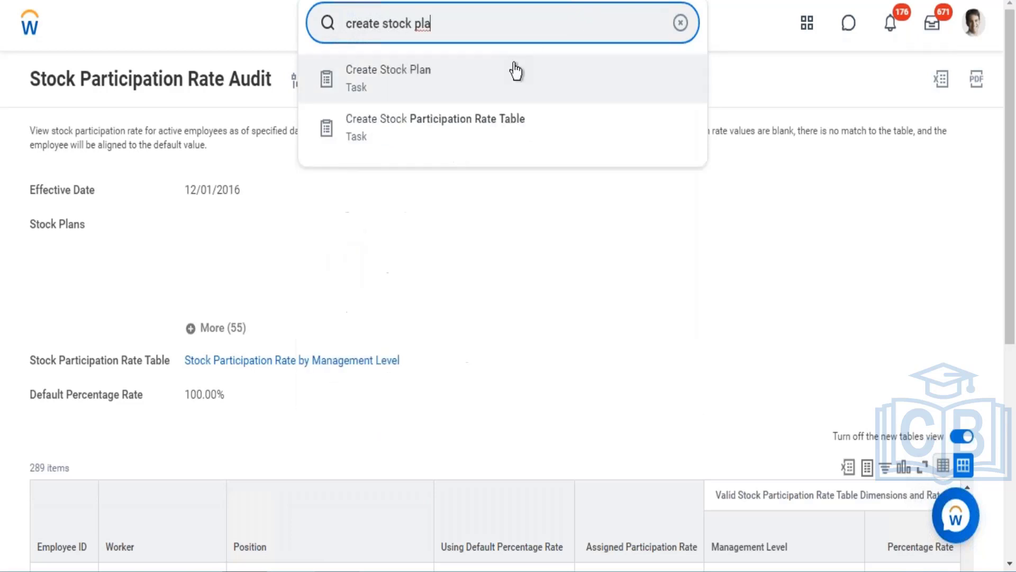
pyautogui.click(422, 100)
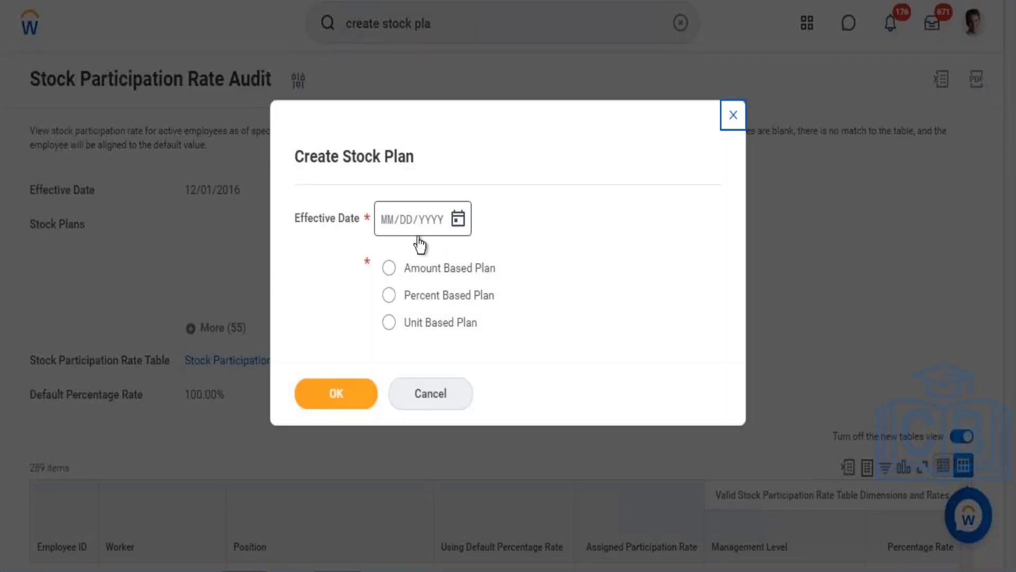
# - Start a Percent Based Plan stock plan with effective date 09/20/2021
pyautogui.click(388, 225)
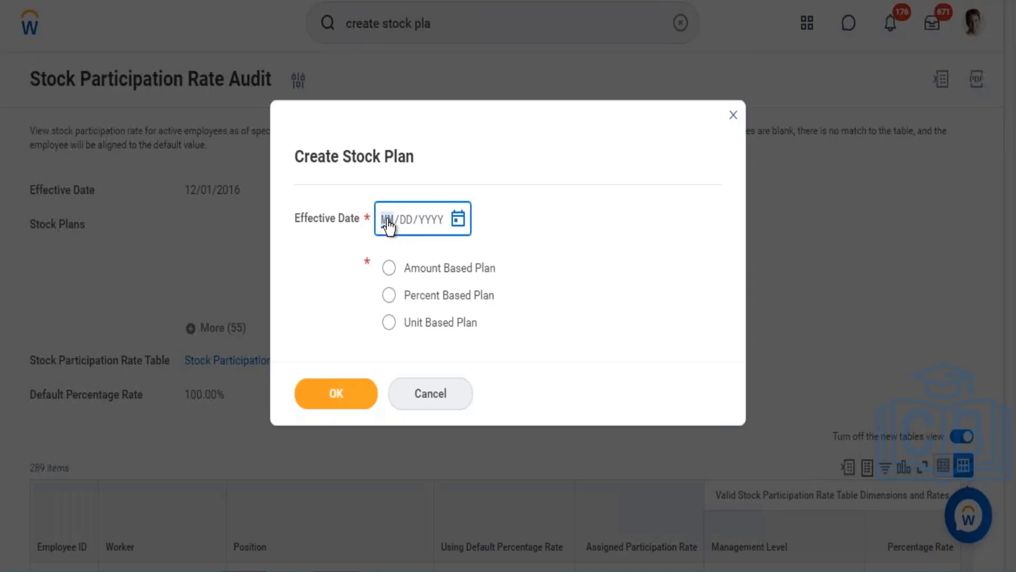
pyautogui.click(462, 222)
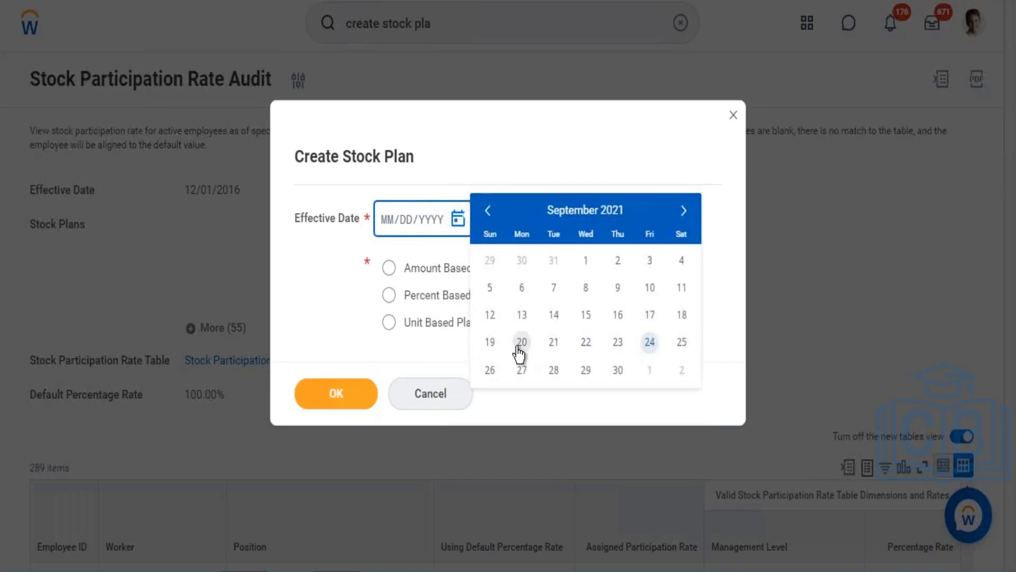
pyautogui.click(522, 343)
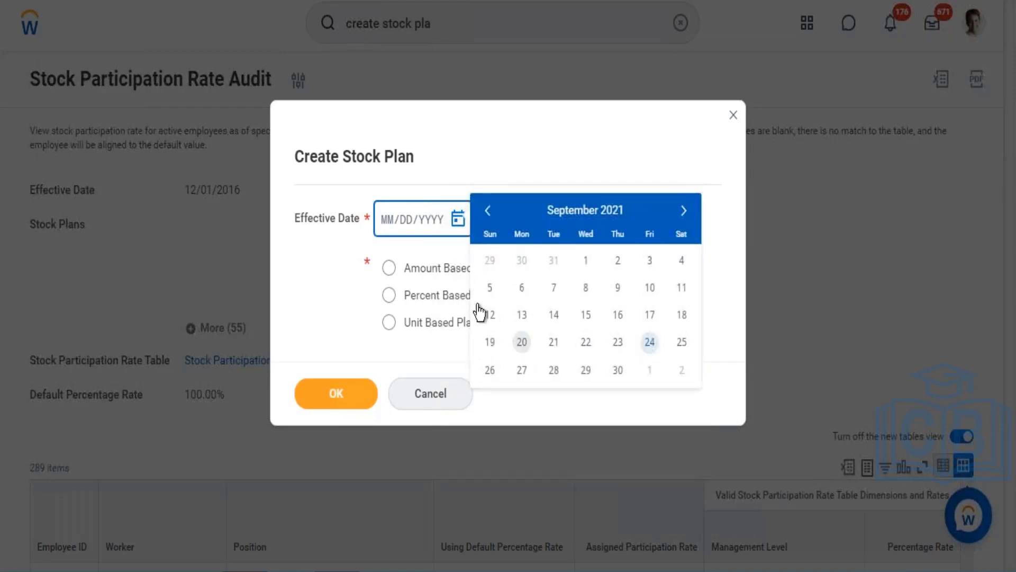
pyautogui.click(414, 301)
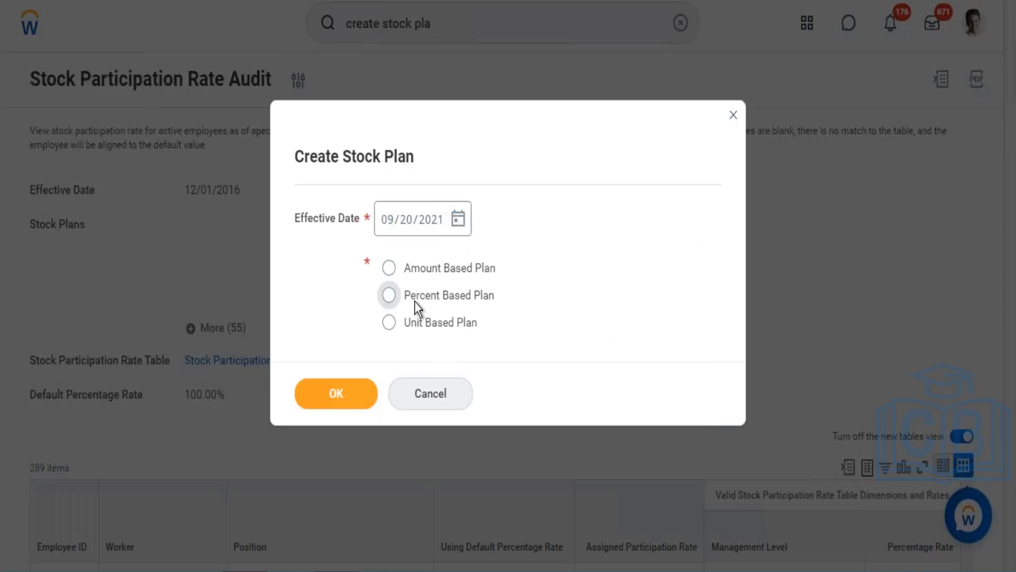
pyautogui.click(414, 301)
pyautogui.click(351, 394)
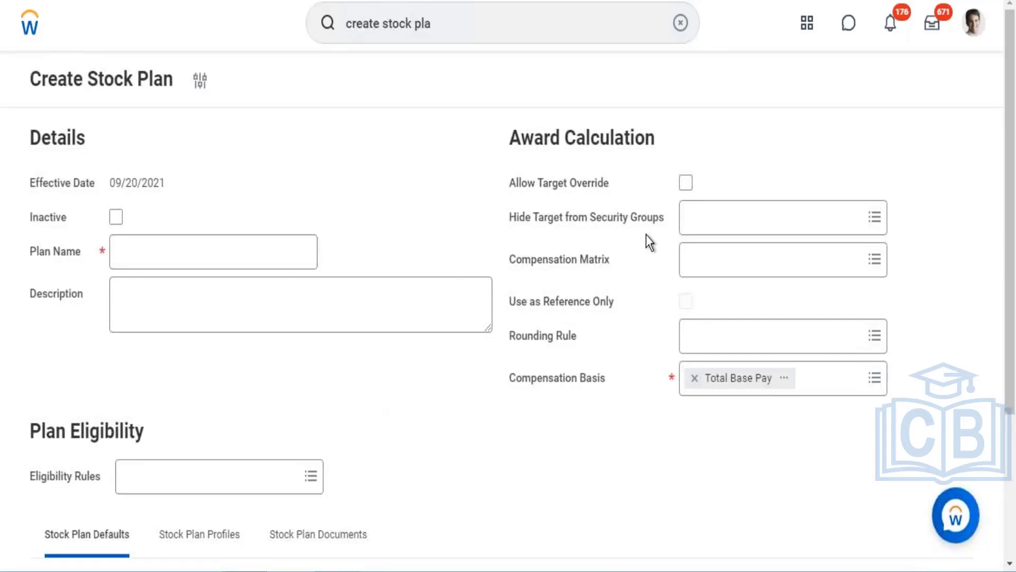
# - Name the stock plan WD - Deferred Stock
pyautogui.click(242, 252)
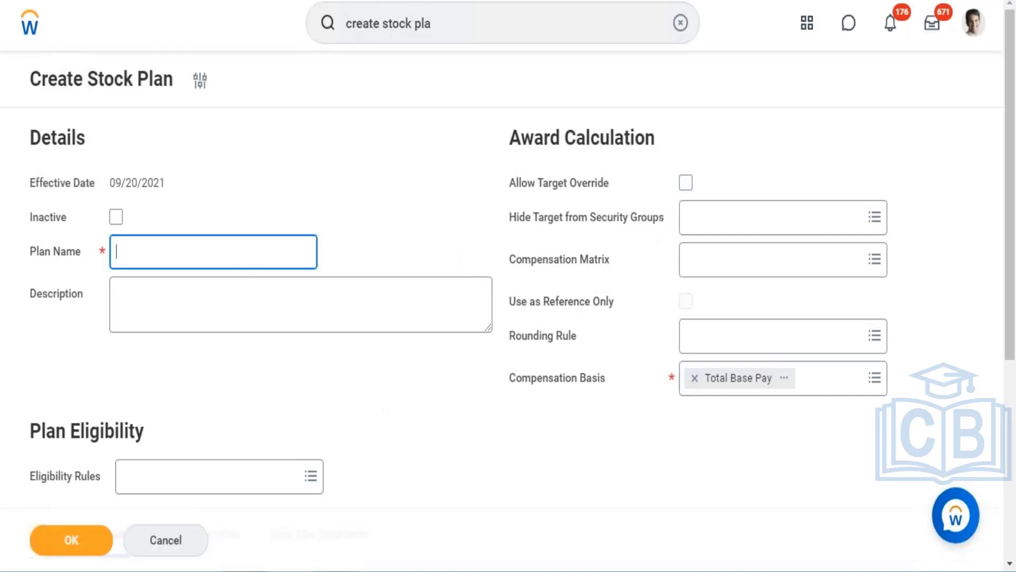
pyautogui.write('WD - Deferred Stock')
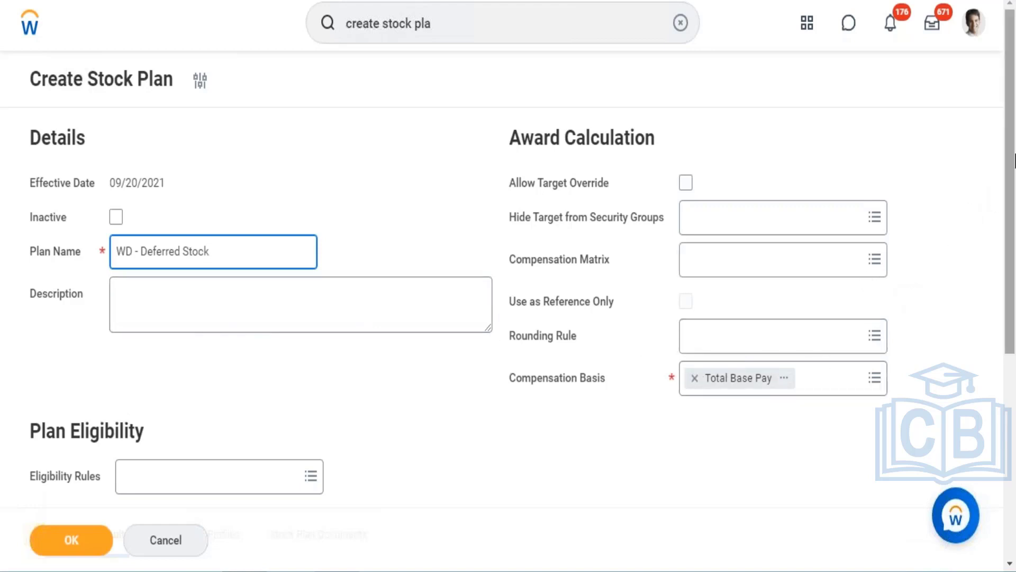
# - Set the annual Target % in the stock plan defaults to 100
pyautogui.moveTo(1012, 161); pyautogui.dragTo(1014, 352)
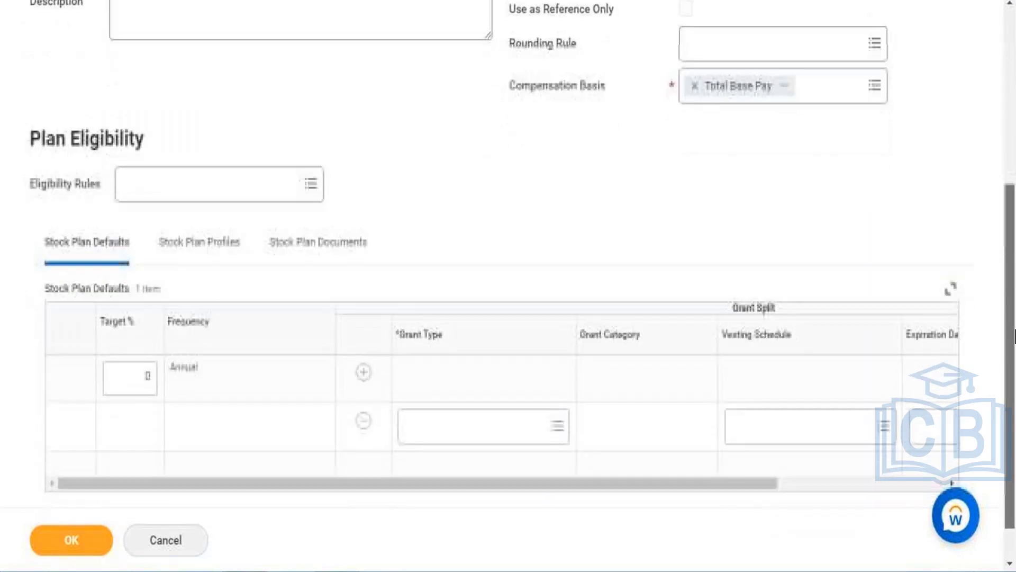
pyautogui.click(144, 373)
pyautogui.write('100')
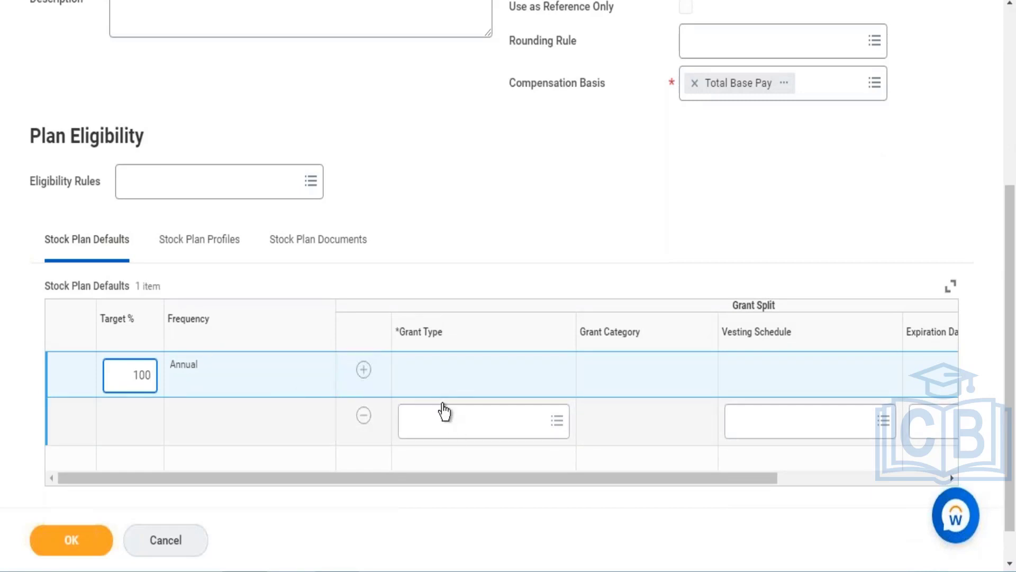
# - Set the grant split's grant type to Restricted Stock
pyautogui.click(486, 428)
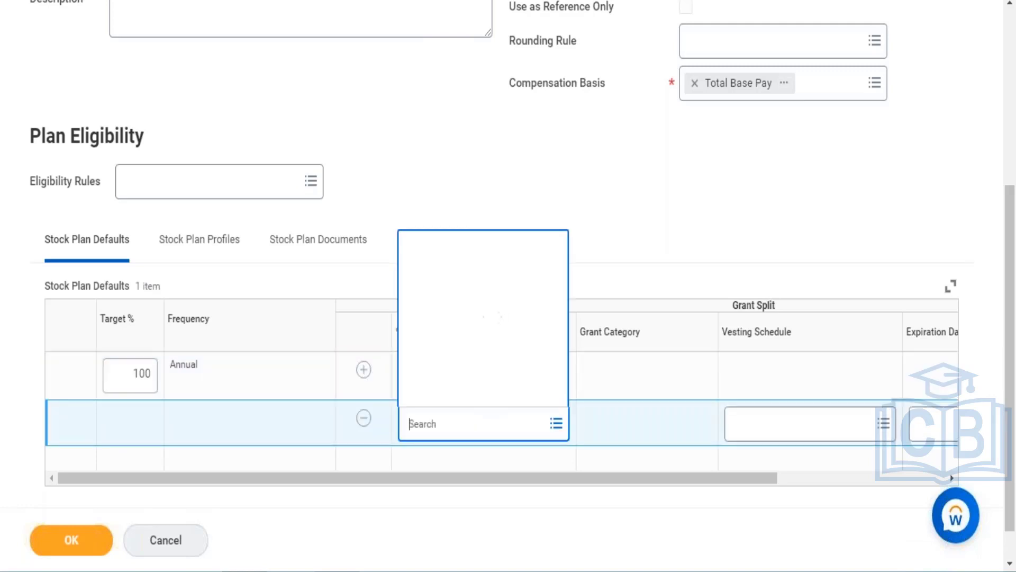
pyautogui.write('restrcited')
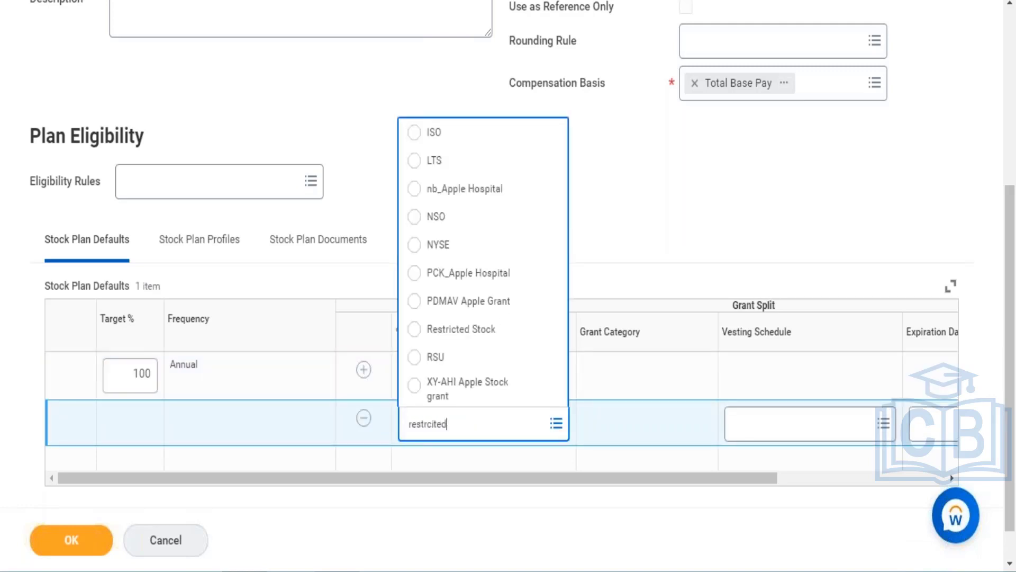
pyautogui.press('BackSpace')
pyautogui.press('BackSpace')
pyautogui.press('BackSpace')
pyautogui.press('BackSpace')
pyautogui.press('BackSpace')
pyautogui.write('icted')
pyautogui.press('Return')
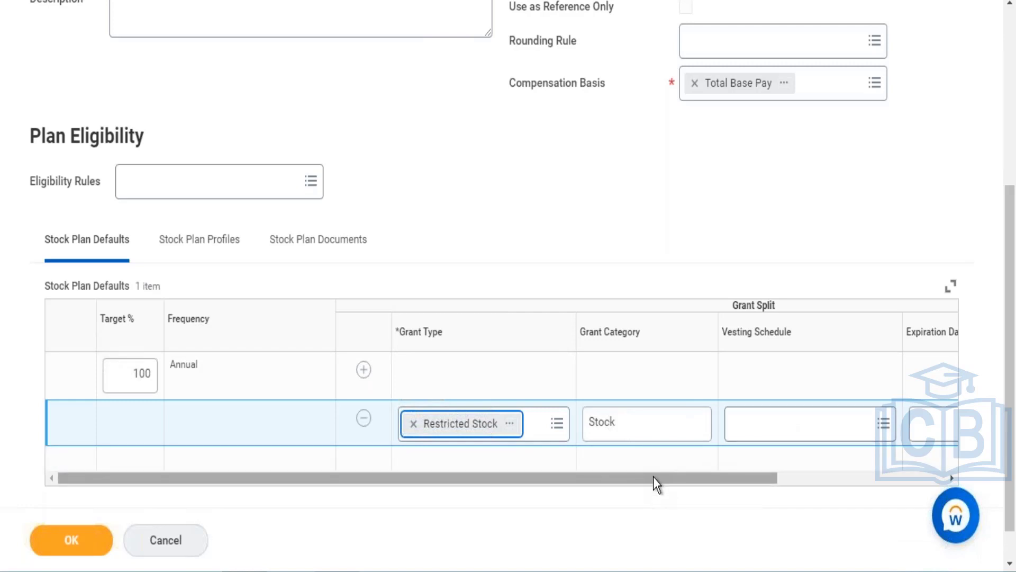
# - Set the grant split's % of Target to 100 and submit the stock plan
pyautogui.moveTo(659, 478); pyautogui.dragTo(903, 447)
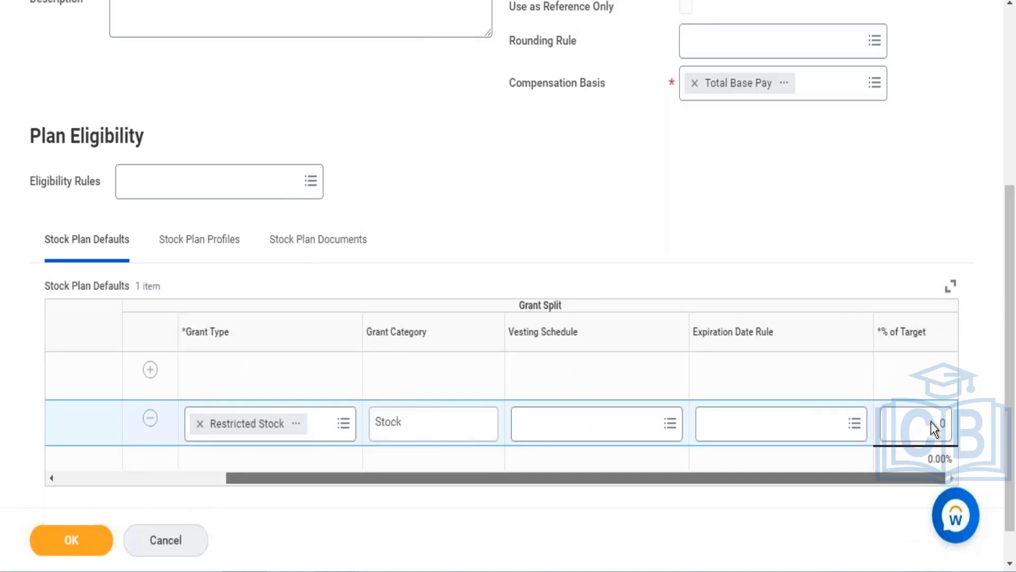
pyautogui.click(919, 418)
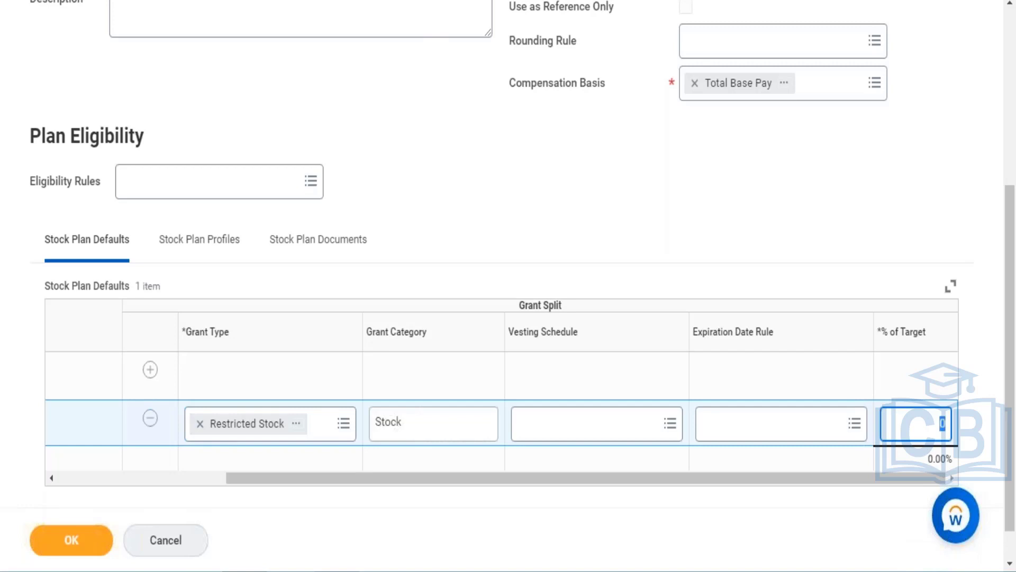
pyautogui.write('100')
pyautogui.click(94, 550)
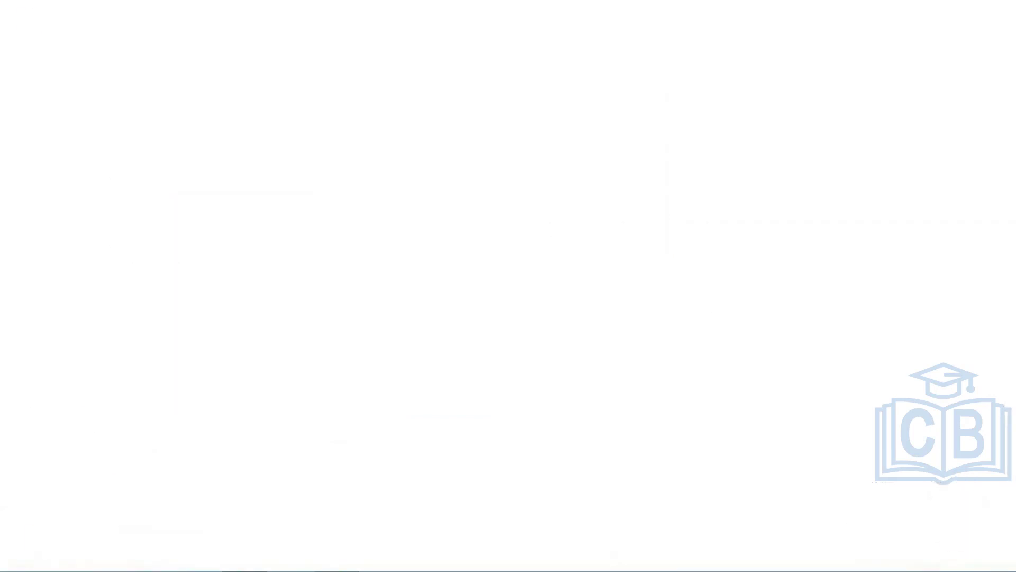
# - Open the Create Deferred Bonus Calculation task
pyautogui.click(401, 24)
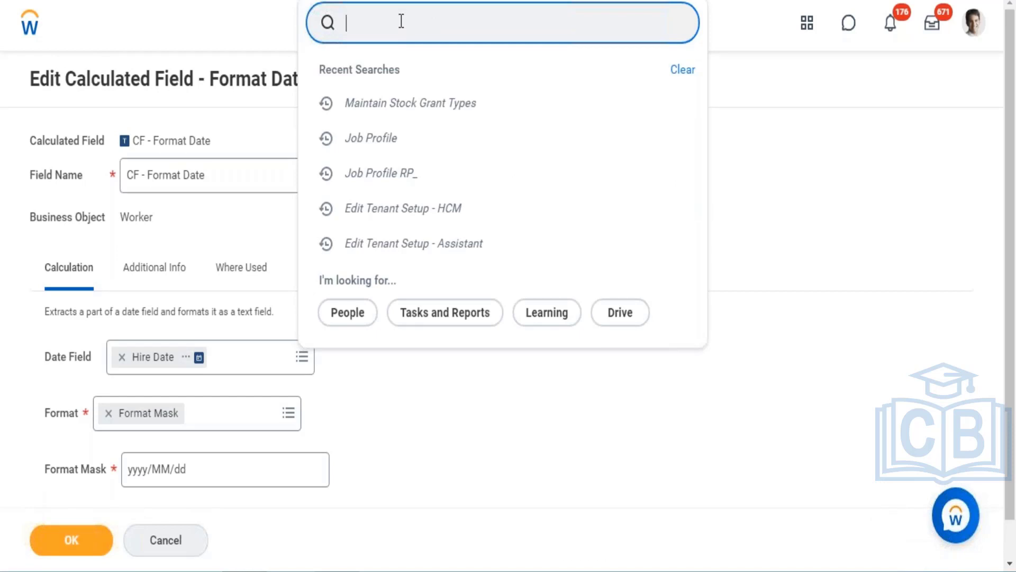
pyautogui.write('create def')
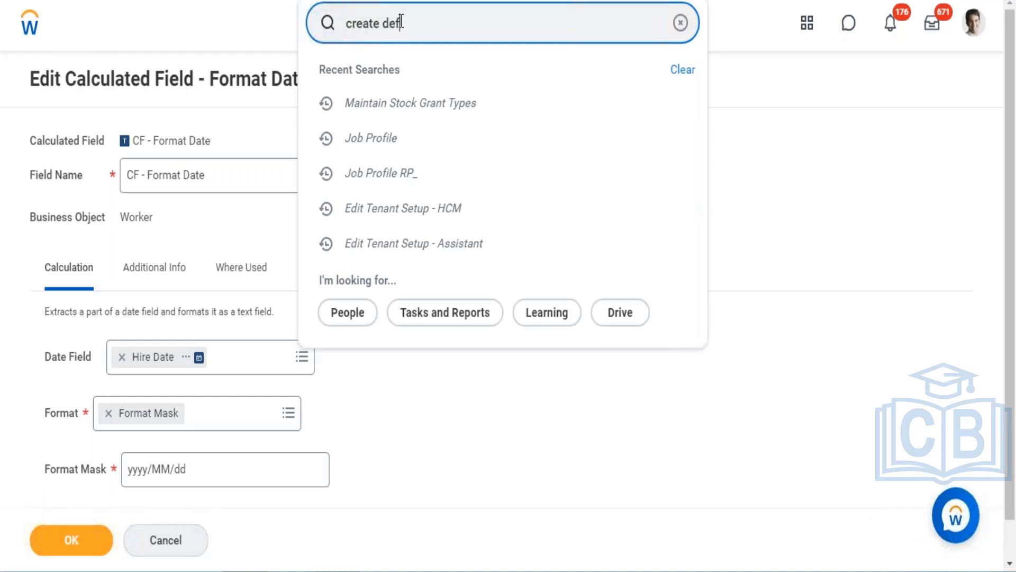
pyautogui.write('erred')
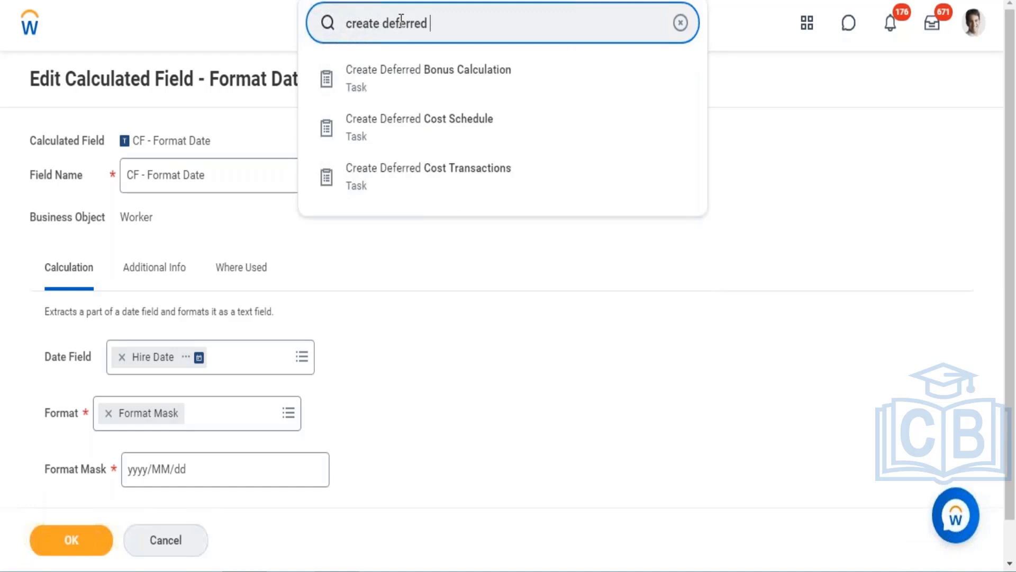
pyautogui.click(410, 77)
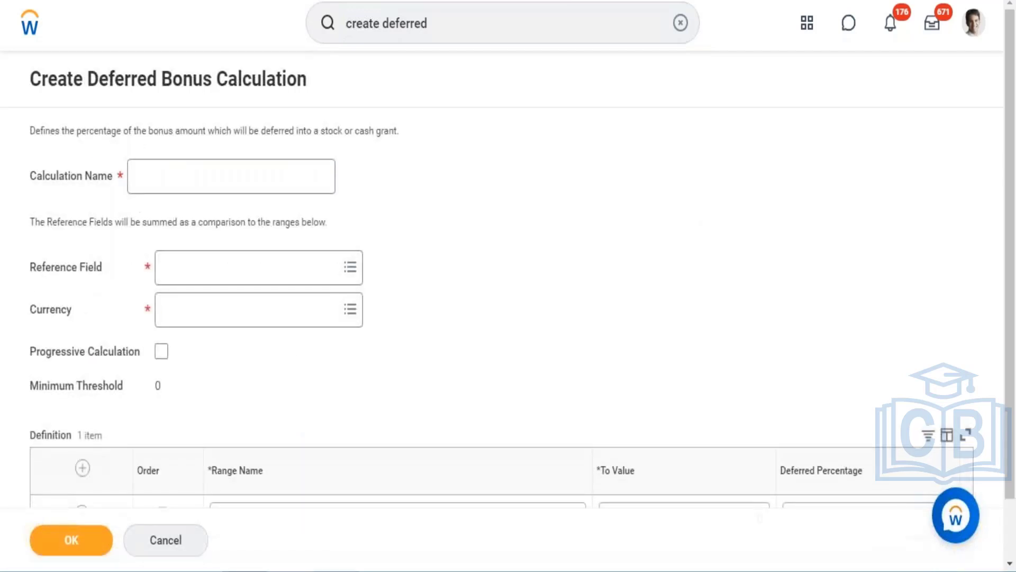
# - Enter WD - Progressive Deferred Payment as the calculation name, then reload the page
pyautogui.click(229, 171)
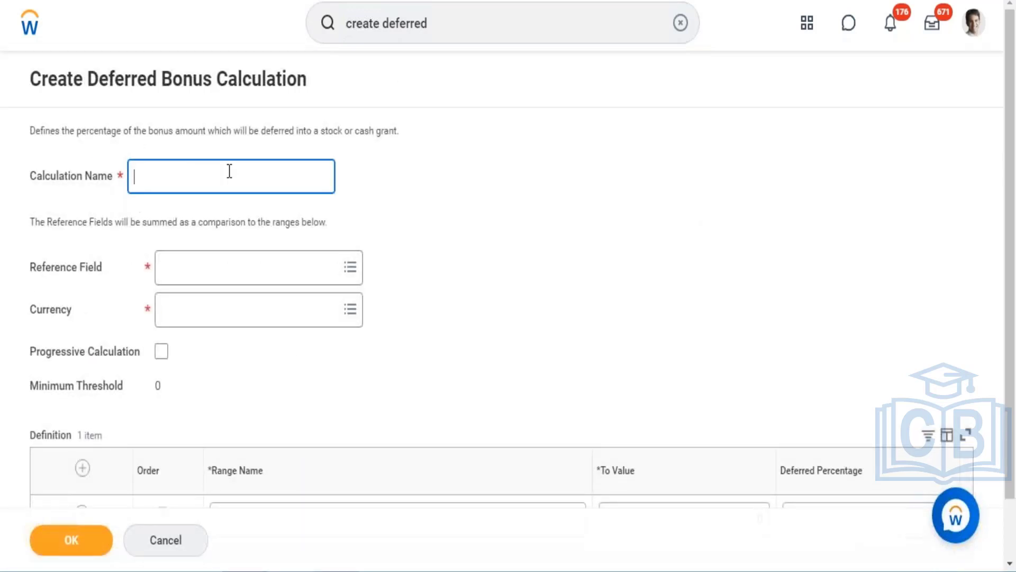
pyautogui.write('WD - Progressive De')
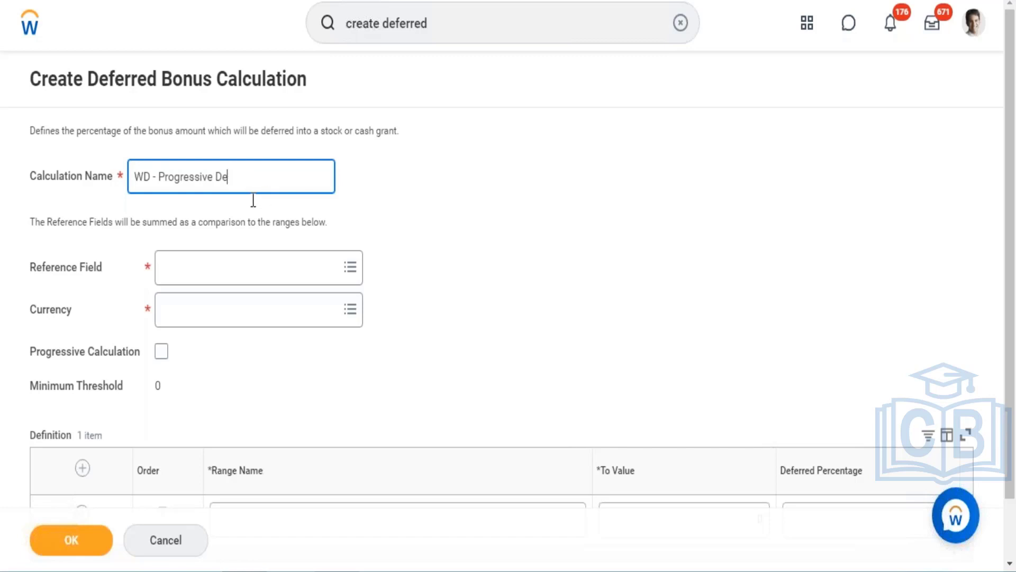
pyautogui.write('erred f')
pyautogui.press('BackSpace')
pyautogui.press('BackSpace')
pyautogui.press('BackSpace')
pyautogui.press('BackSpace')
pyautogui.press('BackSpace')
pyautogui.press('BackSpace')
pyautogui.write('ferred M')
pyautogui.press('BackSpace')
pyautogui.write('Payment')
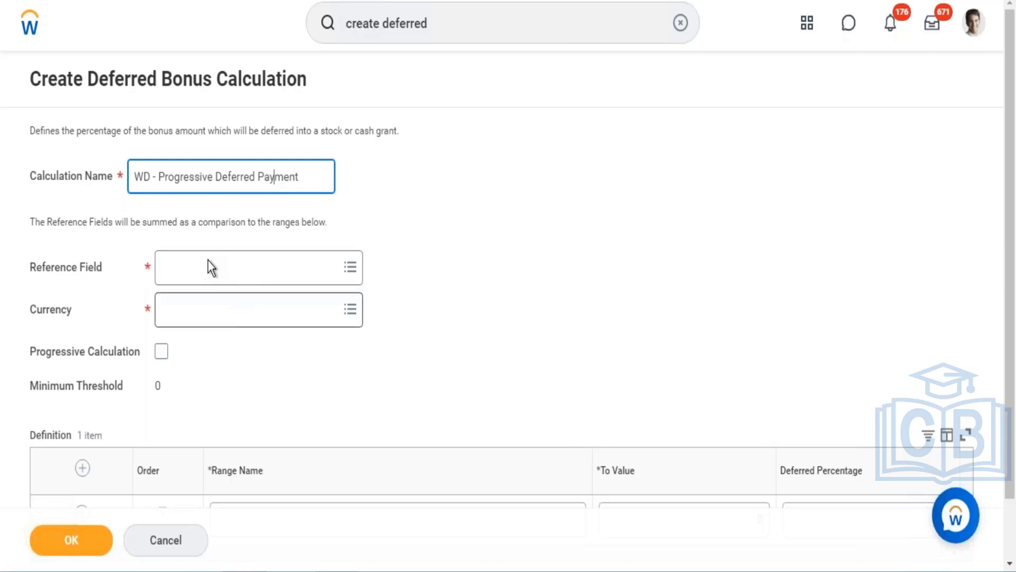
pyautogui.press('F5')
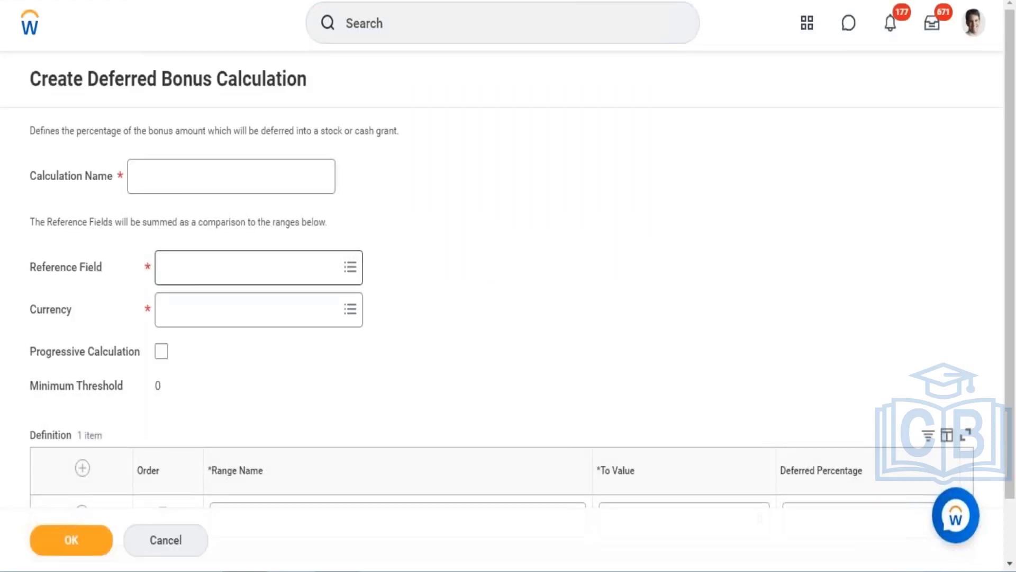
# - Name the calculation WD - Progressive Deferred Payment and move to the reference field
pyautogui.click(201, 178)
pyautogui.write('WD')
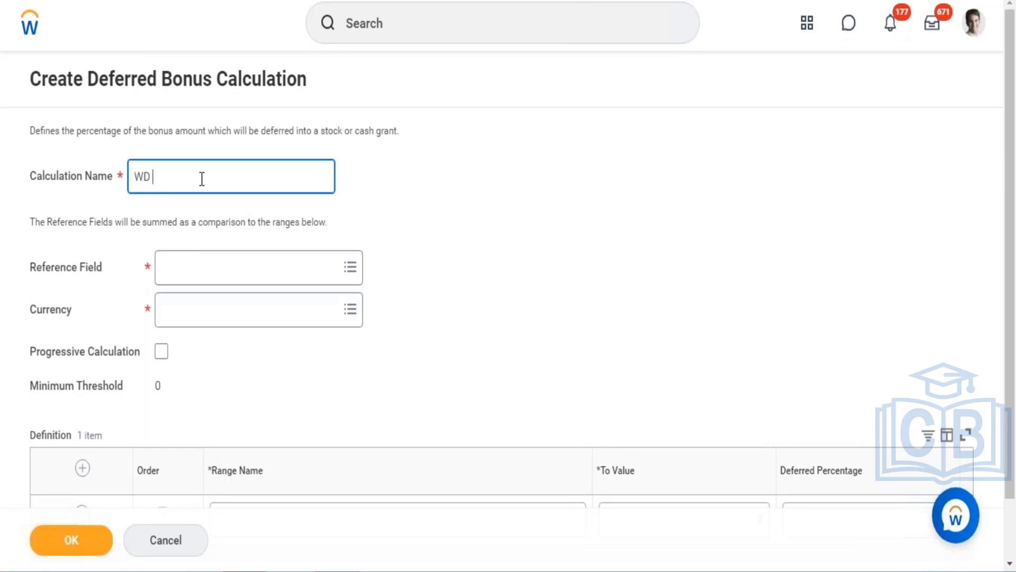
pyautogui.write(' - Progressive Deferred Pay')
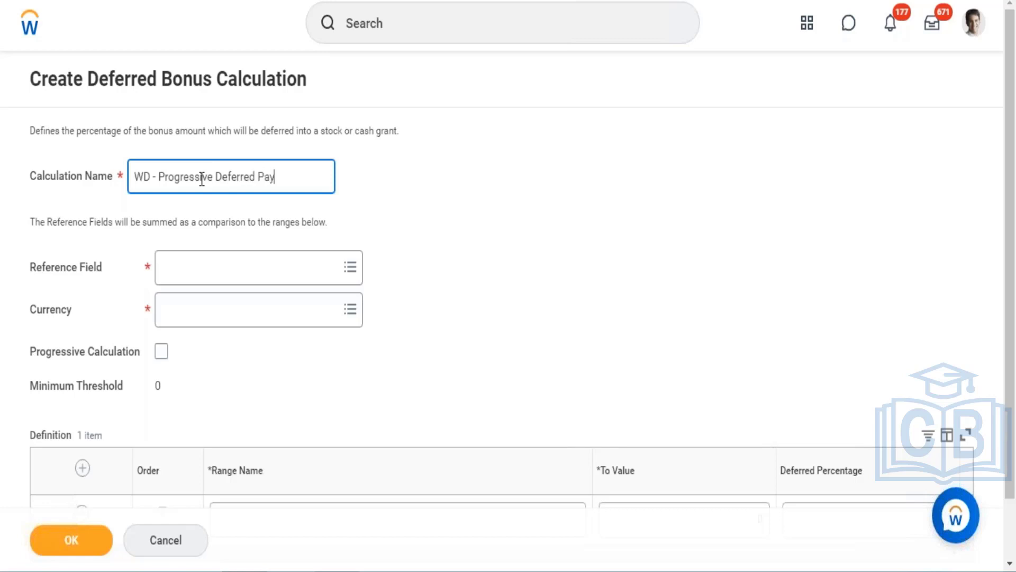
pyautogui.write('ment')
pyautogui.press('Tab')
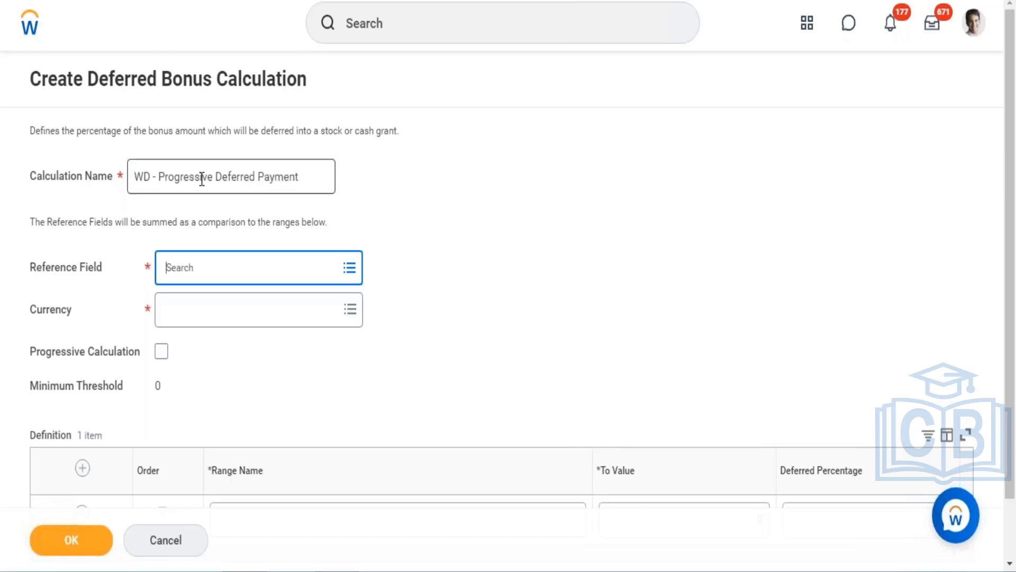
# - Set the reference field to Actual Bonus Amount
pyautogui.write('Actual bonus Amount')
pyautogui.press('Return')
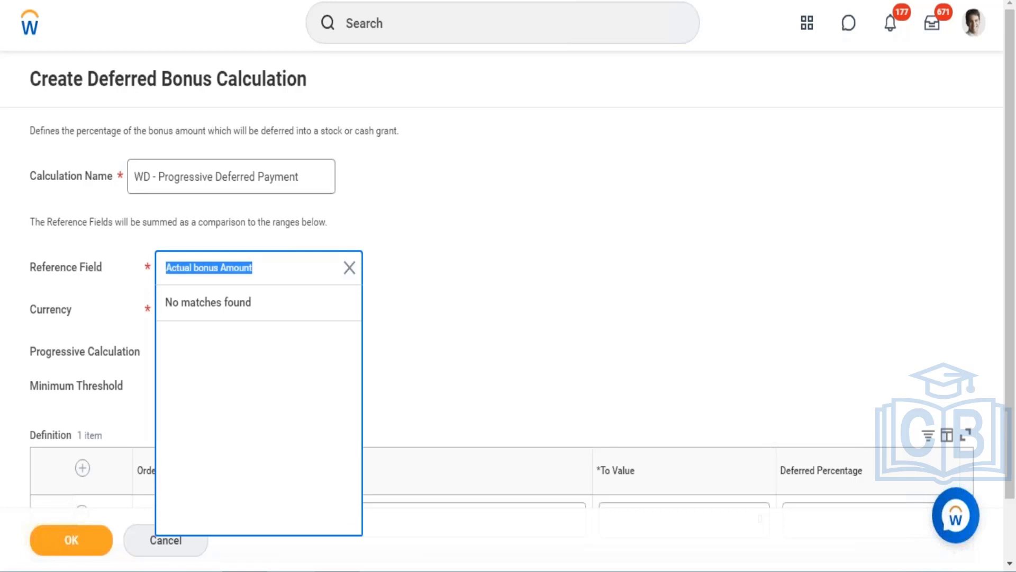
pyautogui.click(257, 265)
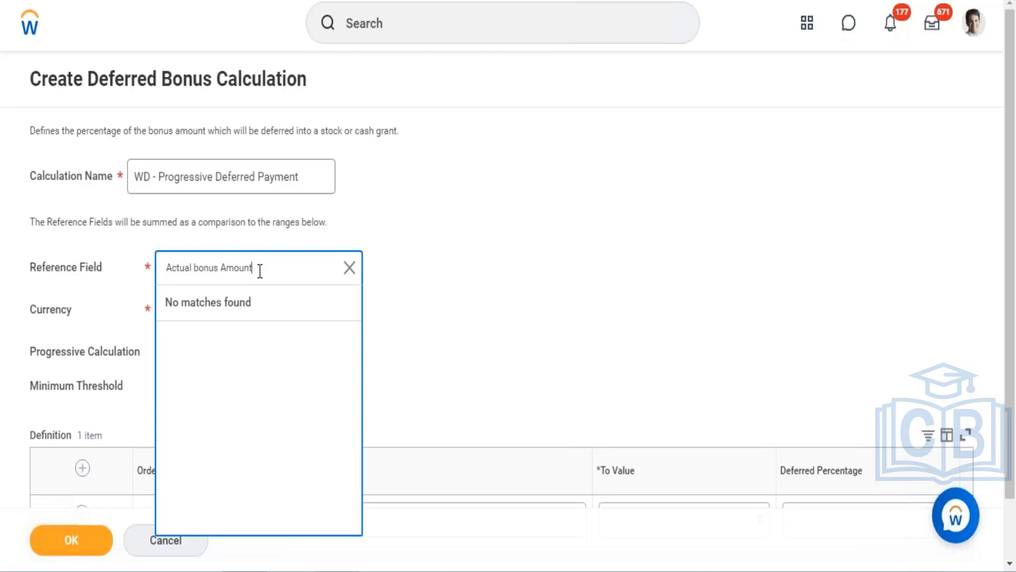
pyautogui.press('BackSpace')
pyautogui.press('BackSpace')
pyautogui.press('BackSpace')
pyautogui.press('BackSpace')
pyautogui.press('BackSpace')
pyautogui.press('BackSpace')
pyautogui.press('BackSpace')
pyautogui.press('BackSpace')
pyautogui.press('BackSpace')
pyautogui.press('BackSpace')
pyautogui.press('BackSpace')
pyautogui.press('BackSpace')
pyautogui.press('Return')
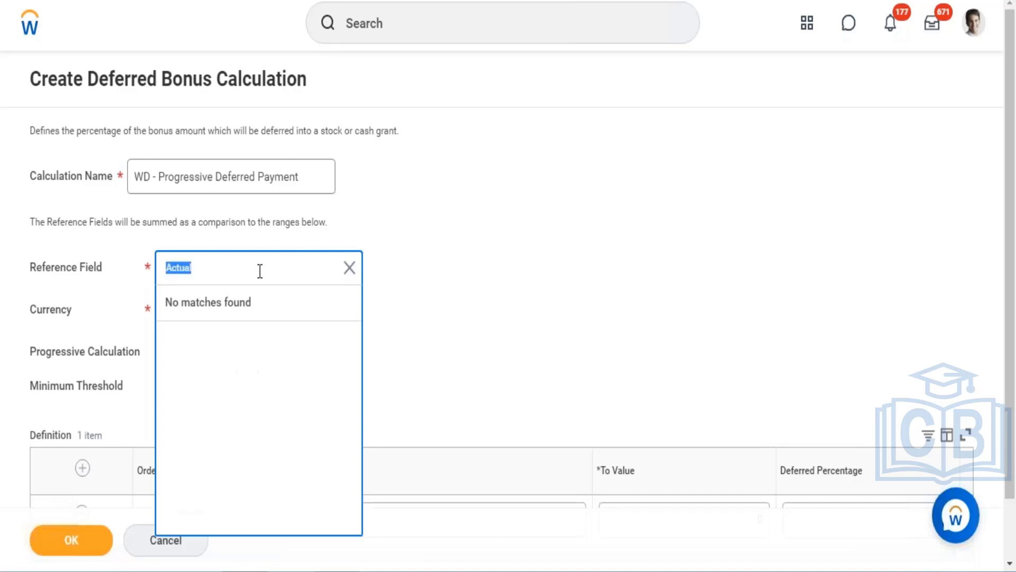
pyautogui.click(348, 267)
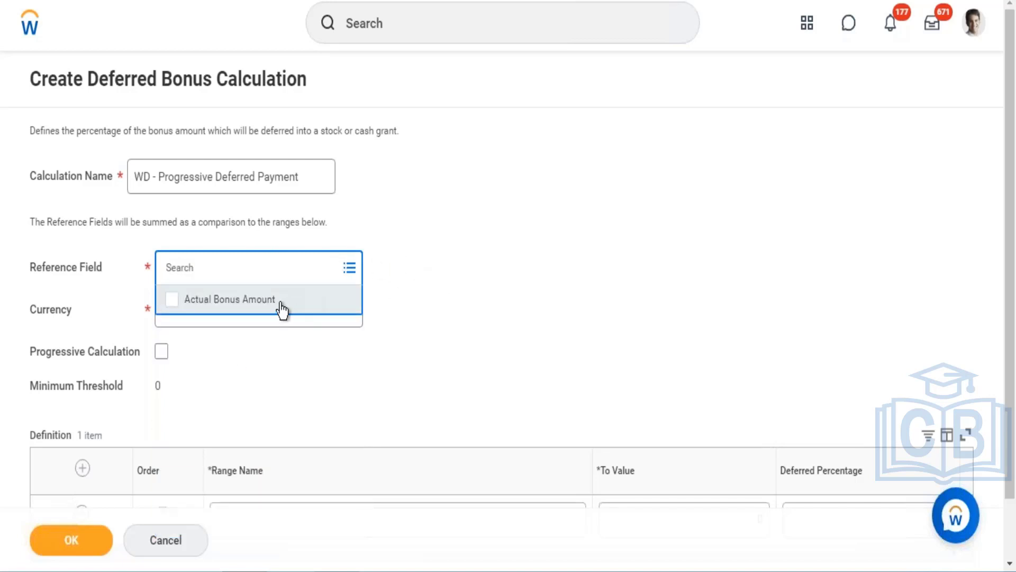
pyautogui.click(282, 300)
pyautogui.click(434, 283)
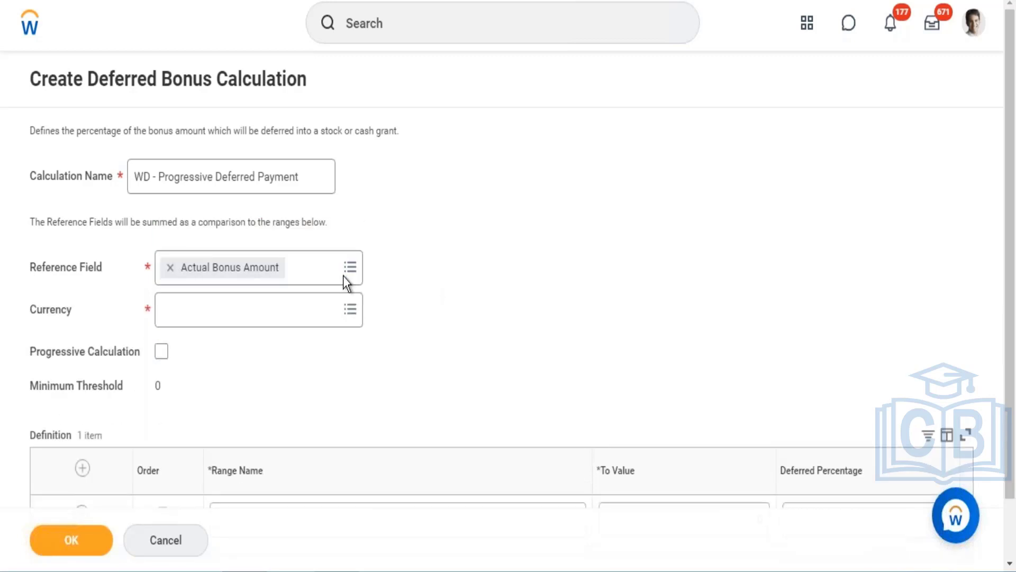
# - Set the currency to USD and enable Progressive Calculation
pyautogui.click(236, 316)
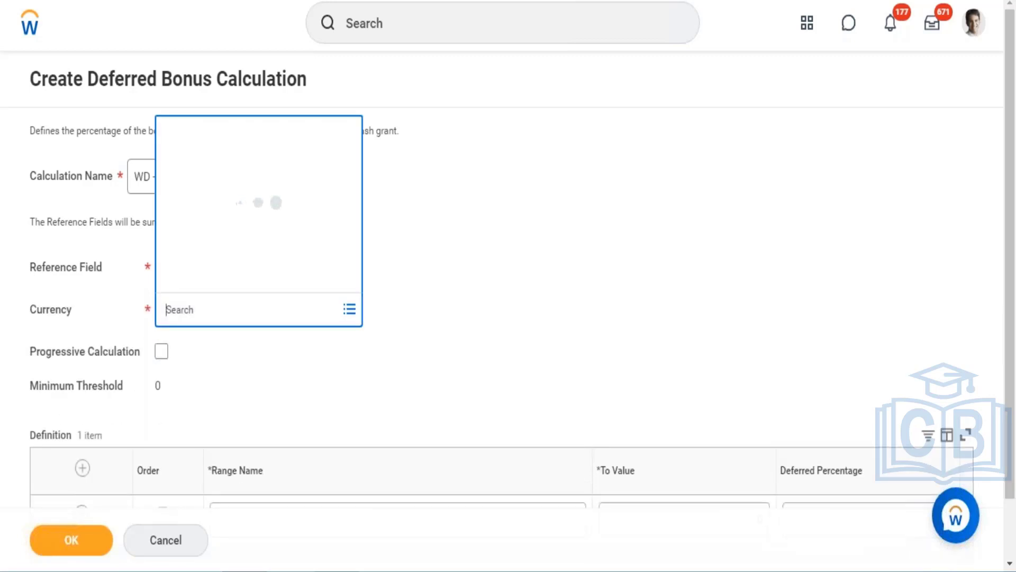
pyautogui.write('USD')
pyautogui.press('Return')
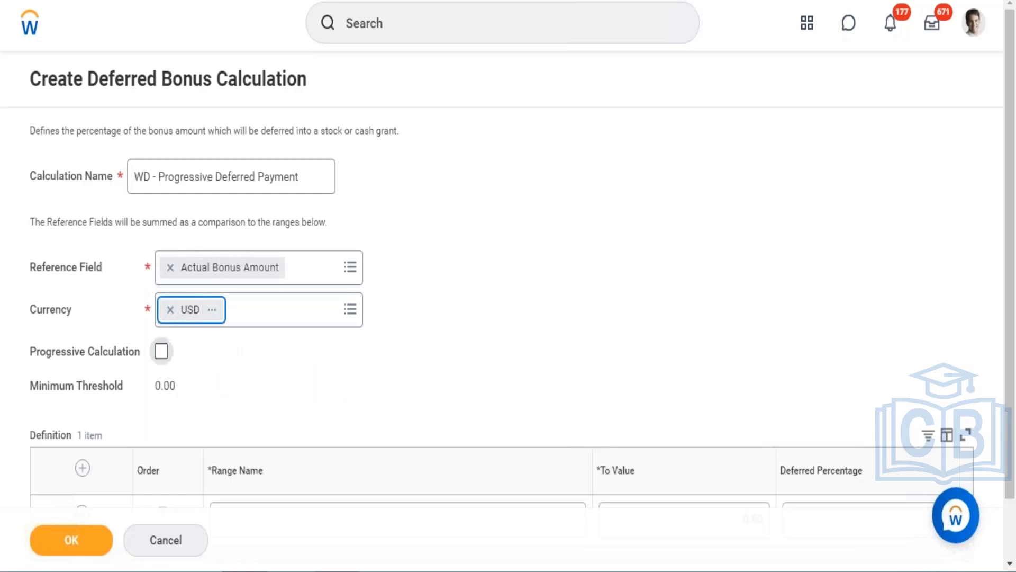
pyautogui.click(162, 351)
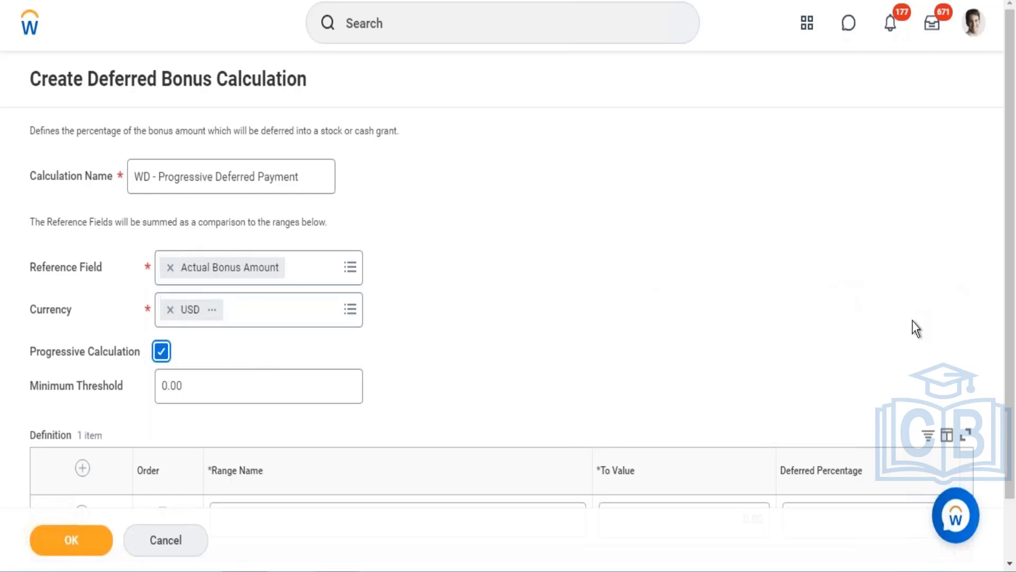
# - Name the first definition range Range 1 with a To Value of 8000
pyautogui.scroll(-2, 1007, 297)
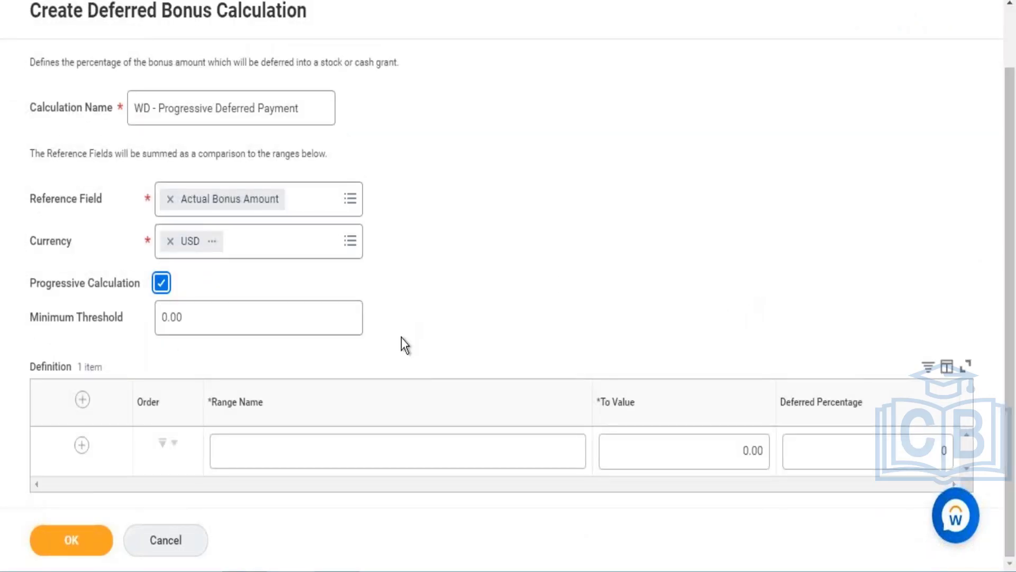
pyautogui.click(305, 456)
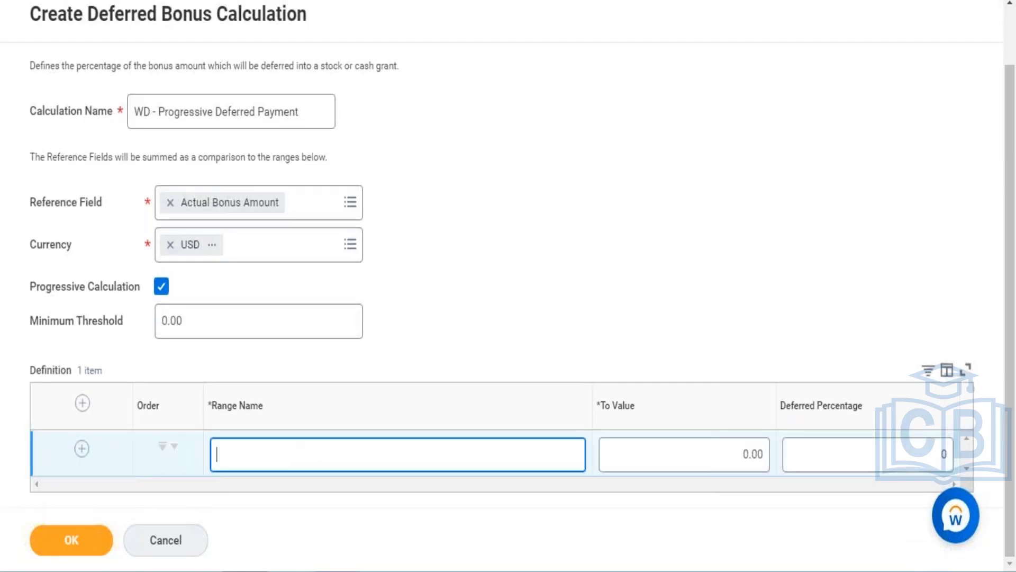
pyautogui.write('Range 1')
pyautogui.click(709, 460)
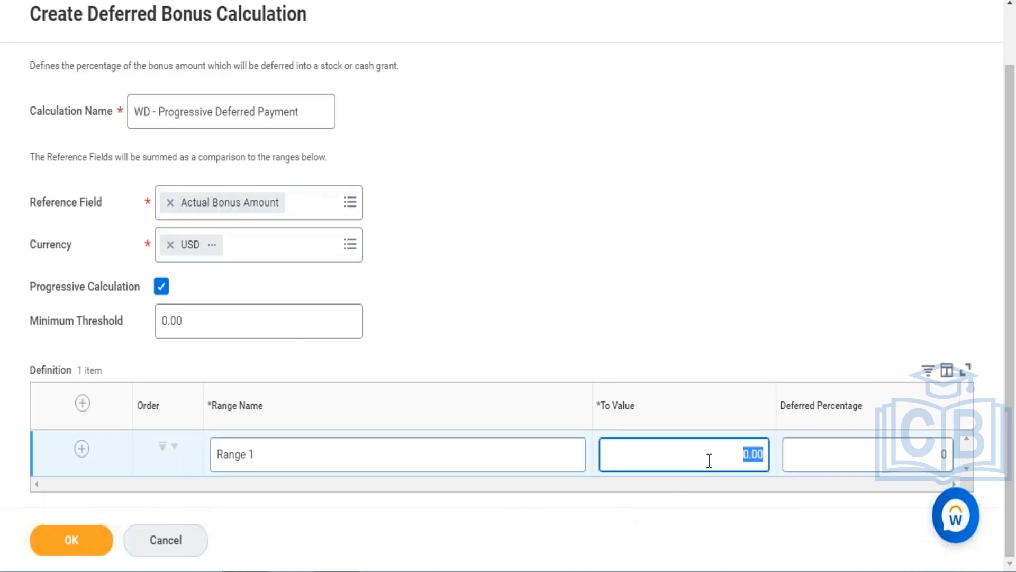
pyautogui.write('8000')
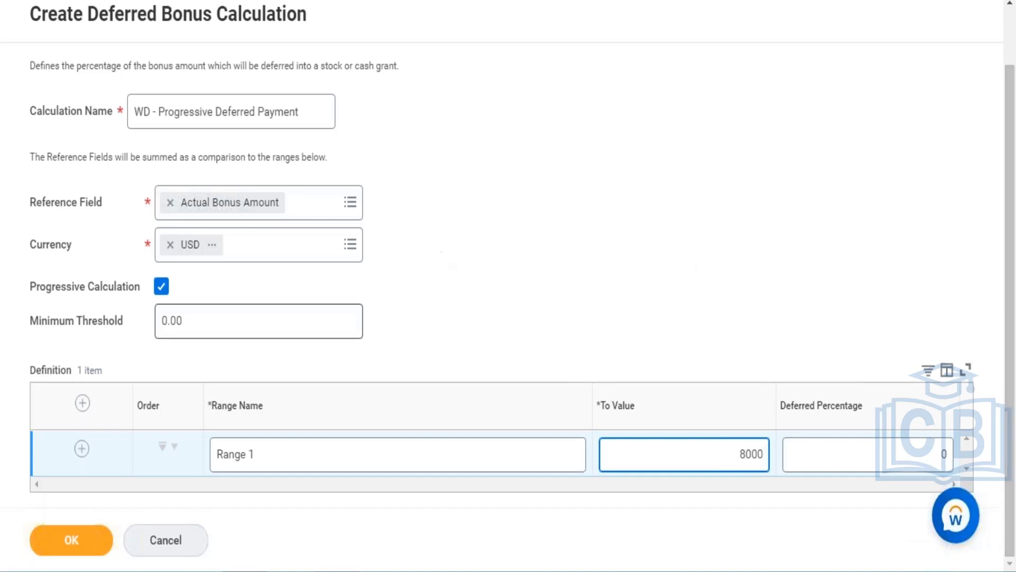
# - Add a second definition row named Range 2 with a To Value of 15000 and a deferred percentage of 25
pyautogui.click(82, 450)
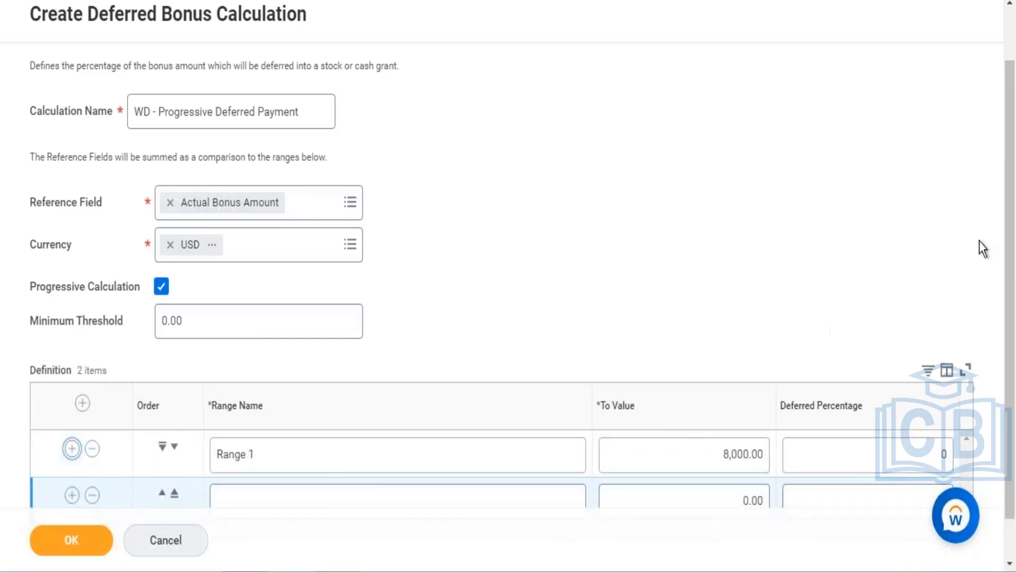
pyautogui.moveTo(1012, 255); pyautogui.dragTo(1013, 313)
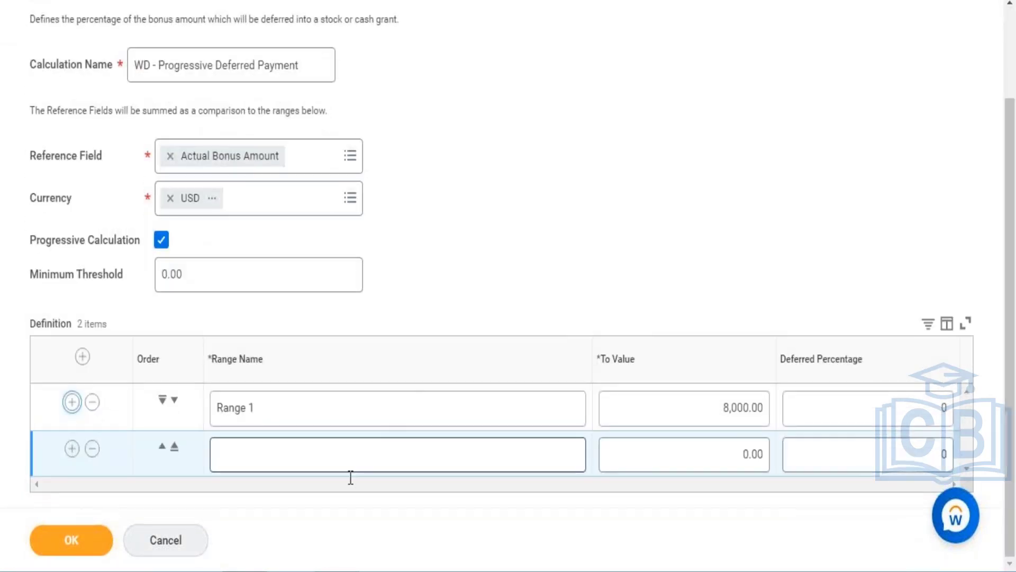
pyautogui.click(344, 462)
pyautogui.write('R')
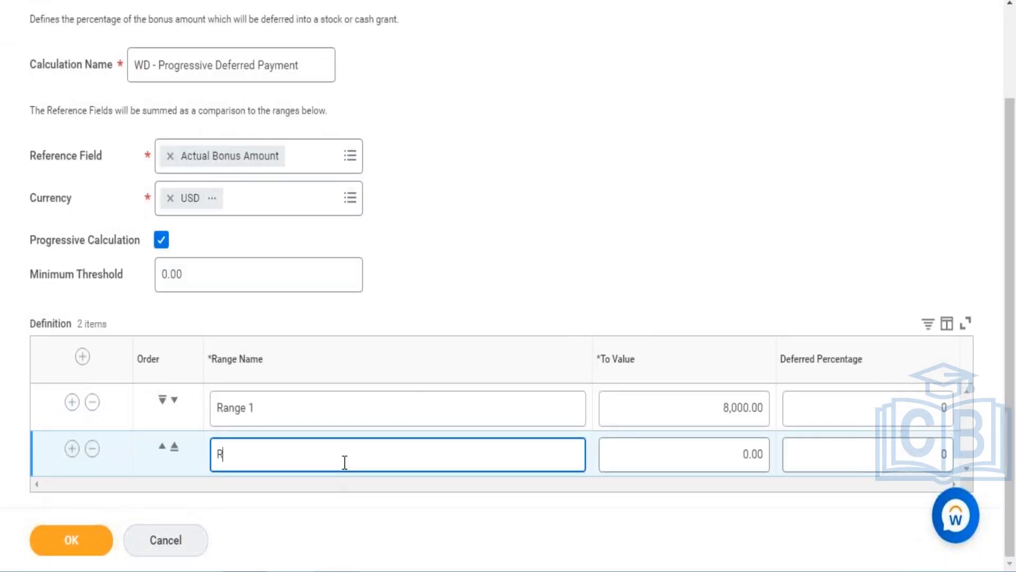
pyautogui.write('ange 2')
pyautogui.click(701, 453)
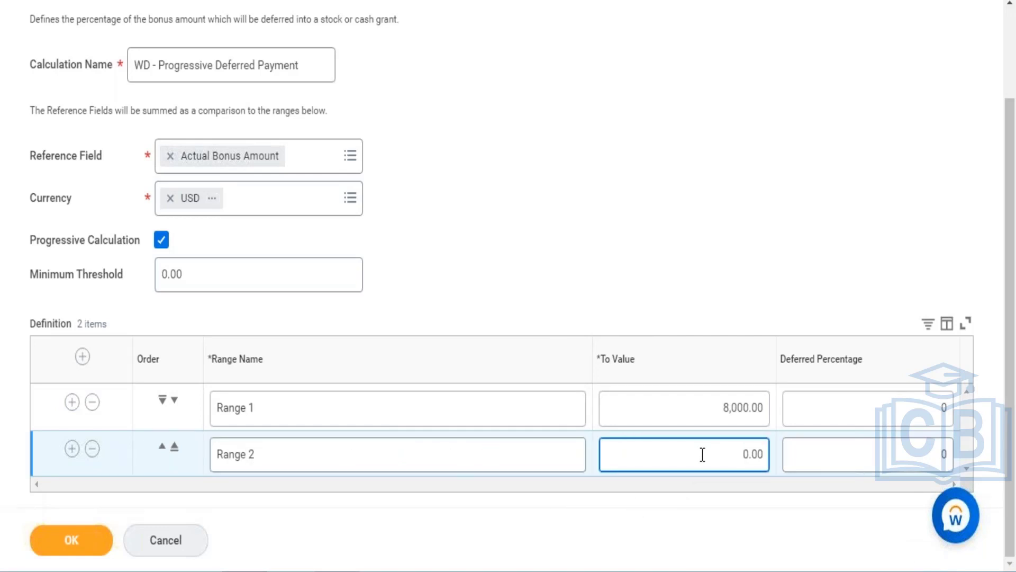
pyautogui.doubleClick(702, 454)
pyautogui.write('15000')
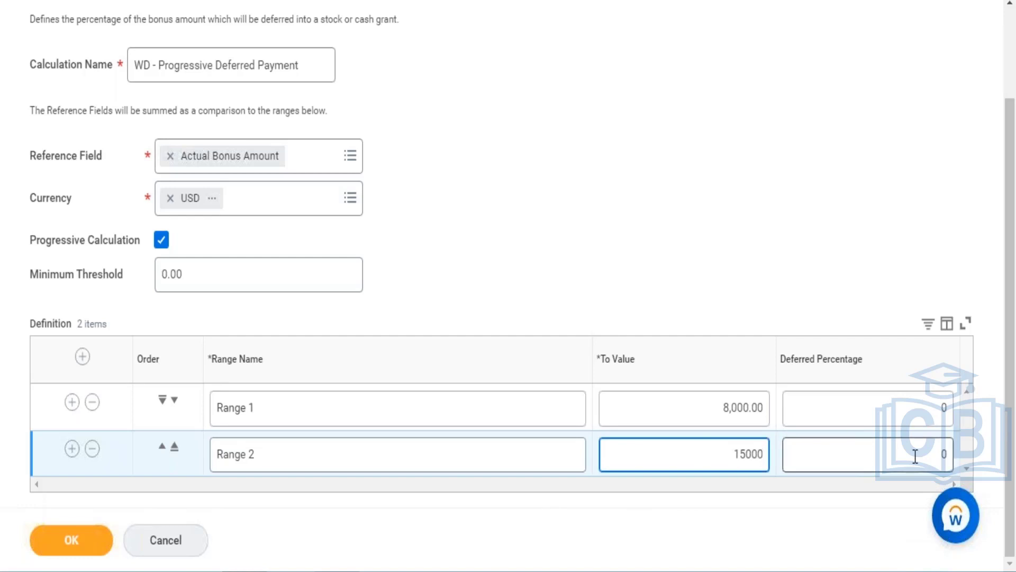
pyautogui.click(950, 456)
pyautogui.write('025')
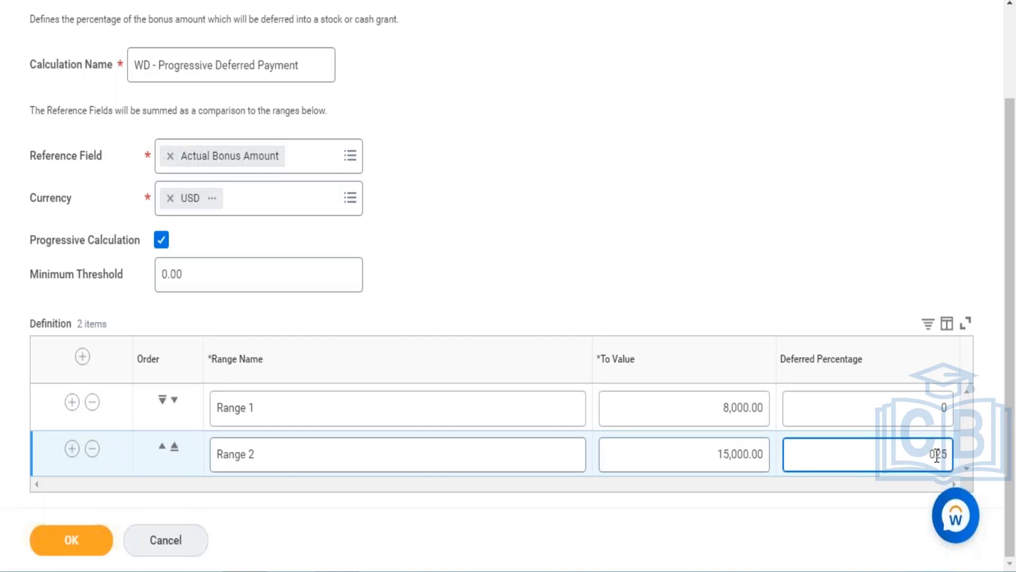
pyautogui.click(937, 455)
pyautogui.press('BackSpace')
pyautogui.click(72, 449)
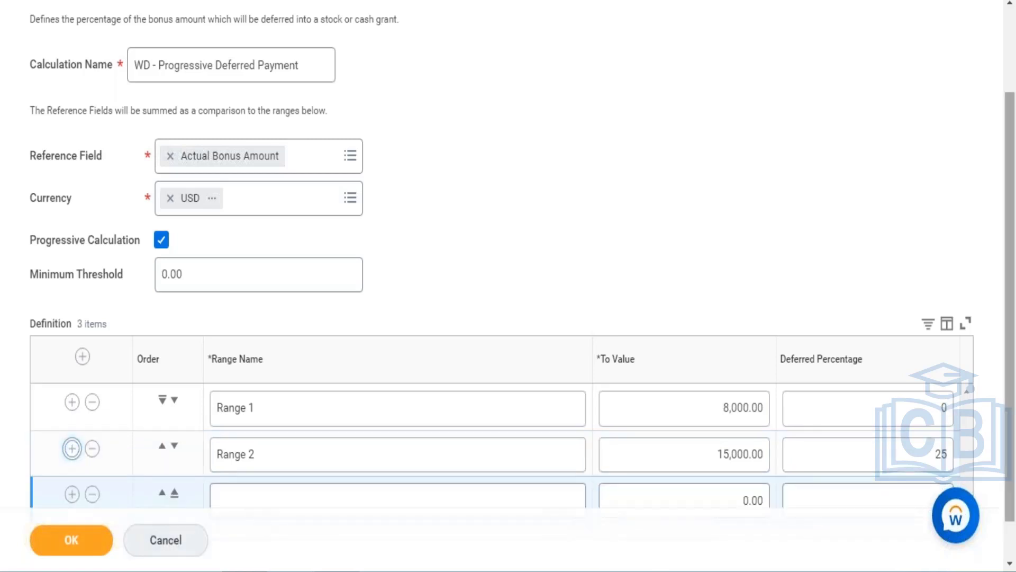
pyautogui.scroll(-1, 509, 286)
pyautogui.click(438, 452)
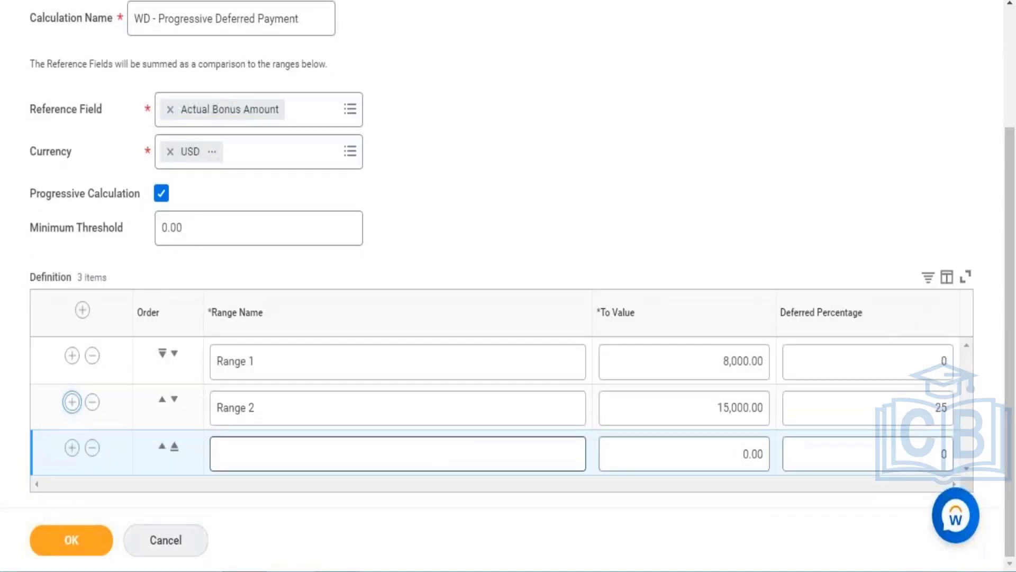
pyautogui.write('Range')
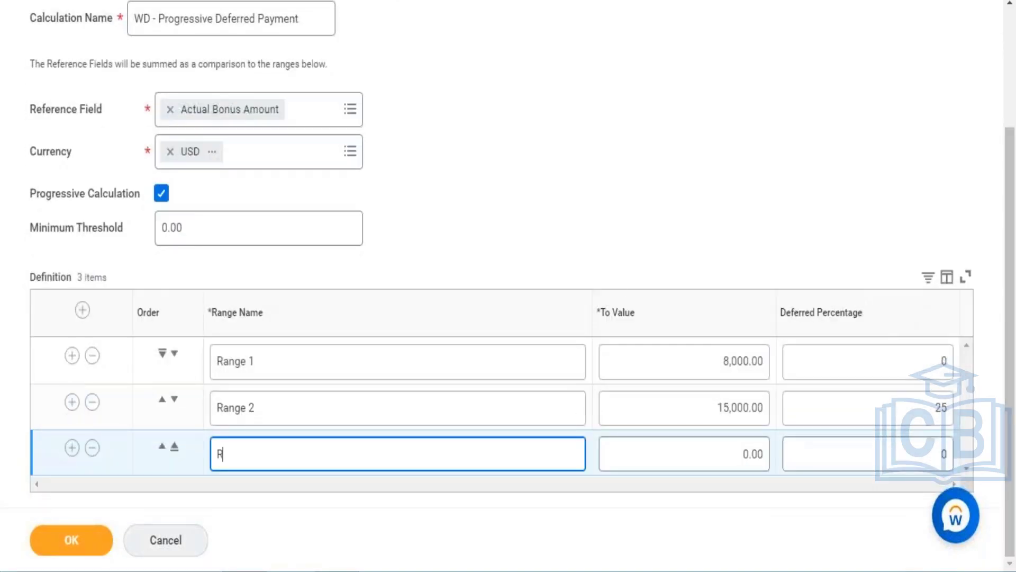
pyautogui.write('3')
pyautogui.click(733, 450)
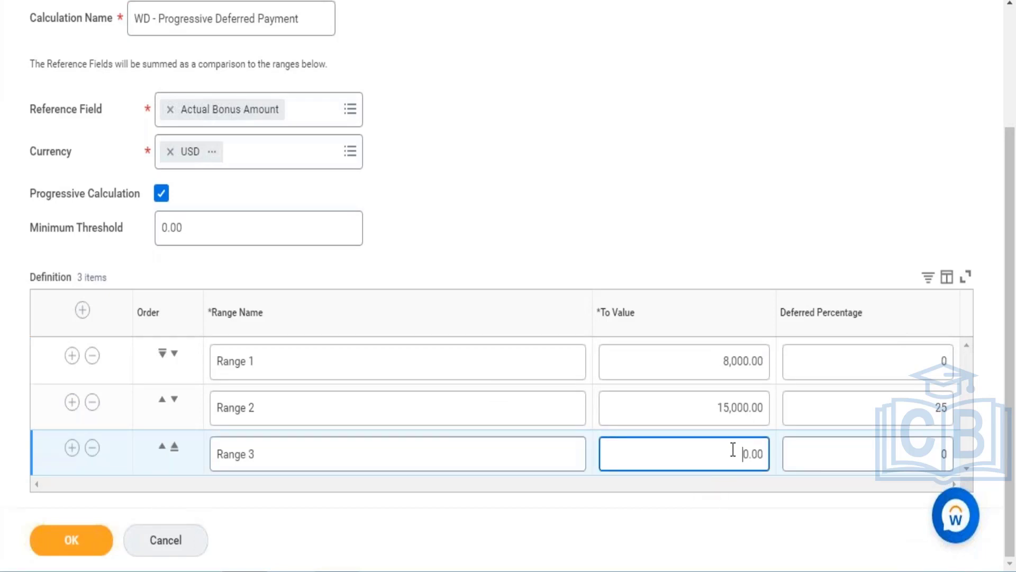
pyautogui.write('20000')
pyautogui.click(919, 438)
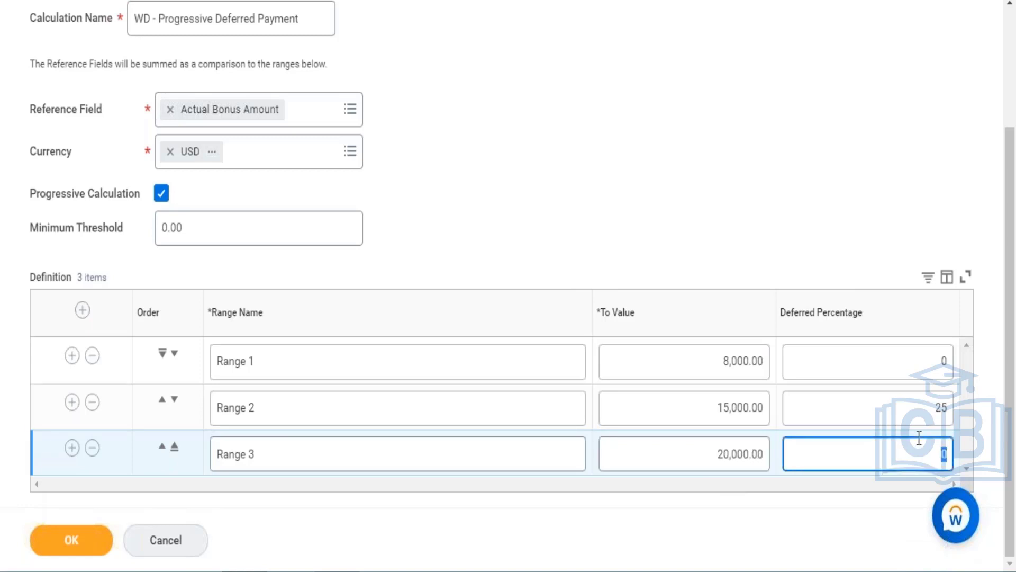
pyautogui.write('50')
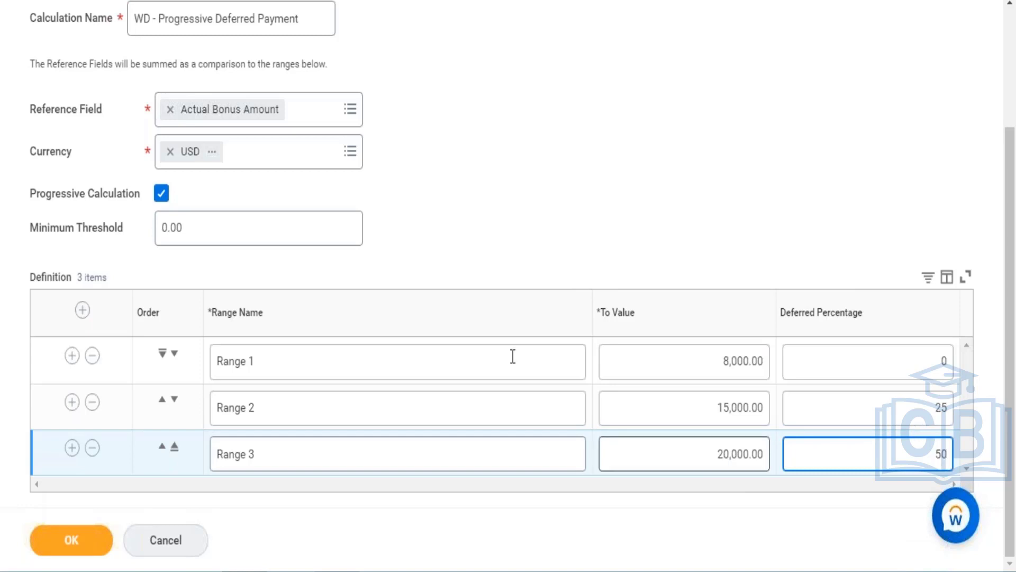
pyautogui.click(82, 449)
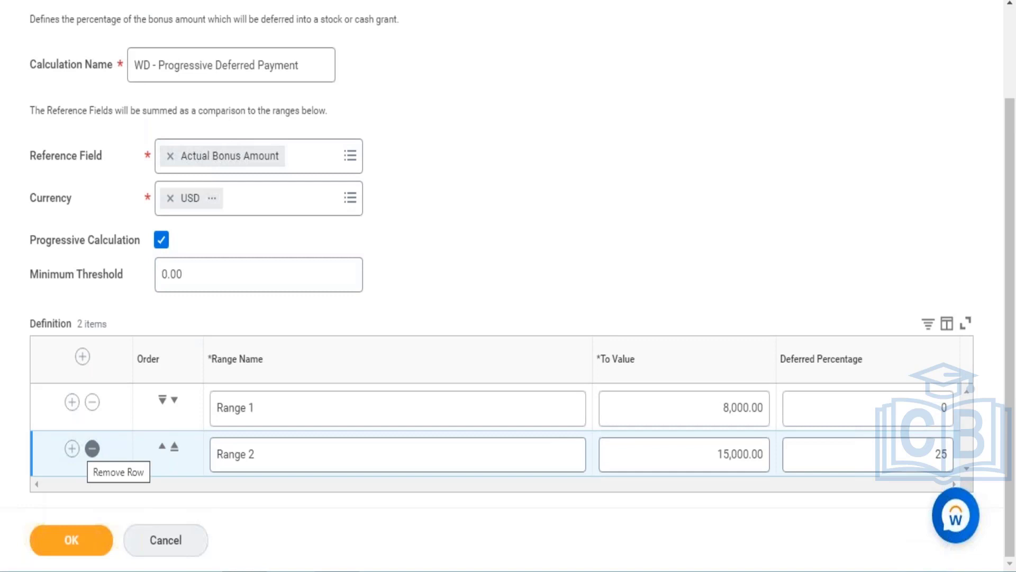
# - Add a third definition row named Range 3 with a To Value of 20000 and a deferred percentage of 50
pyautogui.click(73, 449)
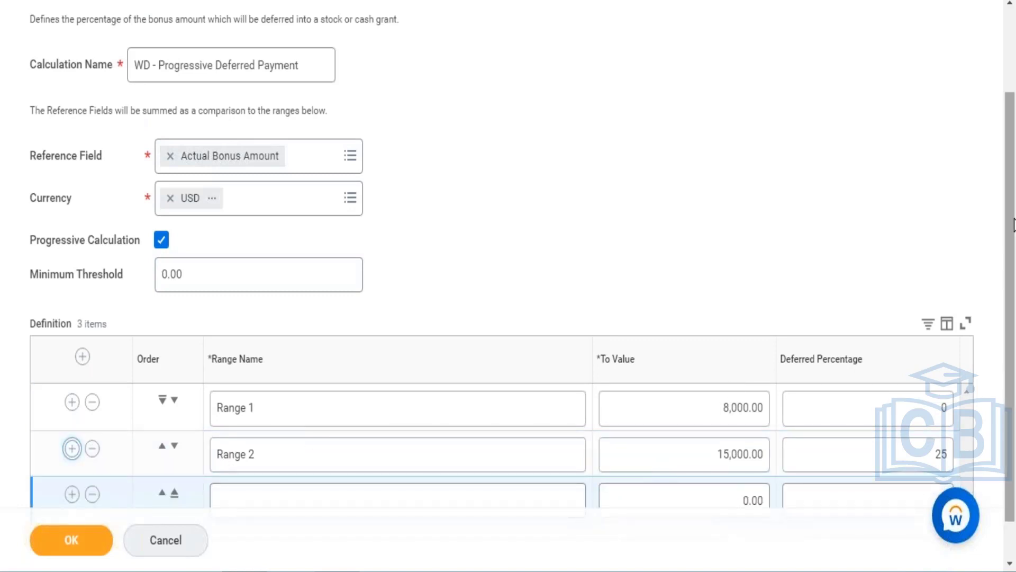
pyautogui.scroll(-1, 995, 296)
pyautogui.click(406, 455)
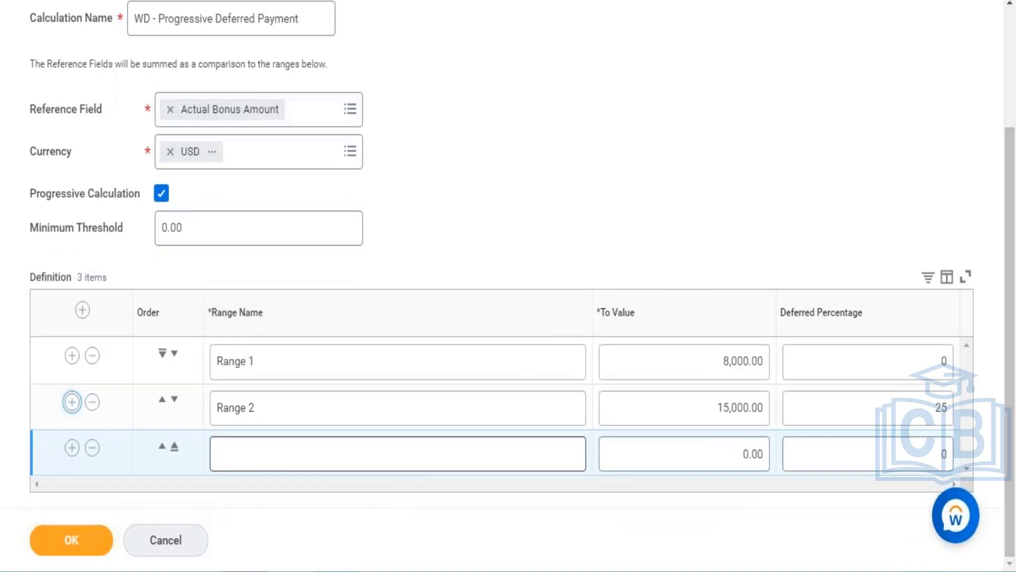
pyautogui.write('Ra')
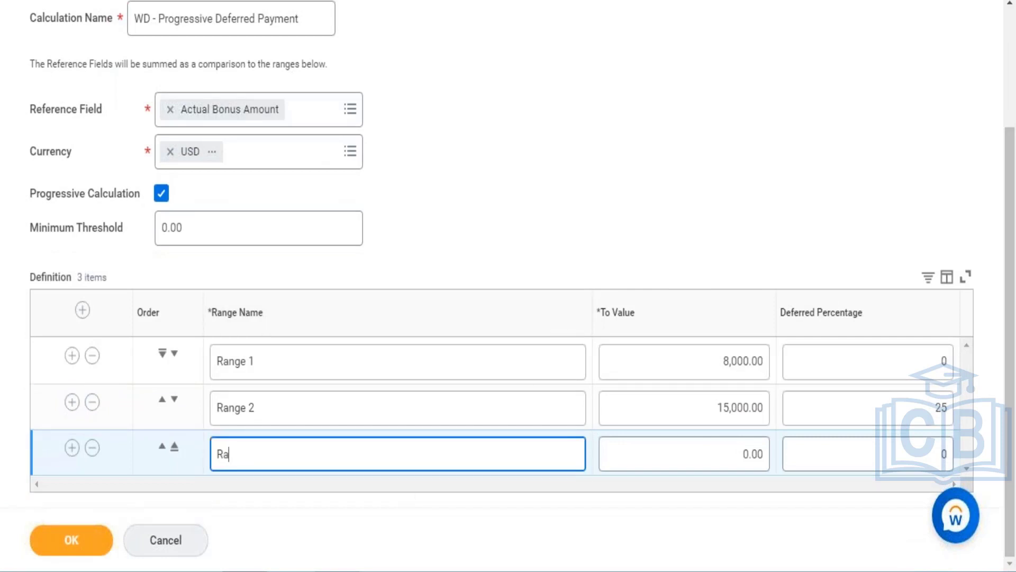
pyautogui.write('nge 3')
pyautogui.click(746, 454)
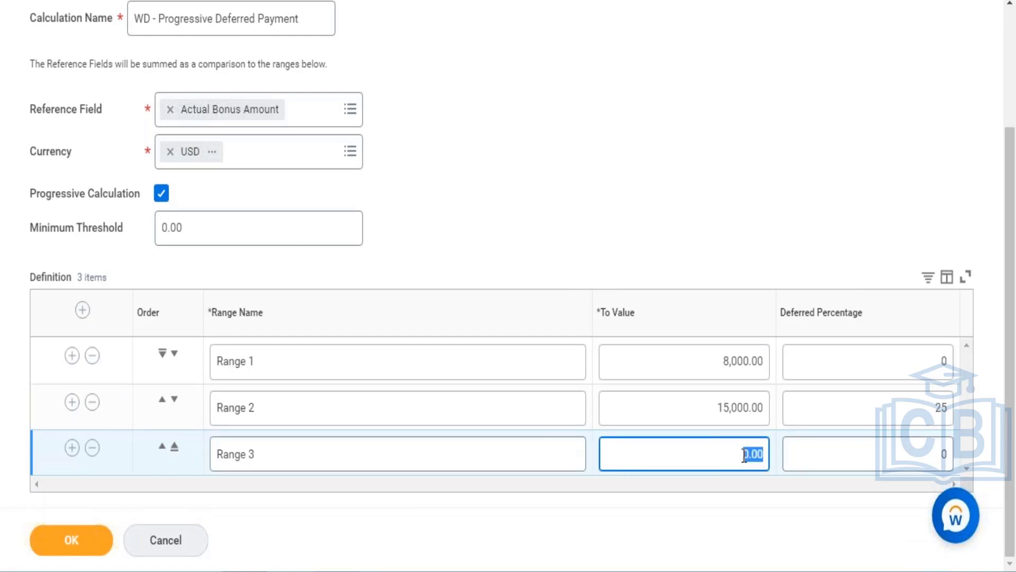
pyautogui.write('20000')
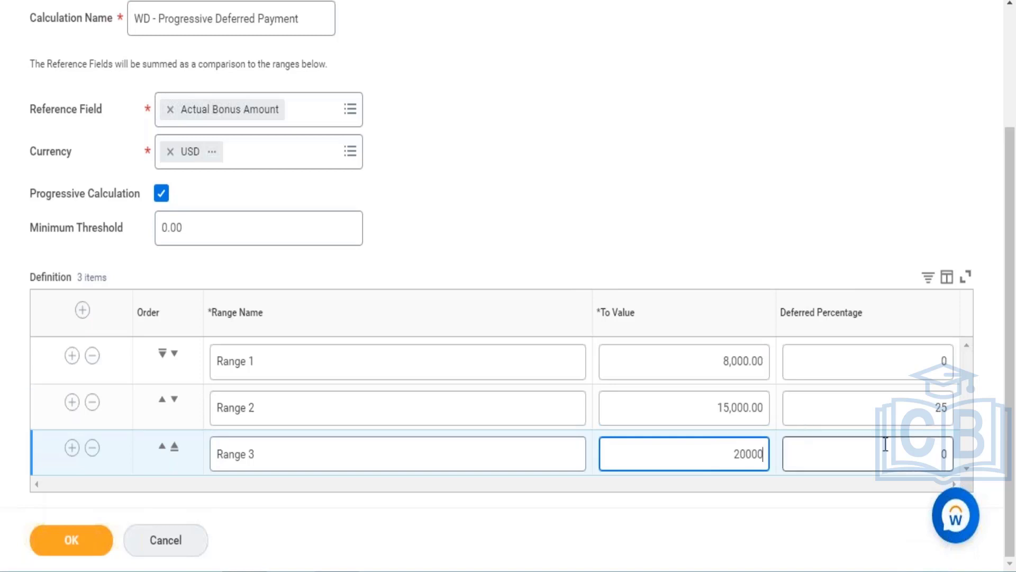
pyautogui.click(886, 443)
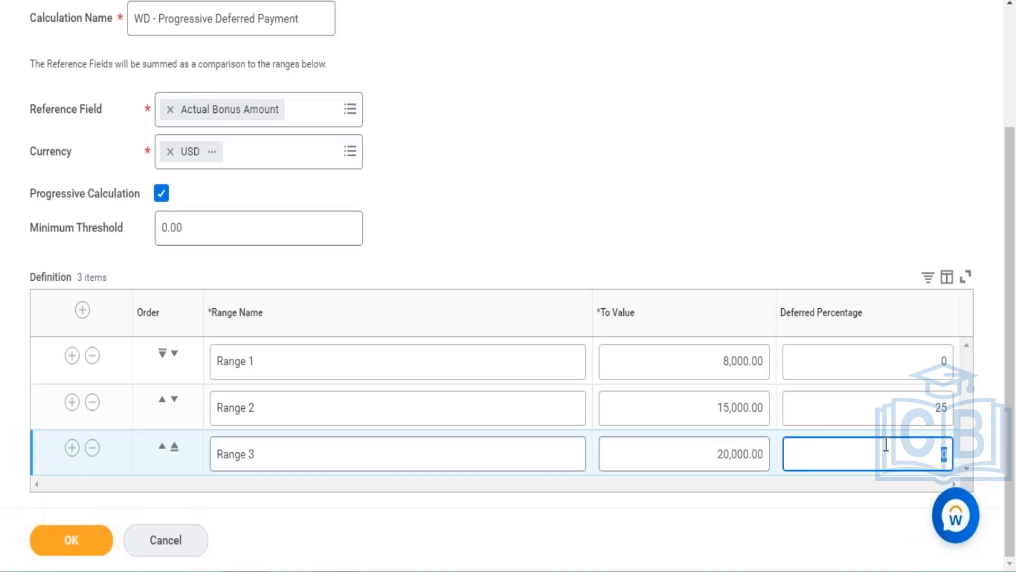
pyautogui.write('50')
# - Add a fourth definition row named Range with a To Value of 50000 and a deferred percentage of 75, then save
pyautogui.click(71, 449)
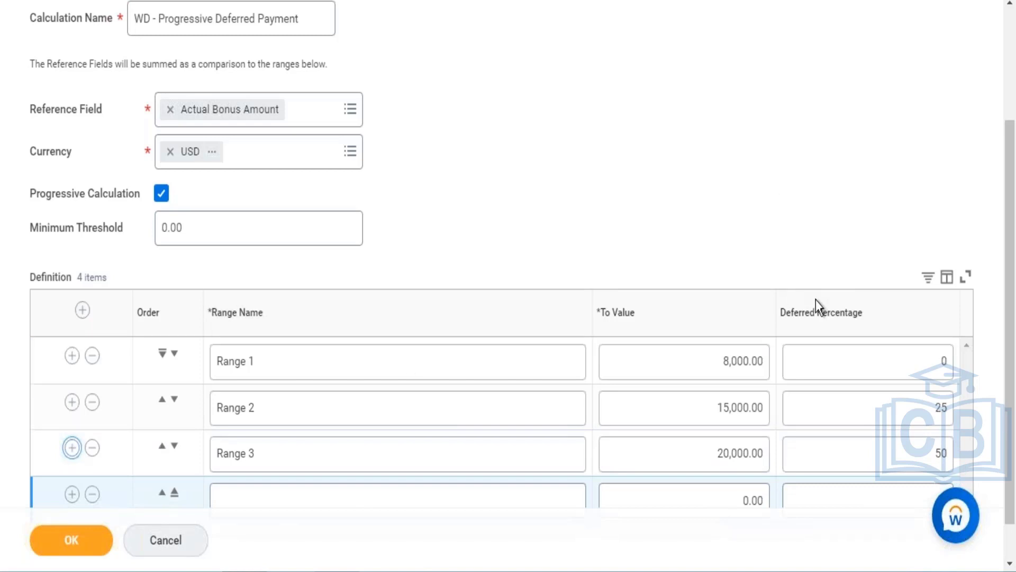
pyautogui.scroll(-1, 1010, 303)
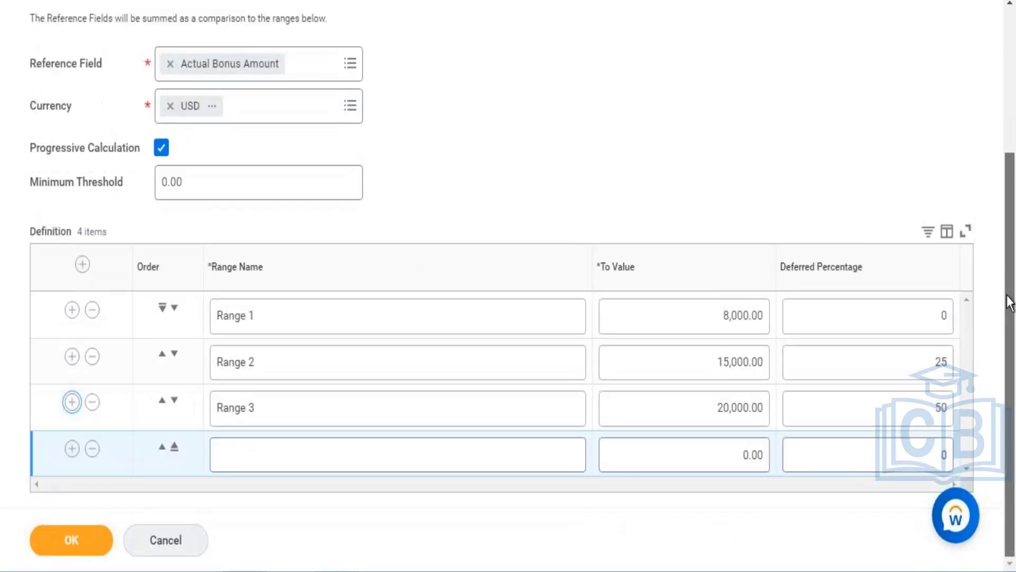
pyautogui.click(386, 465)
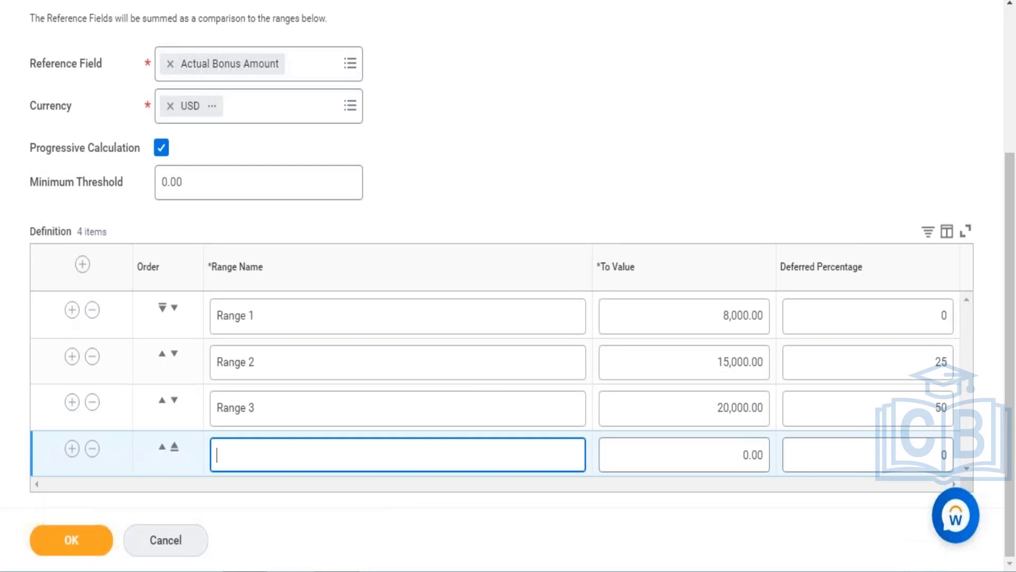
pyautogui.write('RANGE')
pyautogui.press('BackSpace')
pyautogui.press('BackSpace')
pyautogui.press('BackSpace')
pyautogui.press('BackSpace')
pyautogui.press('BackSpace')
pyautogui.write('Range')
pyautogui.click(738, 448)
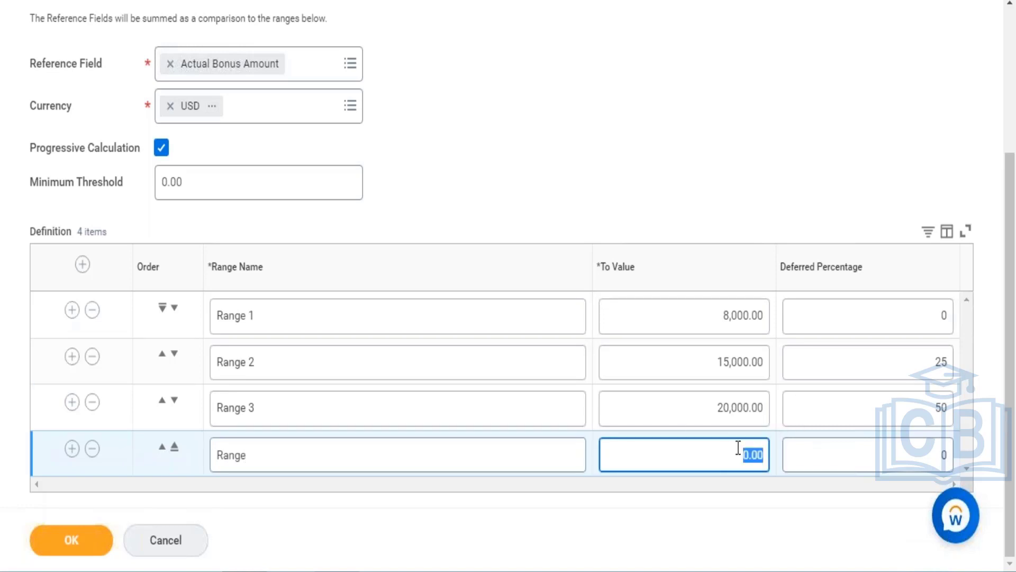
pyautogui.write('50000')
pyautogui.click(889, 456)
pyautogui.write('75')
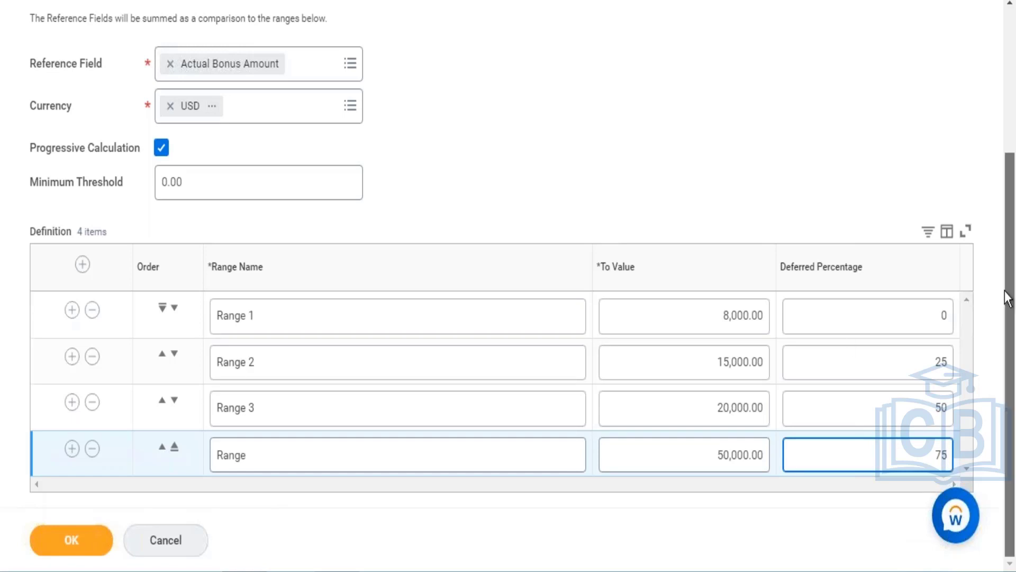
pyautogui.click(75, 550)
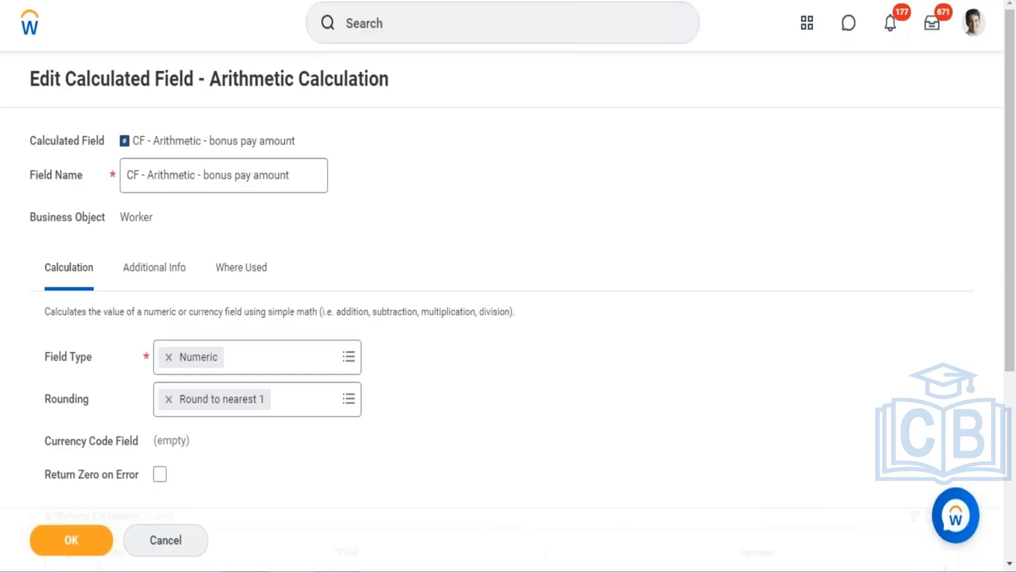
# - Open the Create Deferred Bonus Calculation task from the search
pyautogui.click(502, 23)
pyautogui.write('c')
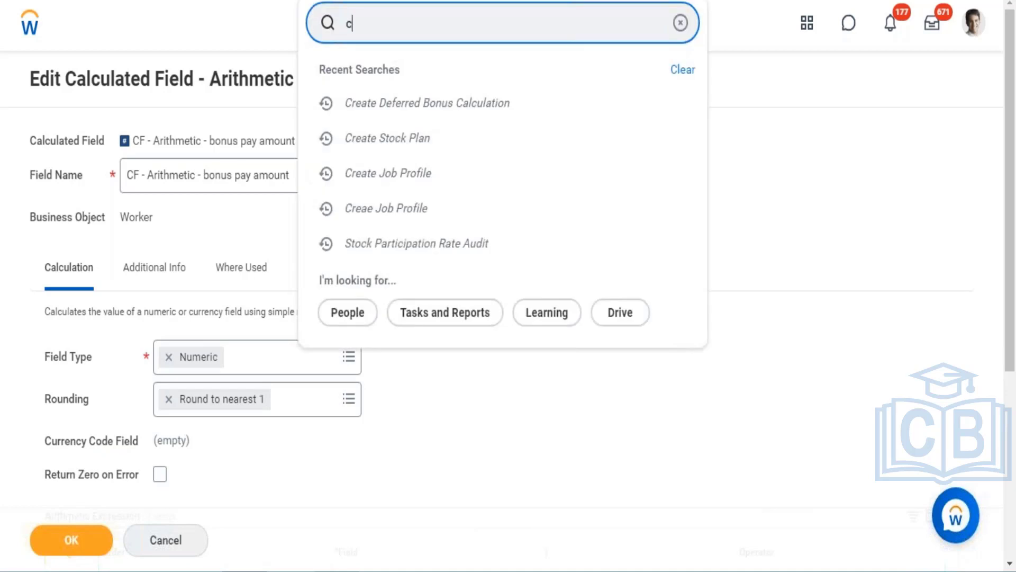
pyautogui.write('reate ')
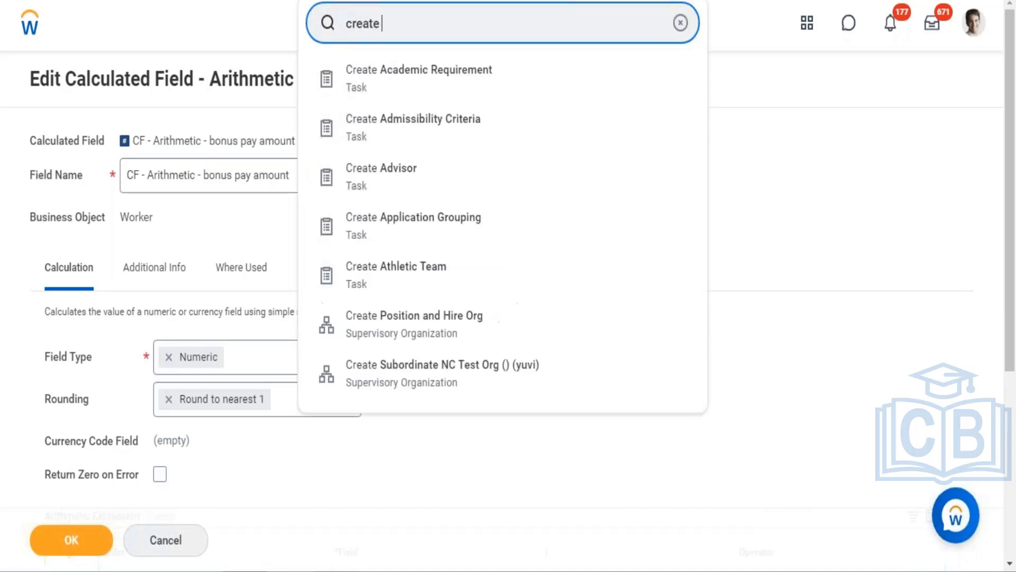
pyautogui.write('deffred')
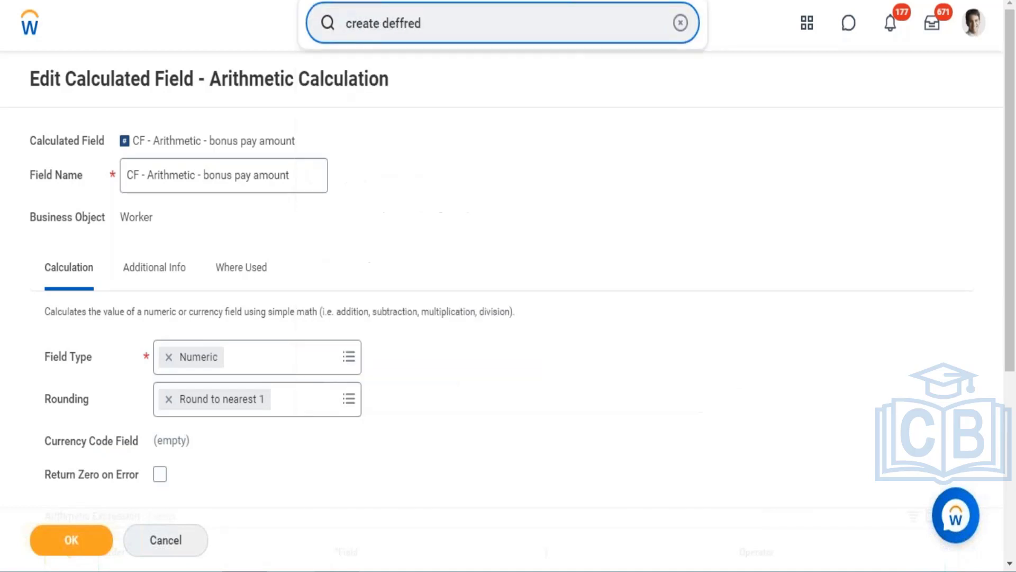
pyautogui.press('BackSpace')
pyautogui.press('BackSpace')
pyautogui.press('BackSpace')
pyautogui.press('BackSpace')
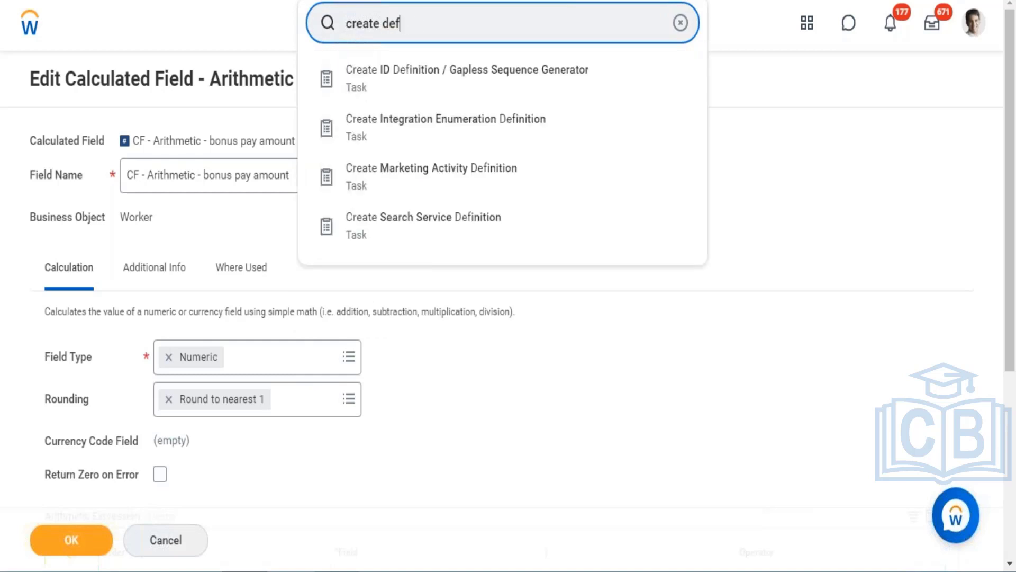
pyautogui.write('erred')
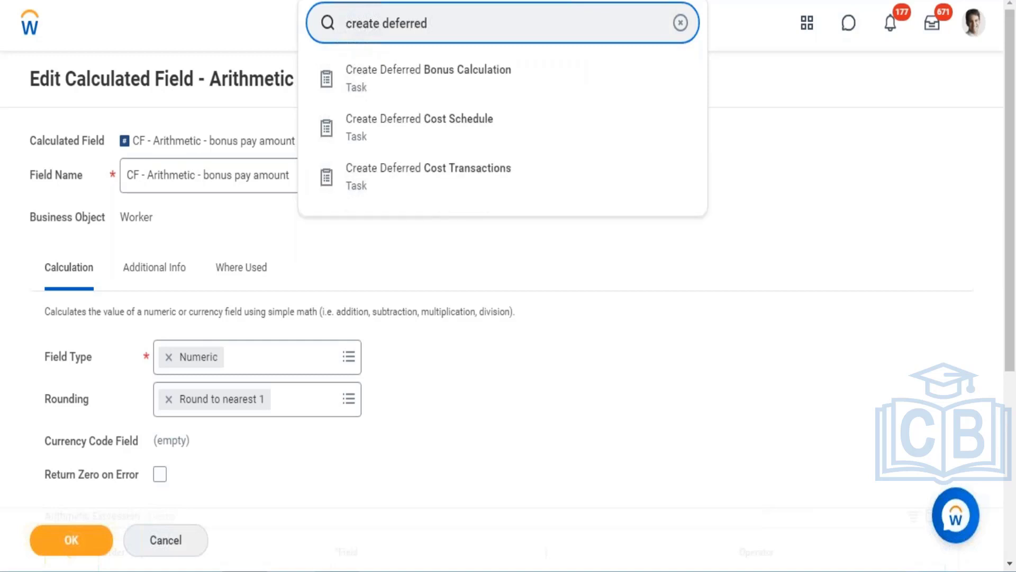
pyautogui.click(411, 87)
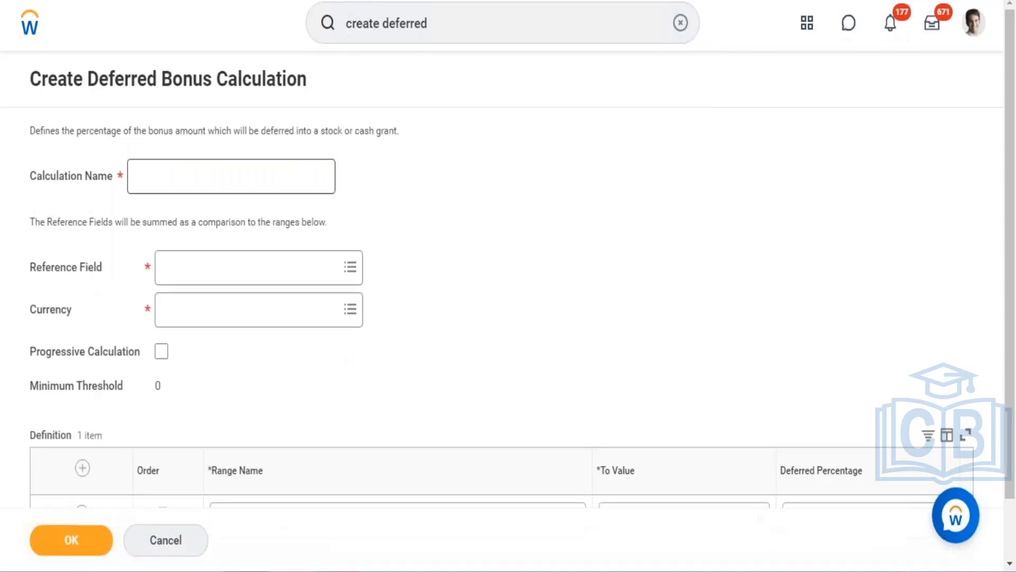
# - Name the calculation WD Deferred Payment and select Actual Bonus Amount as the reference field
pyautogui.click(238, 178)
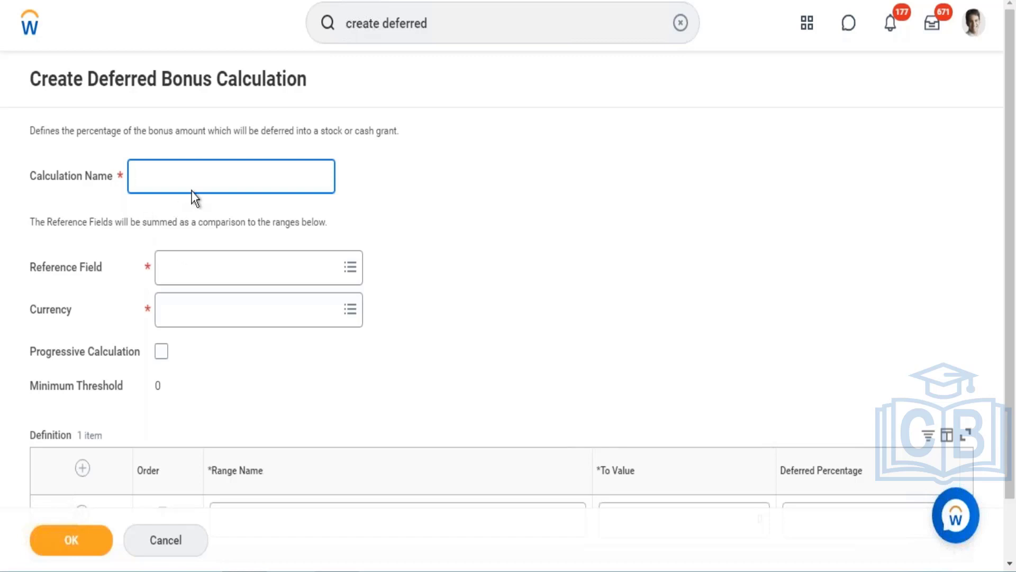
pyautogui.write('WD Deferred Payment')
pyautogui.click(216, 273)
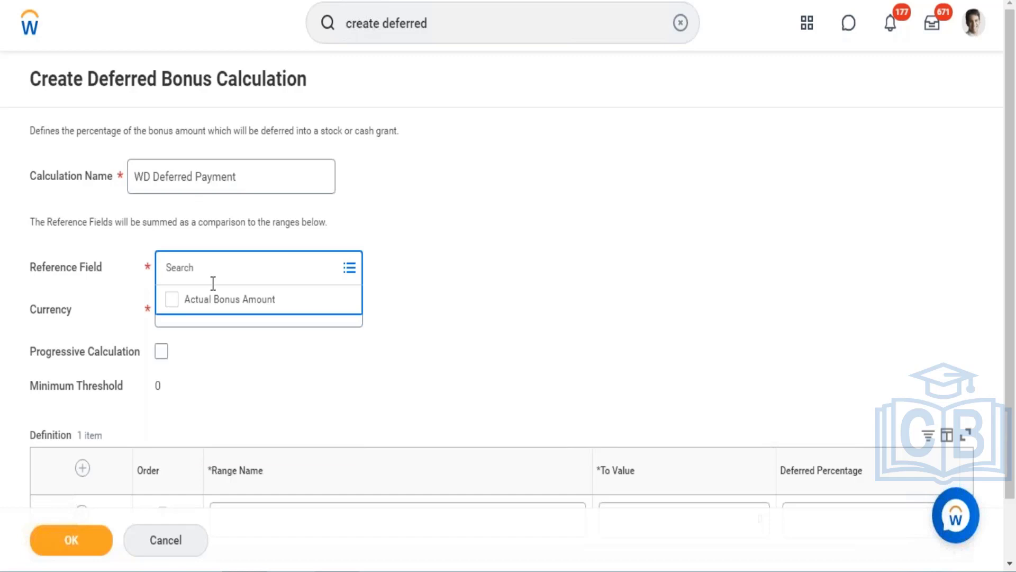
pyautogui.click(211, 300)
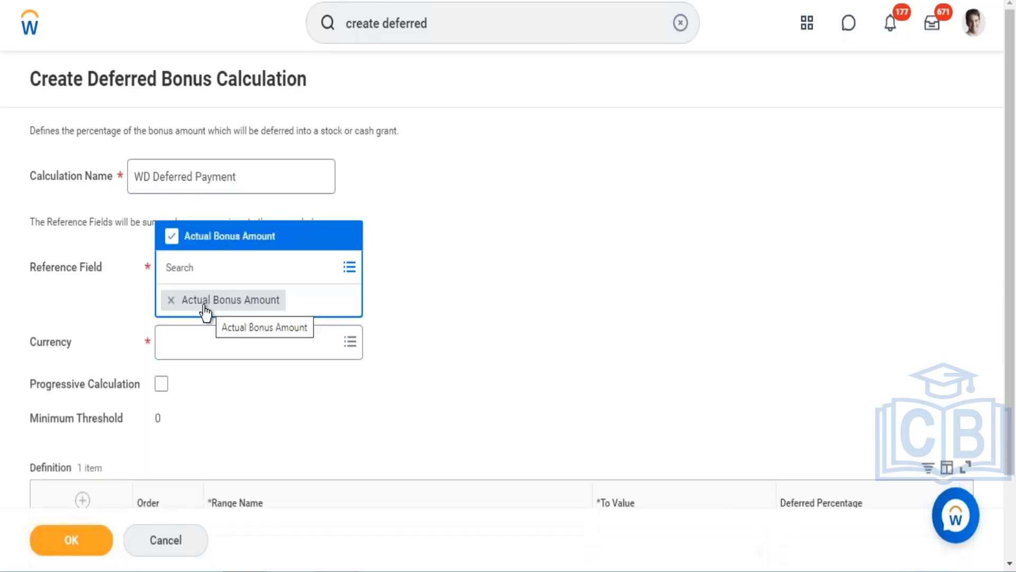
# - Set the calculation's currency to USD
pyautogui.click(191, 352)
pyautogui.write('USD')
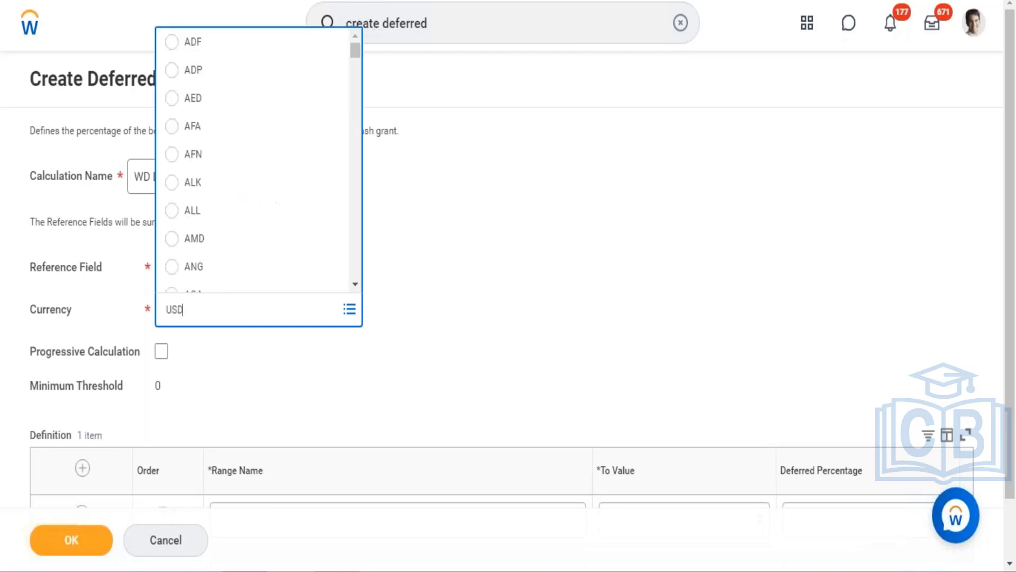
pyautogui.press('Return')
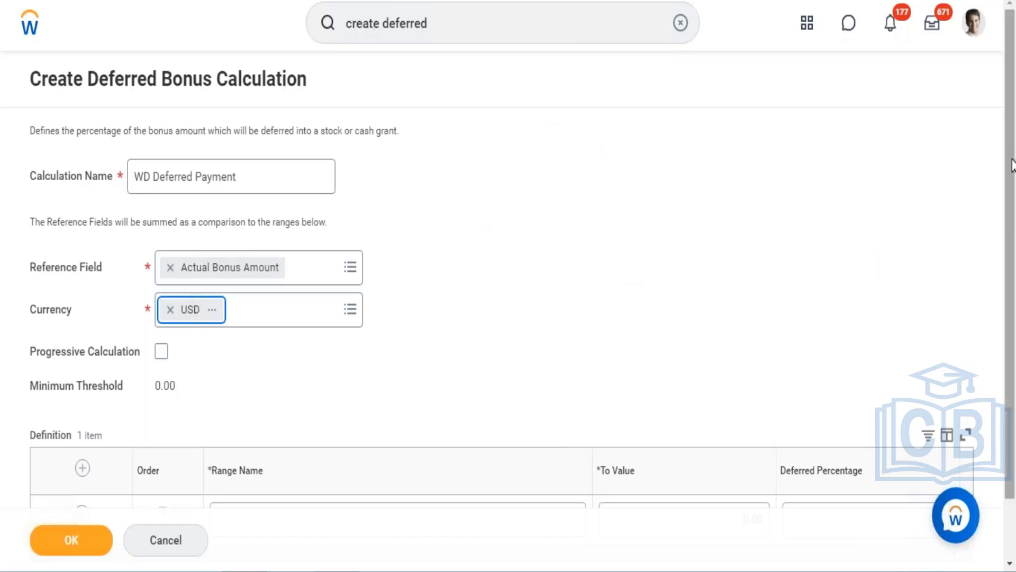
pyautogui.scroll(-1, 1000, 263)
pyautogui.scroll(1, 986, 112)
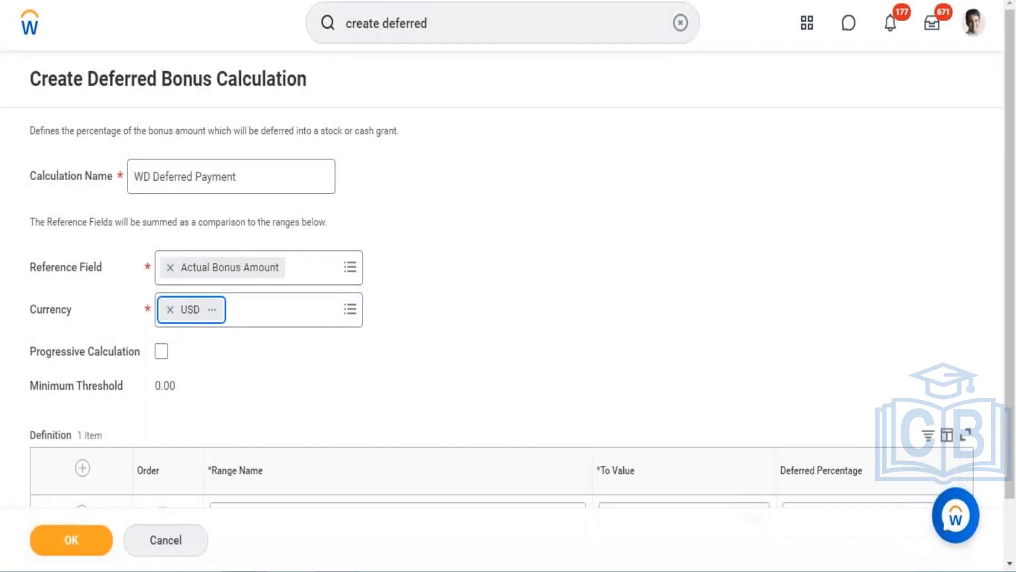
# - Open the Create Bonus Plan task, discarding the unsaved deferred bonus calculation
pyautogui.click(450, 32)
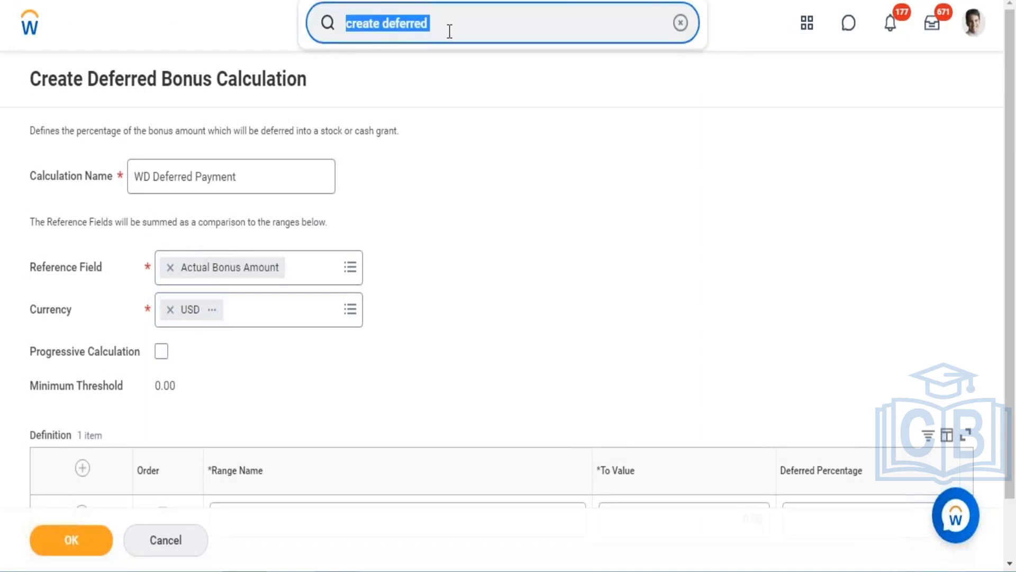
pyautogui.write('Create ')
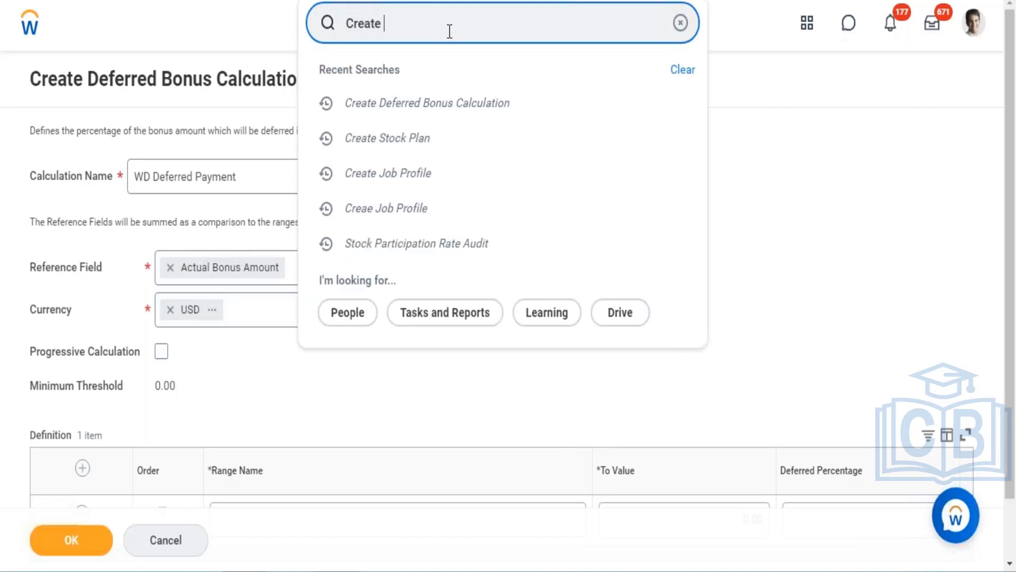
pyautogui.write('an am')
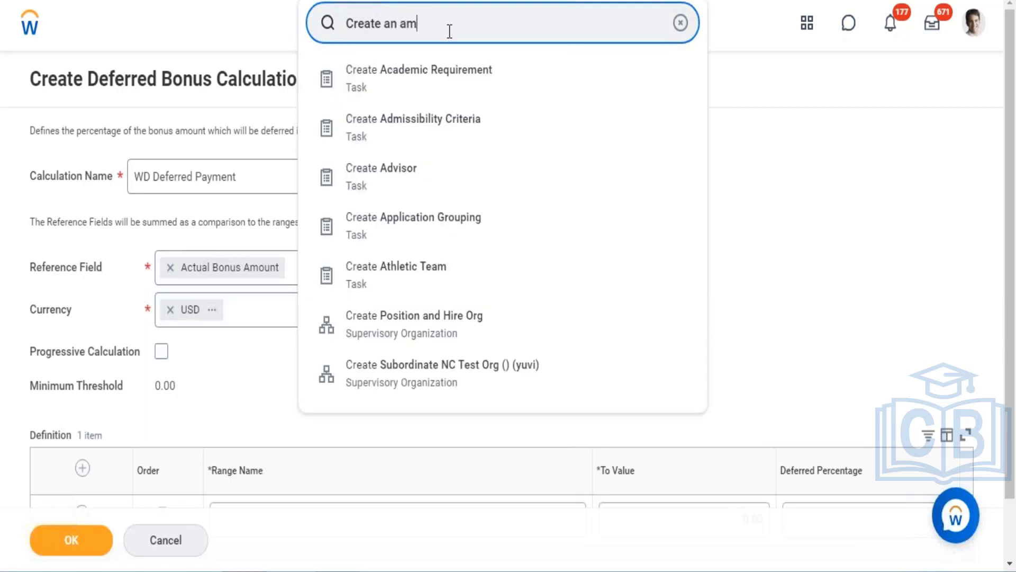
pyautogui.write('ounyy')
pyautogui.press('BackSpace')
pyautogui.press('BackSpace')
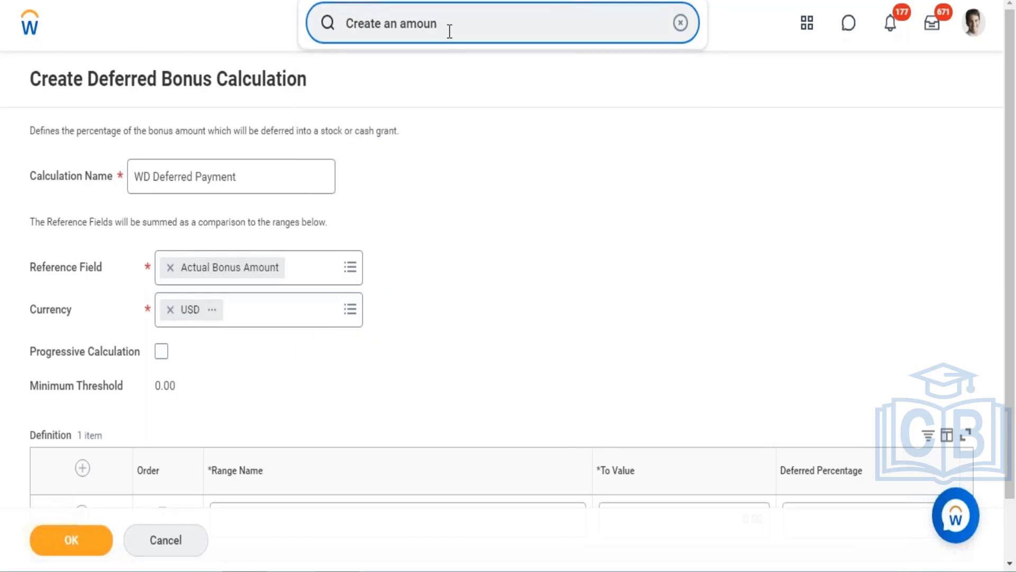
pyautogui.write('t')
pyautogui.press('BackSpace')
pyautogui.press('BackSpace')
pyautogui.press('BackSpace')
pyautogui.press('BackSpace')
pyautogui.press('BackSpace')
pyautogui.press('BackSpace')
pyautogui.press('BackSpace')
pyautogui.press('BackSpace')
pyautogui.press('BackSpace')
pyautogui.press('BackSpace')
pyautogui.write('bonus ')
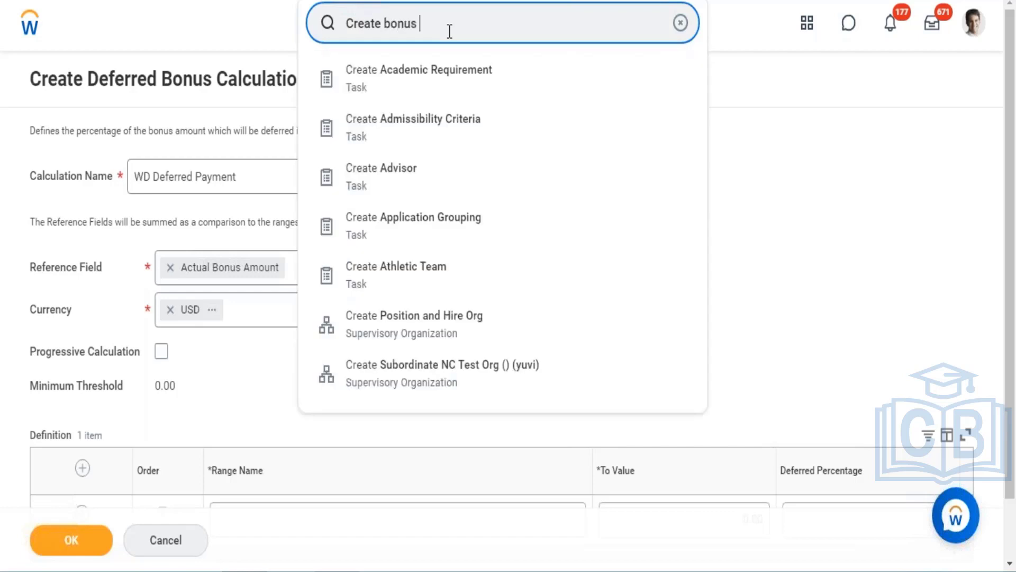
pyautogui.write('pla')
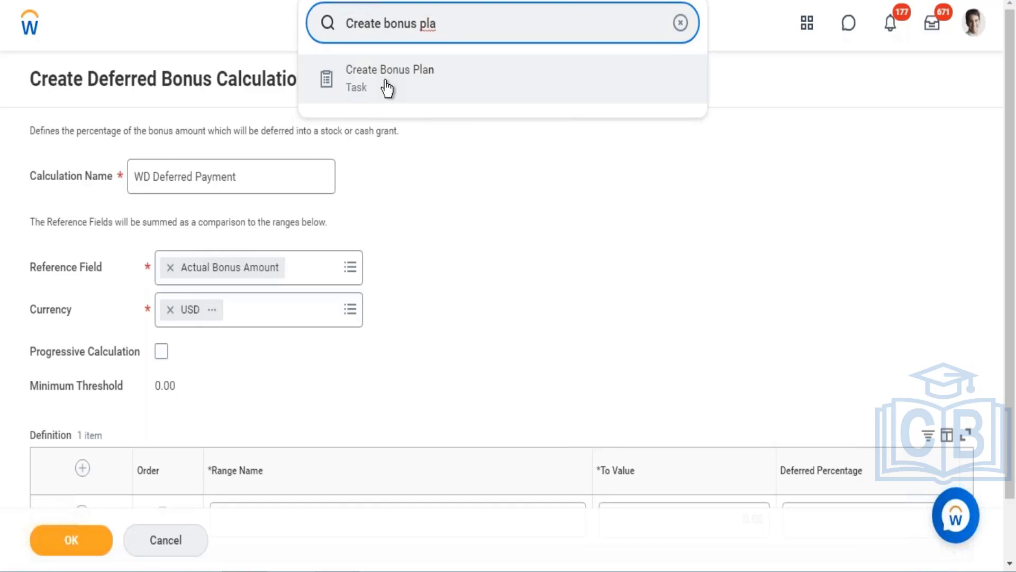
pyautogui.click(386, 87)
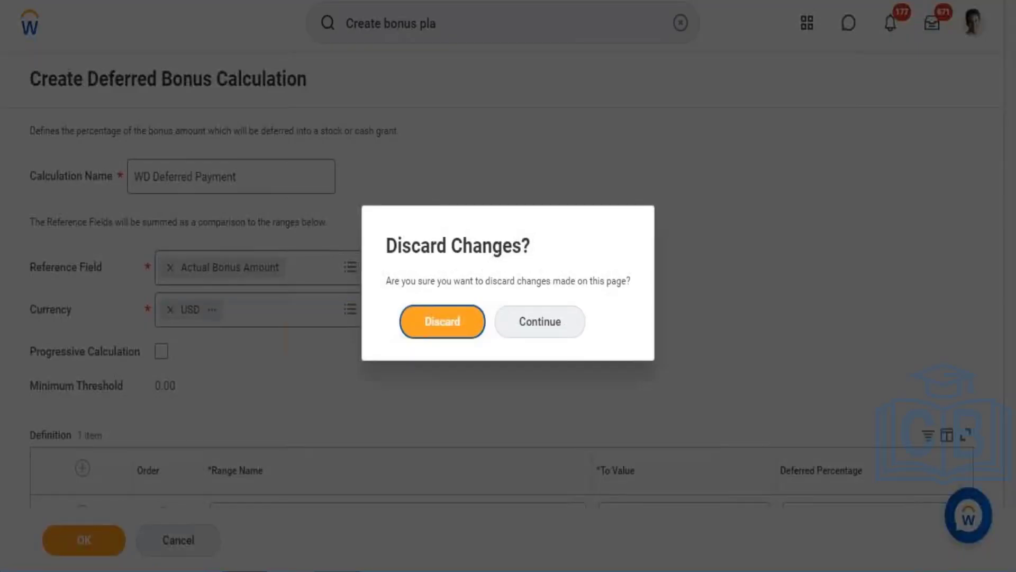
pyautogui.click(441, 318)
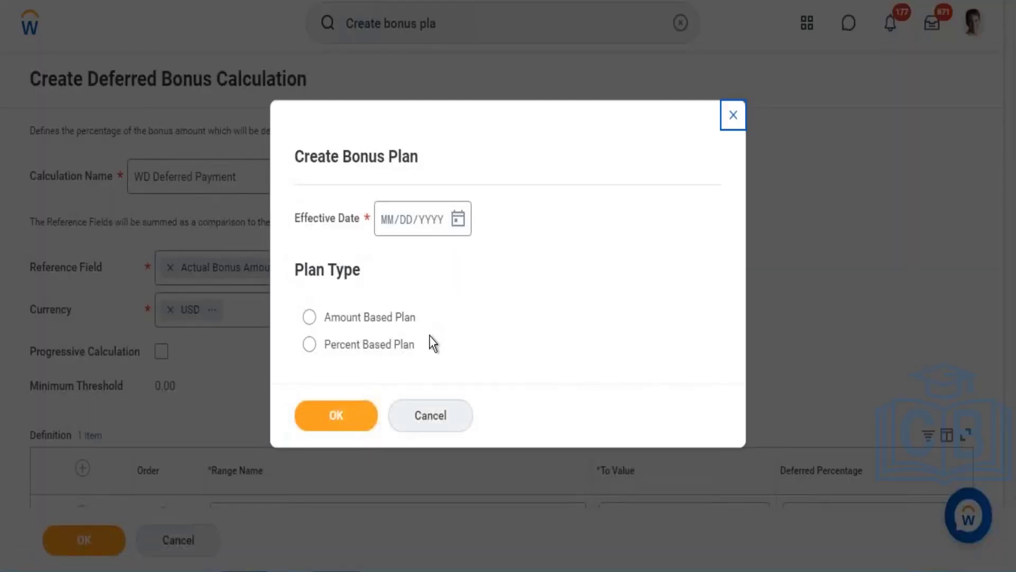
# - Set the bonus plan's effective date to 09/20/2021, choose Amount Based Plan, and continue
pyautogui.click(458, 219)
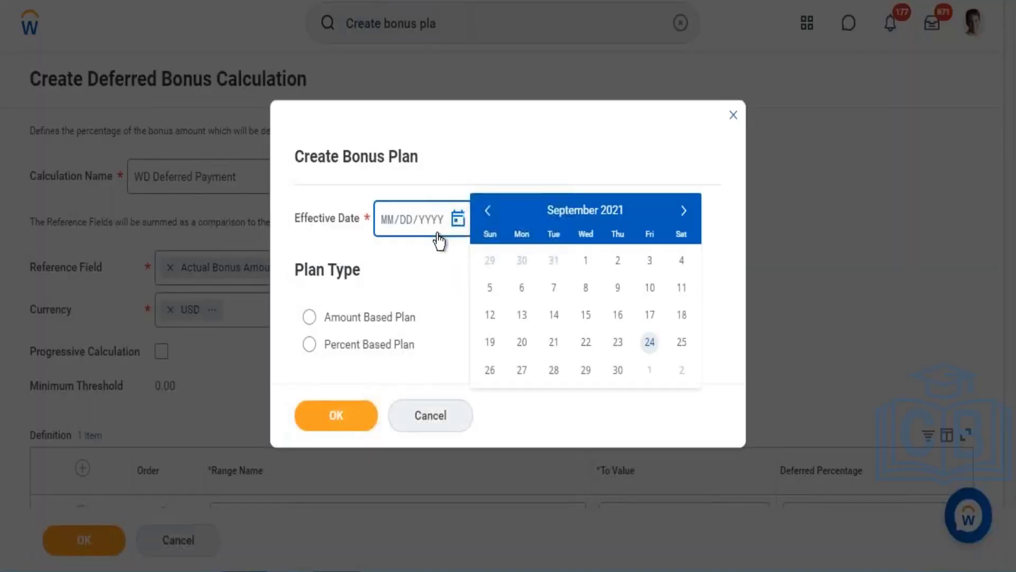
pyautogui.click(523, 342)
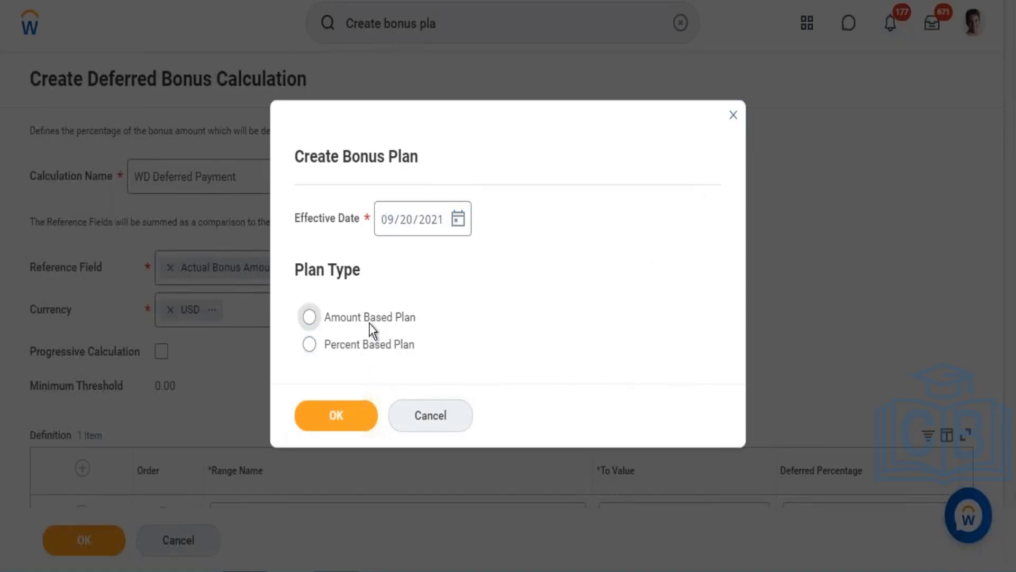
pyautogui.click(369, 320)
pyautogui.press('Tab')
pyautogui.click(336, 415)
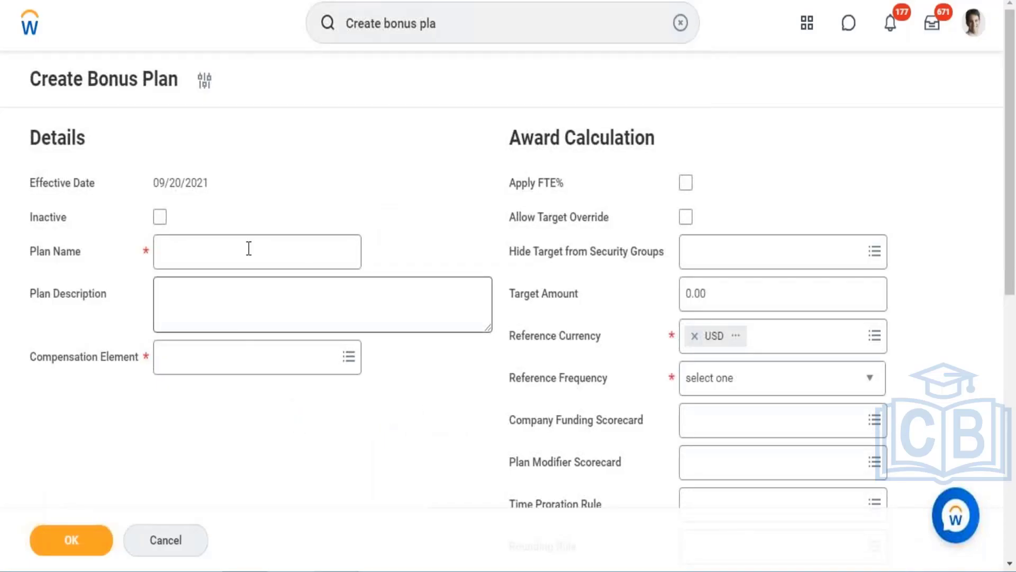
# - Name the bonus plan WD - Deffered for Org
pyautogui.click(249, 248)
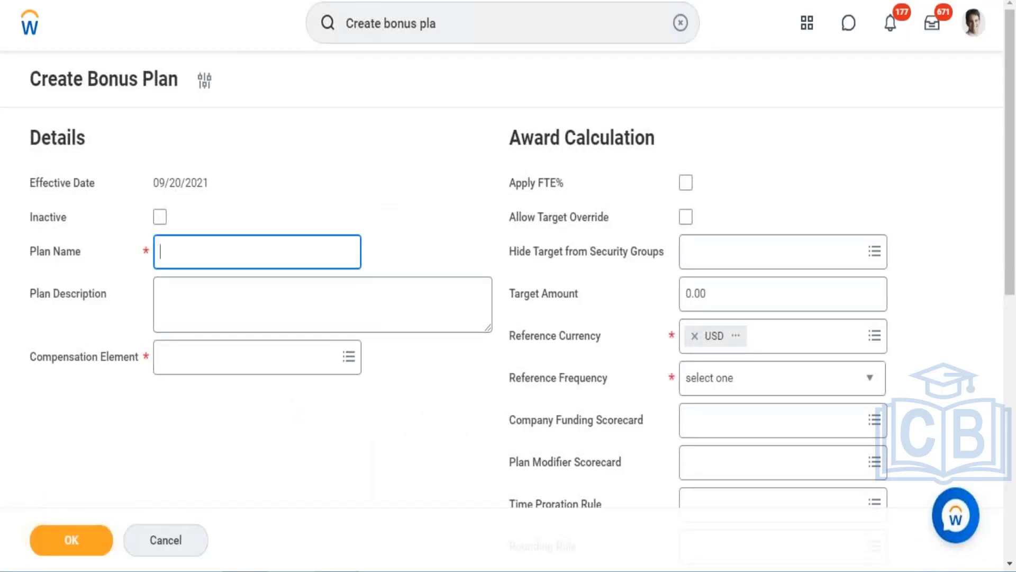
pyautogui.write('WD - Defered ')
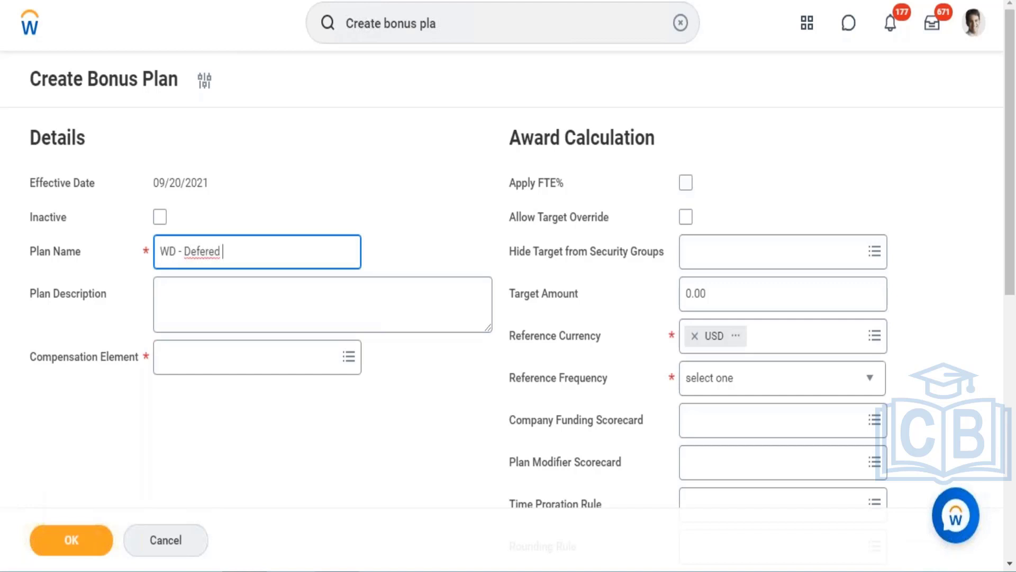
pyautogui.write('for Org')
pyautogui.click(200, 250)
pyautogui.write('f')
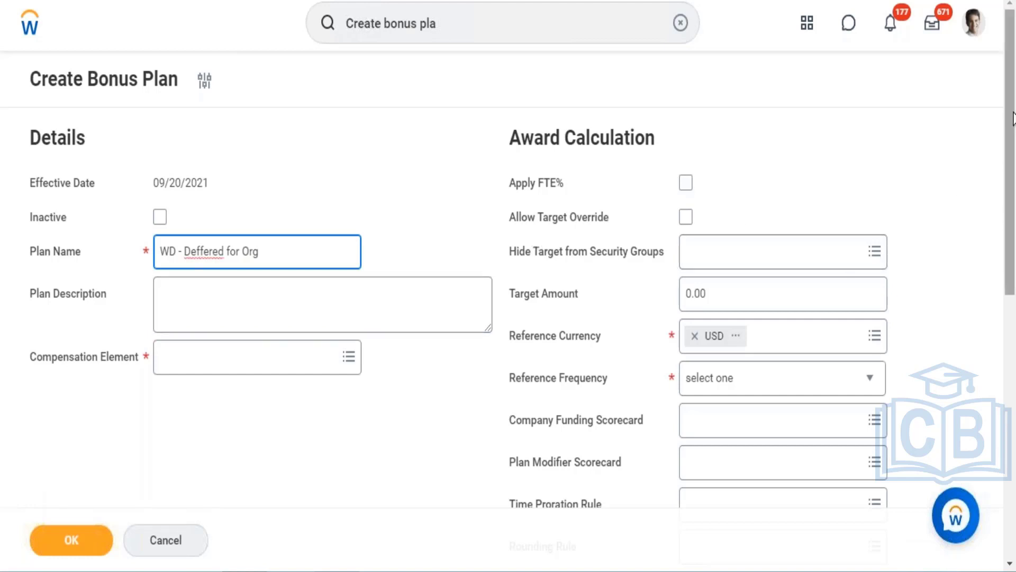
# - Set the bonus plan's compensation element to Incentive
pyautogui.scroll(-2, 1014, 178)
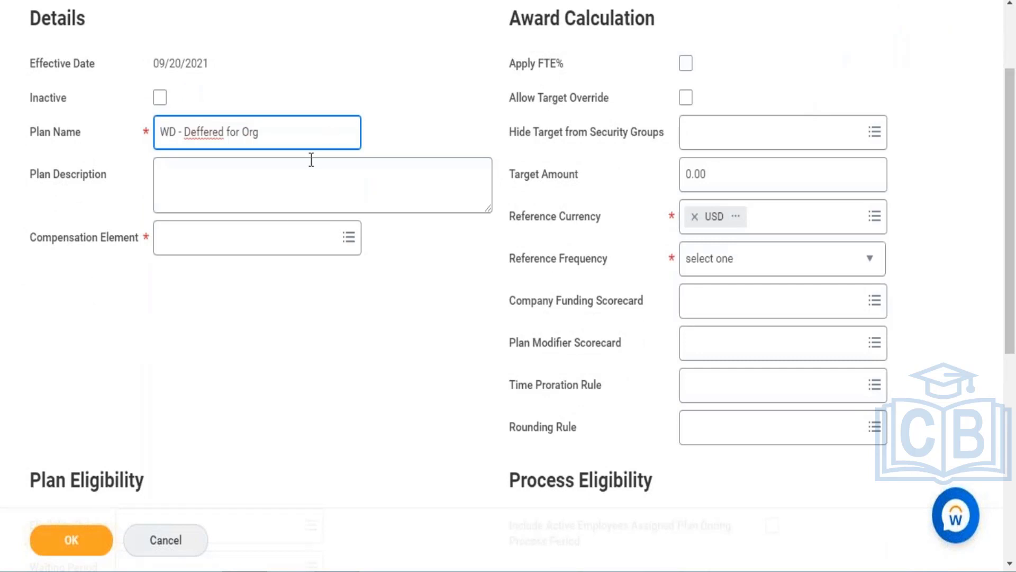
pyautogui.click(270, 244)
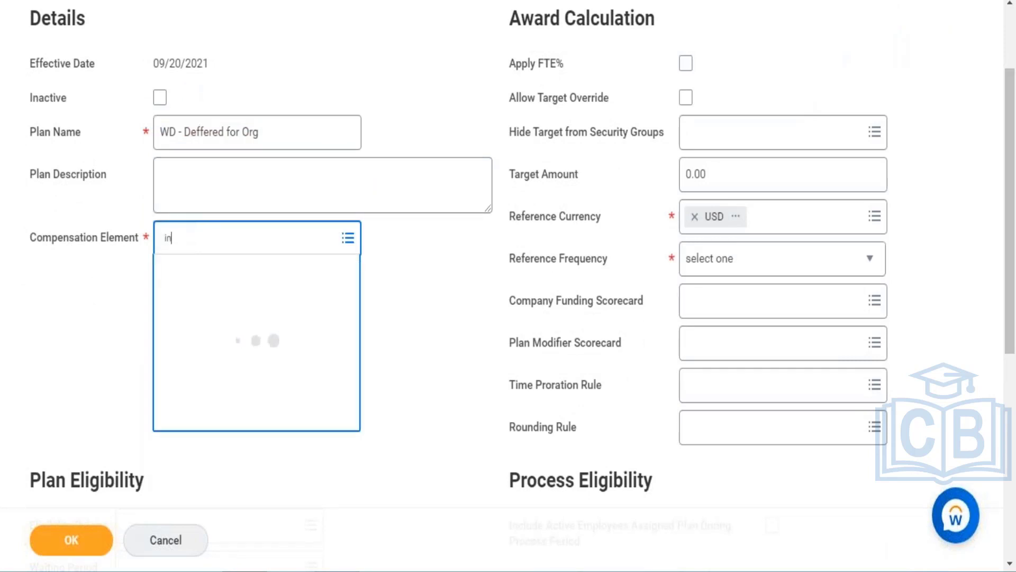
pyautogui.write('incentive')
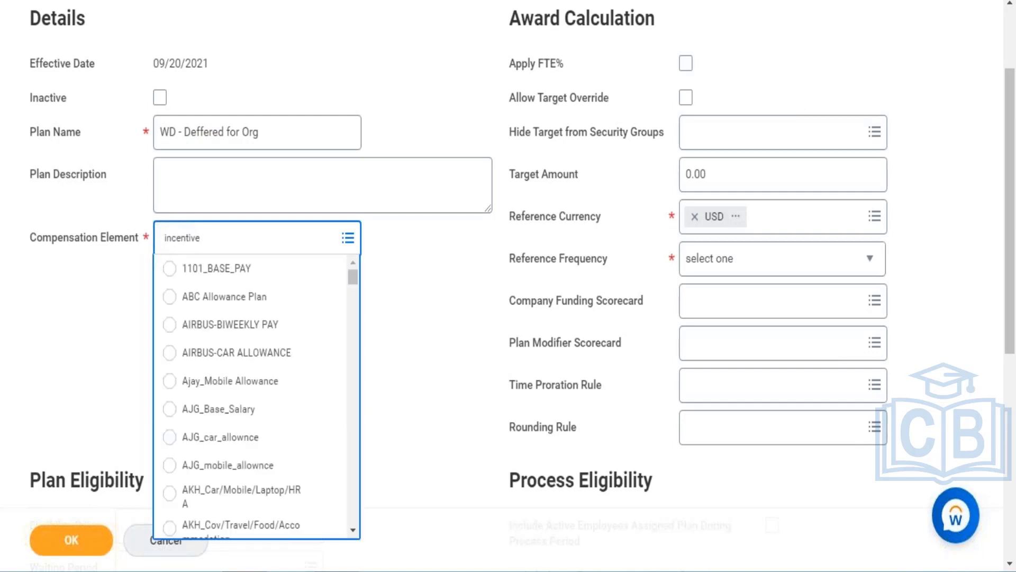
pyautogui.press('Return')
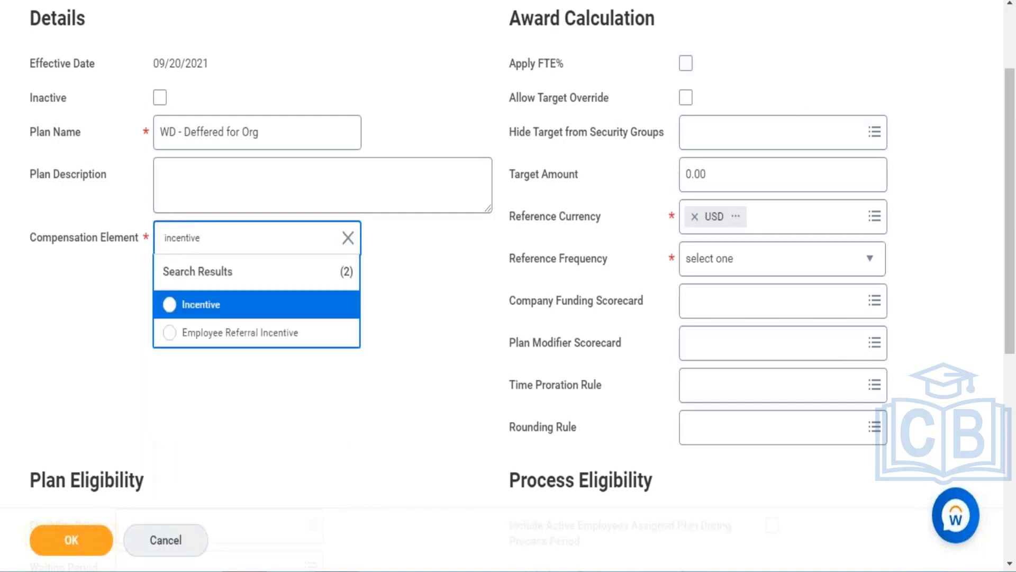
pyautogui.click(201, 305)
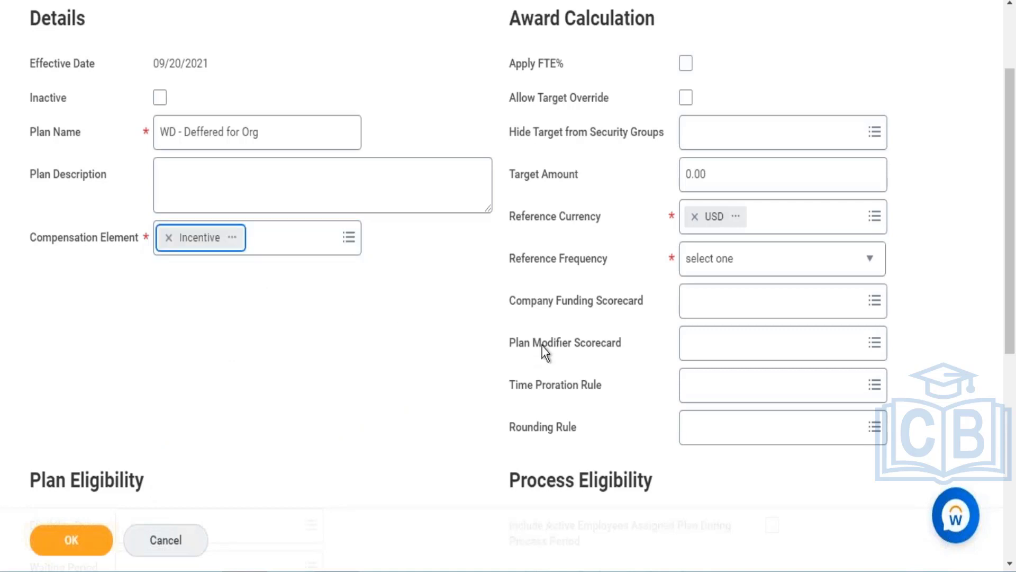
# - Set the plan eligibility rule to Comp Eligibility Rule
pyautogui.moveTo(1006, 274); pyautogui.dragTo(1000, 358)
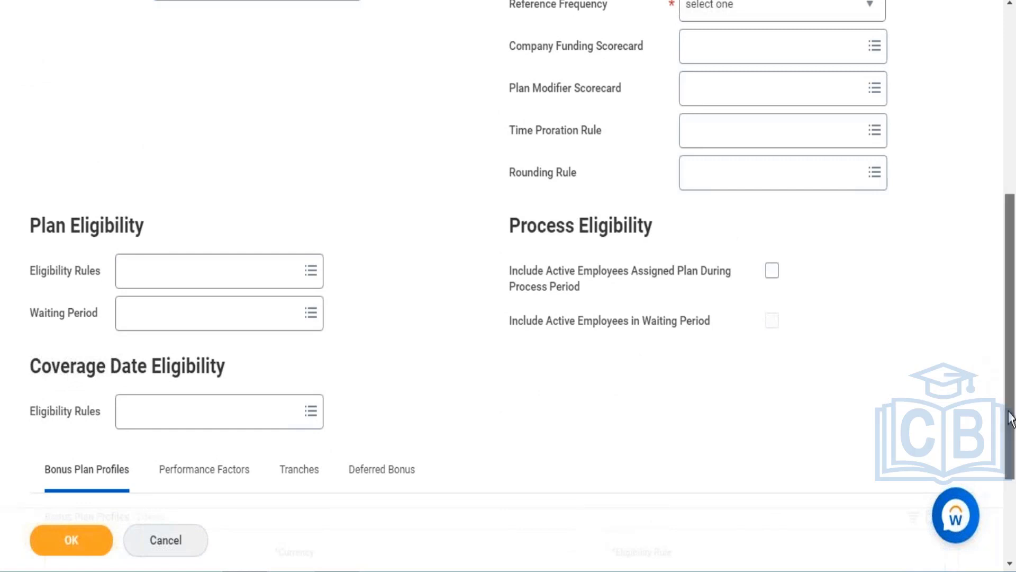
pyautogui.scroll(-3, 1006, 381)
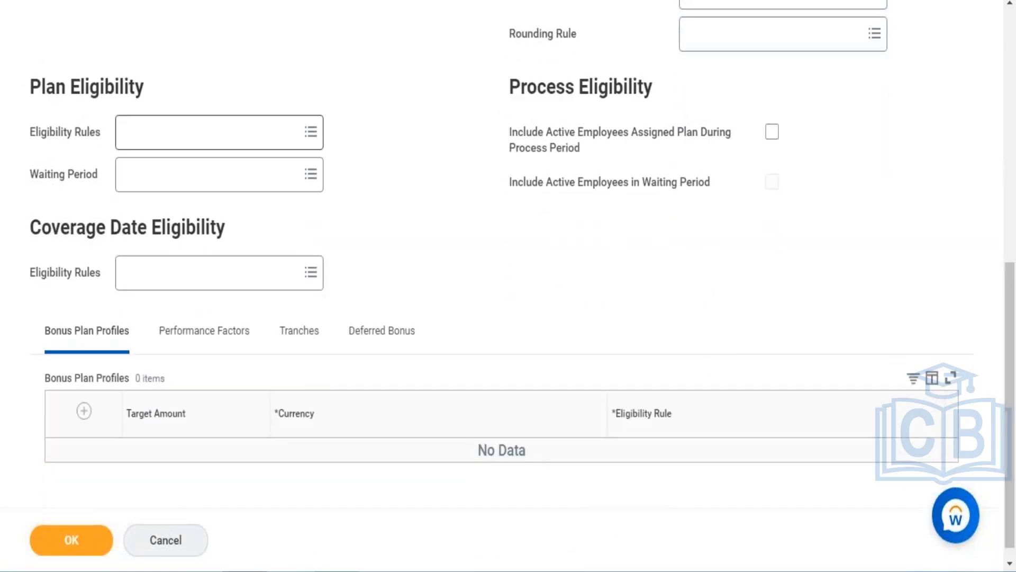
pyautogui.click(202, 139)
pyautogui.write('elig')
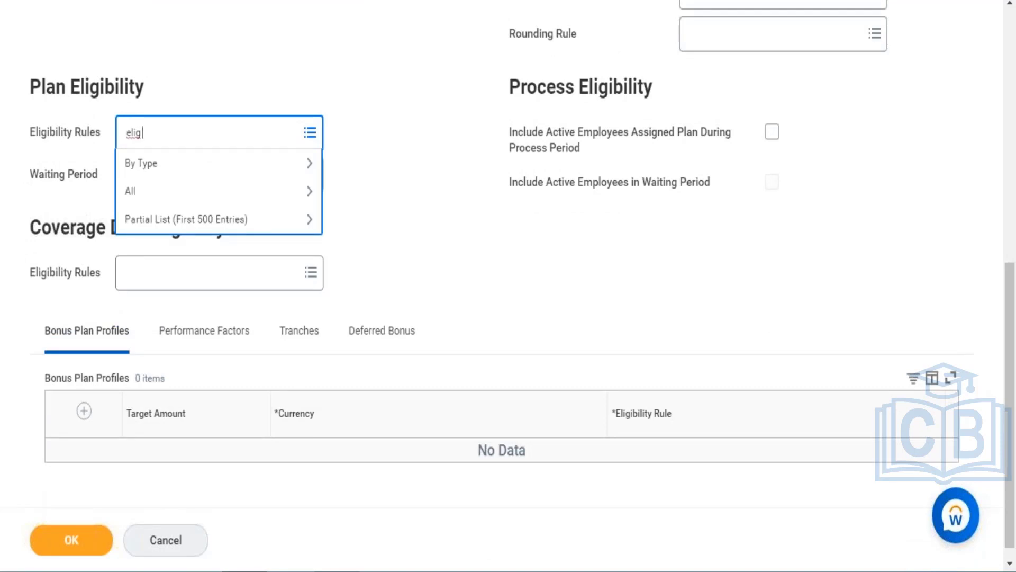
pyautogui.press('BackSpace')
pyautogui.press('BackSpace')
pyautogui.press('BackSpace')
pyautogui.press('BackSpace')
pyautogui.write('comp elig rule')
pyautogui.press('Return')
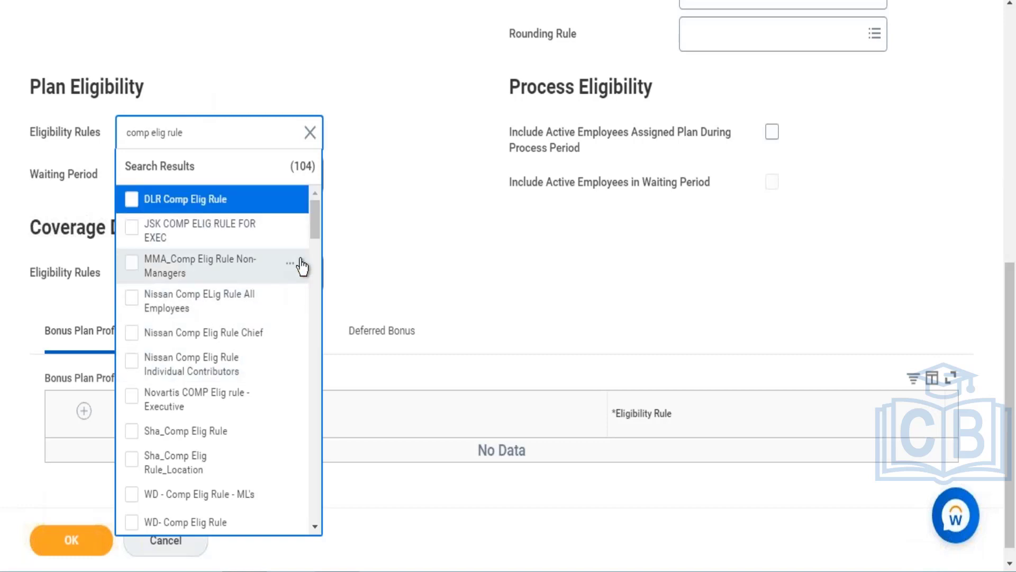
pyautogui.moveTo(313, 224); pyautogui.dragTo(313, 196)
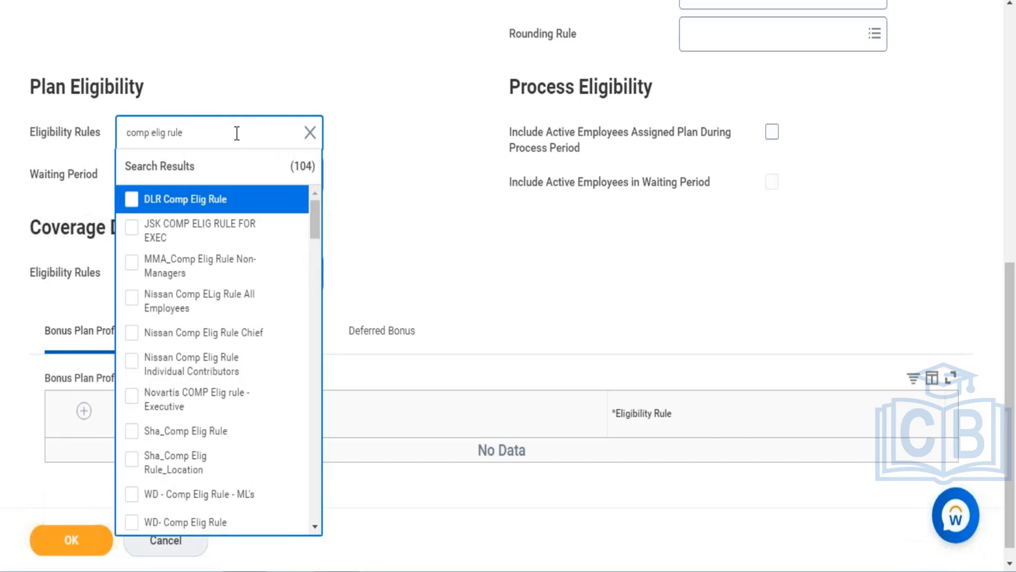
pyautogui.press('BackSpace')
pyautogui.press('BackSpace')
pyautogui.press('BackSpace')
pyautogui.press('BackSpace')
pyautogui.press('BackSpace')
pyautogui.press('BackSpace')
pyautogui.press('BackSpace')
pyautogui.press('BackSpace')
pyautogui.press('BackSpace')
pyautogui.press('BackSpace')
pyautogui.write('eligib')
pyautogui.press('Return')
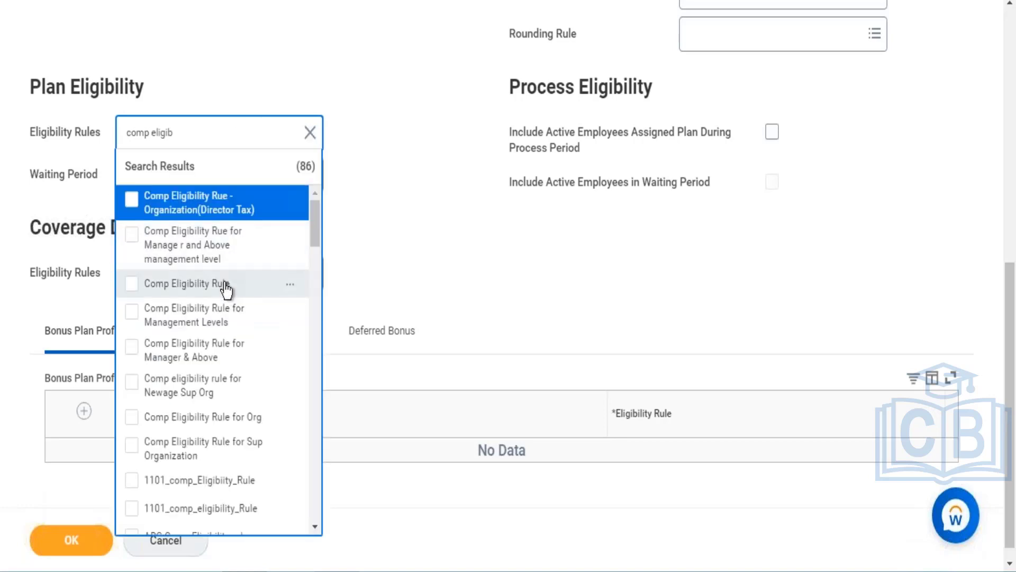
pyautogui.click(226, 289)
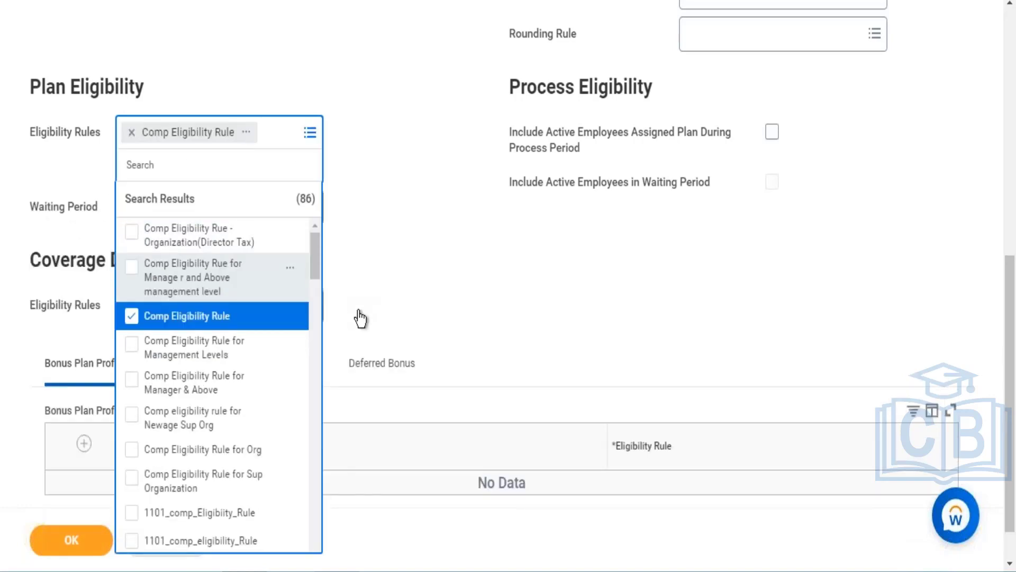
pyautogui.click(361, 317)
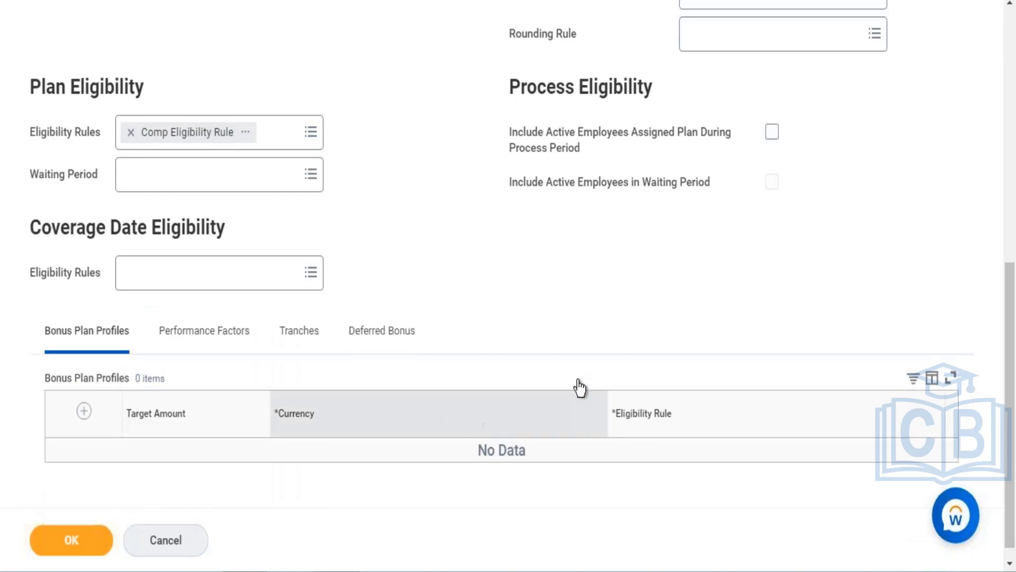
# - Set the target amount to 25,000 and the reference frequency to Annual
pyautogui.moveTo(1011, 306); pyautogui.dragTo(1003, 253)
pyautogui.scroll(5, 999, 233)
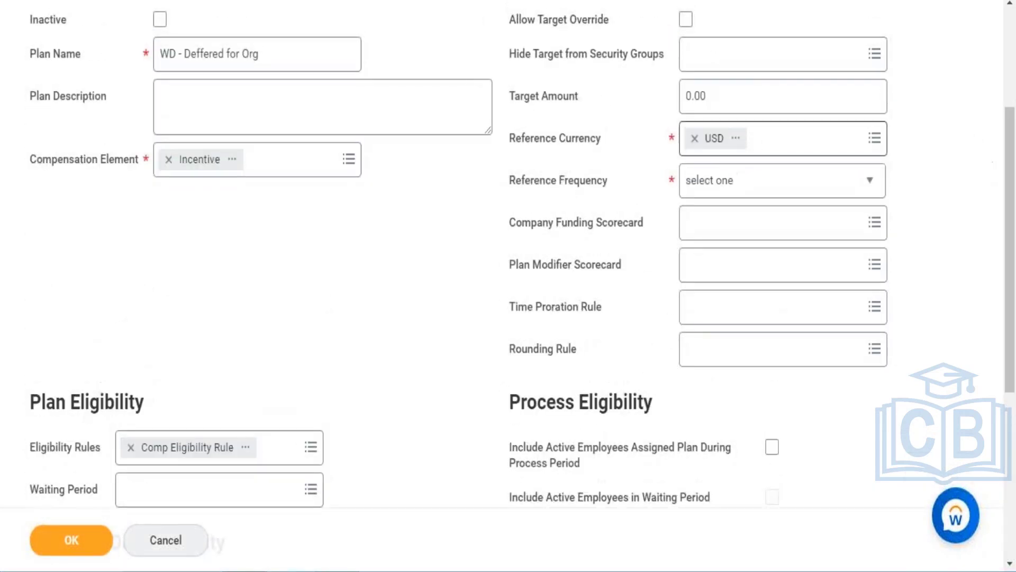
pyautogui.click(745, 96)
pyautogui.press('BackSpace')
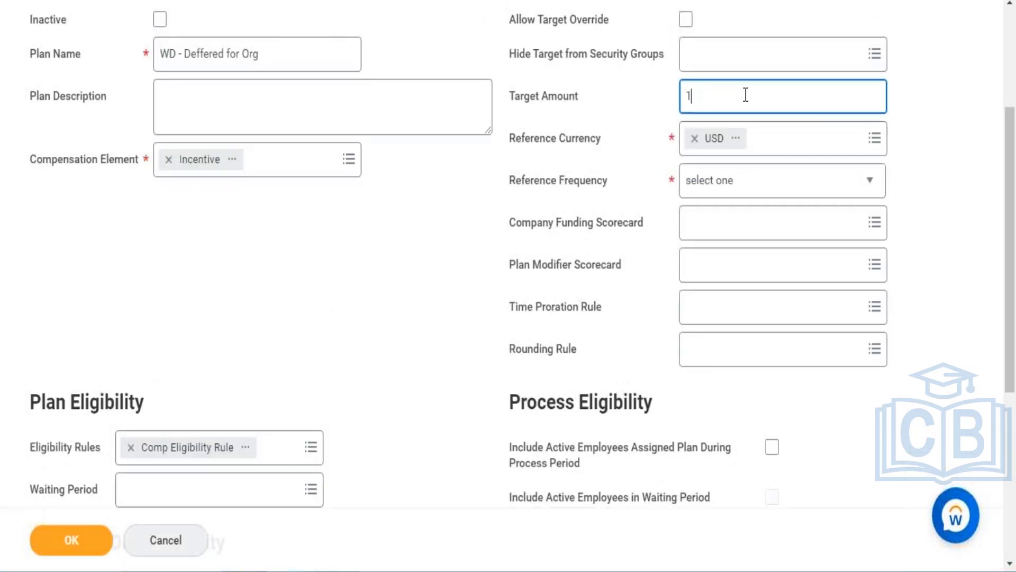
pyautogui.write('250000')
pyautogui.press('BackSpace')
pyautogui.click(713, 191)
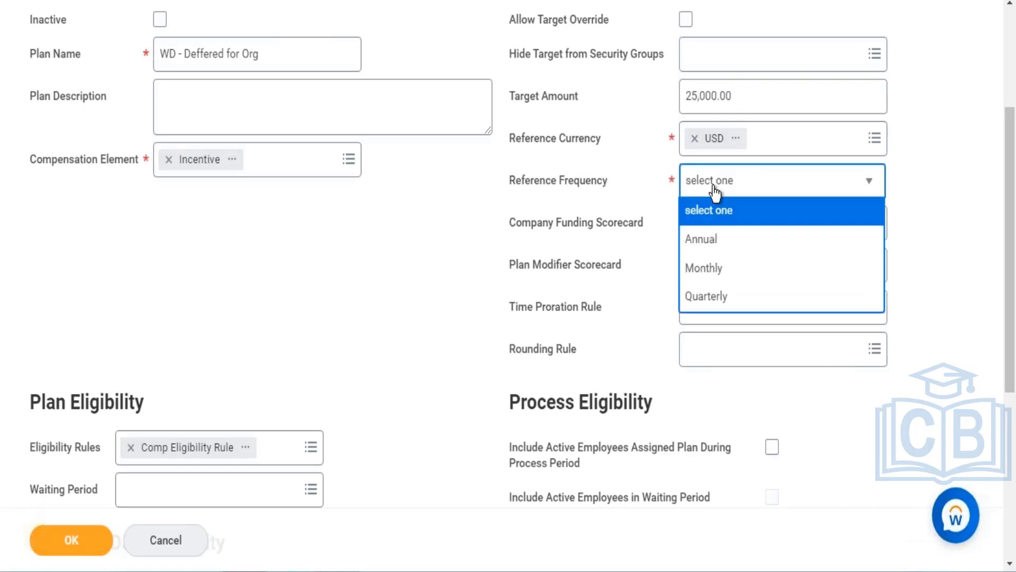
pyautogui.click(713, 249)
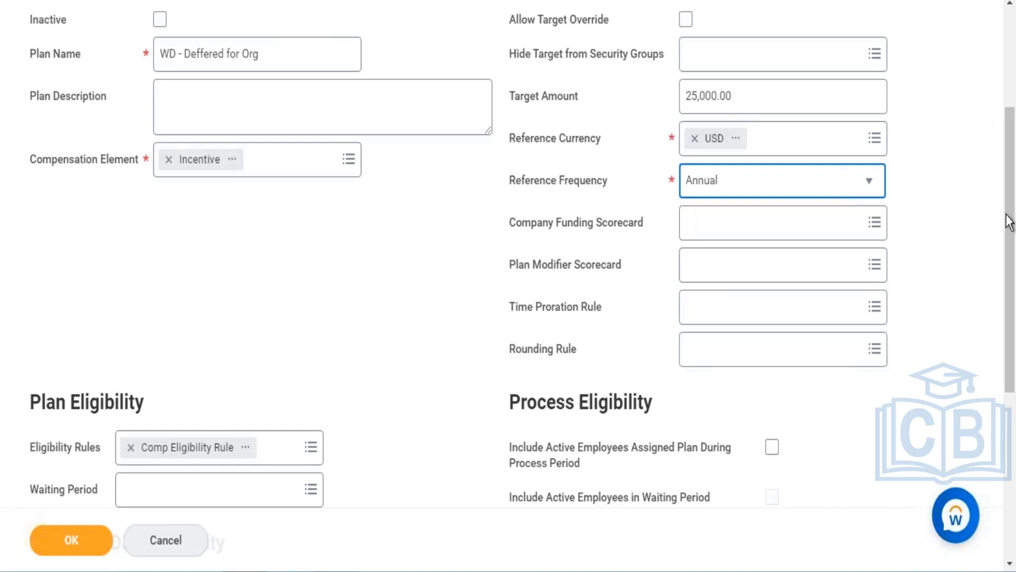
# - Set the deferred bonus eligibility to Comp Eligibility Rule in the Deferred Bonus section
pyautogui.scroll(-3, 1007, 297)
pyautogui.moveTo(1006, 308); pyautogui.dragTo(1000, 397)
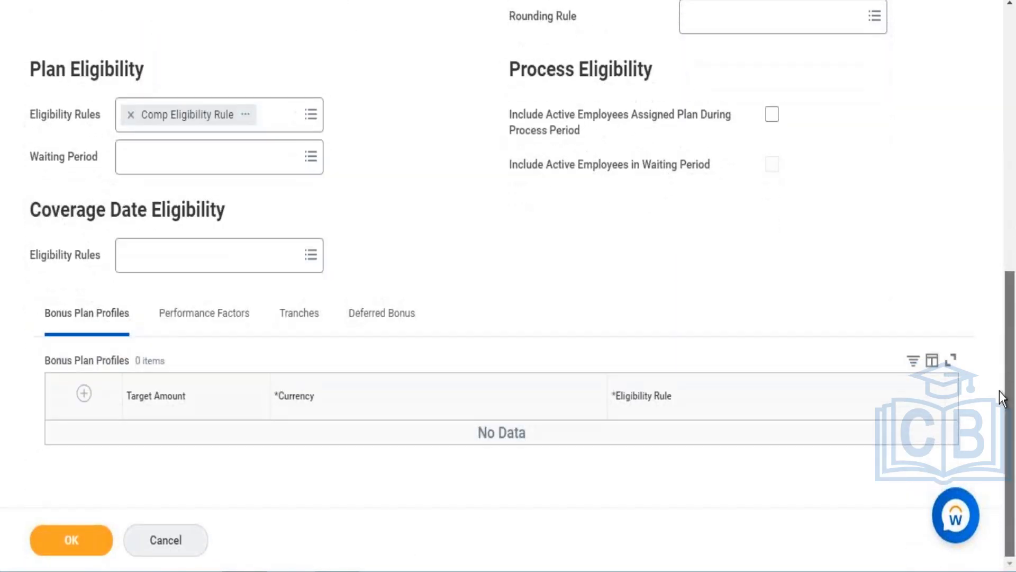
pyautogui.click(385, 325)
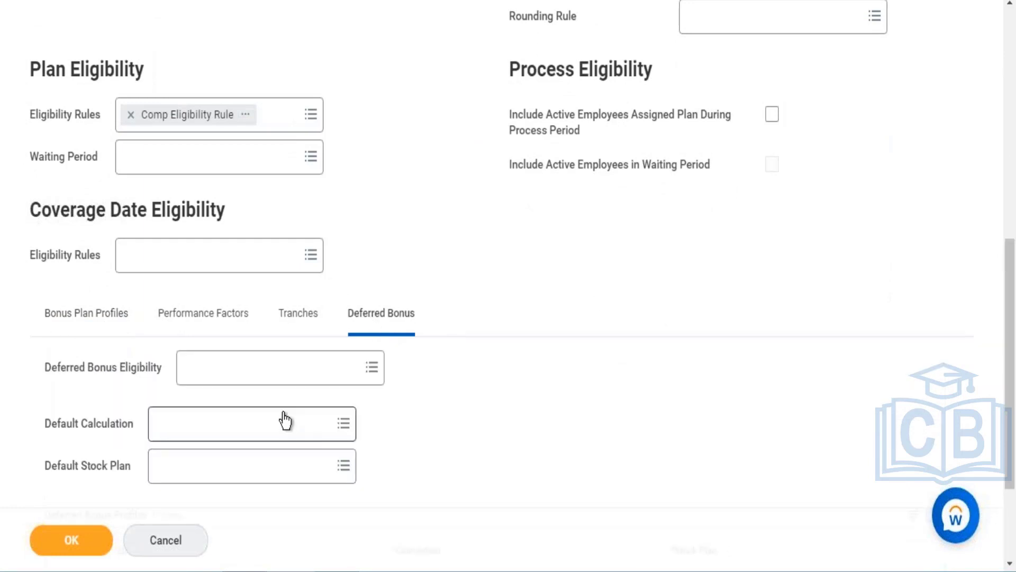
pyautogui.click(252, 362)
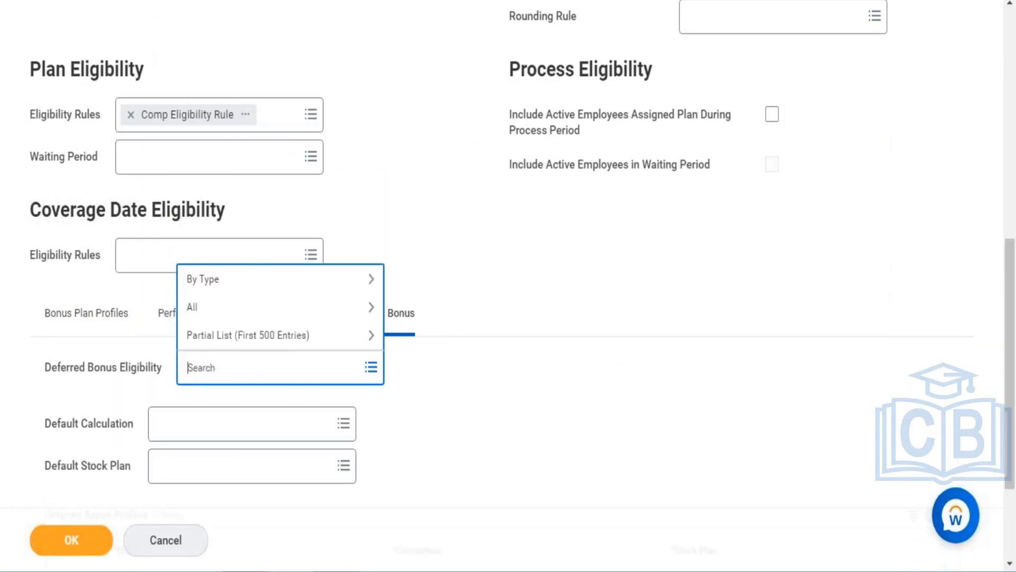
pyautogui.write('Comp Eligi')
pyautogui.press('Return')
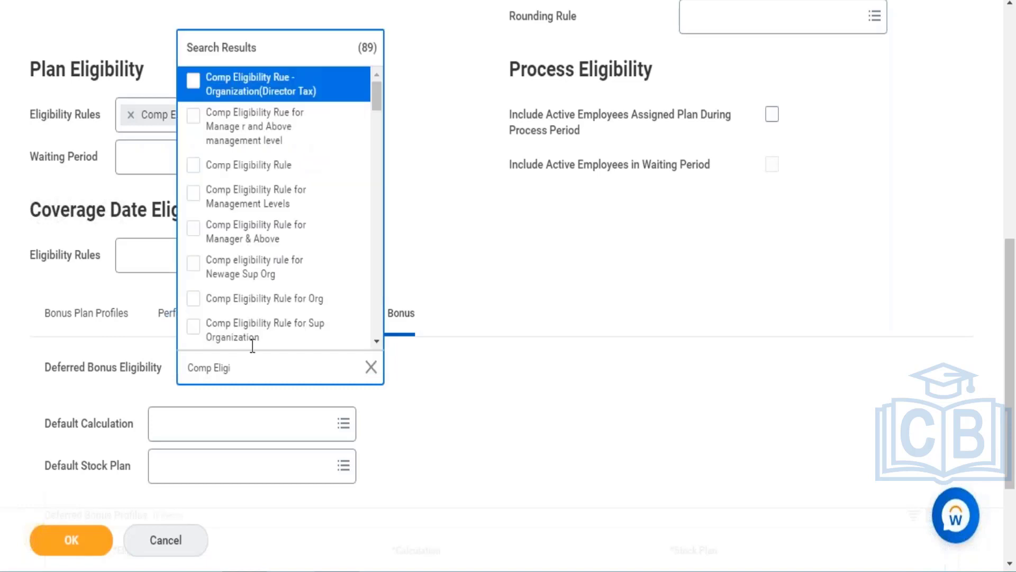
pyautogui.click(278, 167)
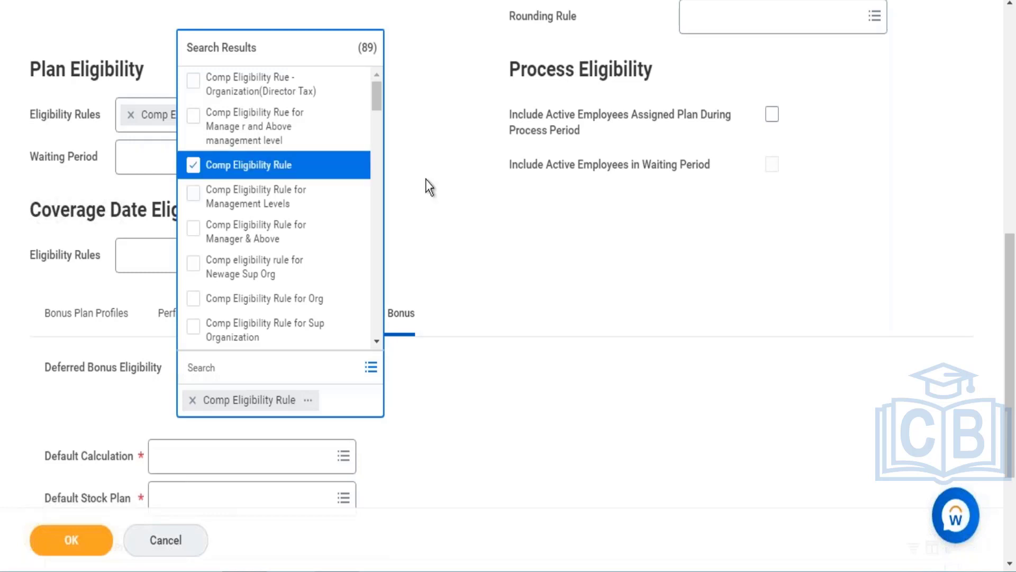
pyautogui.click(553, 304)
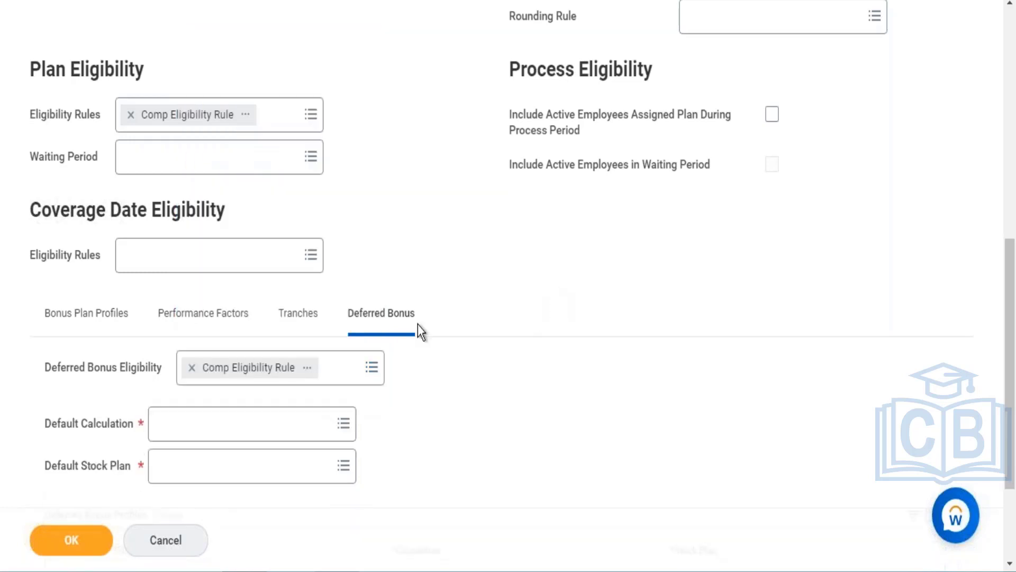
# - Set the default calculation to WD - Progressive Deferred Payment
pyautogui.click(233, 426)
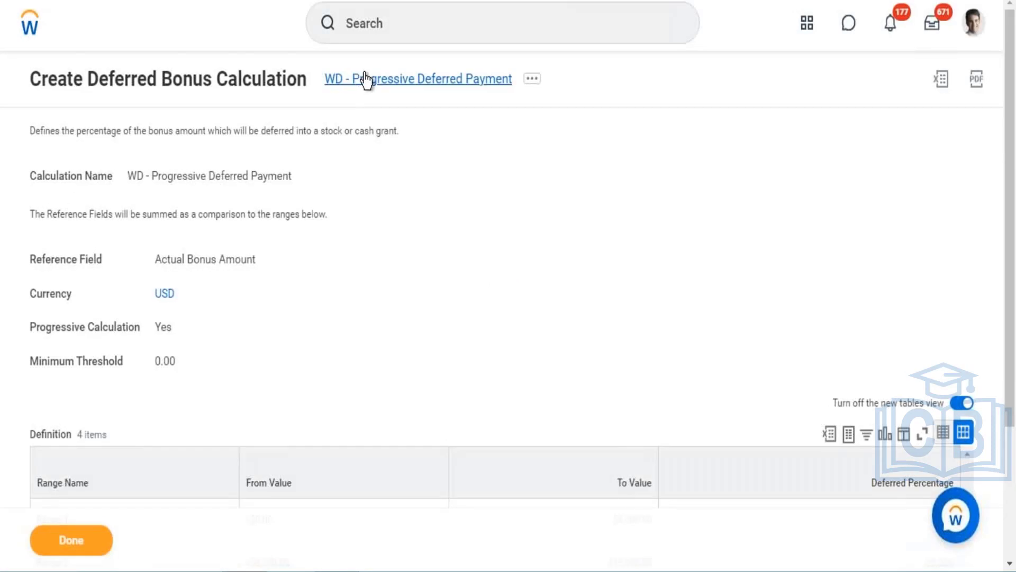
pyautogui.rightClick(366, 81)
pyautogui.click(393, 142)
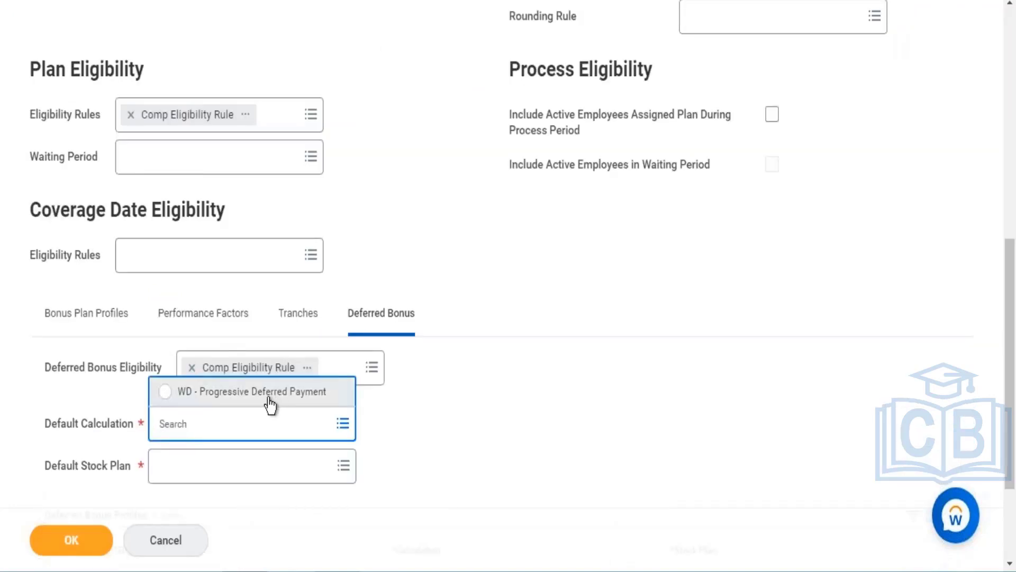
pyautogui.click(270, 405)
# - Set the default stock plan to WD - Deferred Stock
pyautogui.click(254, 477)
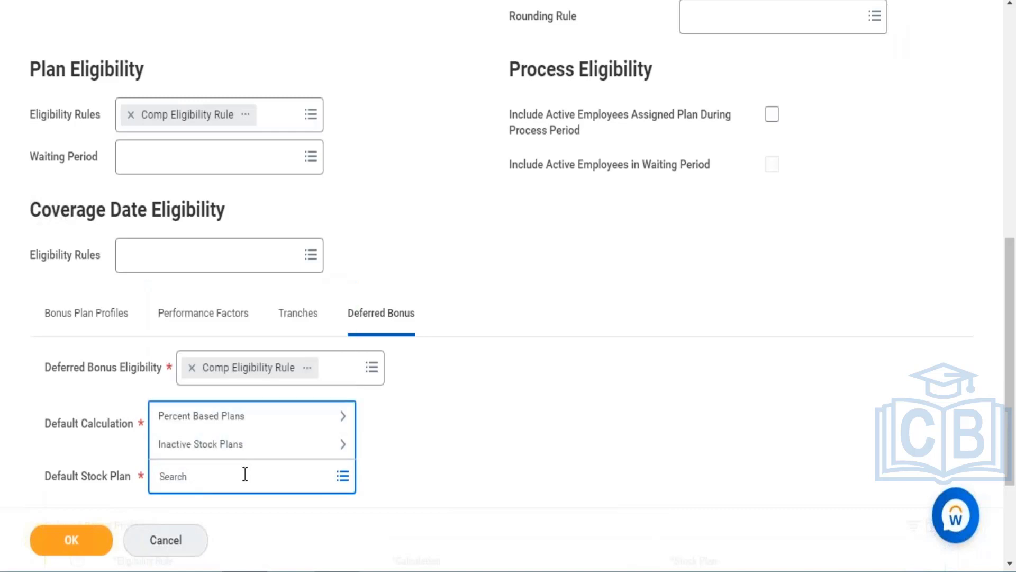
pyautogui.write('WD hris')
pyautogui.press('Return')
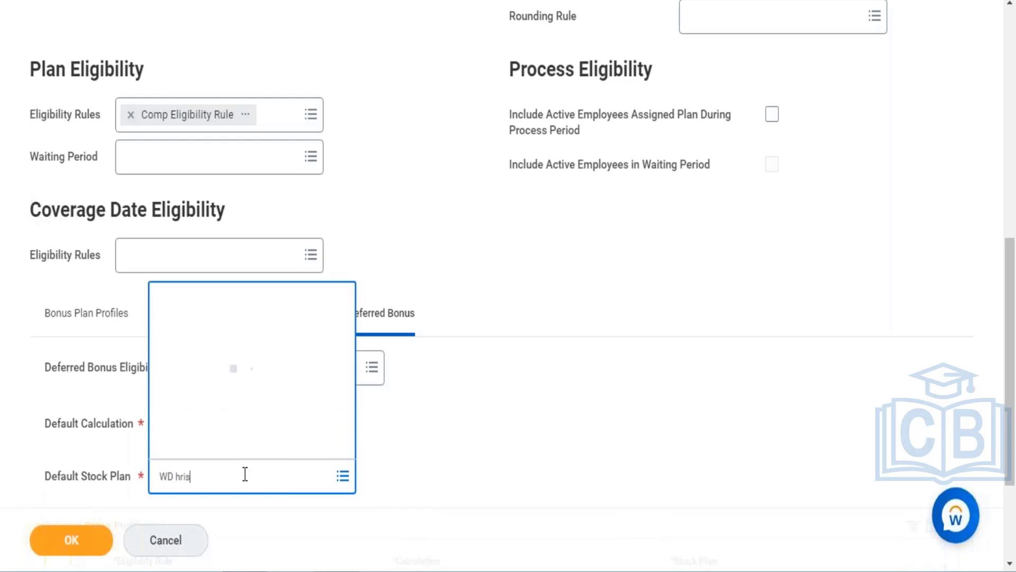
pyautogui.click(216, 478)
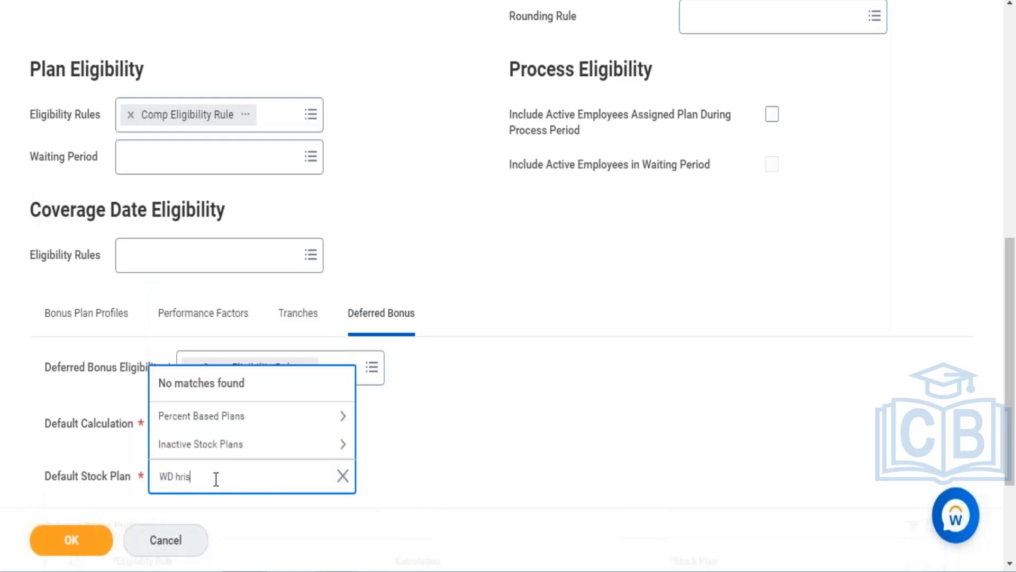
pyautogui.press('BackSpace')
pyautogui.press('BackSpace')
pyautogui.press('BackSpace')
pyautogui.press('BackSpace')
pyautogui.press('Return')
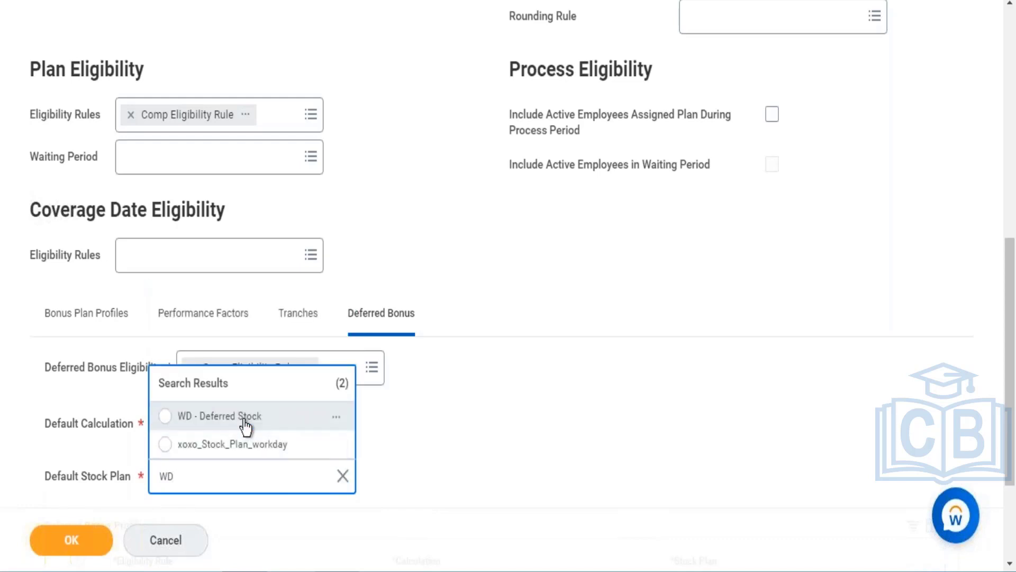
pyautogui.click(245, 418)
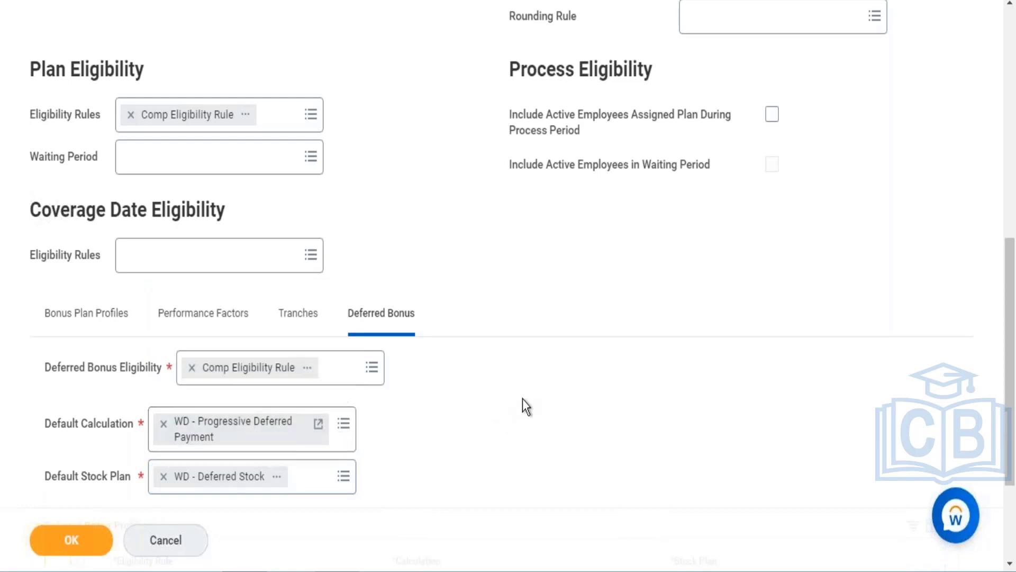
# - Add a deferred bonus profile row with the eligibility rule Comp Eligibility Rule for Management Levels
pyautogui.moveTo(1011, 267); pyautogui.dragTo(1013, 352)
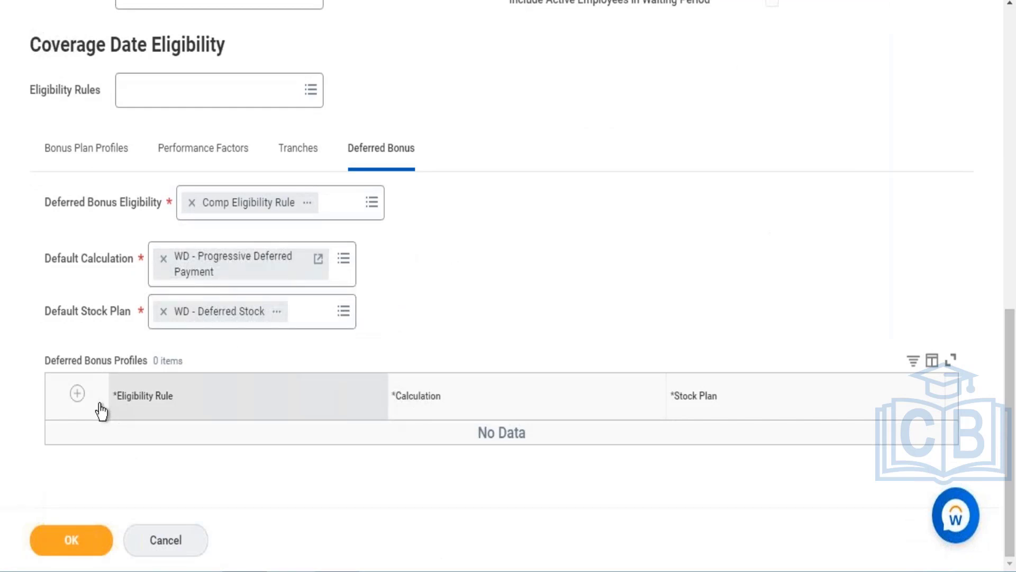
pyautogui.click(77, 394)
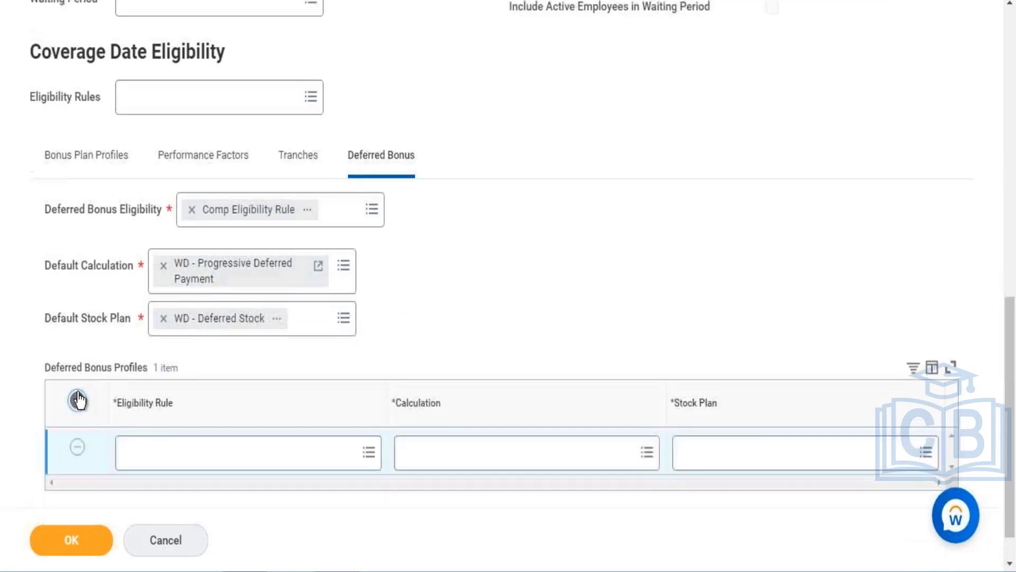
pyautogui.click(252, 466)
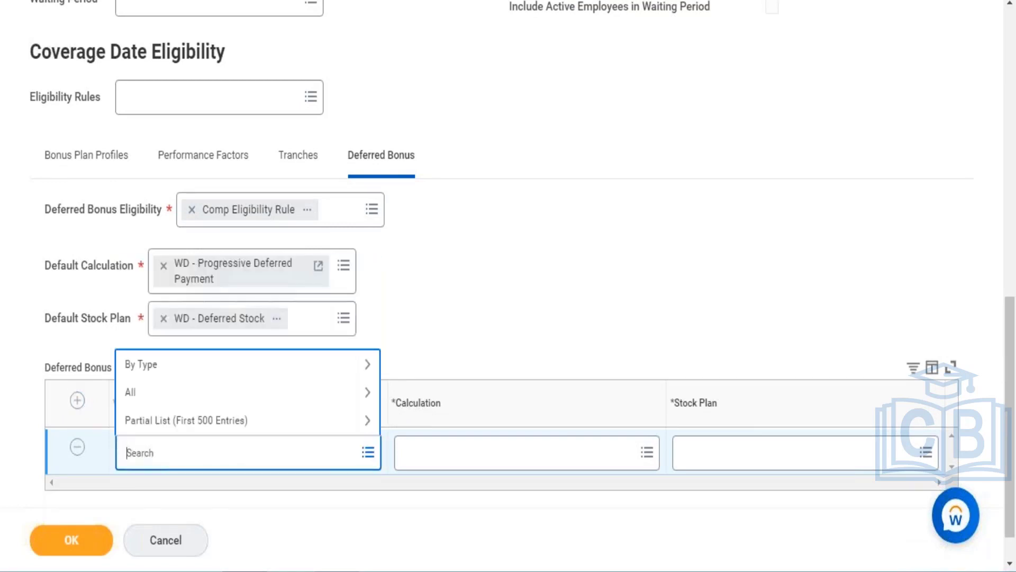
pyautogui.write('management')
pyautogui.press('Return')
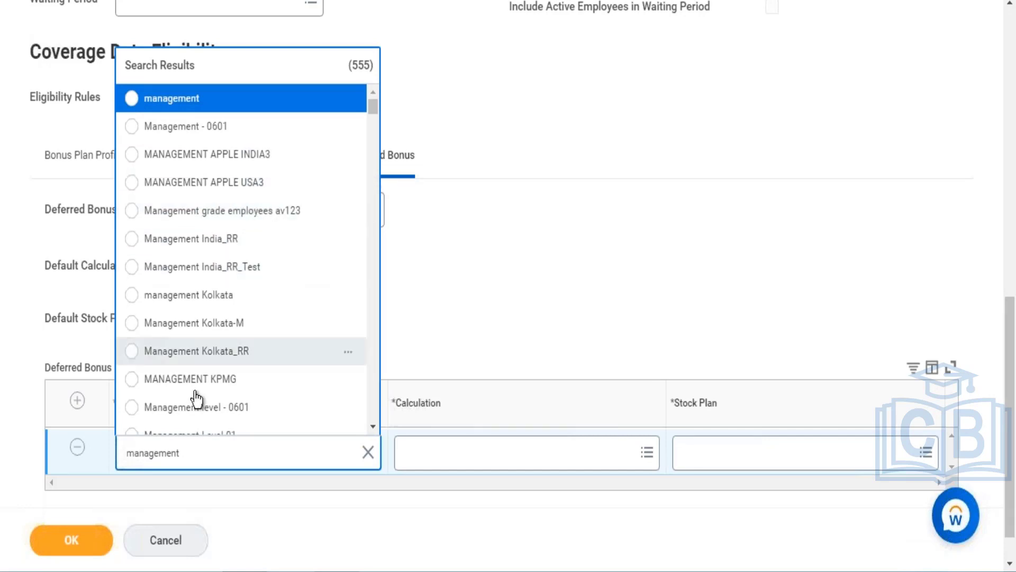
pyautogui.doubleClick(206, 450)
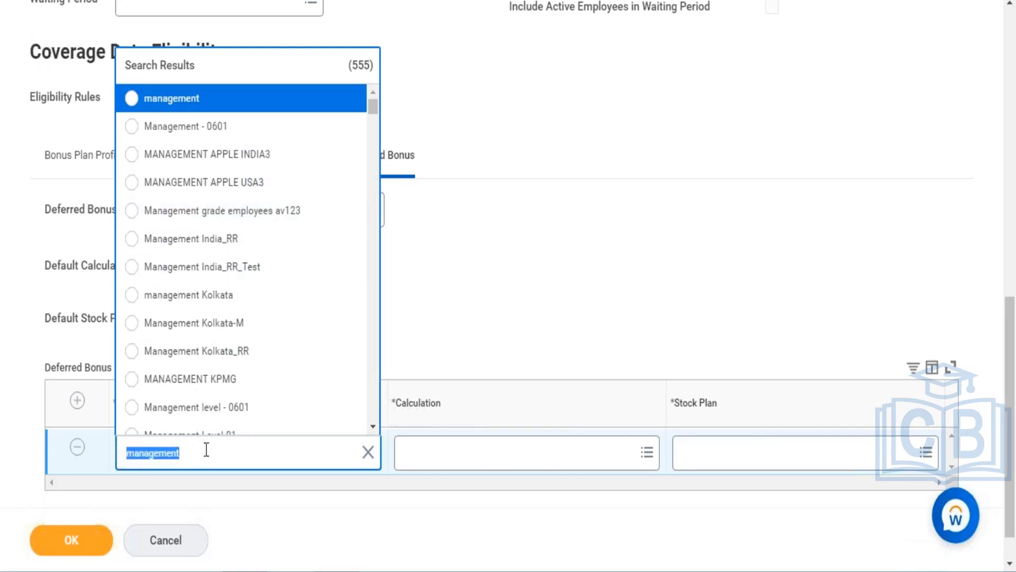
pyautogui.write('Eligibl')
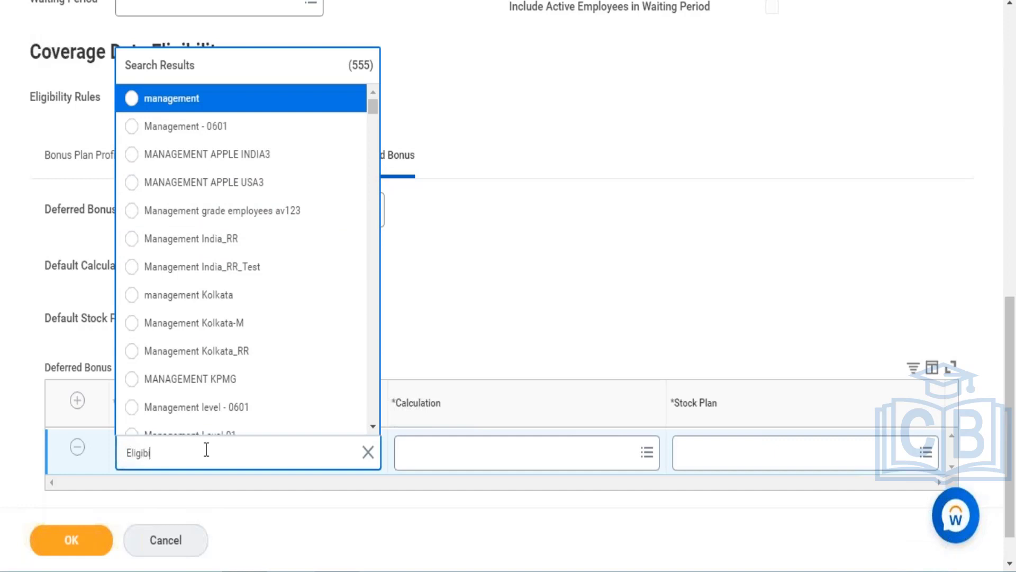
pyautogui.write('lity ')
pyautogui.write('rue')
pyautogui.write('le')
pyautogui.press('Return')
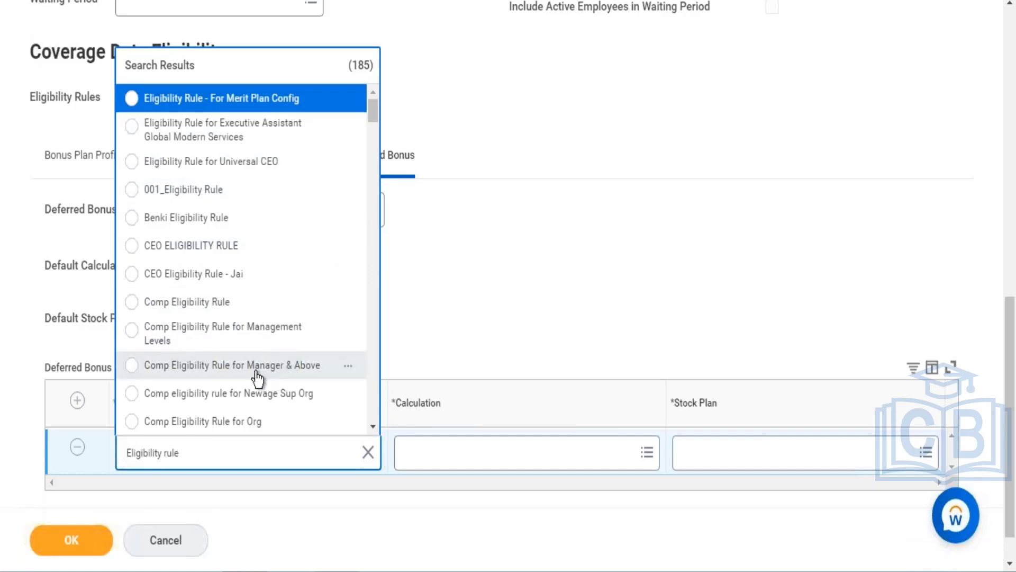
pyautogui.click(226, 347)
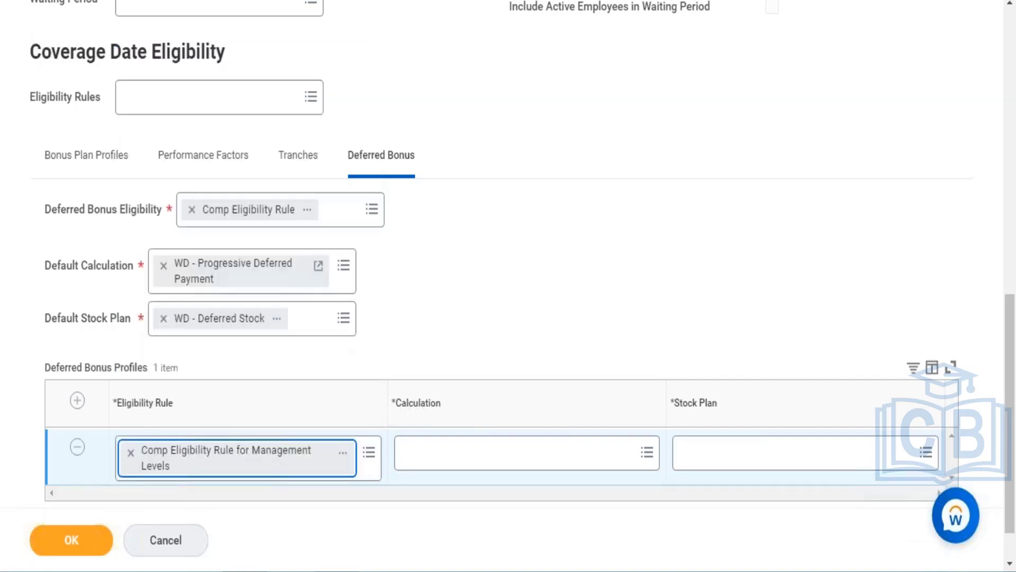
# - Set the profile's calculation to WD - Progressive Deferred Payment and stock plan to WD - Deferred Stock, and submit the bonus plan
pyautogui.click(419, 450)
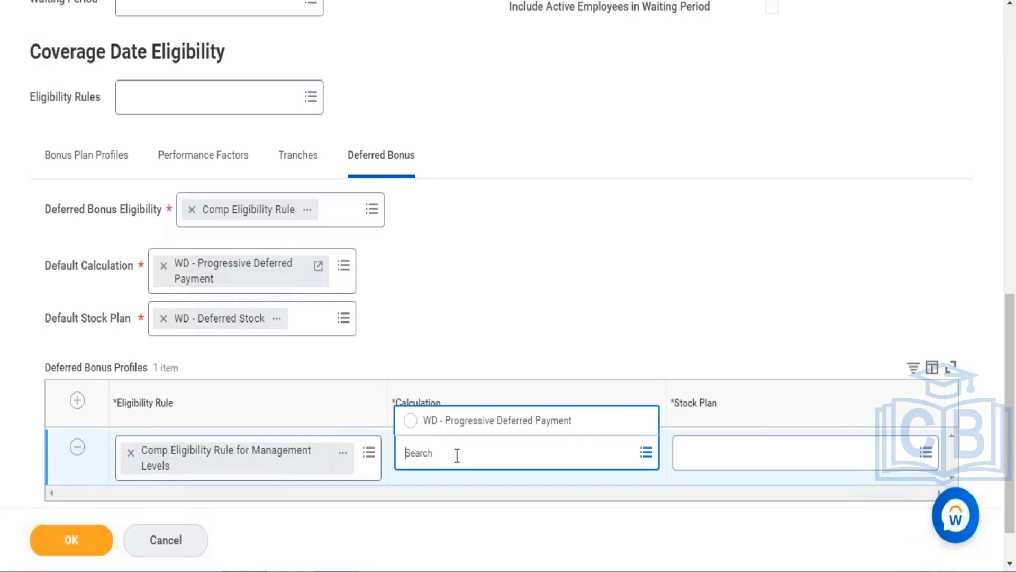
pyautogui.click(464, 426)
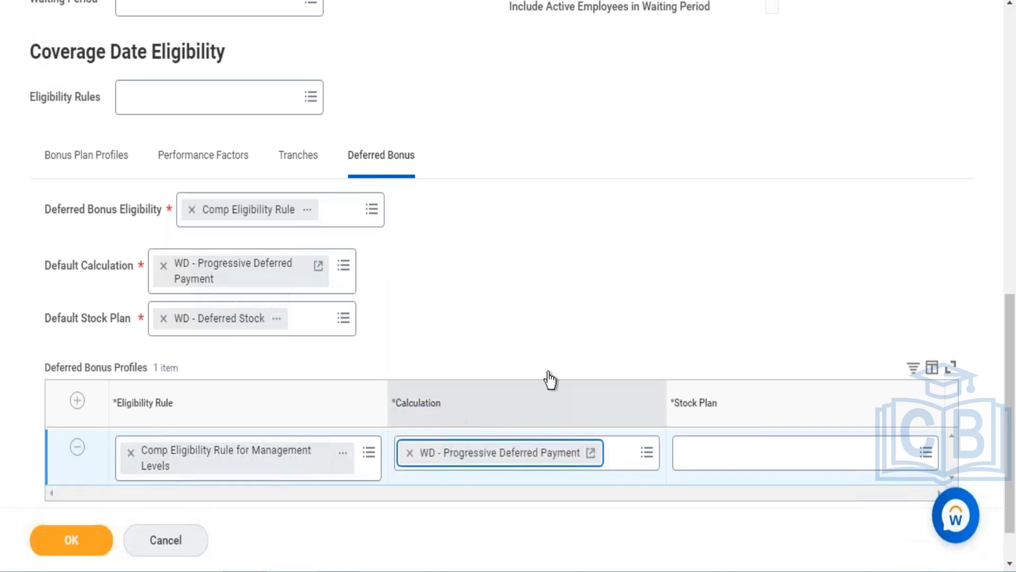
pyautogui.click(707, 455)
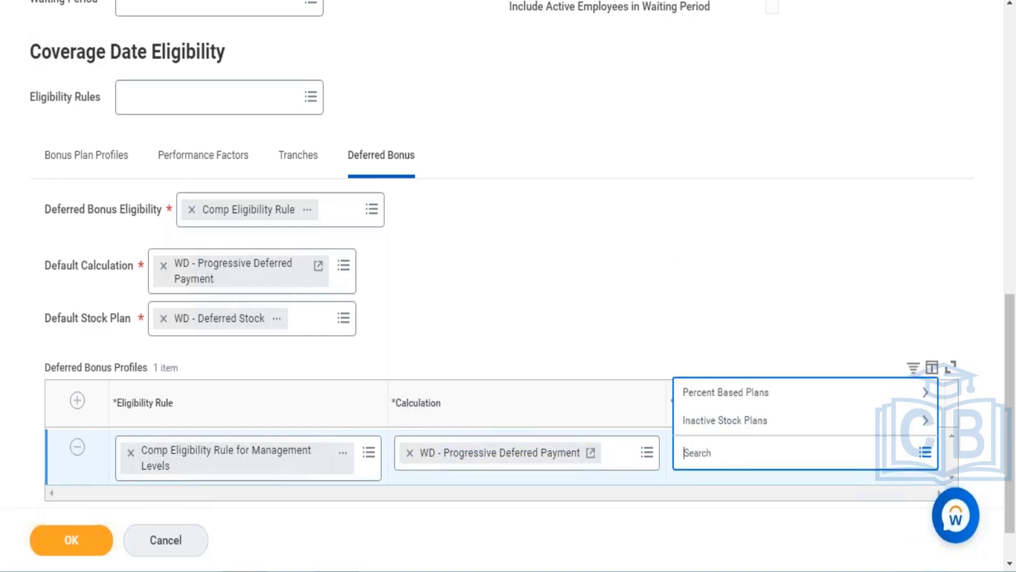
pyautogui.write('Deferred Stock')
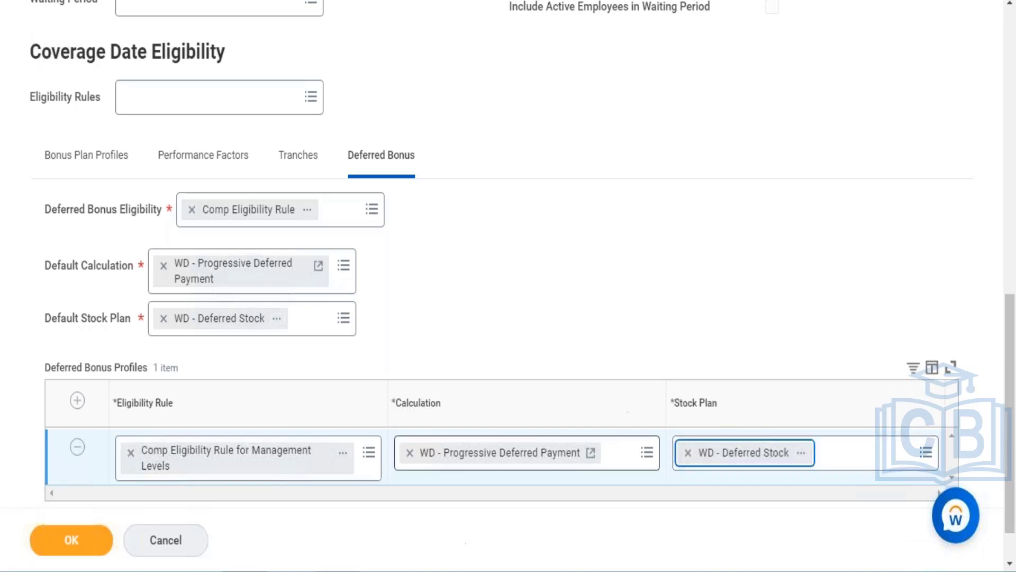
pyautogui.click(64, 545)
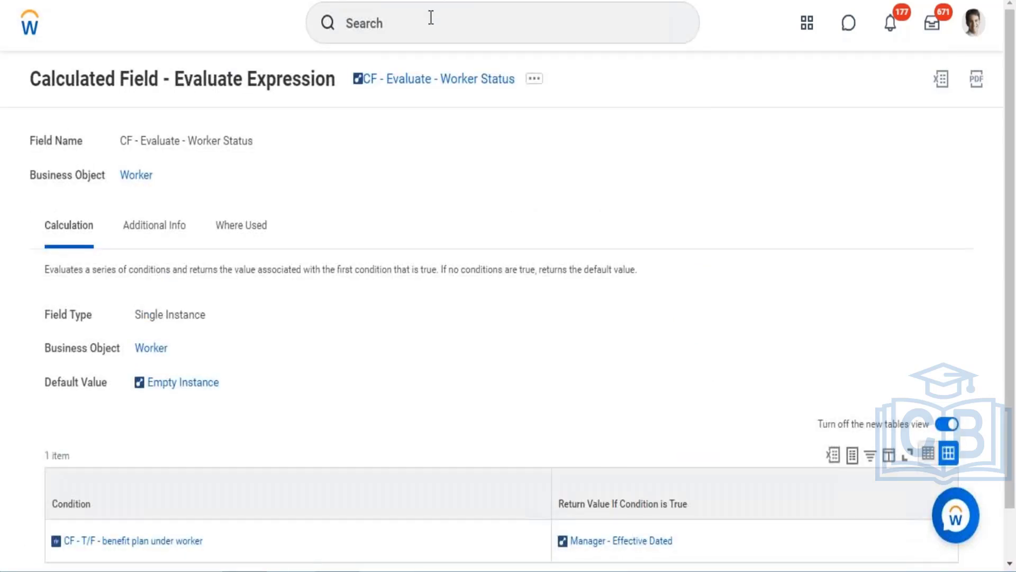
# - Search for and open the Rollout Compensation Plans to Employees task
pyautogui.click(432, 17)
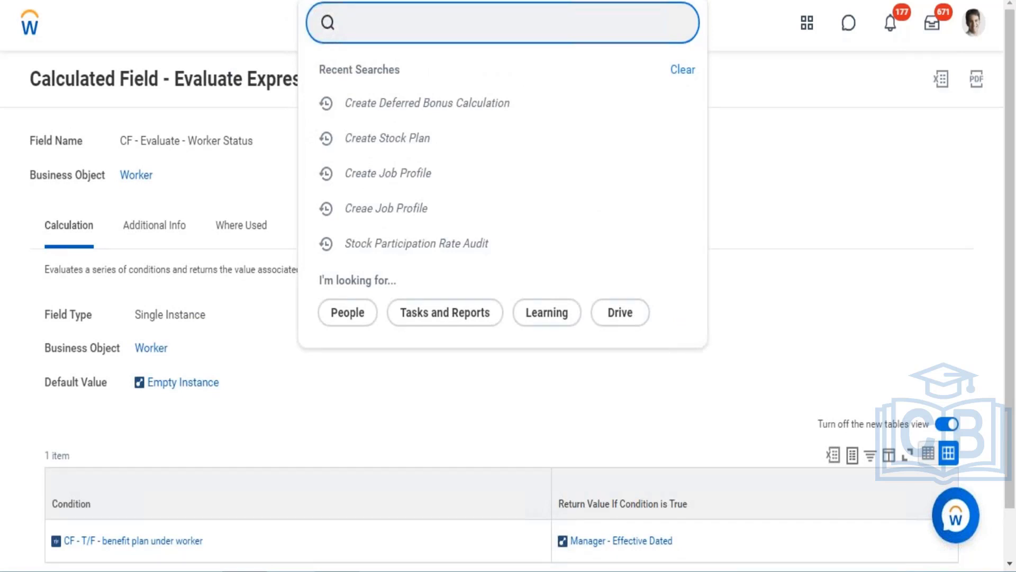
pyautogui.write('rolllout process')
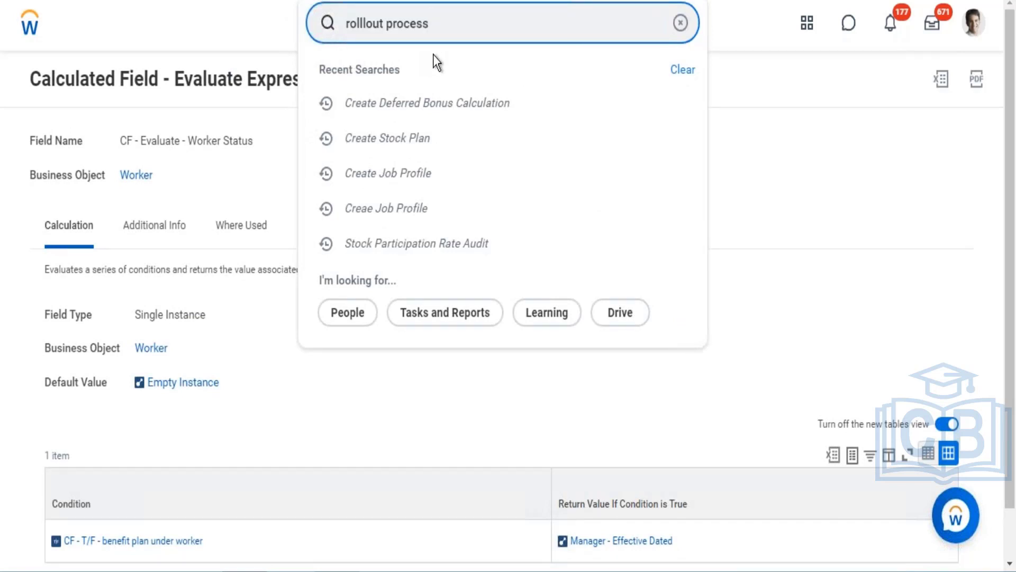
pyautogui.click(367, 23)
pyautogui.press('BackSpace')
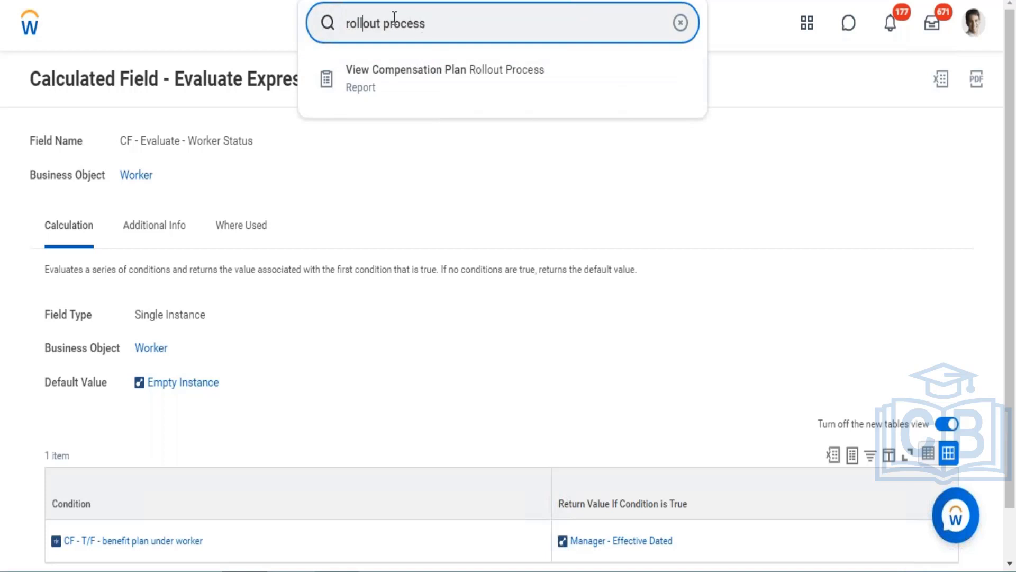
pyautogui.press('BackSpace')
pyautogui.press('BackSpace')
pyautogui.press('BackSpace')
pyautogui.press('BackSpace')
pyautogui.press('BackSpace')
pyautogui.press('BackSpace')
pyautogui.press('BackSpace')
pyautogui.press('BackSpace')
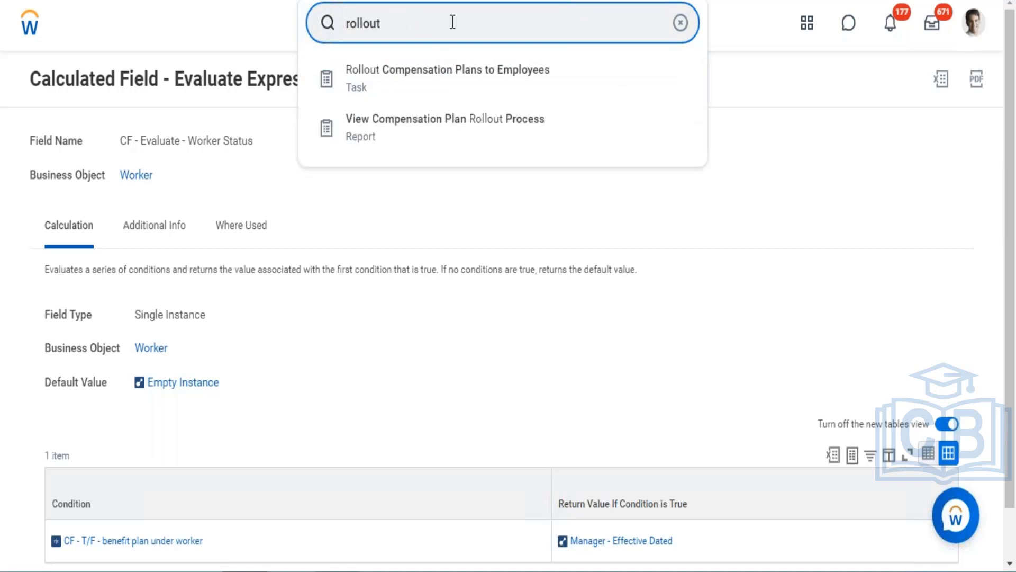
pyautogui.click(449, 97)
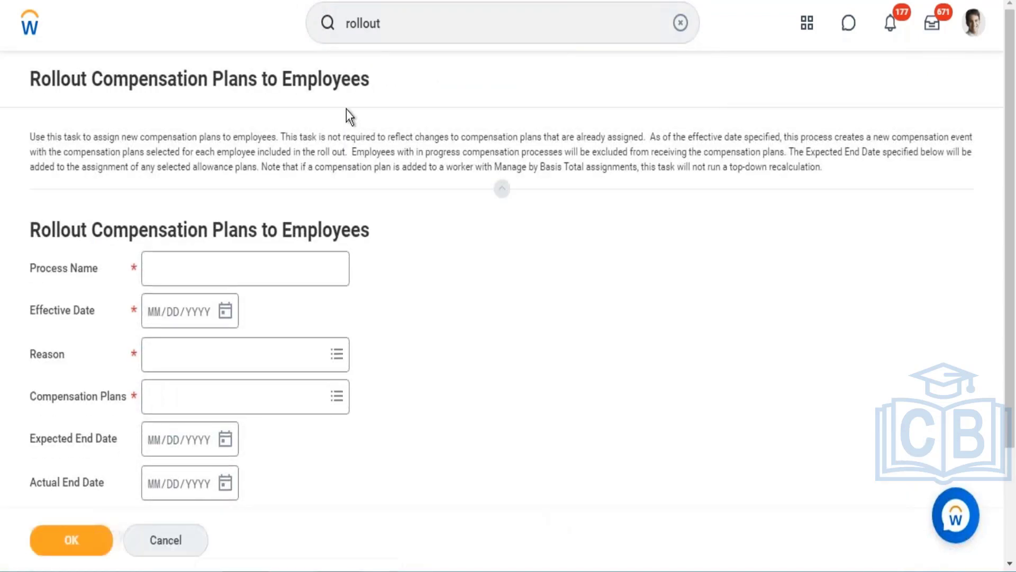
# - Name the rollout process Defferred Rollout and set its effective date to 09/20/2021
pyautogui.click(251, 265)
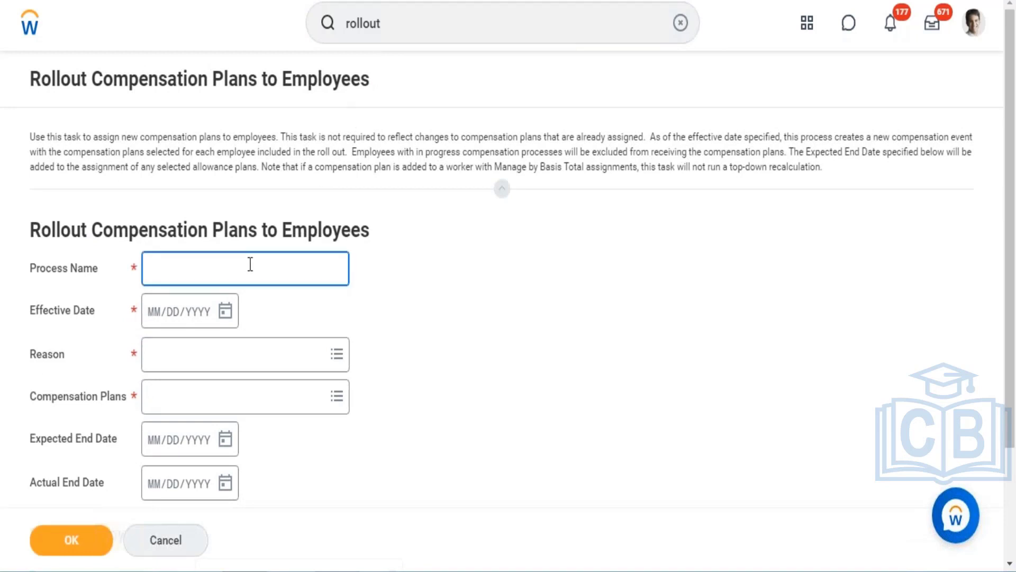
pyautogui.write('Defferred Rollout')
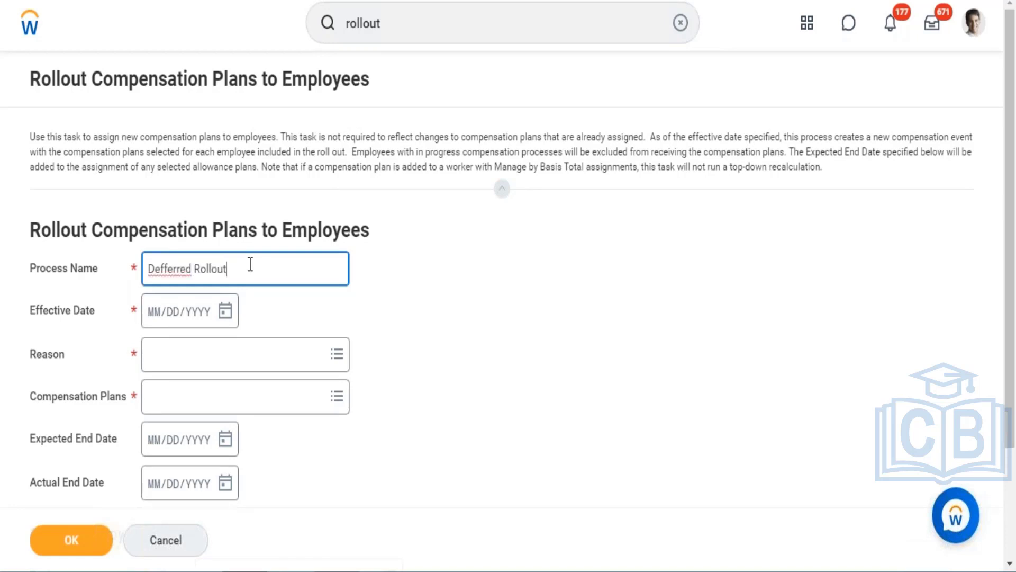
pyautogui.click(227, 313)
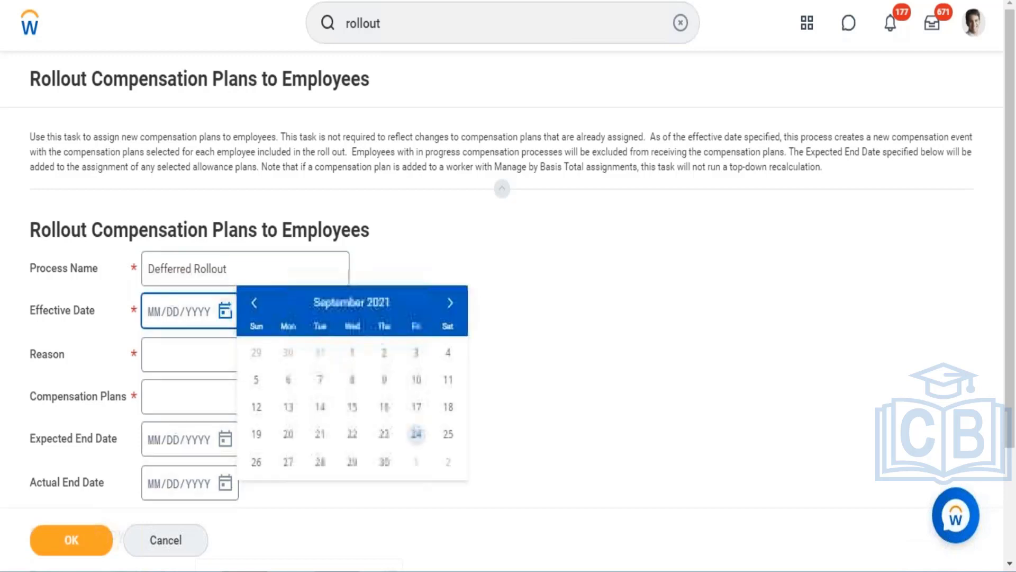
pyautogui.click(289, 434)
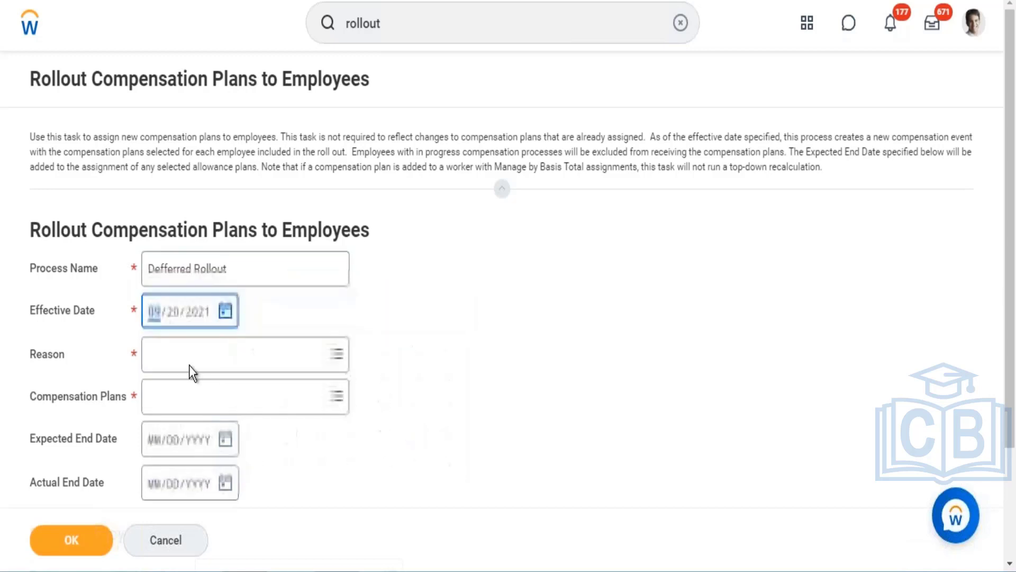
# - Set the rollout reason to Adjustment > Plan Assignment and add WD - Deferred Stock as the compensation plan
pyautogui.click(189, 362)
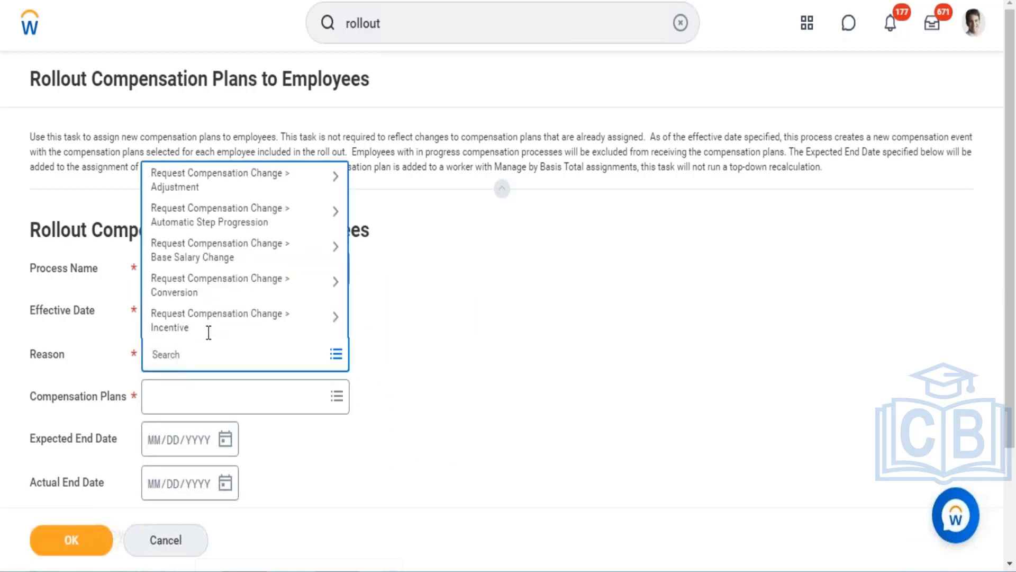
pyautogui.click(263, 180)
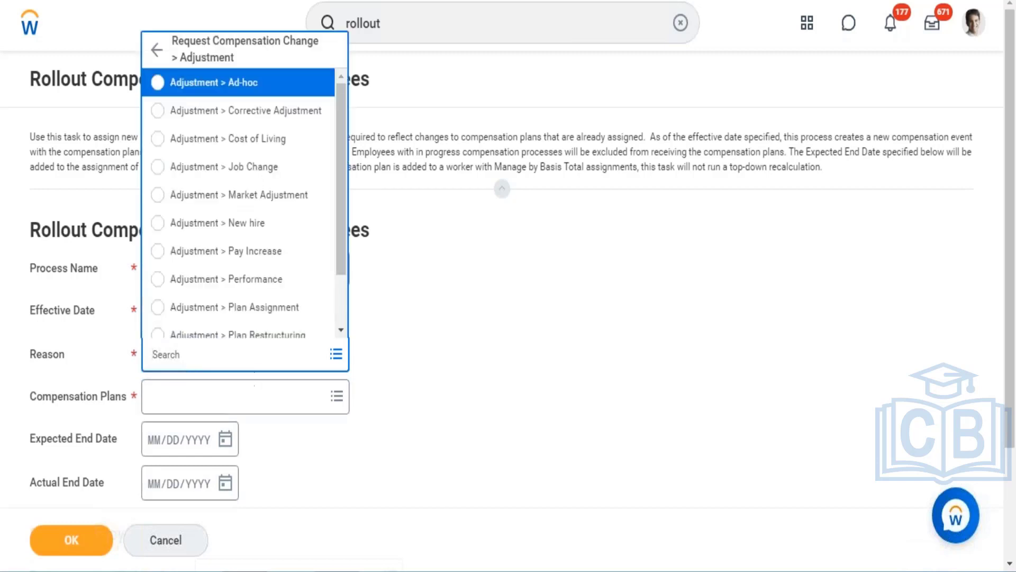
pyautogui.click(255, 312)
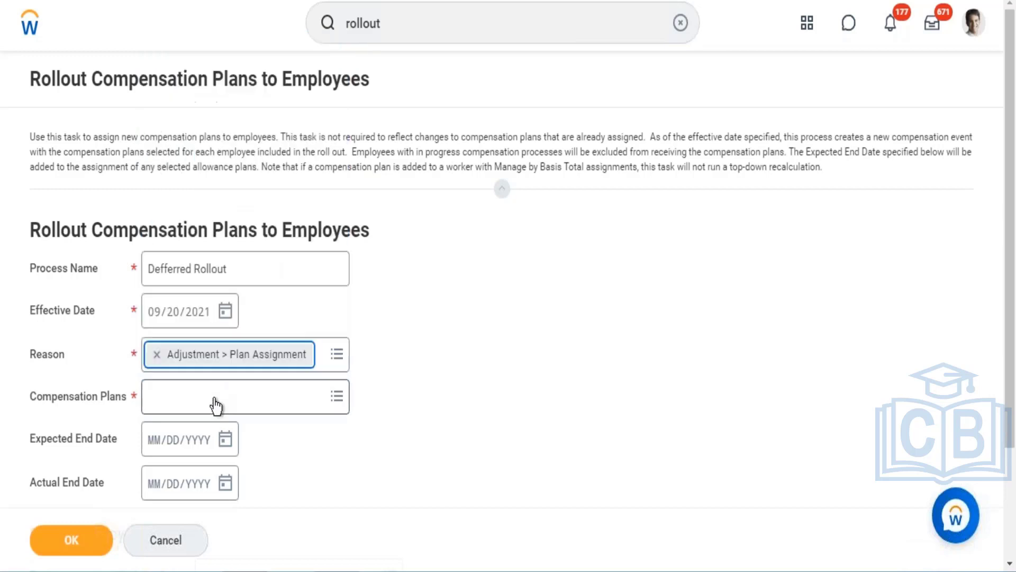
pyautogui.click(217, 404)
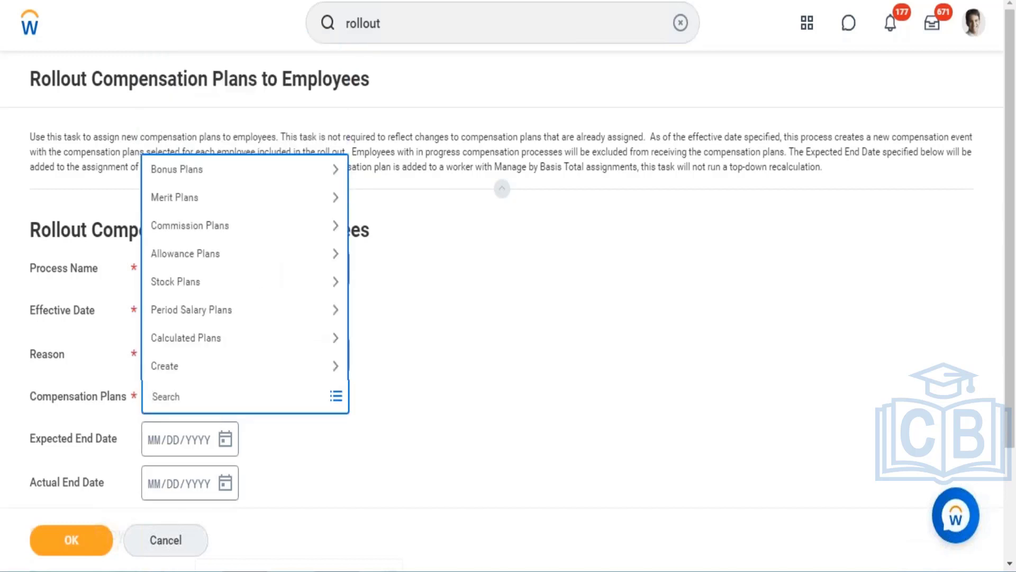
pyautogui.write('Deferred')
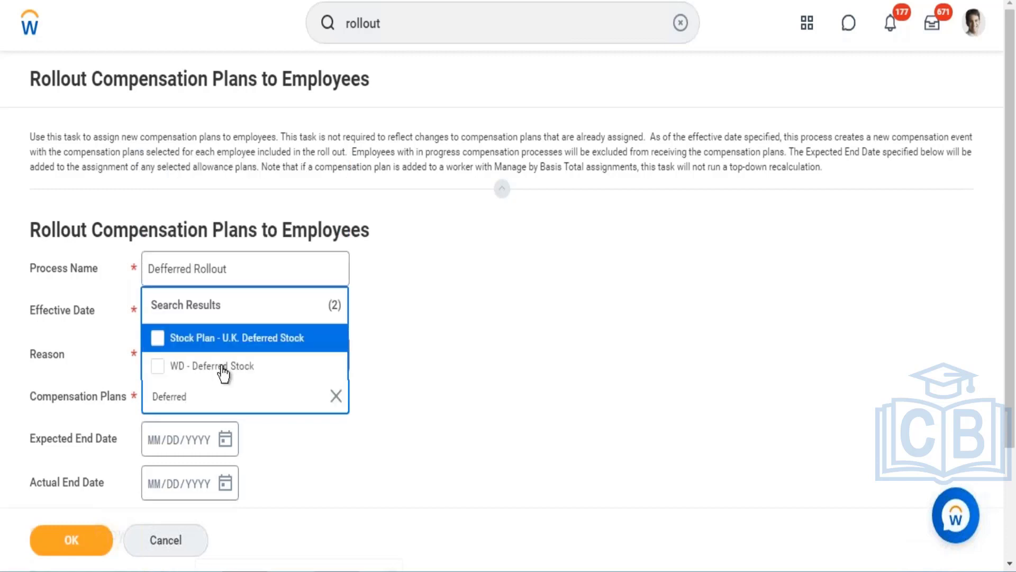
pyautogui.click(223, 371)
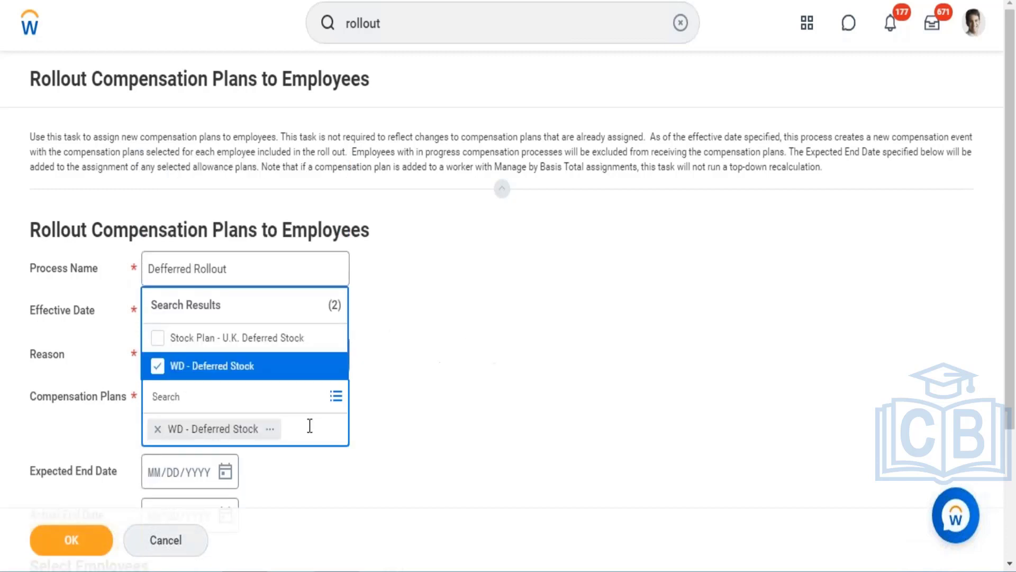
pyautogui.click(481, 374)
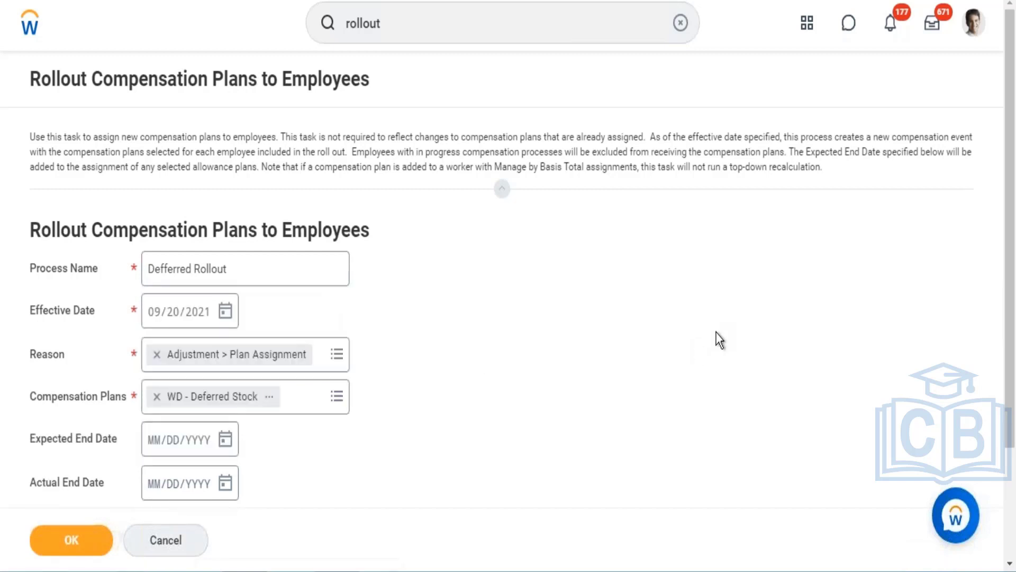
# - Select employees by the compensation eligibility rule Comp Eligibility Rule
pyautogui.scroll(-2, 1008, 291)
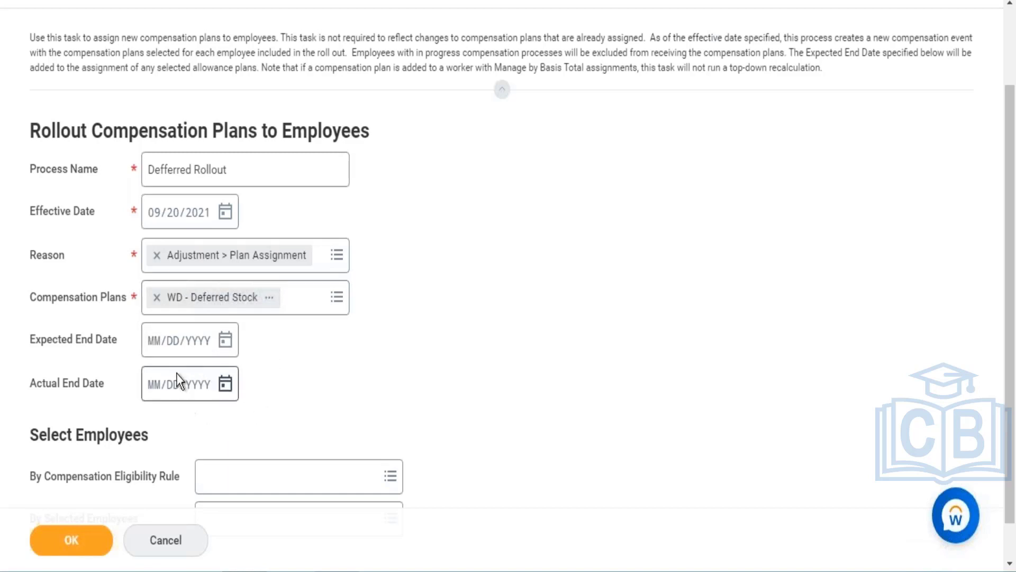
pyautogui.click(258, 476)
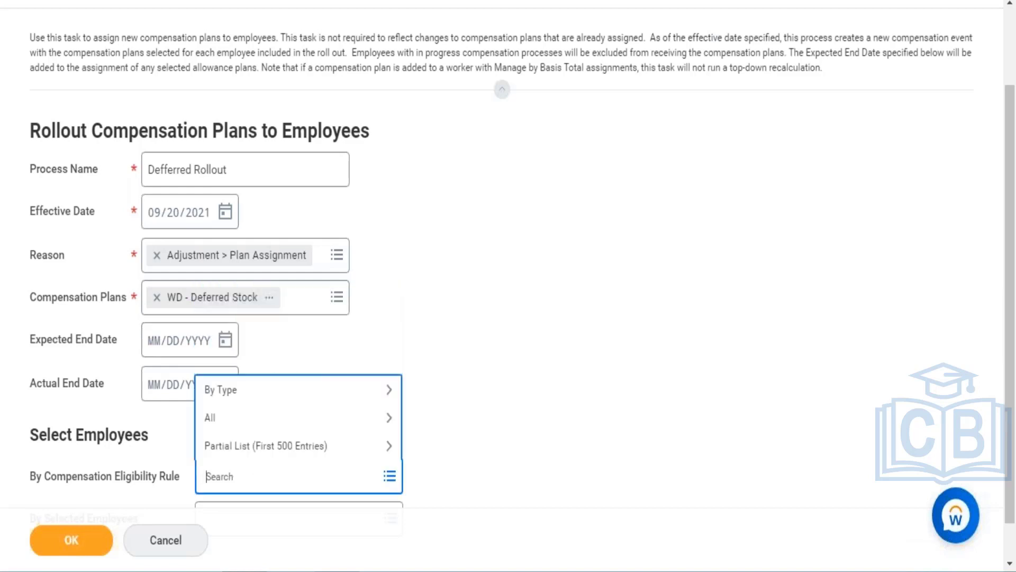
pyautogui.write('Comp Elig')
pyautogui.press('Return')
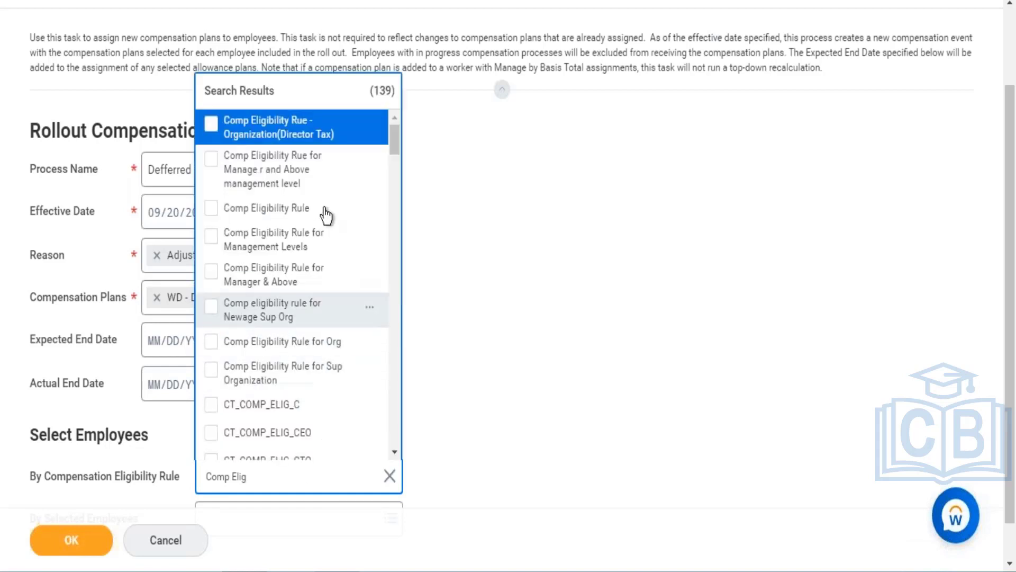
pyautogui.click(299, 213)
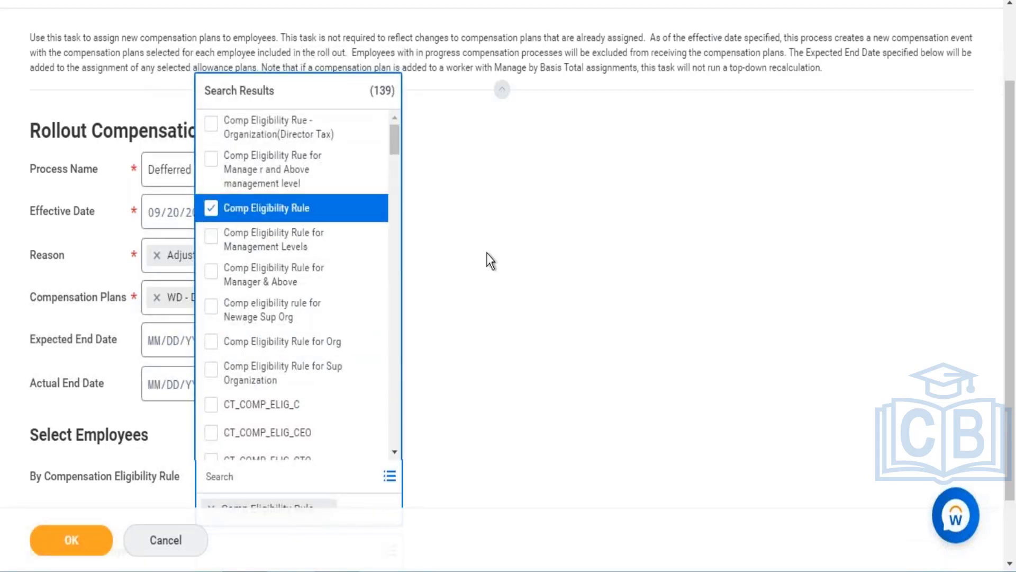
pyautogui.click(570, 282)
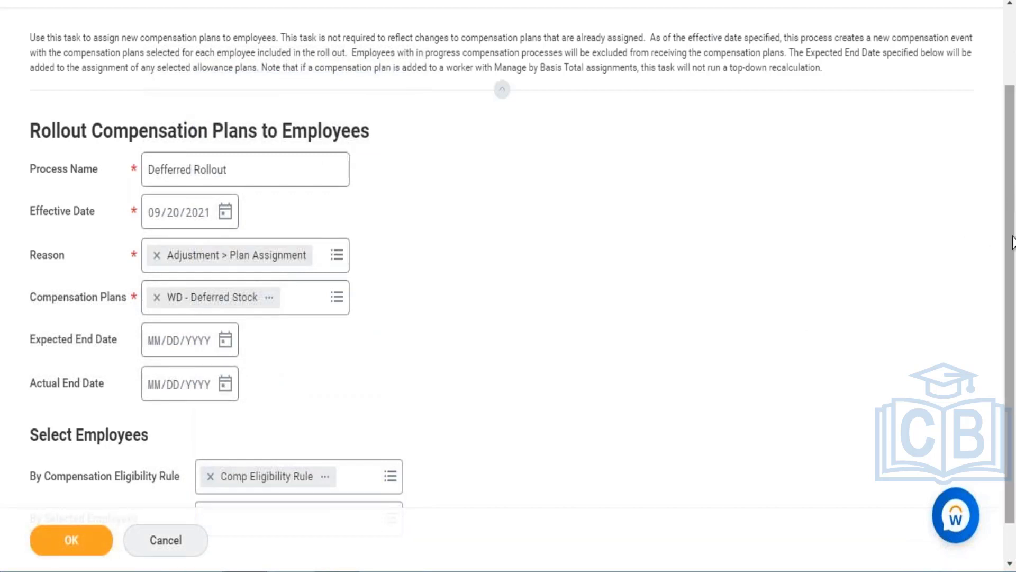
pyautogui.scroll(-2, 1005, 239)
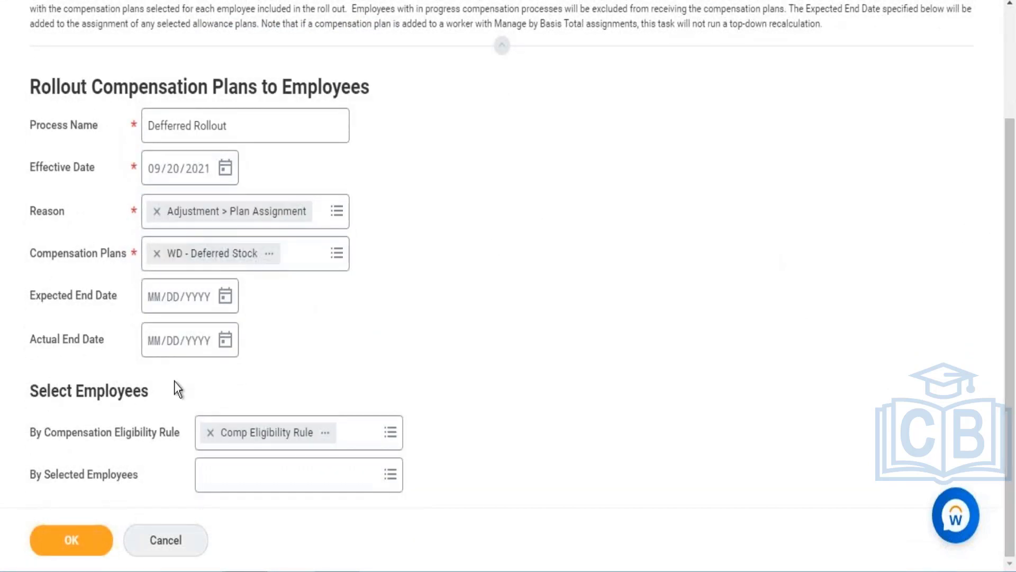
# - Add the Developer employee to the selected employees by searching for their name
pyautogui.click(247, 480)
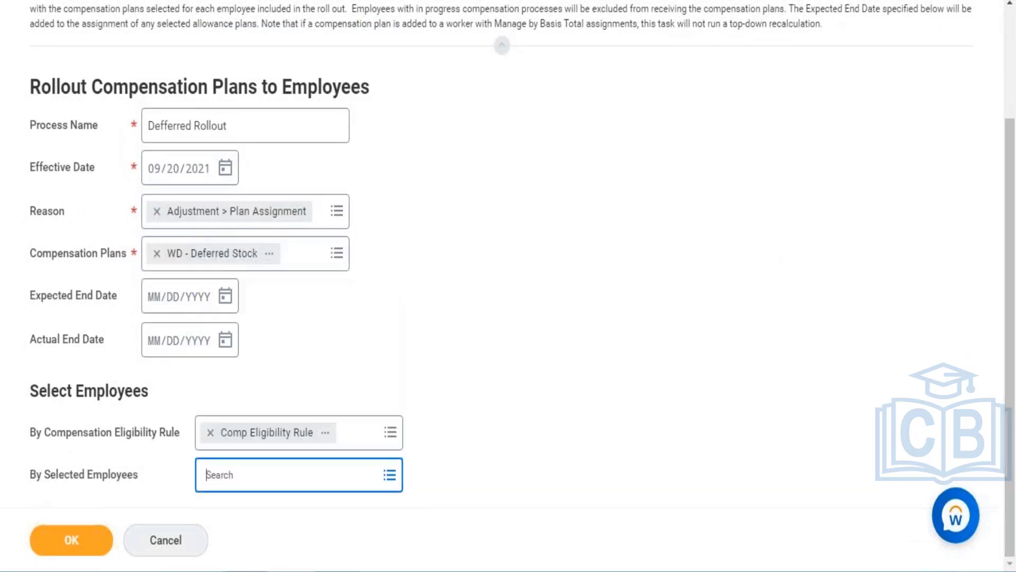
pyautogui.press('Return')
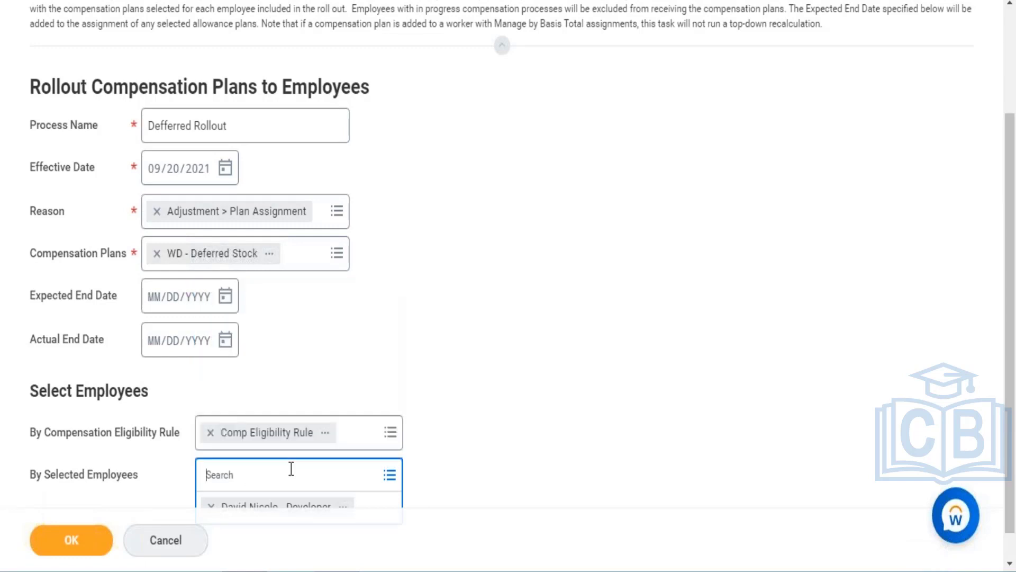
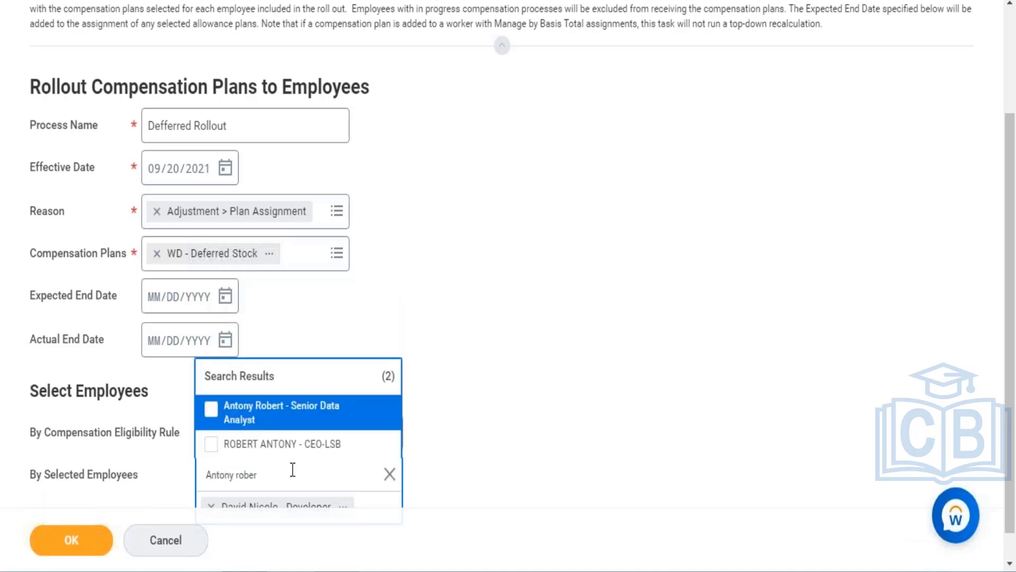
# - Search for the Senior Data Analyst employee by name and add them to the selected employees
pyautogui.click(313, 422)
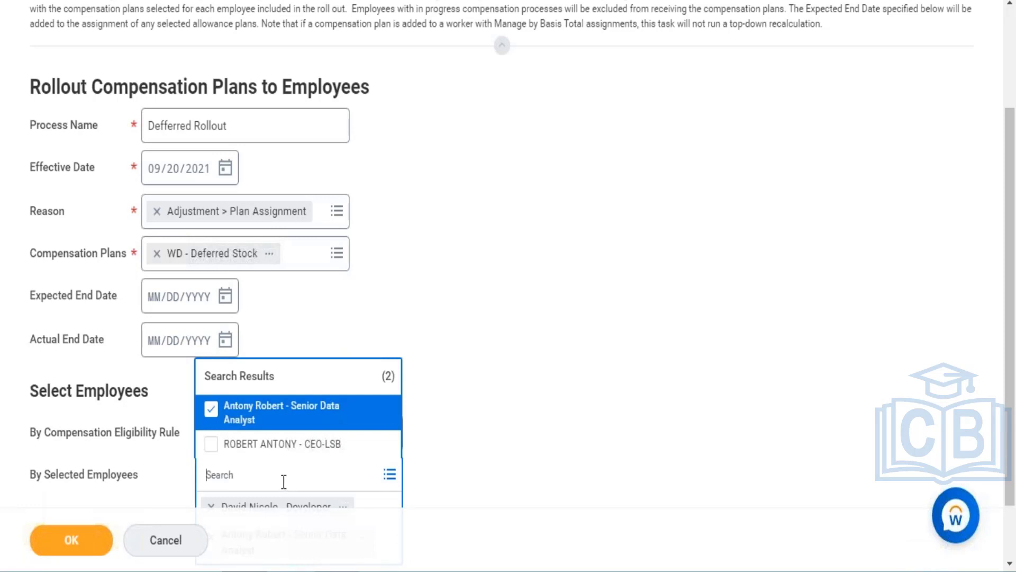
# - Add the Workday Consultant employee to the selected employees and submit the rollout
pyautogui.press('Return')
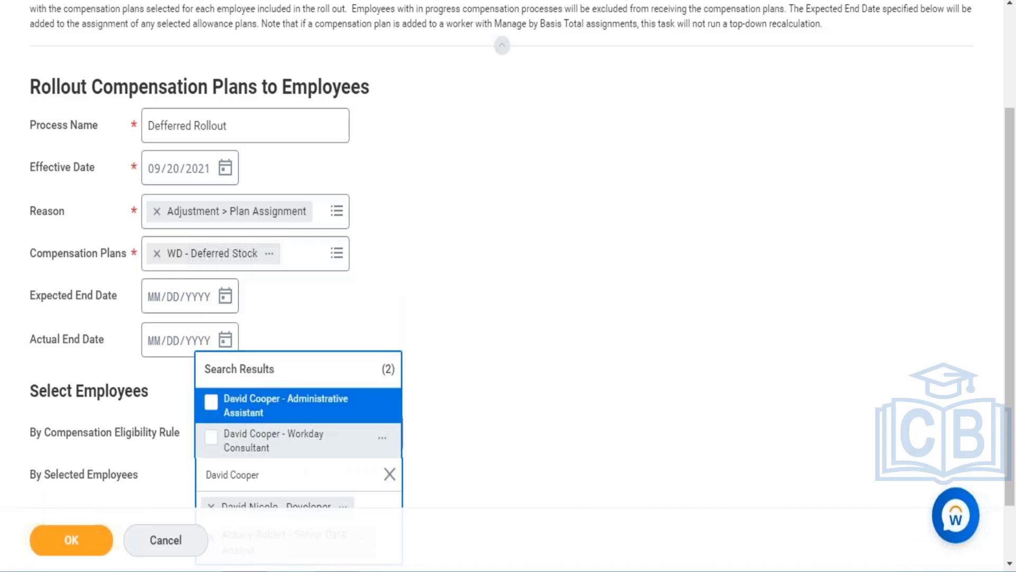
pyautogui.click(275, 449)
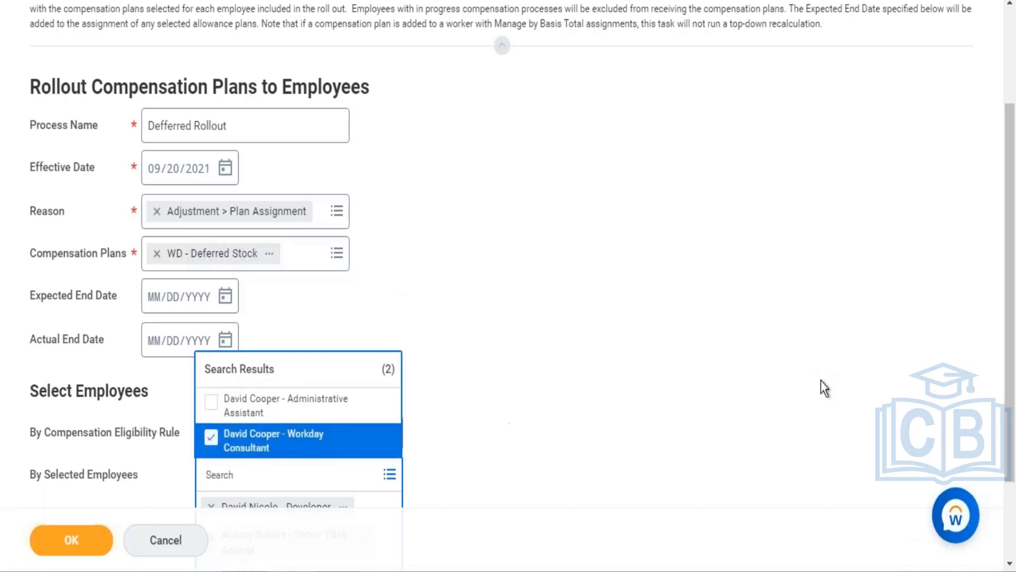
pyautogui.scroll(-2, 614, 423)
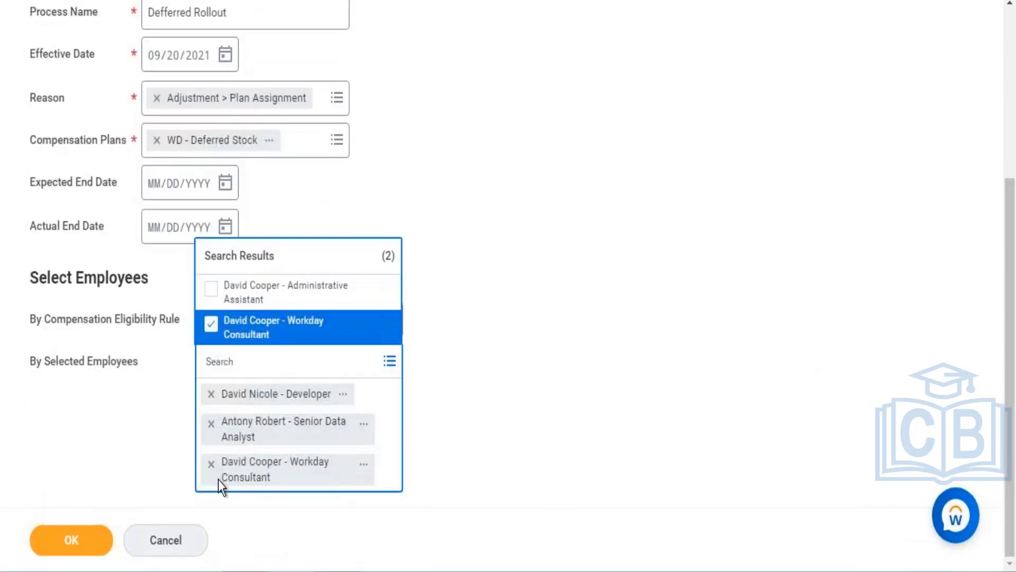
pyautogui.click(71, 539)
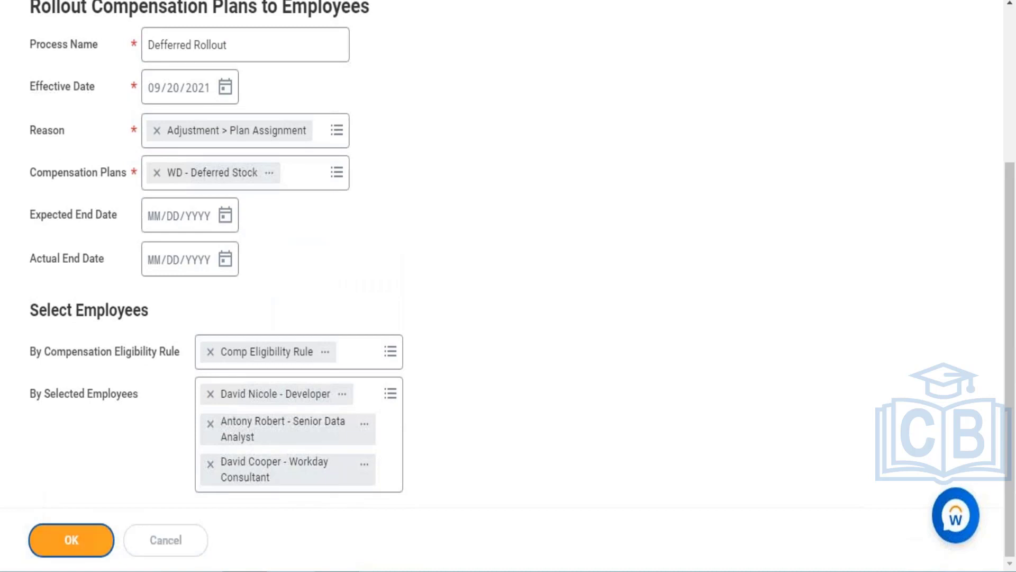